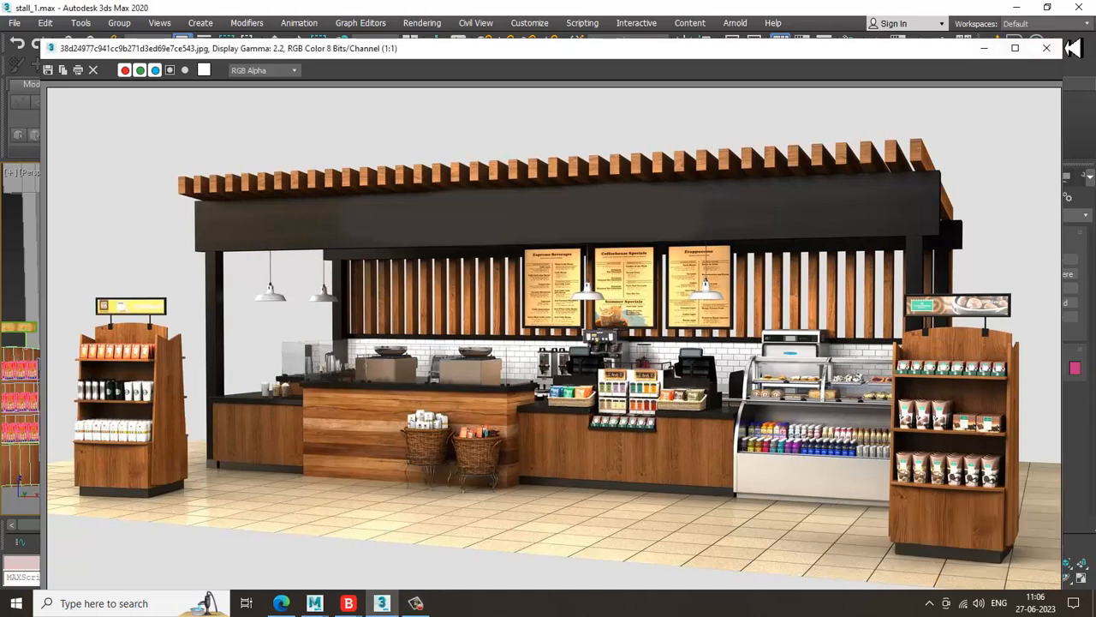
Move the coffee stall reference image aside so that it sits beside the model
{"action": "left_click_drag", "start_coordinate": [1064, 40], "coordinate": [616, 178]}
{"action": "left_click_drag", "start_coordinate": [455, 193], "coordinate": [162, 121]}
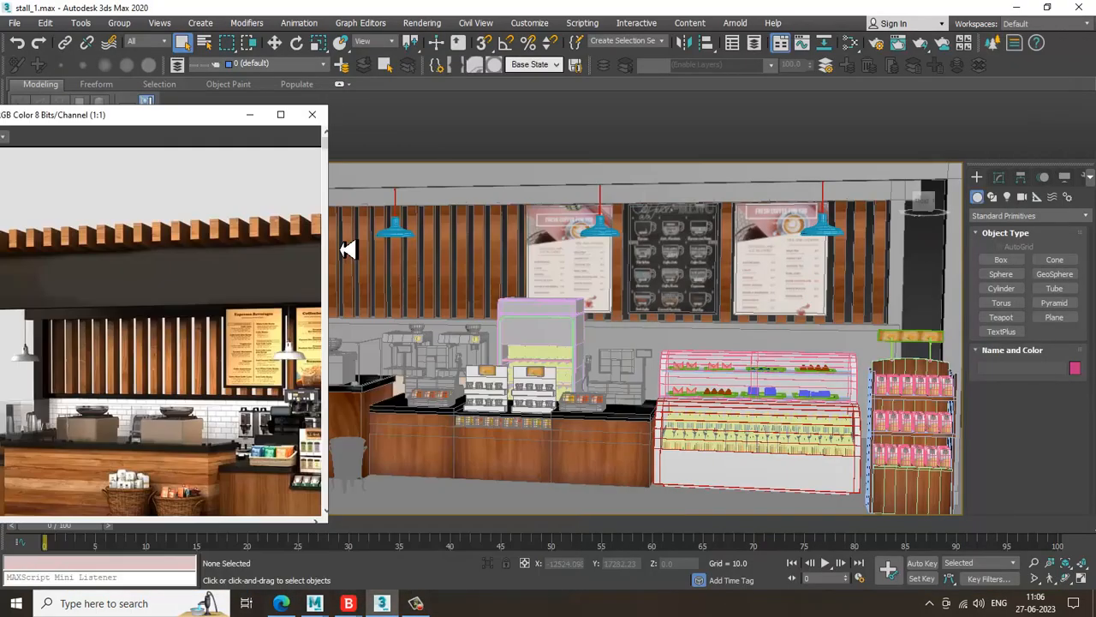
Select the woven body of the larger basket holding the Skittles packs in front of the counter
{"action": "middle_click_drag", "start_coordinate": [518, 338], "coordinate": [686, 355], "text": "alt"}
{"action": "scroll", "coordinate": [659, 345], "scroll_direction": "up", "scroll_amount": 4}
{"action": "scroll", "coordinate": [659, 345], "scroll_direction": "down", "scroll_amount": 5}
{"action": "scroll", "coordinate": [690, 360], "scroll_direction": "up", "scroll_amount": 5}
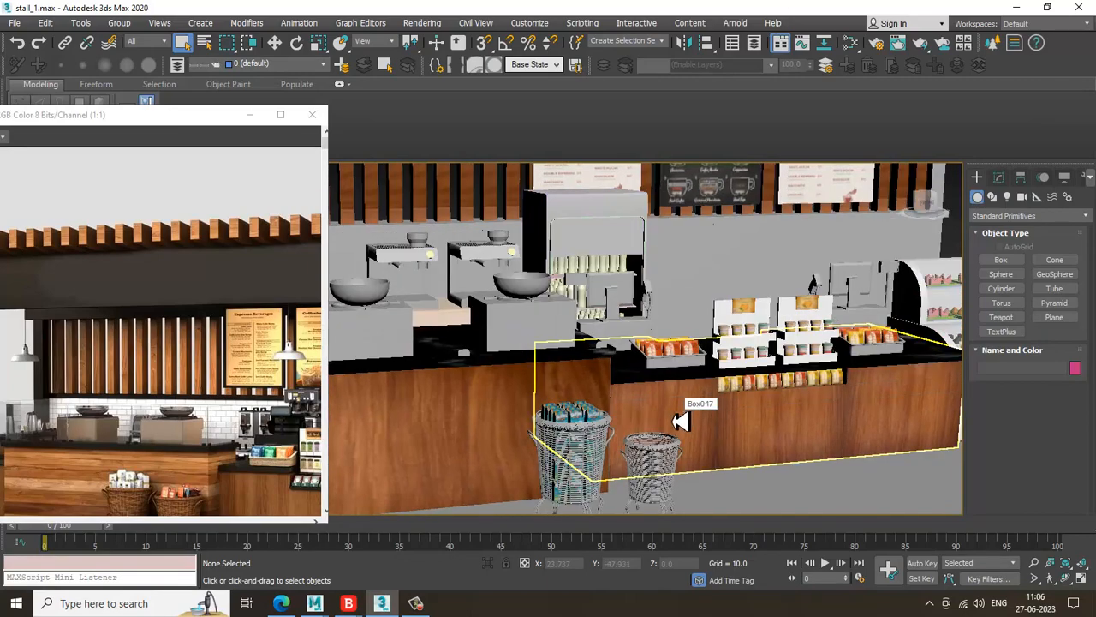
{"action": "scroll", "coordinate": [688, 411], "scroll_direction": "up", "scroll_amount": 5}
{"action": "left_click", "coordinate": [598, 366]}
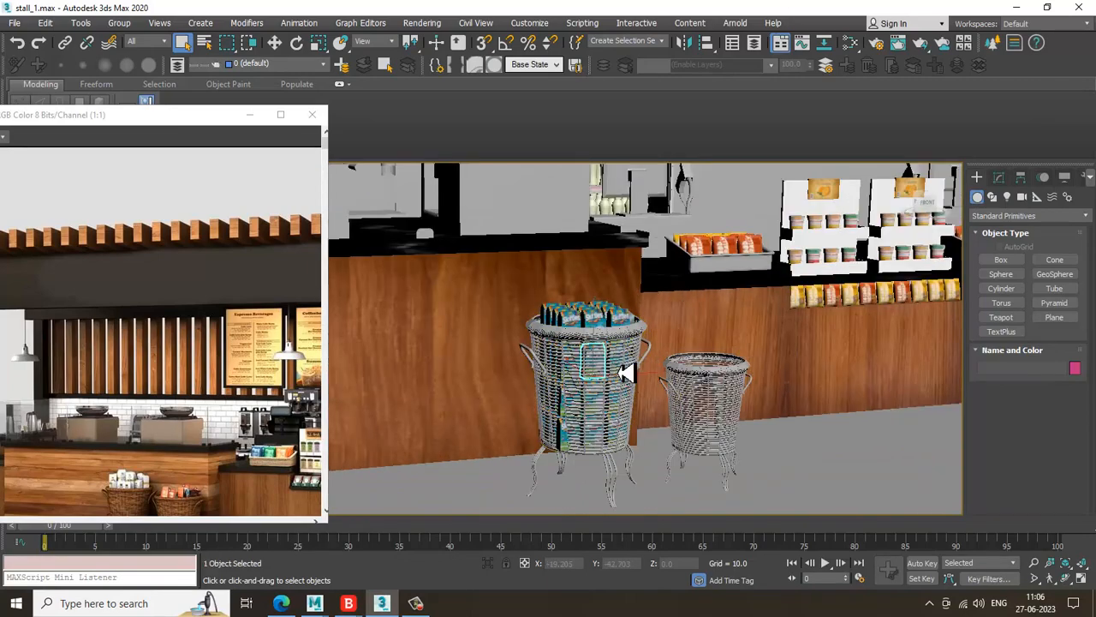
{"action": "scroll", "coordinate": [599, 356], "scroll_direction": "up", "scroll_amount": 3}
{"action": "left_click", "coordinate": [588, 348]}
{"action": "scroll", "coordinate": [633, 349], "scroll_direction": "up", "scroll_amount": 3}
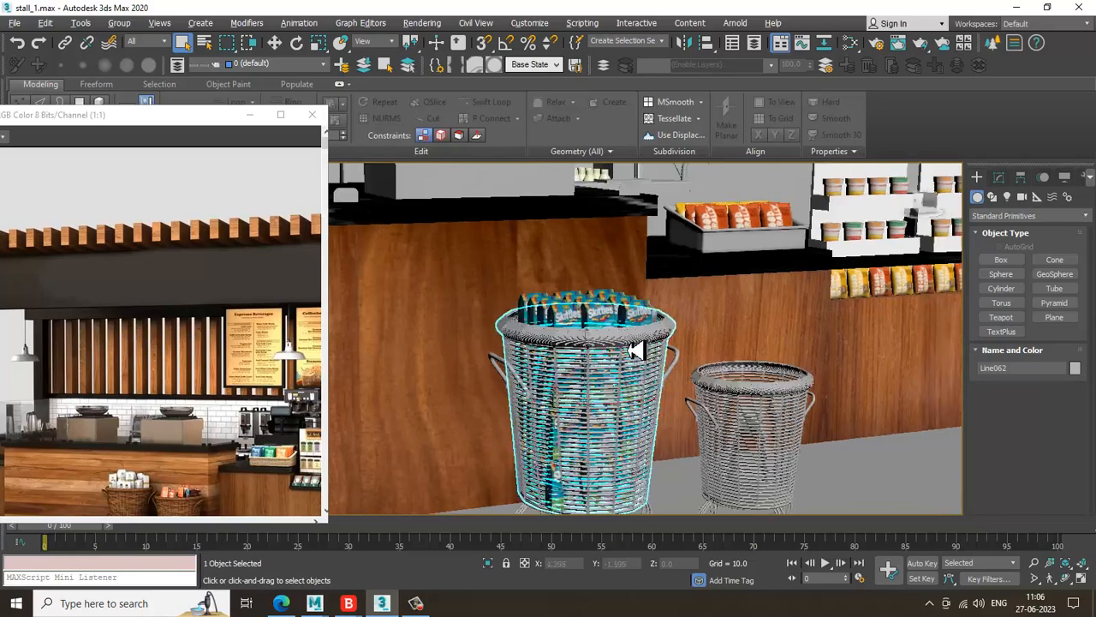
Try to move the selected basket body sideways and undo the move
{"action": "middle_click_drag", "start_coordinate": [634, 349], "coordinate": [636, 364], "text": "alt"}
{"action": "key", "text": "w"}
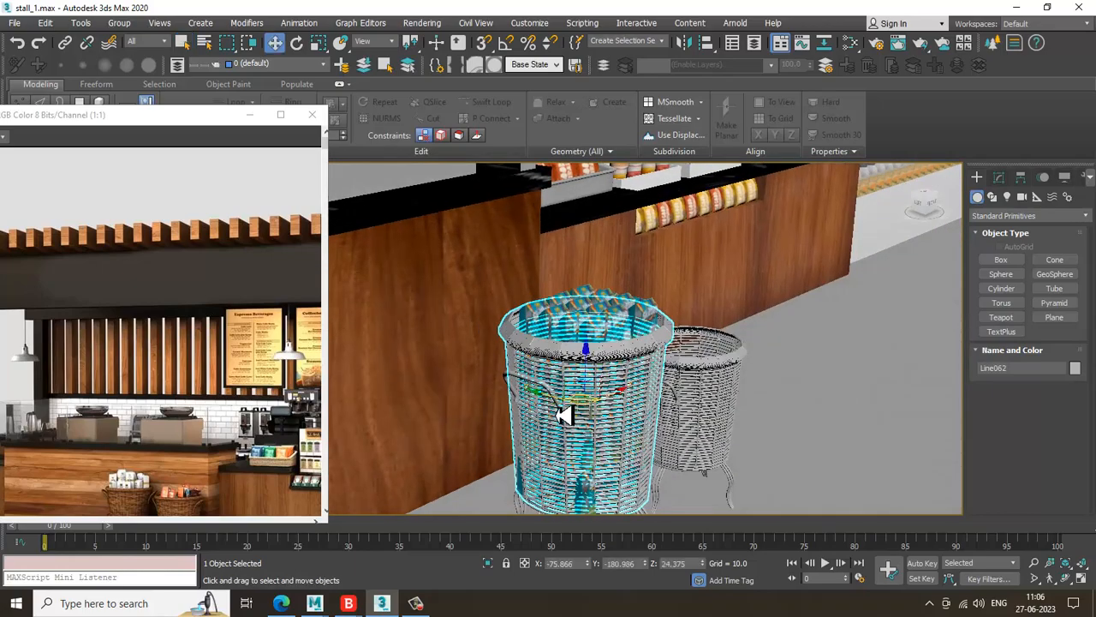
{"action": "left_click_drag", "start_coordinate": [563, 416], "coordinate": [648, 423]}
{"action": "key", "text": "ctrl+z"}
Create a new VRayMtl material in the Slate Material Editor and open its parameters
{"action": "middle_click_drag", "start_coordinate": [660, 365], "coordinate": [566, 379], "text": "alt"}
{"action": "scroll", "coordinate": [561, 381], "scroll_direction": "up", "scroll_amount": 3}
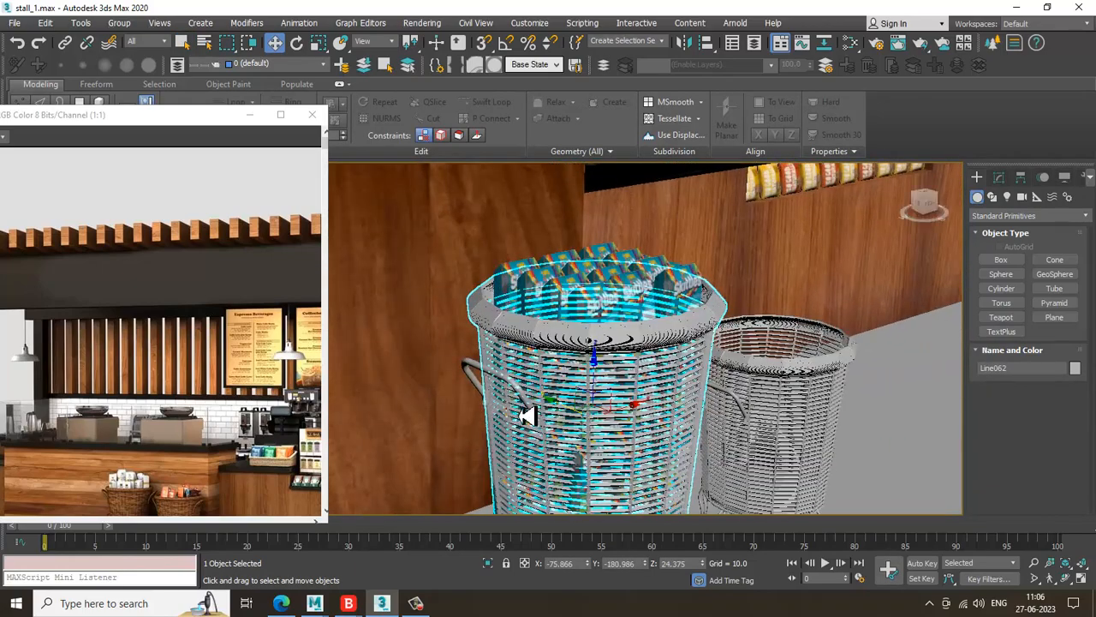
{"action": "middle_click_drag", "start_coordinate": [635, 396], "coordinate": [634, 396], "text": "alt"}
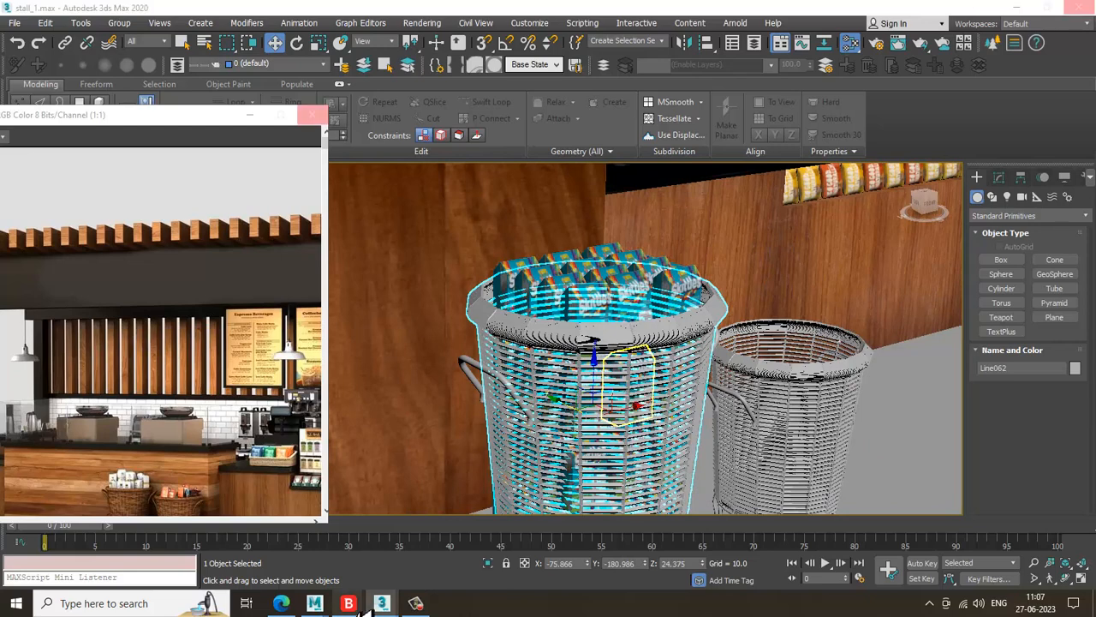
{"action": "key", "text": "m"}
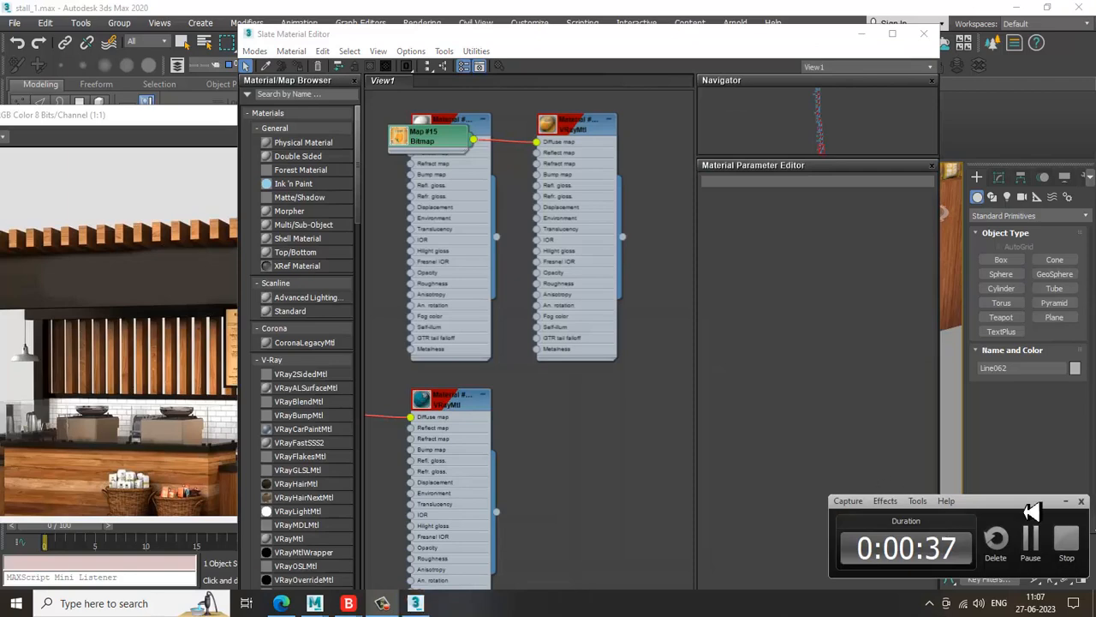
{"action": "left_click", "coordinate": [1066, 500]}
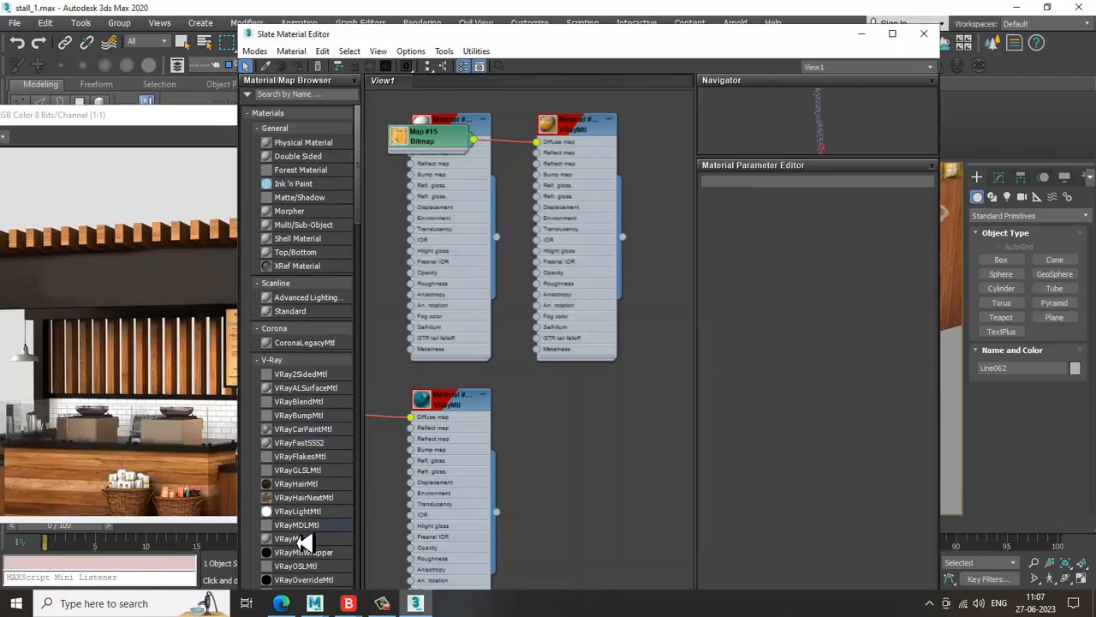
{"action": "left_click_drag", "start_coordinate": [599, 430], "coordinate": [599, 428]}
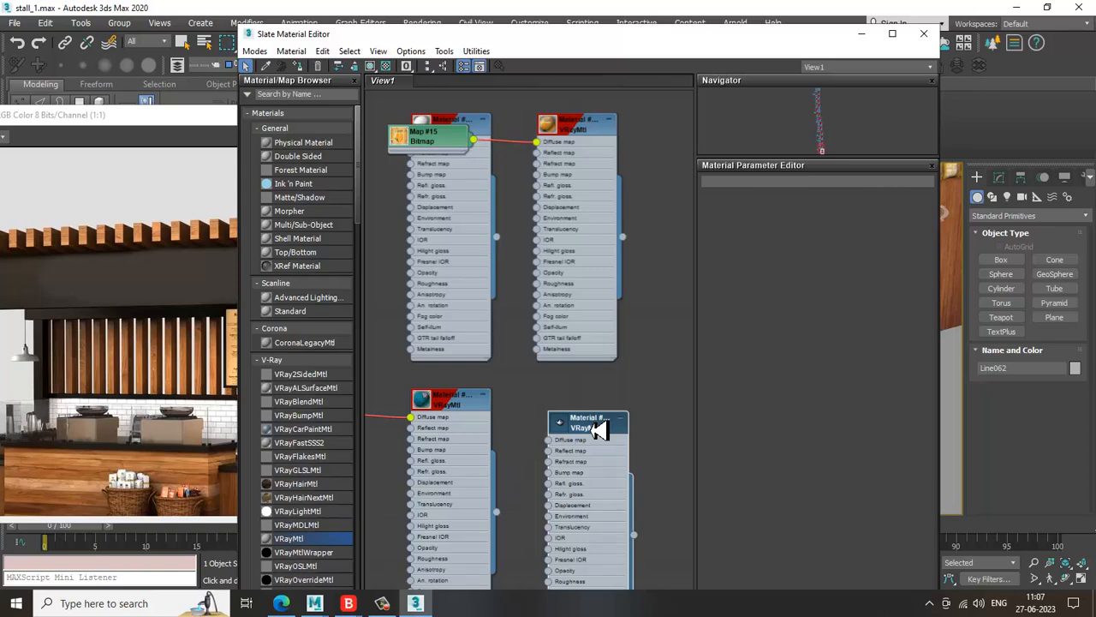
{"action": "double_click", "coordinate": [599, 428]}
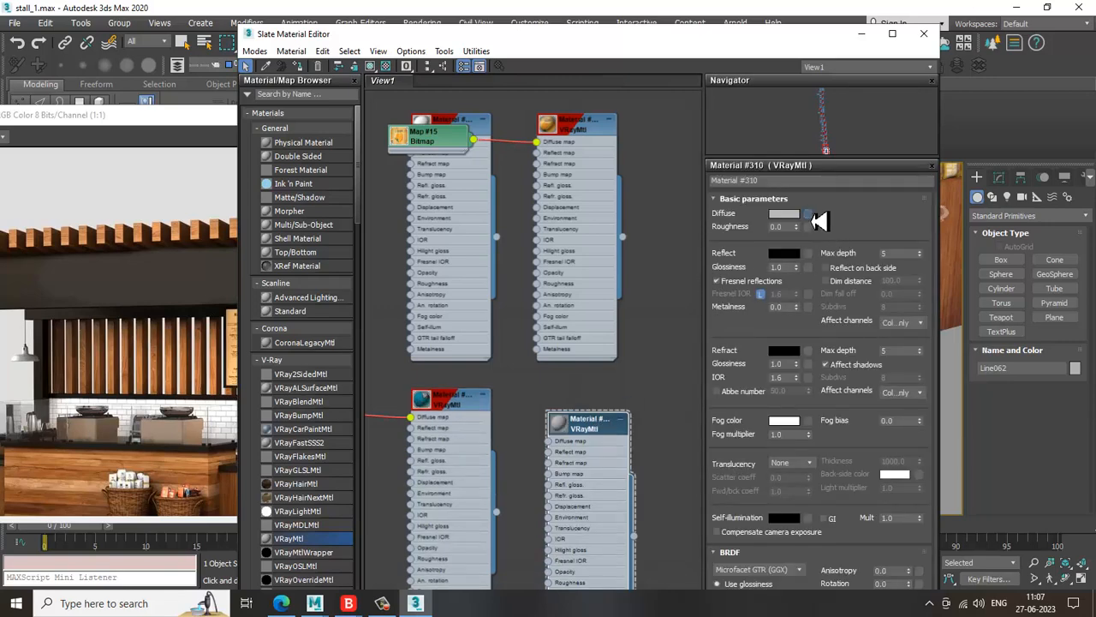
{"action": "left_click", "coordinate": [809, 214]}
{"action": "double_click", "coordinate": [663, 164]}
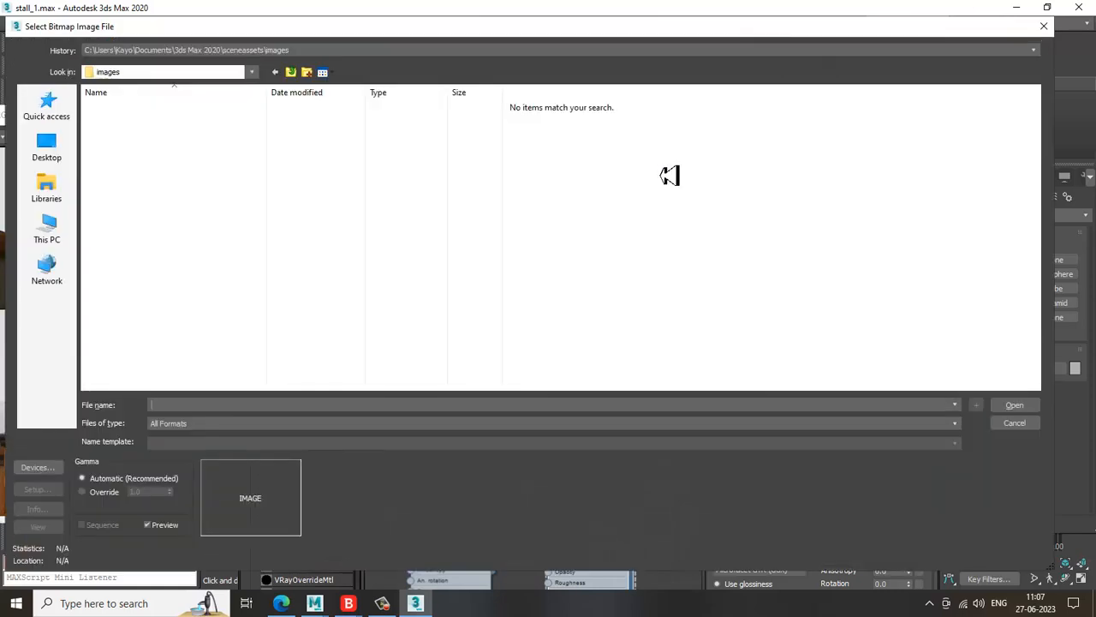
{"action": "left_click", "coordinate": [60, 156]}
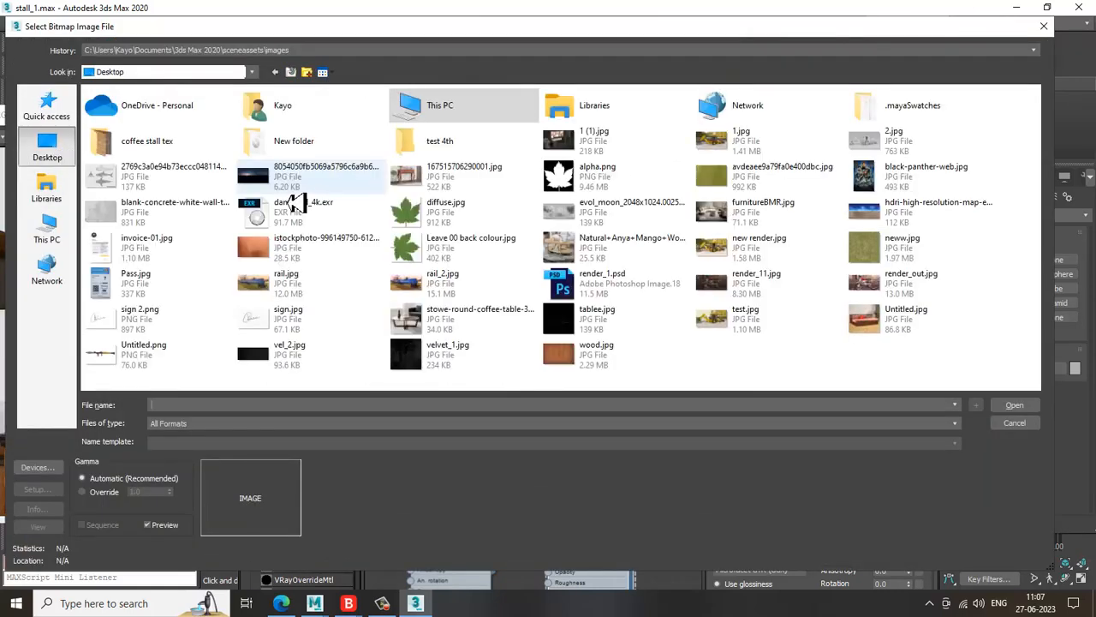
{"action": "double_click", "coordinate": [171, 152]}
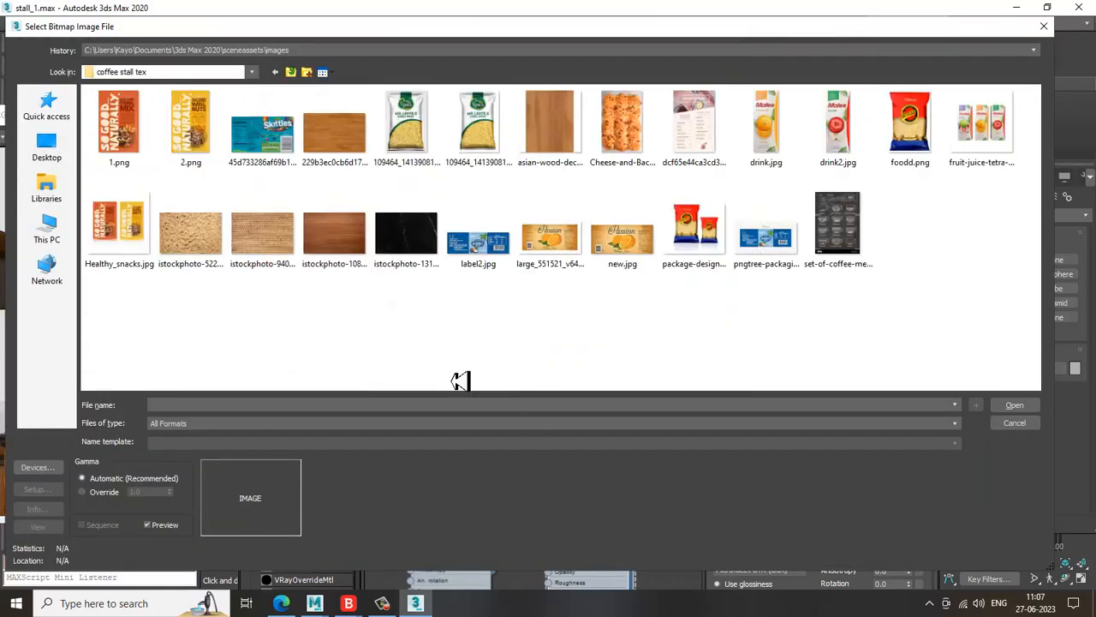
{"action": "double_click", "coordinate": [276, 244]}
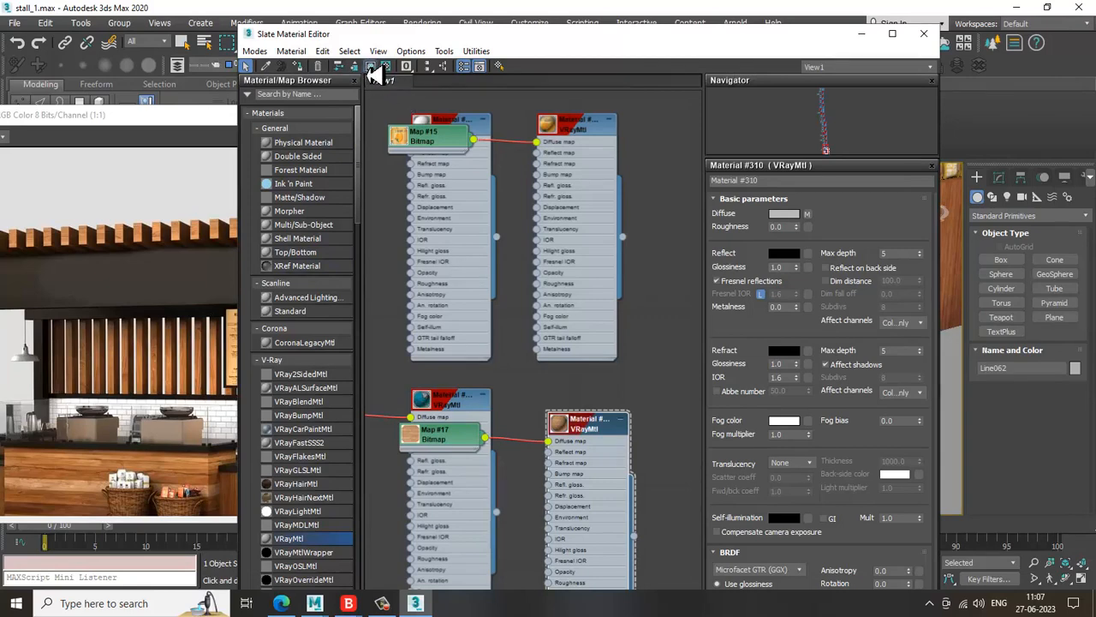
{"action": "left_click", "coordinate": [861, 34]}
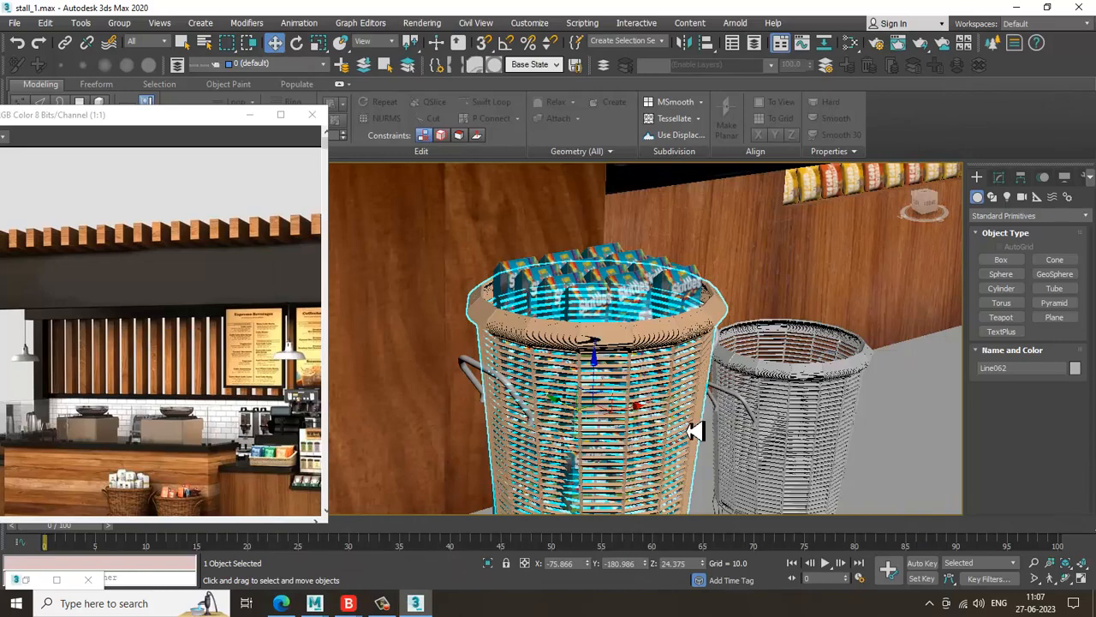
Add a UVW Map modifier to the basket body and set its mapping to Cylindrical
{"action": "scroll", "coordinate": [696, 430], "scroll_direction": "up", "scroll_amount": 3}
{"action": "left_click", "coordinate": [999, 176]}
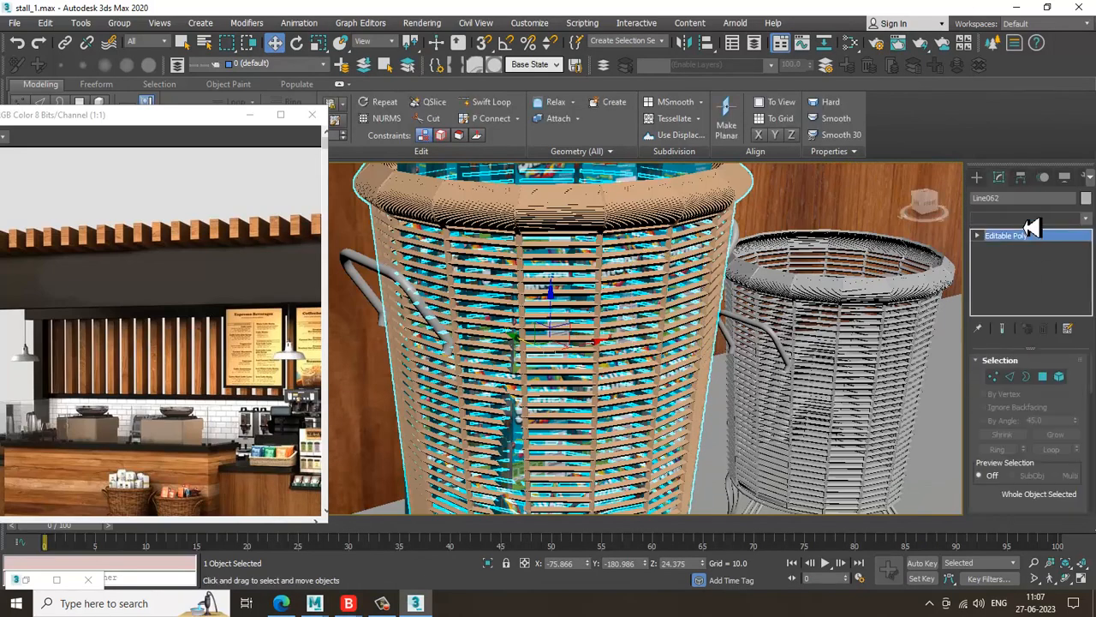
{"action": "left_click", "coordinate": [1031, 220]}
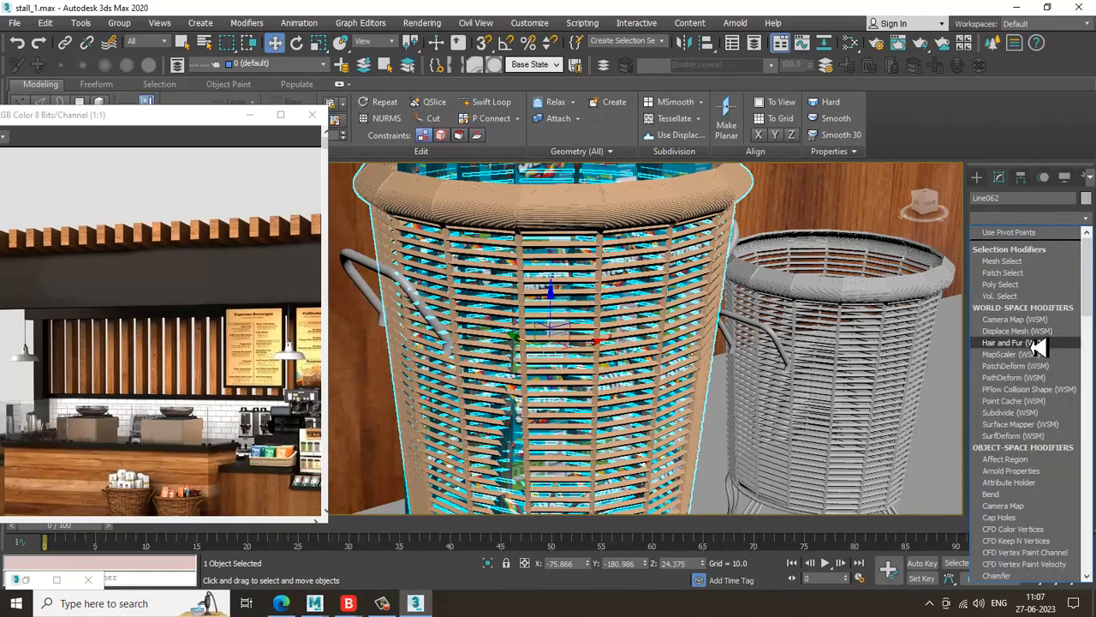
{"action": "key", "text": "u"}
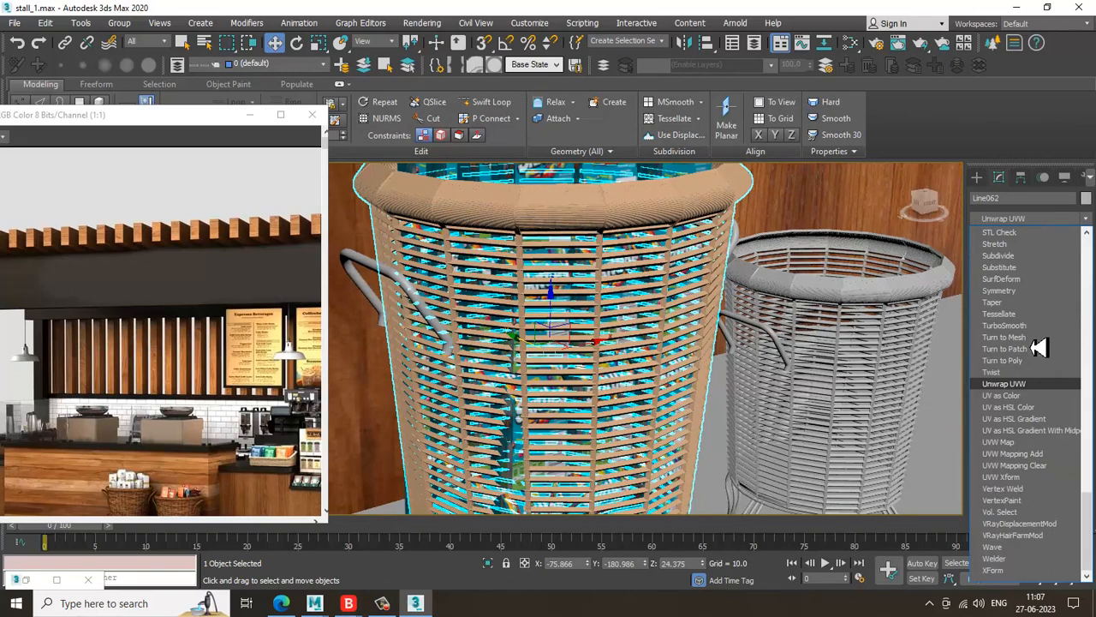
{"action": "left_click", "coordinate": [1036, 444]}
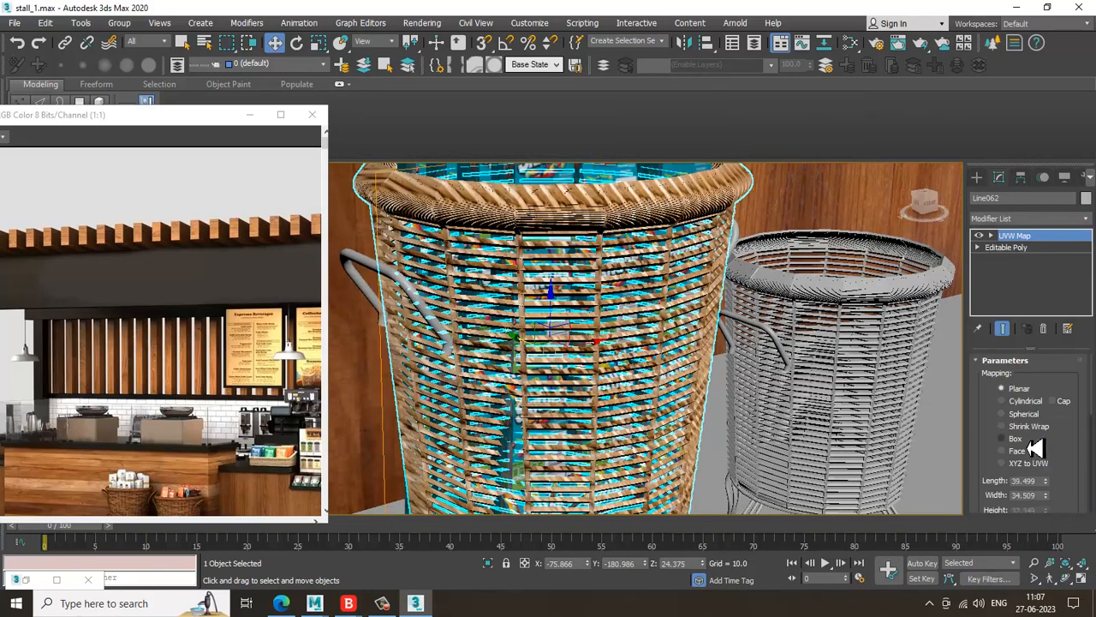
{"action": "left_click", "coordinate": [1023, 403]}
Align the basket body's cylindrical mapping to the X axis
{"action": "middle_click_drag", "start_coordinate": [600, 311], "coordinate": [761, 351], "text": "alt"}
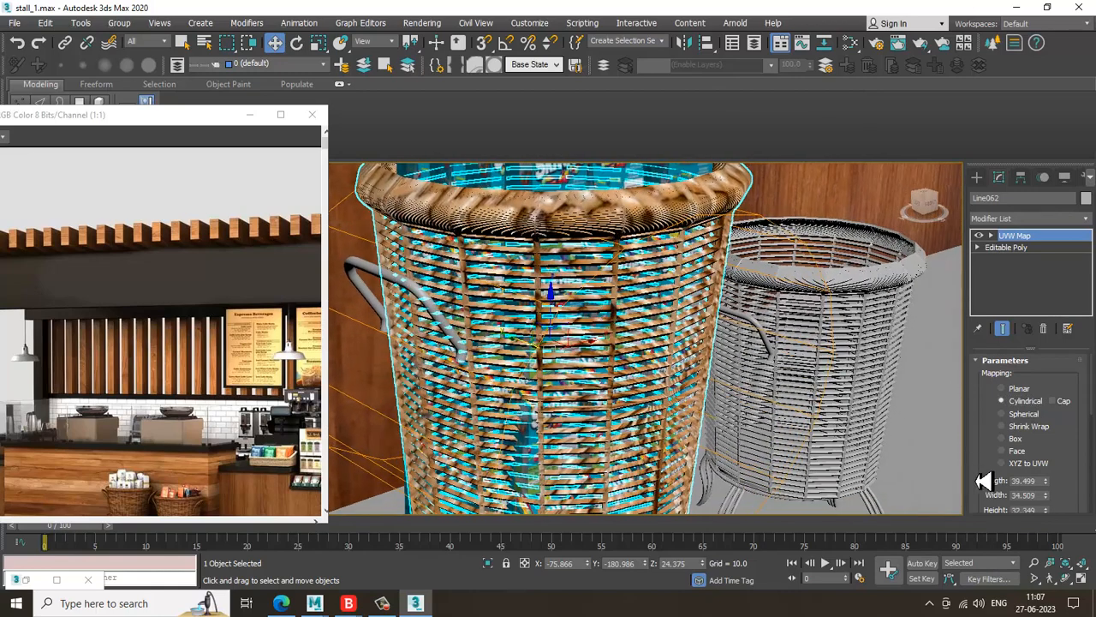
{"action": "left_click_drag", "start_coordinate": [983, 482], "coordinate": [1078, 266]}
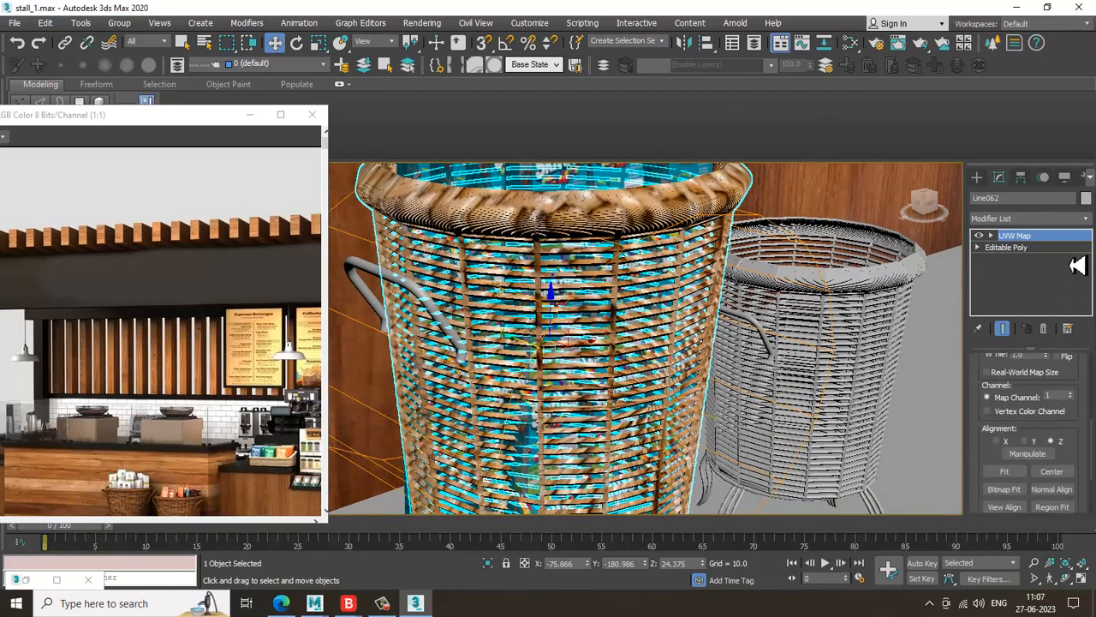
{"action": "left_click", "coordinate": [1003, 442]}
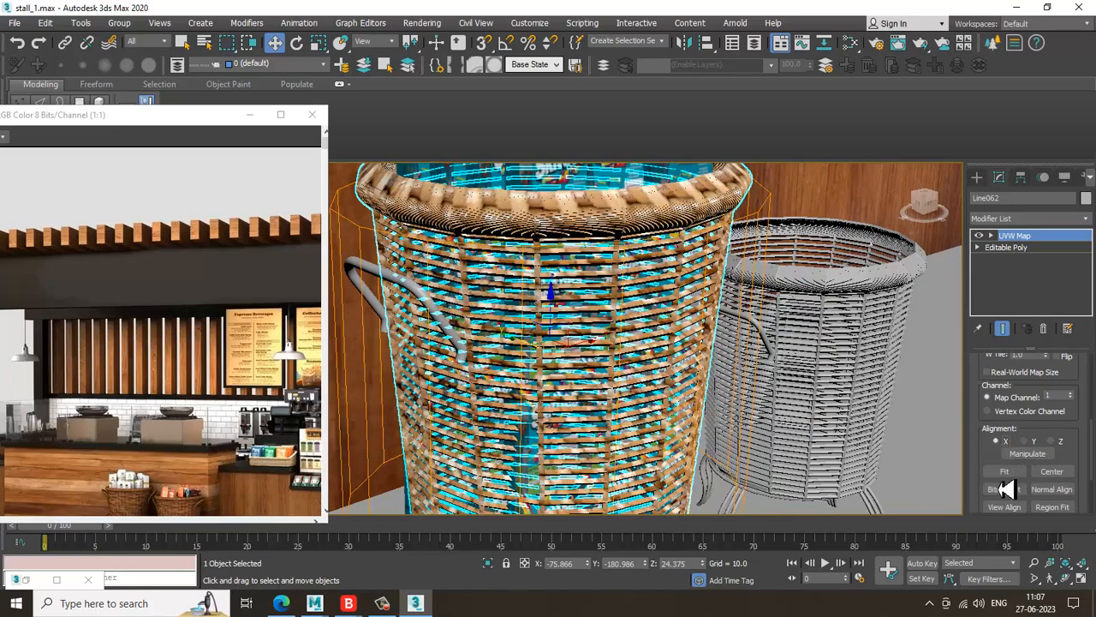
{"action": "middle_click_drag", "start_coordinate": [692, 372], "coordinate": [610, 266], "text": "alt"}
{"action": "scroll", "coordinate": [610, 266], "scroll_direction": "down", "scroll_amount": 3}
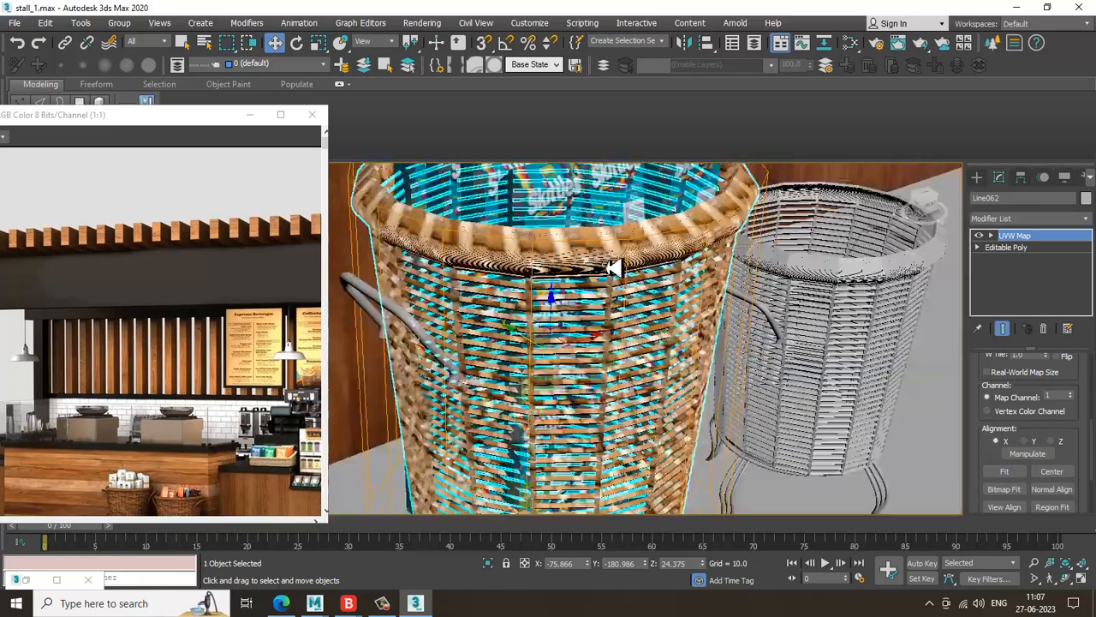
{"action": "middle_click_drag", "start_coordinate": [589, 329], "coordinate": [572, 320], "text": "alt"}
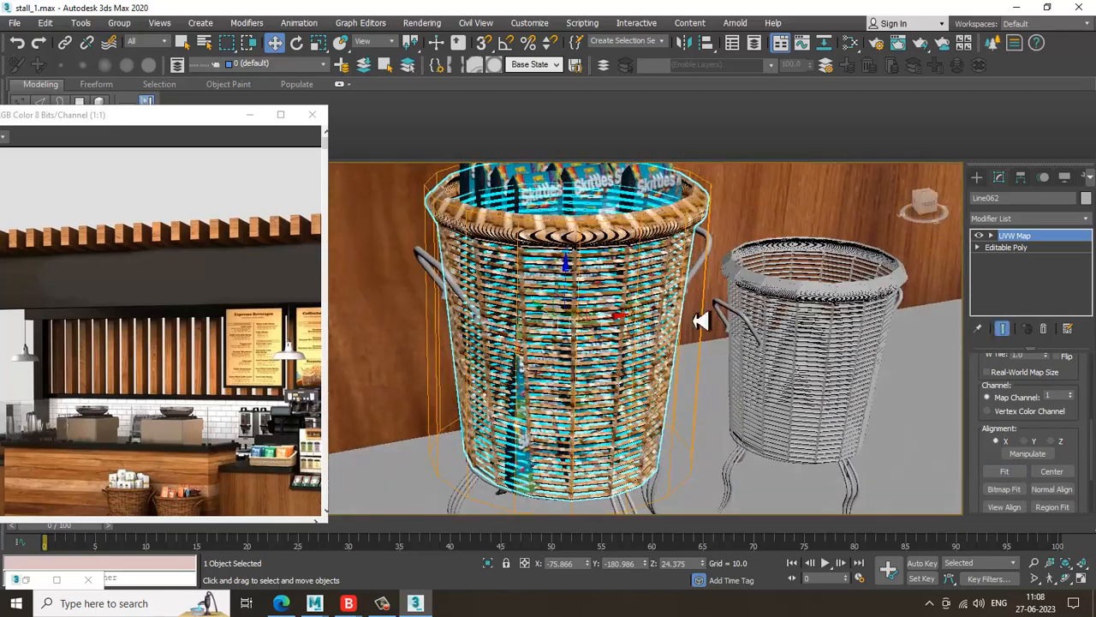
Set the wicker bitmap's U and V tiling to 5.0 in the basket material
{"action": "key", "text": "m"}
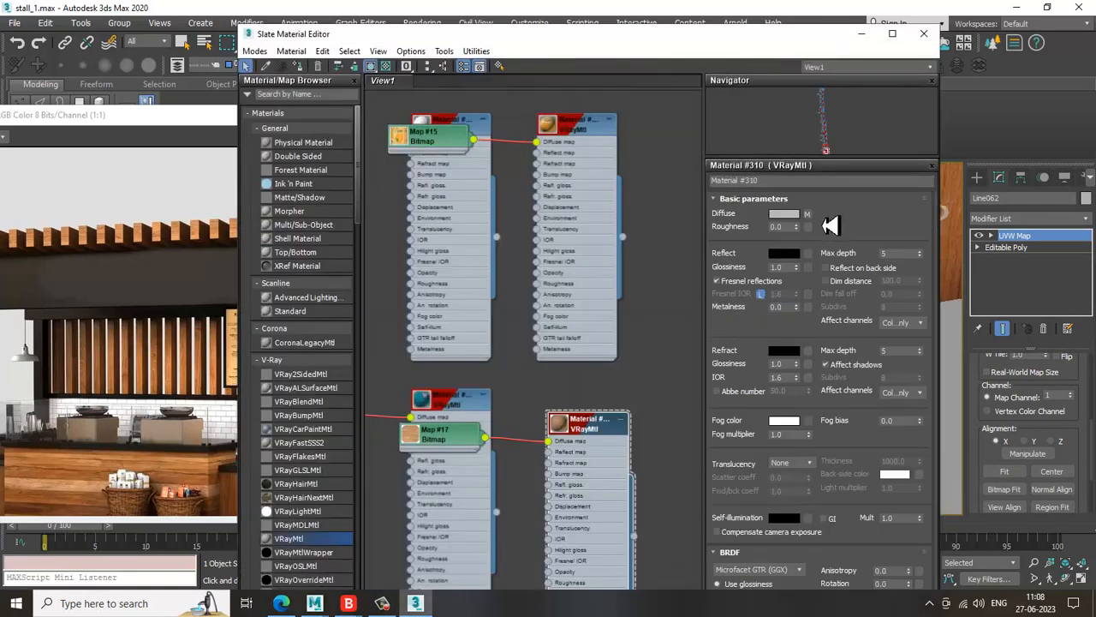
{"action": "left_click", "coordinate": [807, 215]}
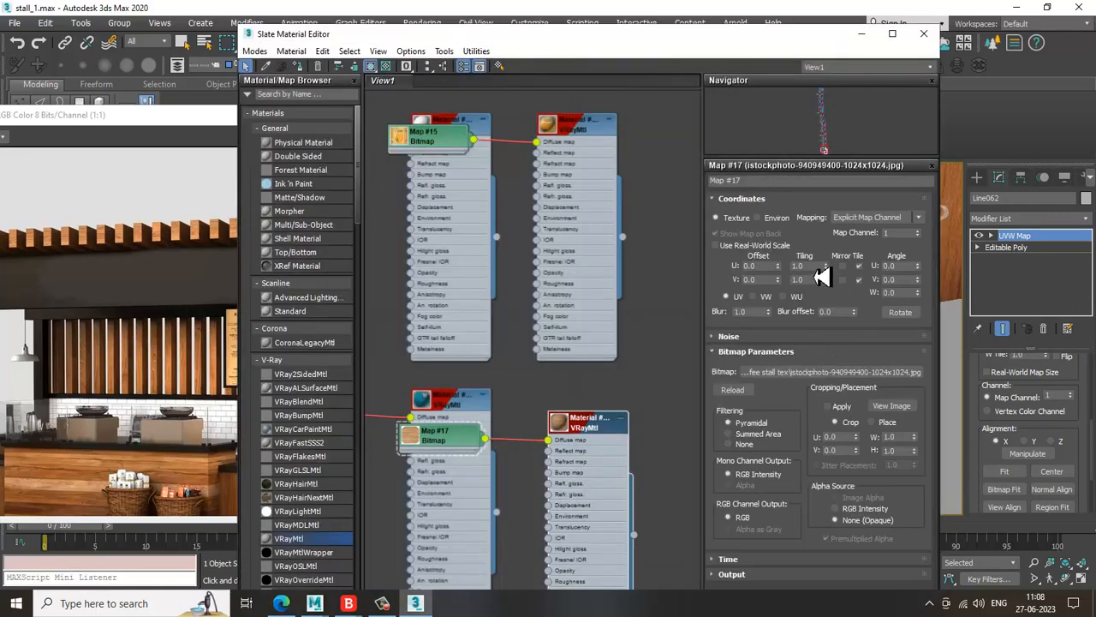
{"action": "left_click_drag", "start_coordinate": [585, 58], "coordinate": [1017, 375]}
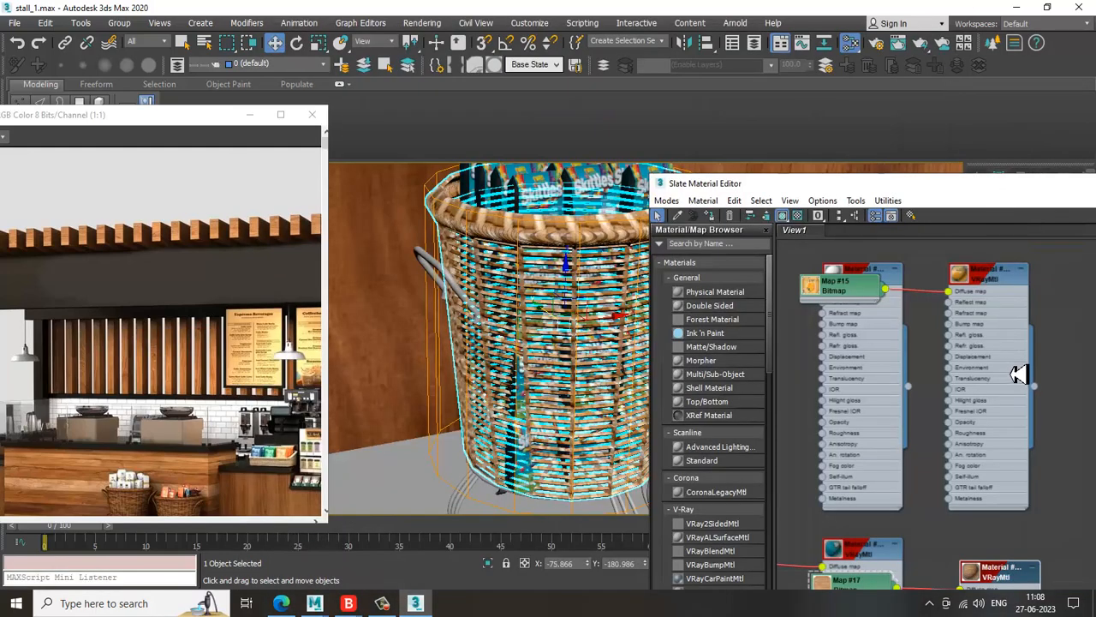
{"action": "left_click_drag", "start_coordinate": [895, 197], "coordinate": [118, 111]}
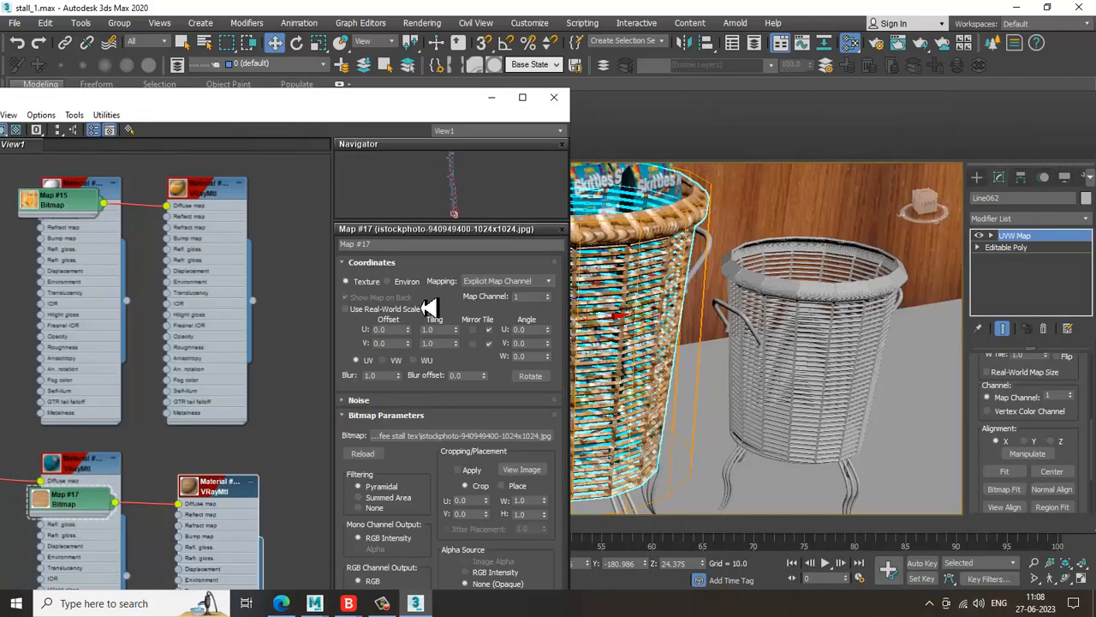
{"action": "key", "text": "z"}
{"action": "left_click_drag", "start_coordinate": [438, 332], "coordinate": [367, 348]}
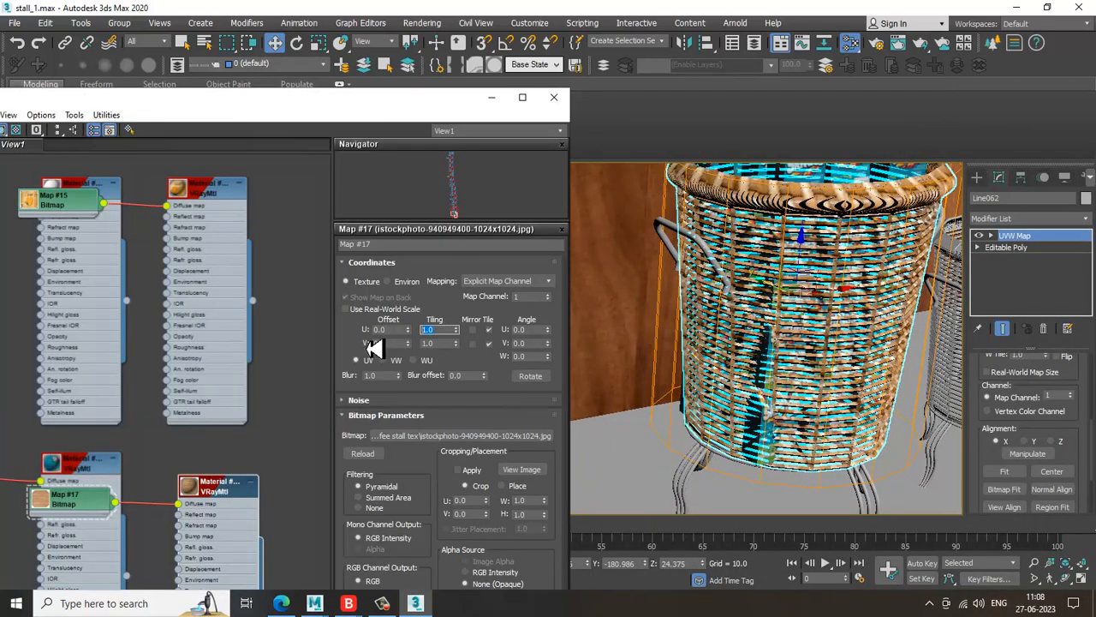
{"action": "type", "text": "5"}
{"action": "key", "text": "Tab"}
{"action": "type", "text": "5"}
{"action": "key", "text": "Return"}
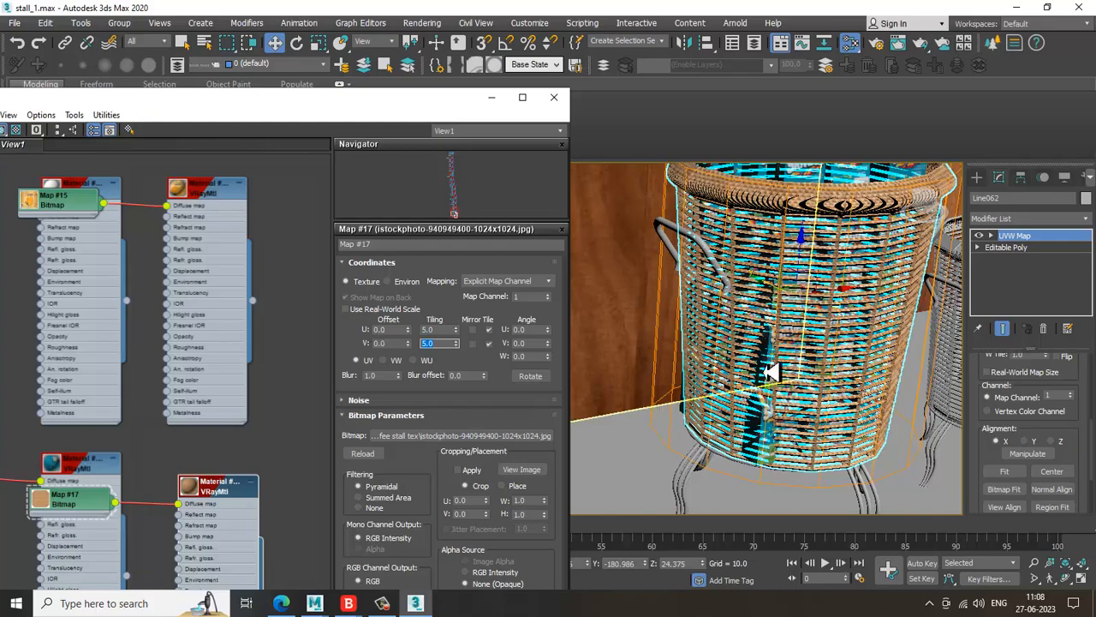
{"action": "middle_click_drag", "start_coordinate": [868, 283], "coordinate": [711, 247], "text": "alt"}
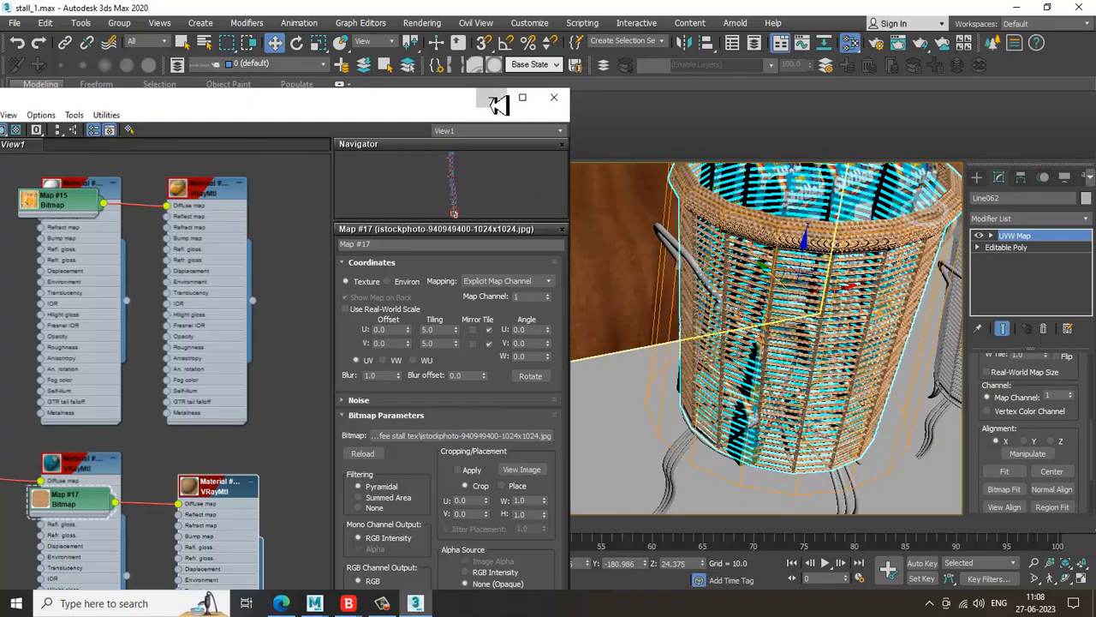
{"action": "left_click", "coordinate": [494, 101]}
Deselect the basket body and examine its wicker texture alongside the smaller untextured basket
{"action": "middle_click_drag", "start_coordinate": [738, 322], "coordinate": [700, 311], "text": "alt"}
{"action": "scroll", "coordinate": [698, 342], "scroll_direction": "down", "scroll_amount": 5}
{"action": "left_click", "coordinate": [728, 349]}
{"action": "scroll", "coordinate": [649, 386], "scroll_direction": "up", "scroll_amount": 4}
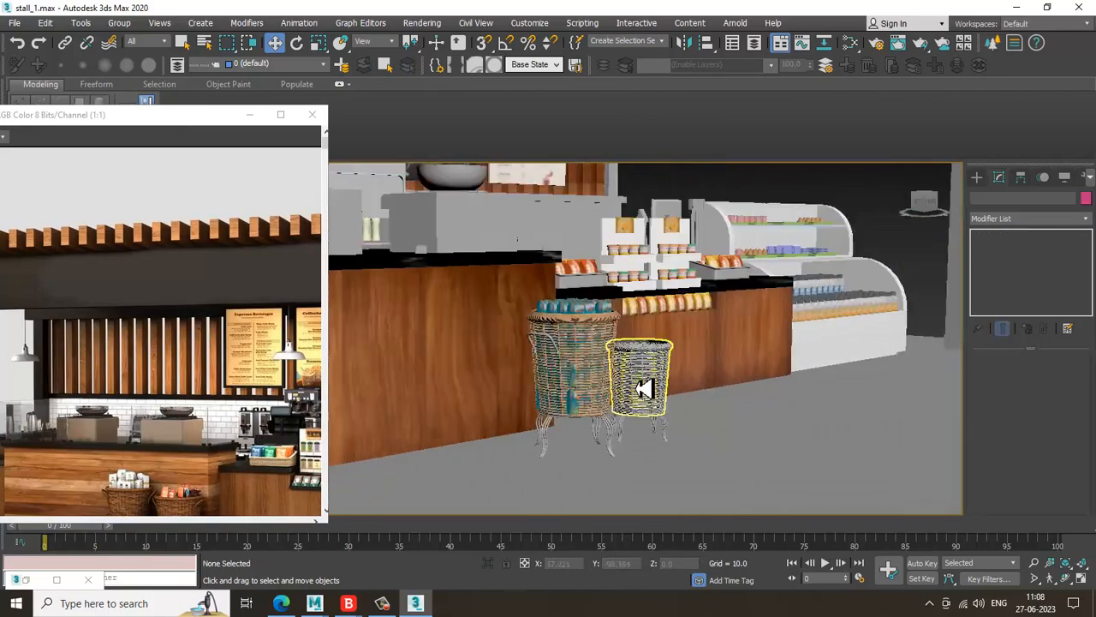
{"action": "scroll", "coordinate": [582, 327], "scroll_direction": "up", "scroll_amount": 3}
{"action": "scroll", "coordinate": [584, 332], "scroll_direction": "up", "scroll_amount": 1}
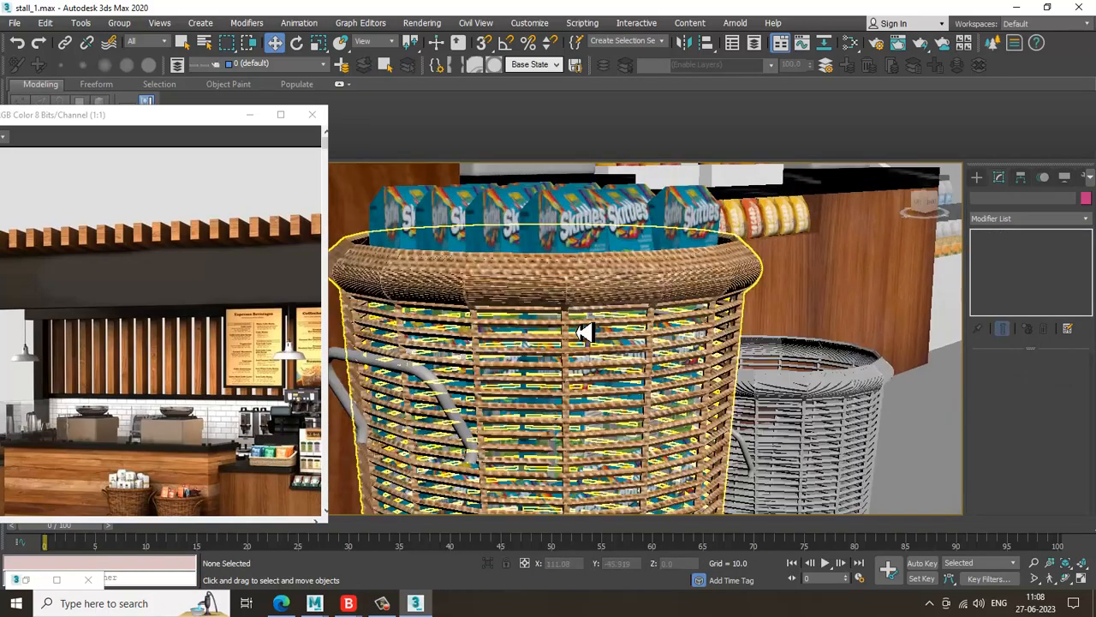
{"action": "scroll", "coordinate": [586, 332], "scroll_direction": "down", "scroll_amount": 3}
{"action": "scroll", "coordinate": [717, 296], "scroll_direction": "up", "scroll_amount": 2}
{"action": "middle_click_drag", "start_coordinate": [734, 267], "coordinate": [631, 232], "text": "alt"}
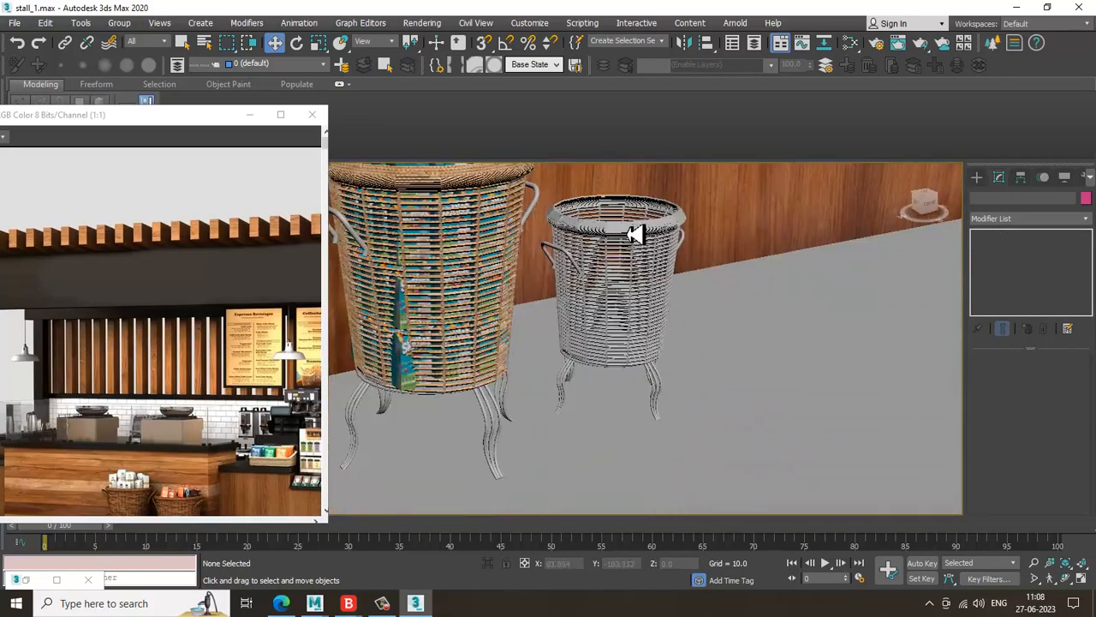
Assign the wicker material to the smaller basket's body
{"action": "left_click", "coordinate": [632, 274]}
{"action": "scroll", "coordinate": [631, 278], "scroll_direction": "up", "scroll_amount": 3}
{"action": "key", "text": "m"}
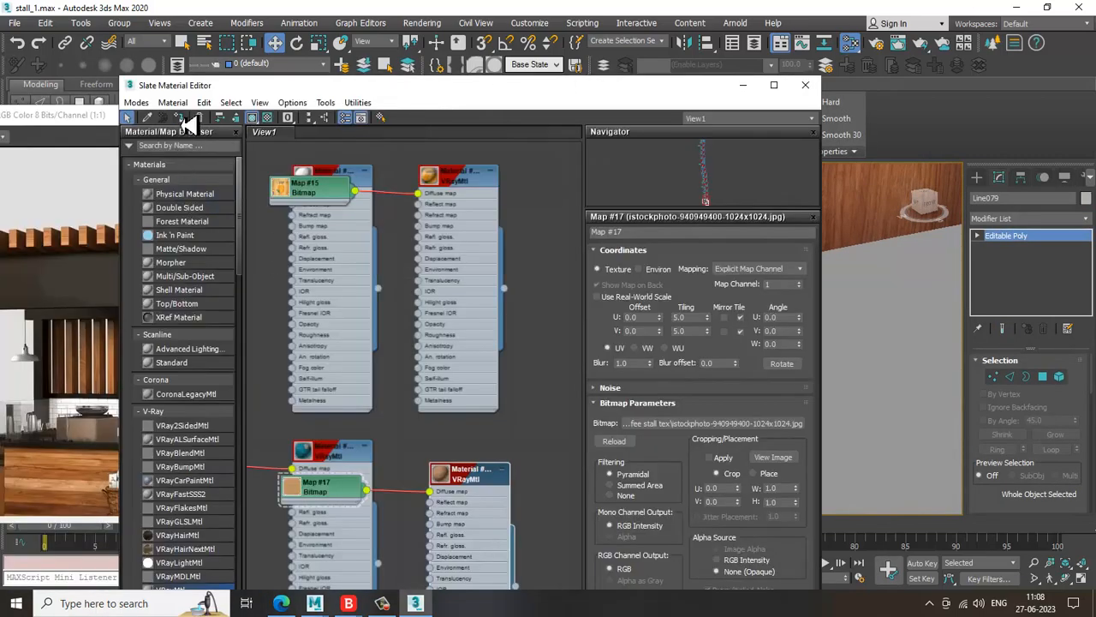
{"action": "left_click", "coordinate": [742, 85]}
{"action": "scroll", "coordinate": [703, 311], "scroll_direction": "up", "scroll_amount": 3}
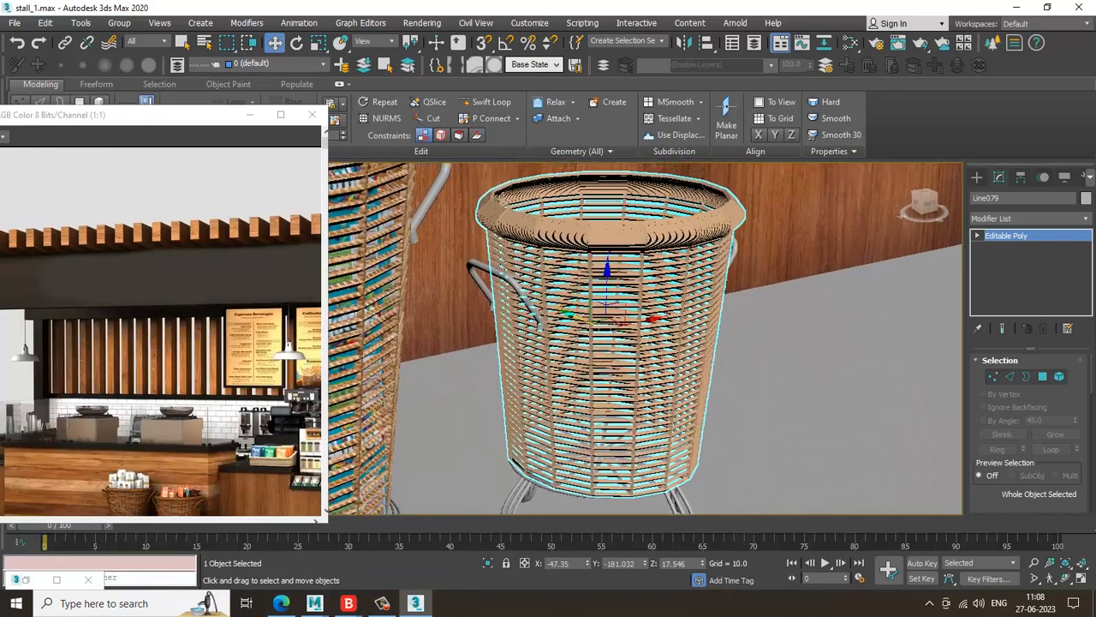
Add a UVW Map modifier to the smaller basket's body with Cylindrical mapping
{"action": "left_click", "coordinate": [1027, 220]}
{"action": "key", "text": "u"}
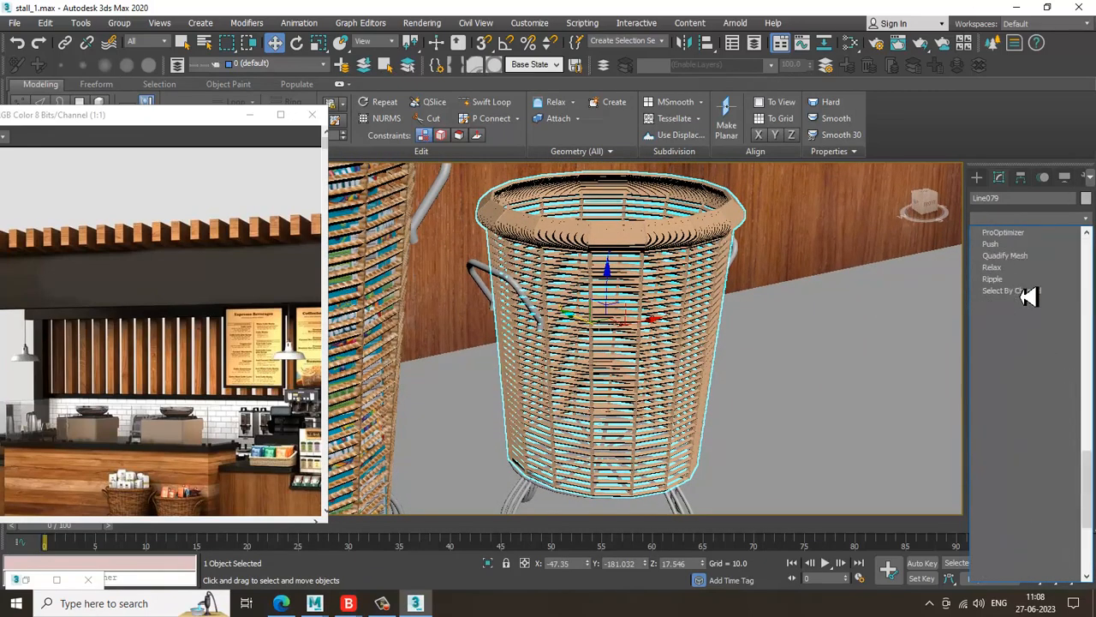
{"action": "left_click", "coordinate": [1037, 443]}
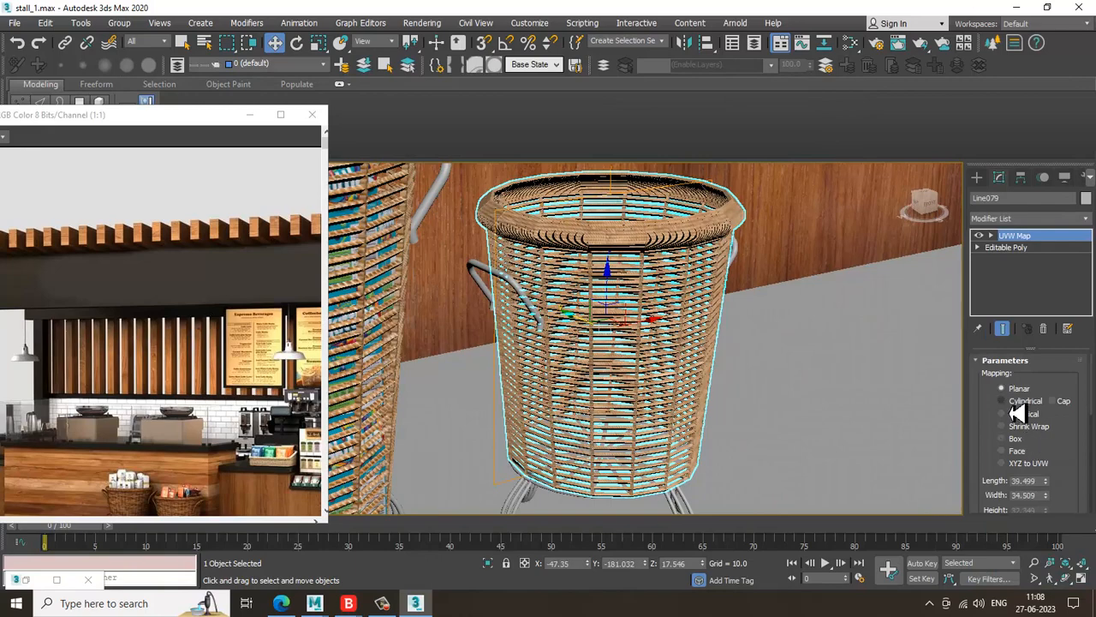
{"action": "left_click", "coordinate": [1015, 403]}
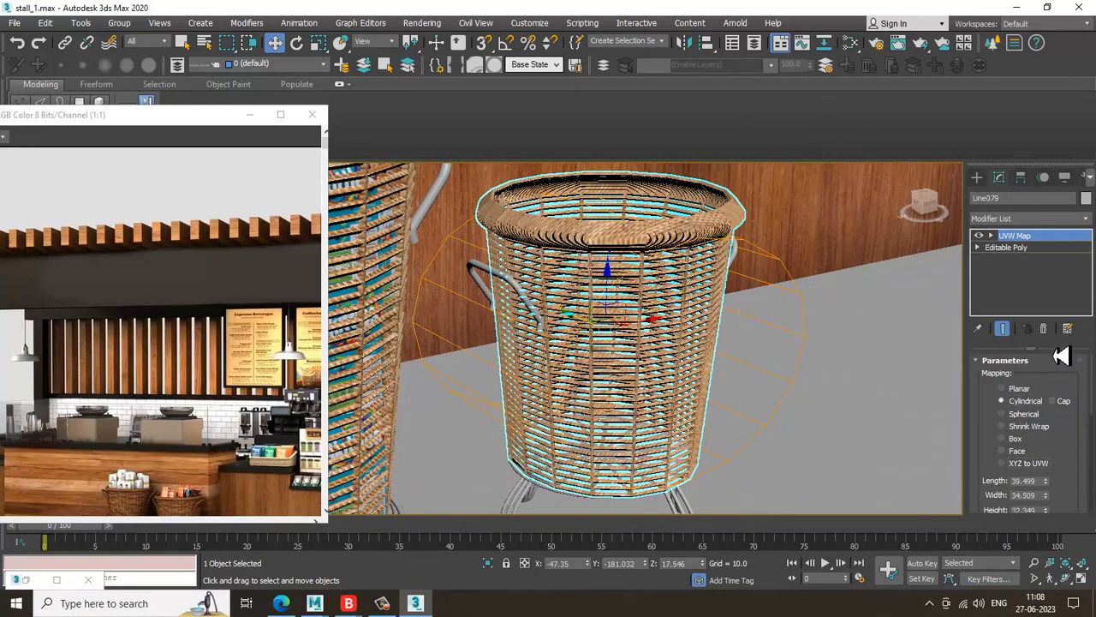
Align the smaller basket body's cylindrical mapping to the X axis and fit it to the object
{"action": "left_click_drag", "start_coordinate": [1062, 451], "coordinate": [1039, 211]}
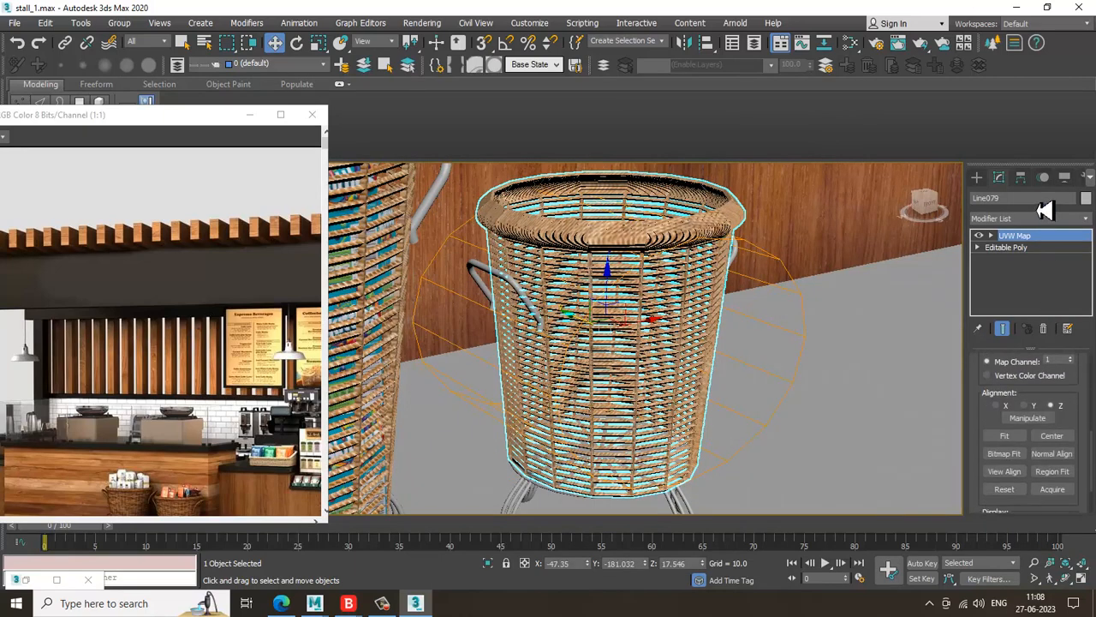
{"action": "left_click", "coordinate": [997, 406]}
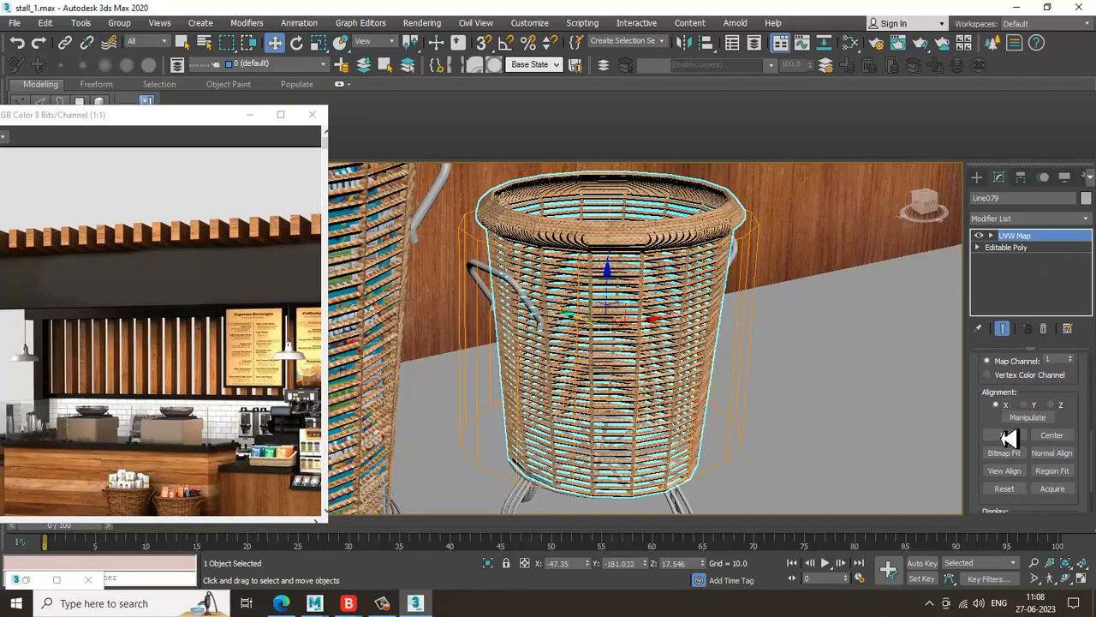
{"action": "left_click", "coordinate": [1008, 436]}
{"action": "middle_click_drag", "start_coordinate": [600, 400], "coordinate": [751, 411]}
{"action": "scroll", "coordinate": [689, 364], "scroll_direction": "down", "scroll_amount": 4}
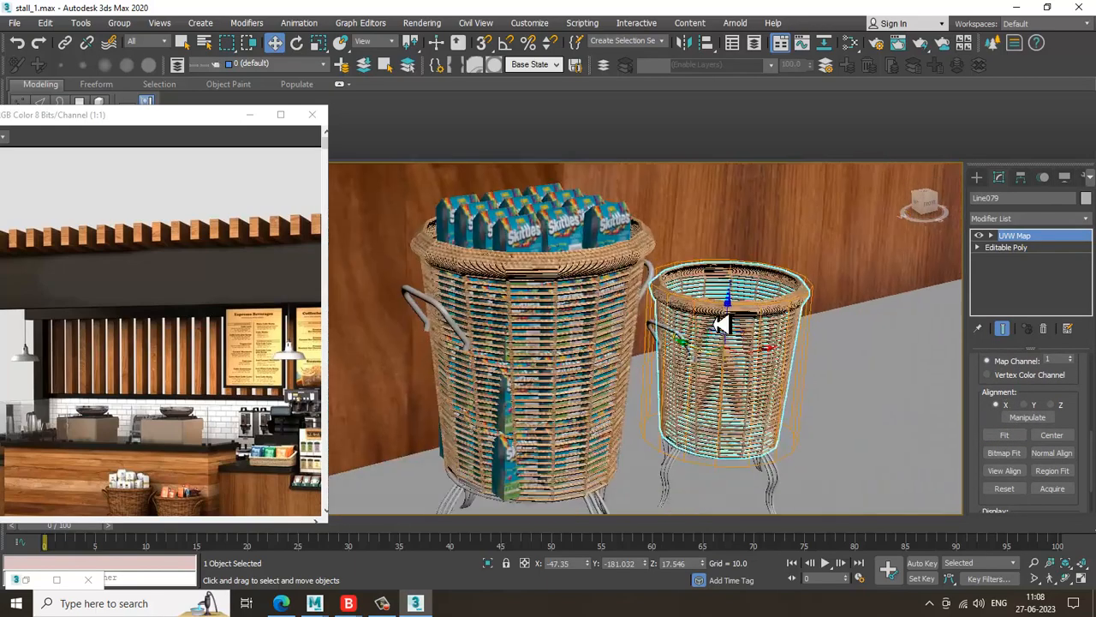
Select both handles of the larger basket and assign the wicker material to them
{"action": "middle_click_drag", "start_coordinate": [722, 323], "coordinate": [779, 225]}
{"action": "middle_click_drag", "start_coordinate": [617, 359], "coordinate": [683, 468]}
{"action": "left_click", "coordinate": [597, 314]}
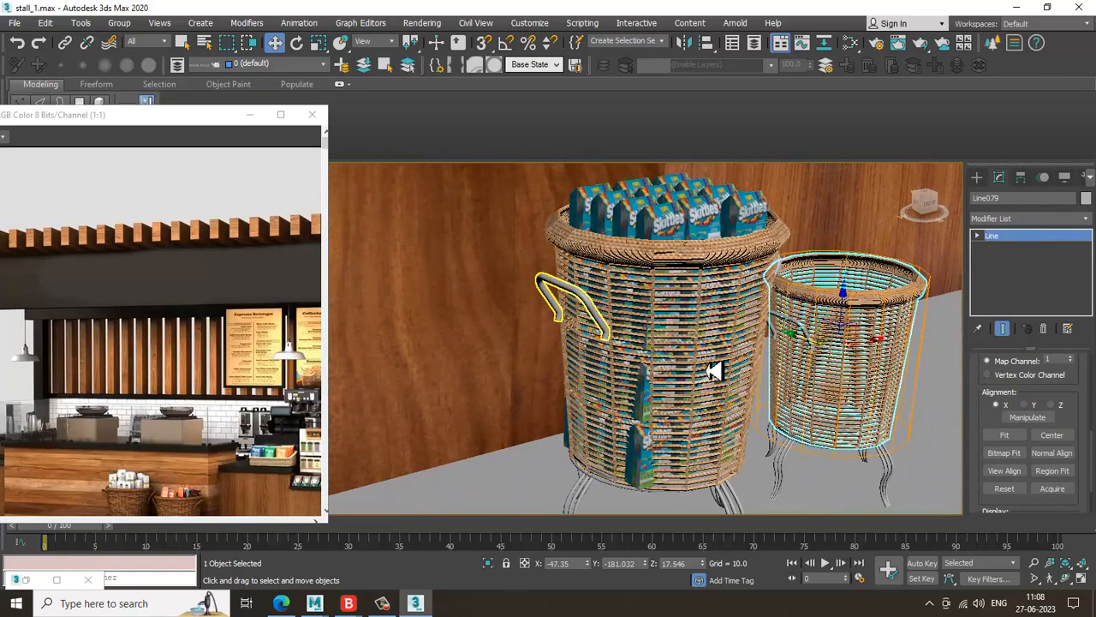
{"action": "middle_click_drag", "start_coordinate": [714, 372], "coordinate": [844, 338], "text": "alt"}
{"action": "left_click", "coordinate": [844, 338], "text": "ctrl"}
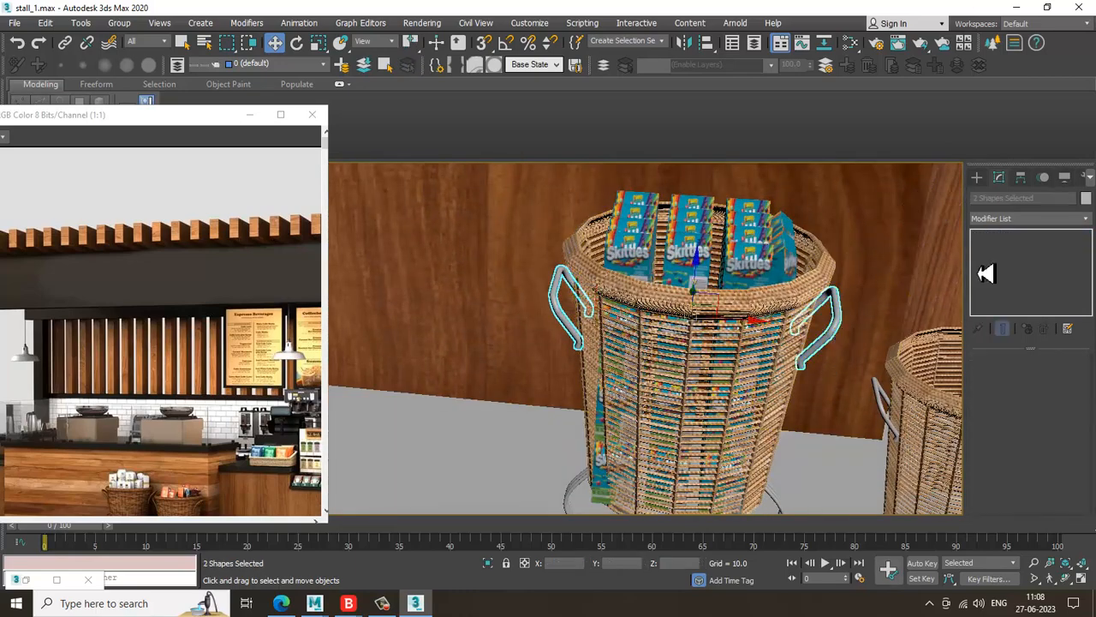
{"action": "key", "text": "m"}
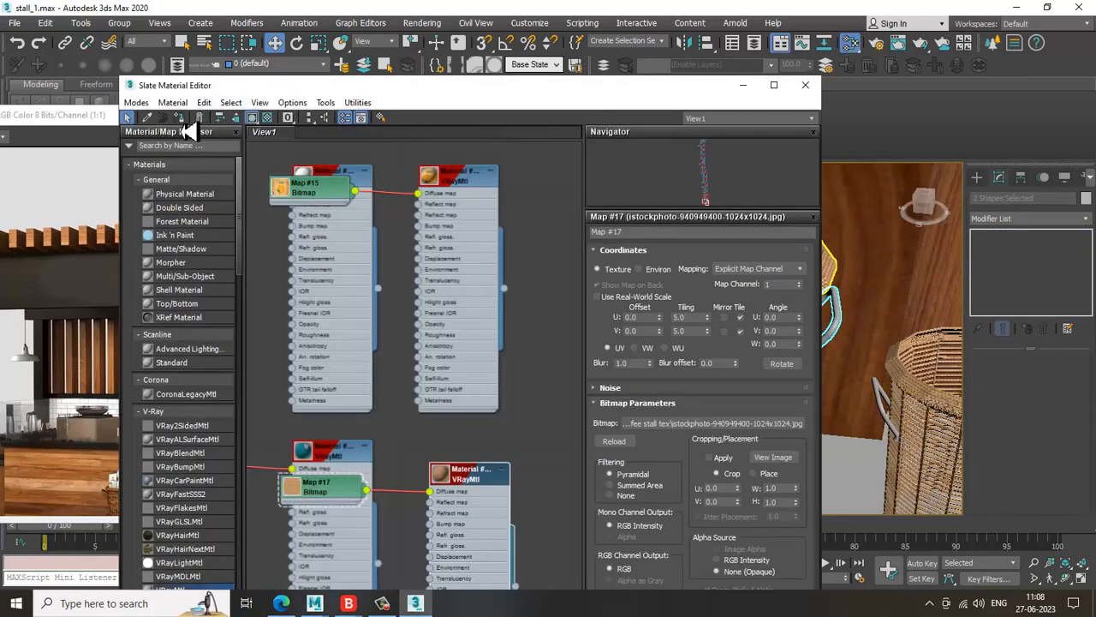
{"action": "left_click", "coordinate": [742, 85]}
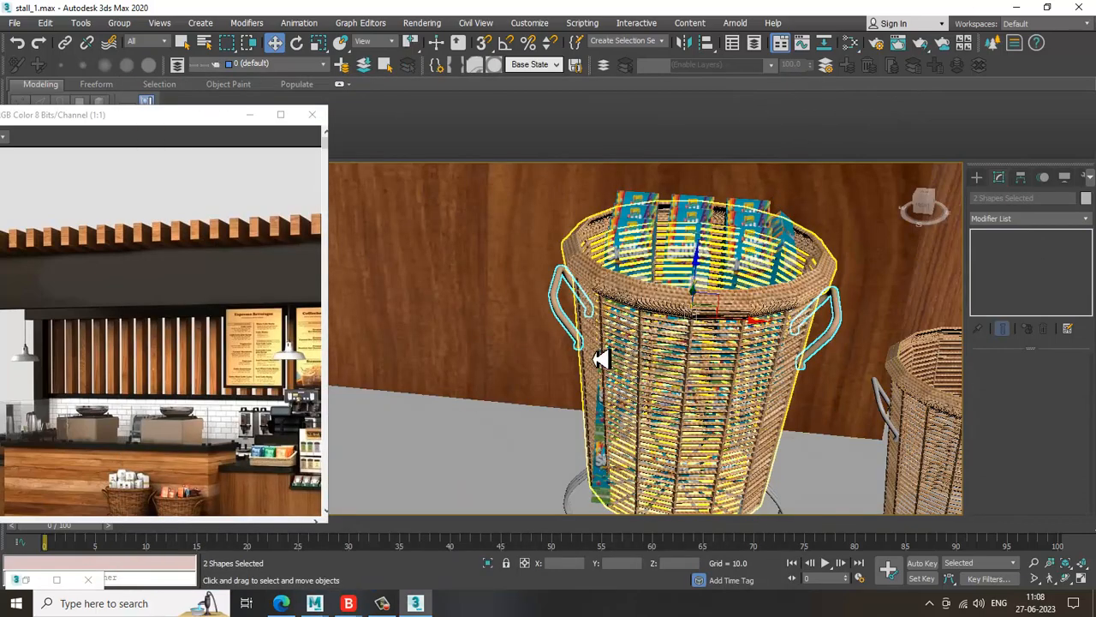
Add a UVW Map modifier with Box mapping to the larger basket's two handles
{"action": "middle_click_drag", "start_coordinate": [571, 347], "coordinate": [702, 331], "text": "alt"}
{"action": "left_click", "coordinate": [1028, 218]}
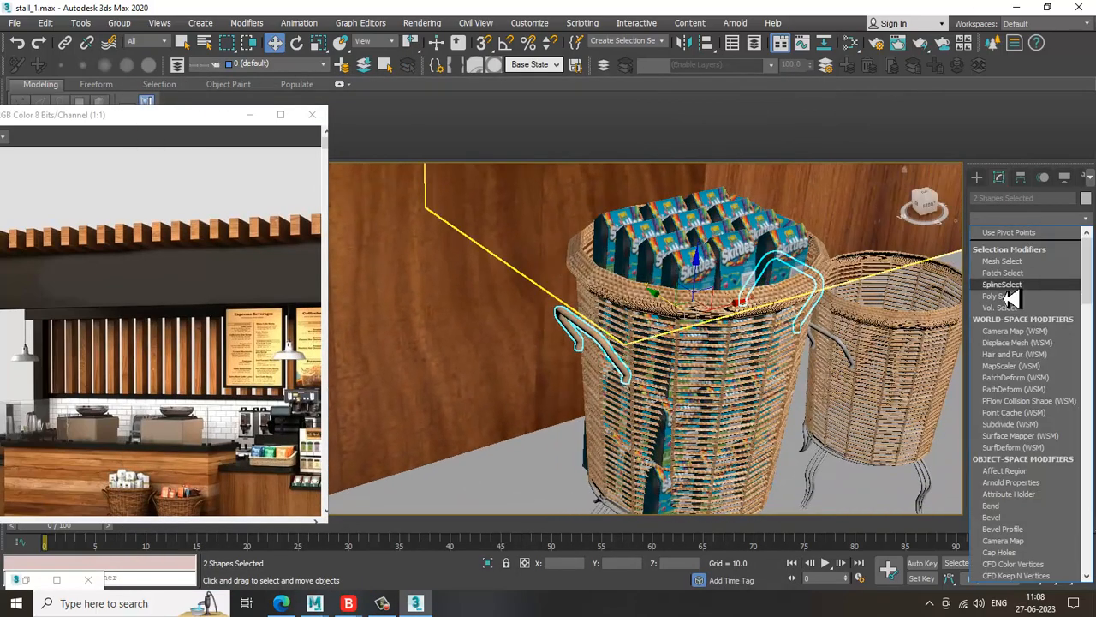
{"action": "key", "text": "u"}
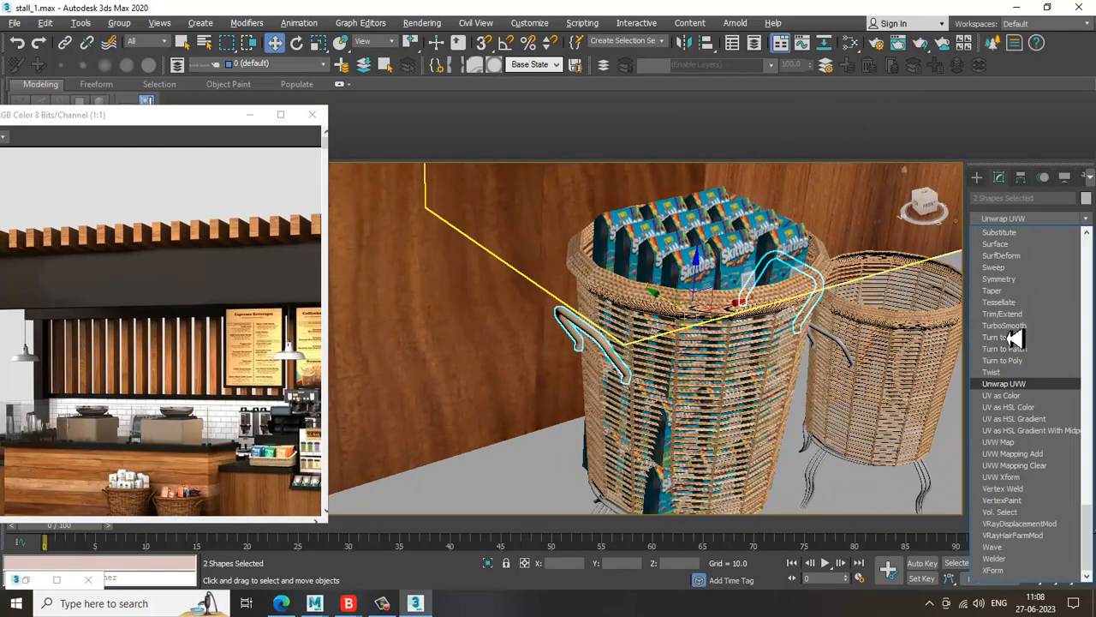
{"action": "left_click", "coordinate": [1036, 443]}
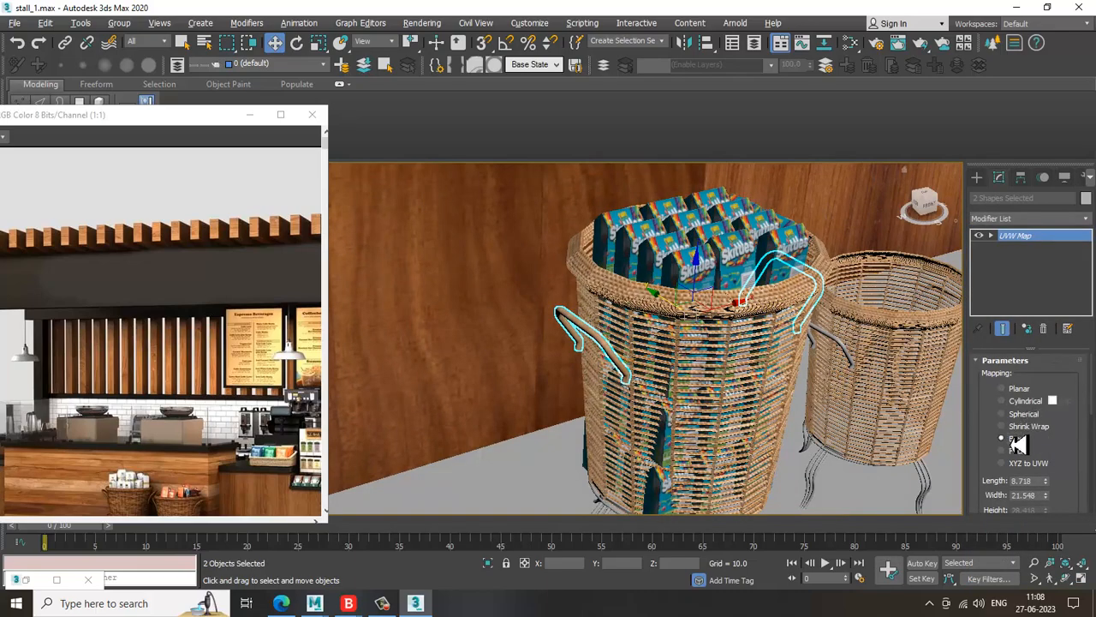
Select both handles of the smaller basket and assign the wicker material to them
{"action": "middle_click_drag", "start_coordinate": [720, 360], "coordinate": [619, 344]}
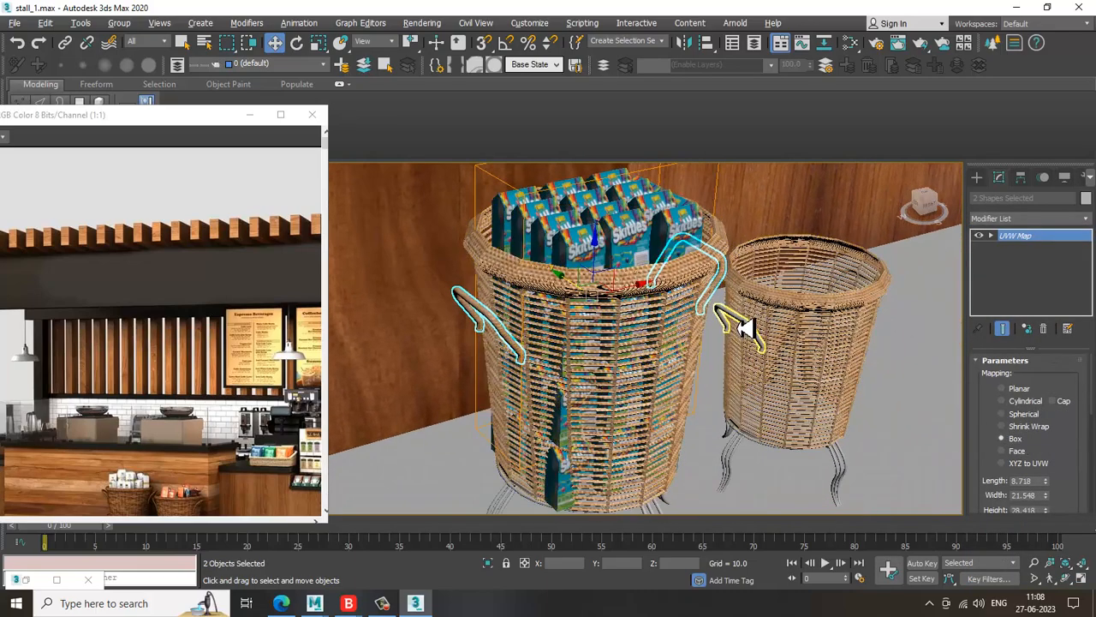
{"action": "left_click", "coordinate": [747, 328]}
{"action": "middle_click_drag", "start_coordinate": [747, 328], "coordinate": [853, 377], "text": "alt"}
{"action": "middle_click_drag", "start_coordinate": [853, 377], "coordinate": [739, 331]}
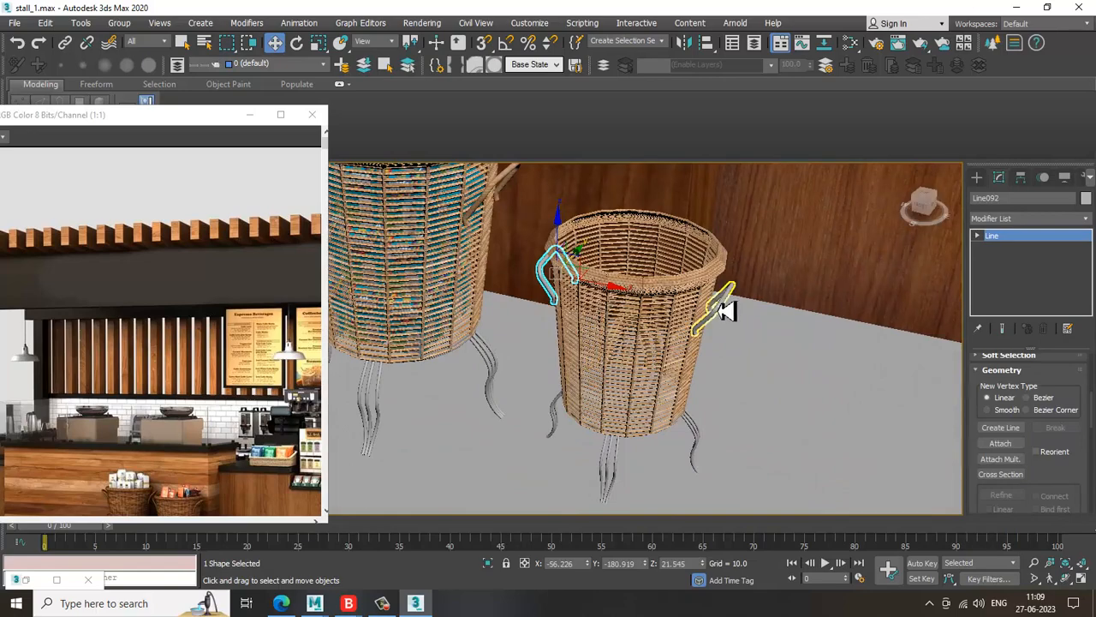
{"action": "left_click", "coordinate": [725, 310], "text": "ctrl"}
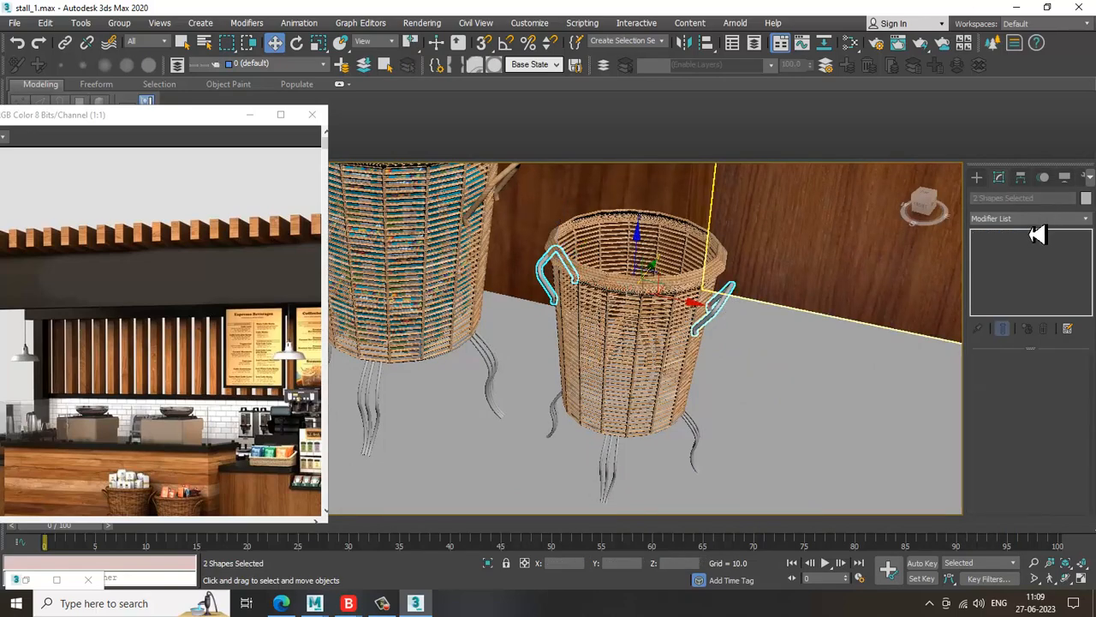
{"action": "key", "text": "m"}
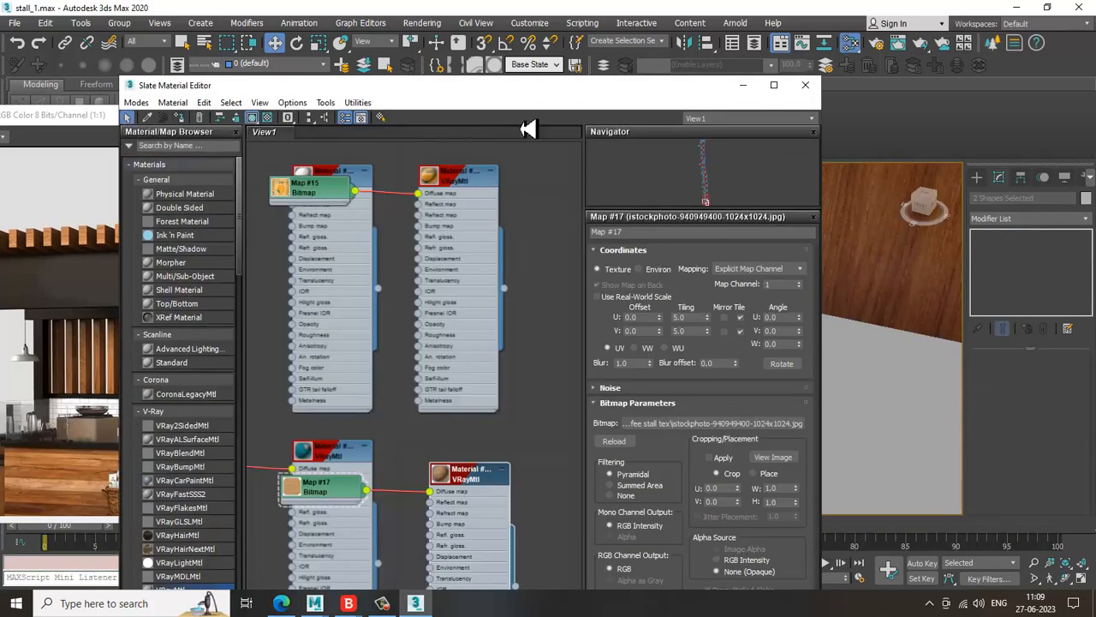
{"action": "left_click", "coordinate": [805, 85]}
Add a UVW Map modifier with Box mapping to the smaller basket's two handles
{"action": "left_click", "coordinate": [1045, 219]}
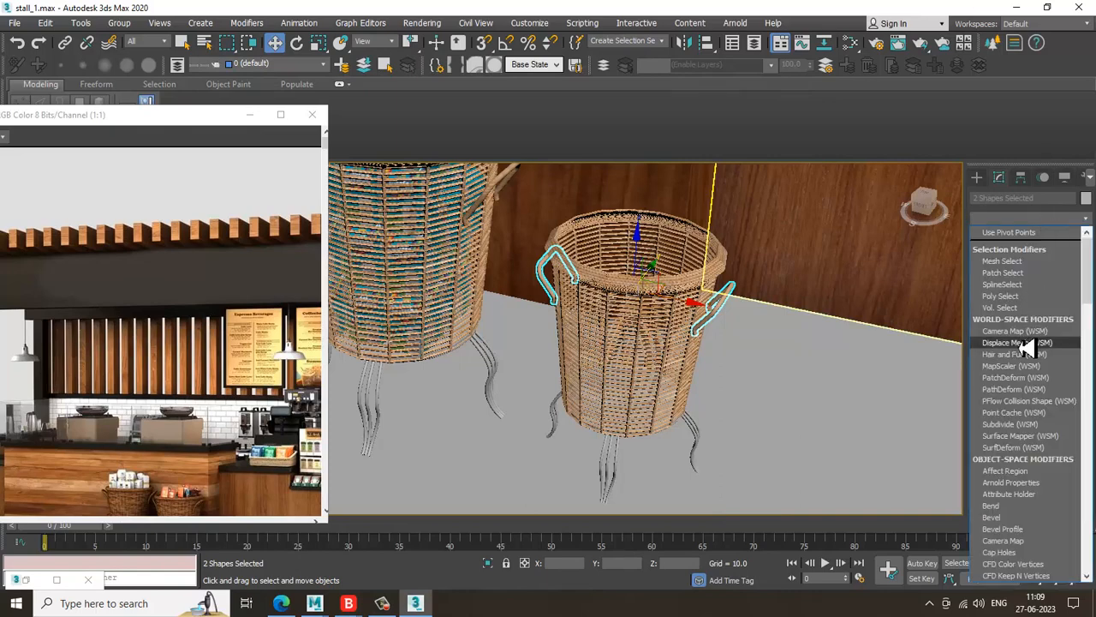
{"action": "scroll", "coordinate": [1028, 346], "scroll_direction": "down", "scroll_amount": 10}
{"action": "left_click", "coordinate": [1033, 455]}
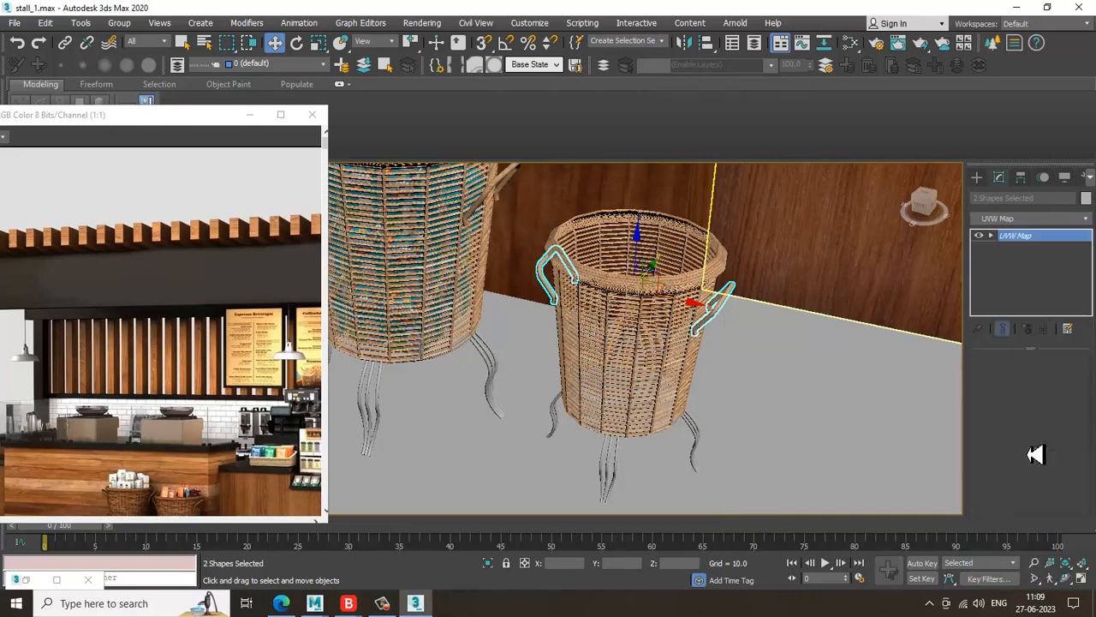
{"action": "left_click", "coordinate": [1012, 441]}
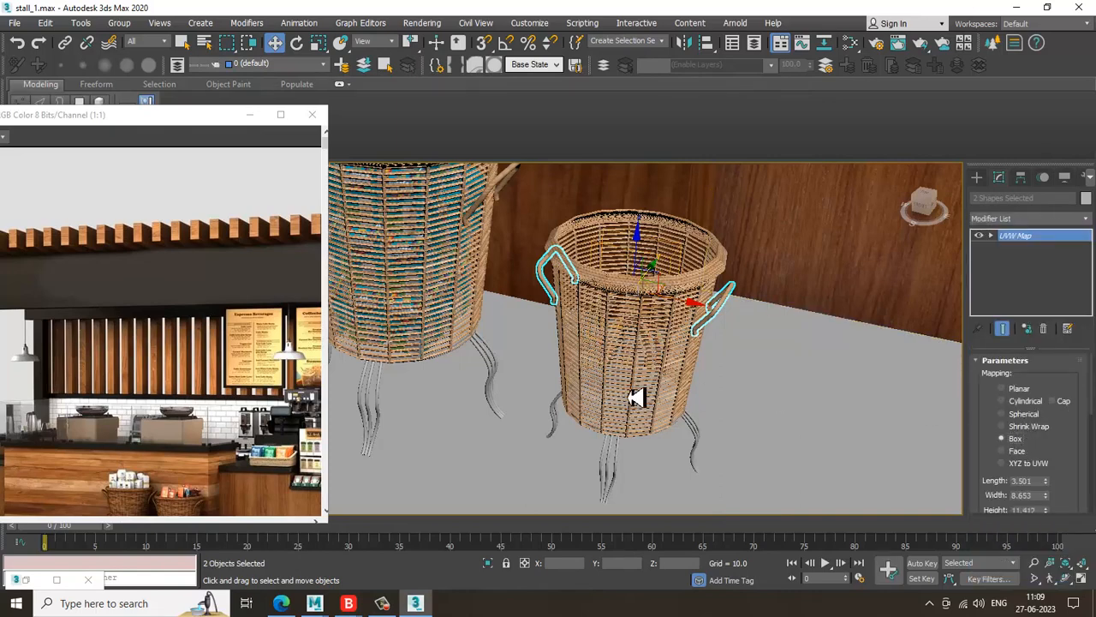
Select the legs of both baskets and assign the wicker material to them
{"action": "middle_click_drag", "start_coordinate": [509, 407], "coordinate": [571, 416], "text": "alt"}
{"action": "scroll", "coordinate": [1057, 357], "scroll_direction": "down", "scroll_amount": 5}
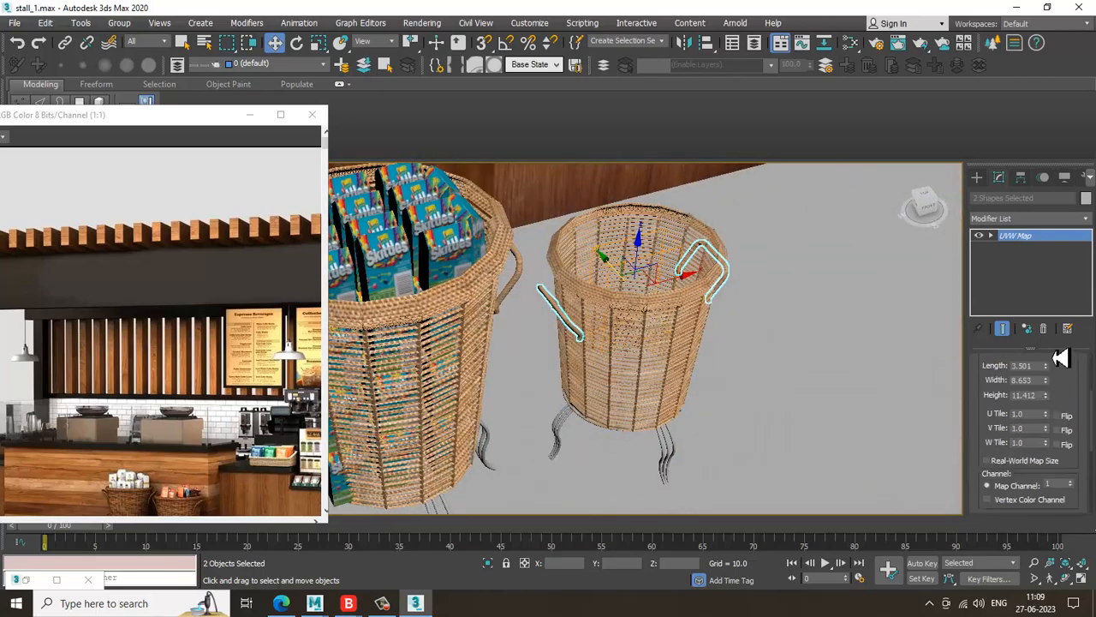
{"action": "middle_click_drag", "start_coordinate": [677, 343], "coordinate": [691, 381], "text": "alt"}
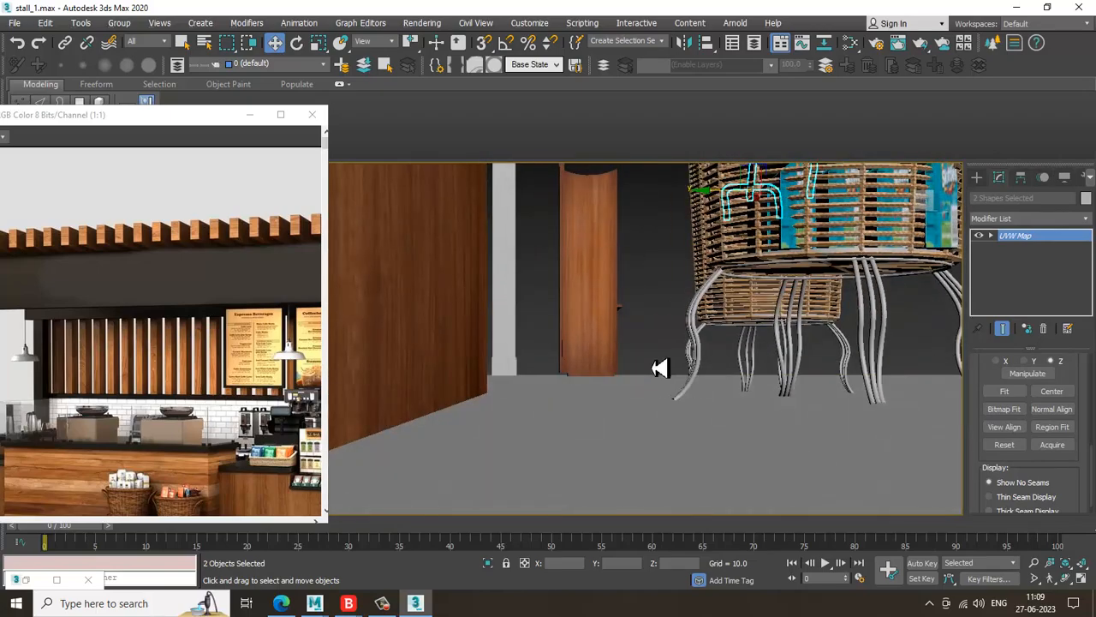
{"action": "left_click_drag", "start_coordinate": [1047, 448], "coordinate": [1045, 445]}
{"action": "middle_click_drag", "start_coordinate": [653, 428], "coordinate": [748, 372], "text": "alt"}
{"action": "key", "text": "m"}
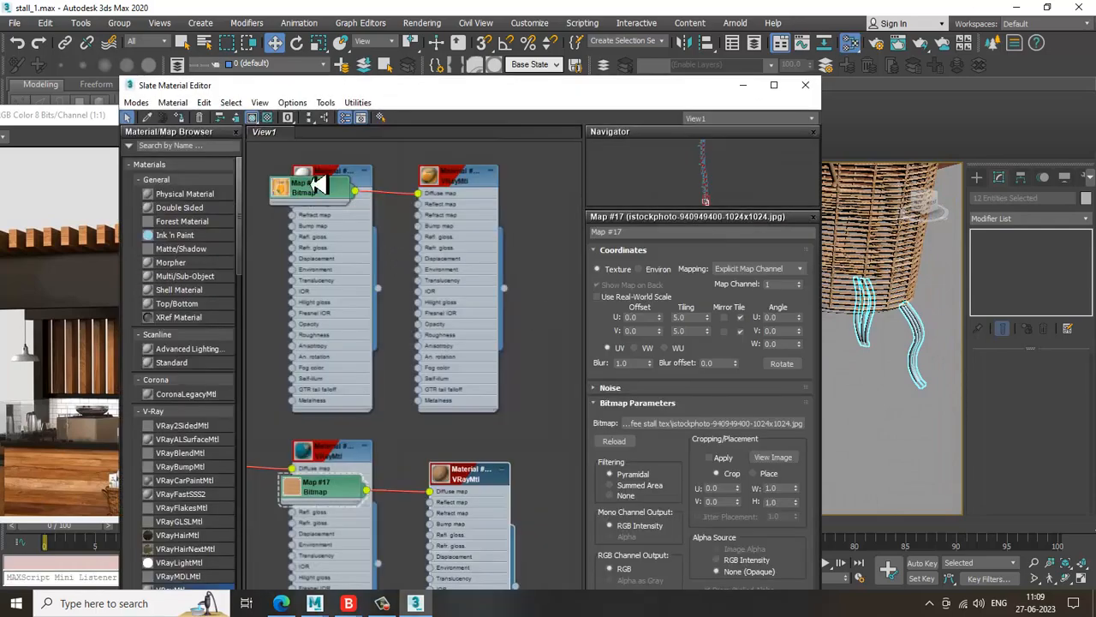
{"action": "left_click", "coordinate": [743, 87]}
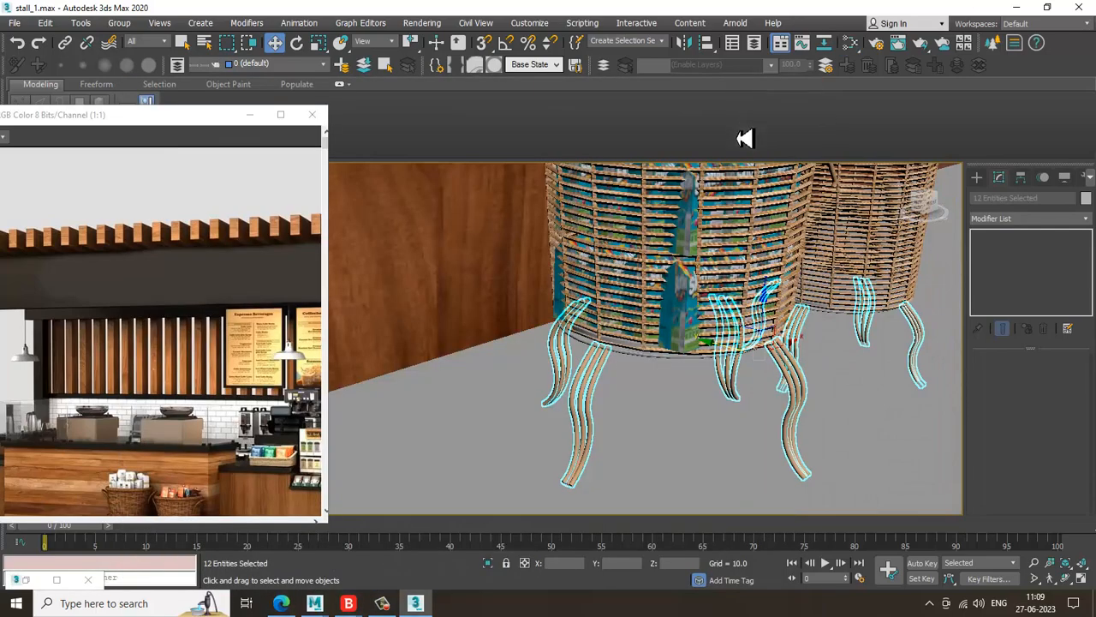
{"action": "left_click", "coordinate": [1034, 220]}
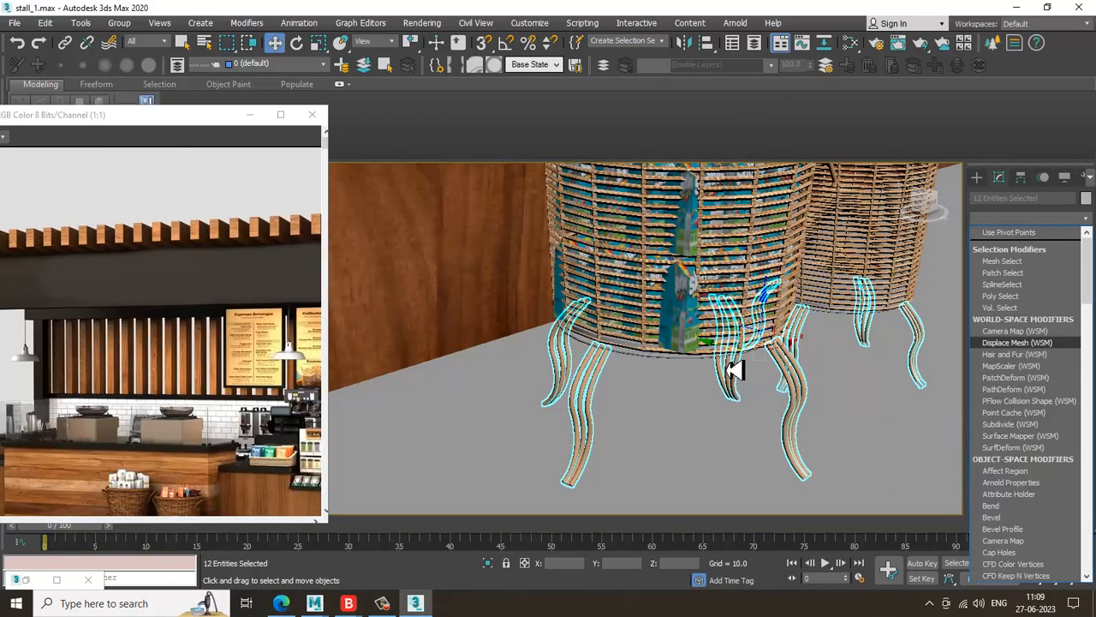
{"action": "key", "text": "u"}
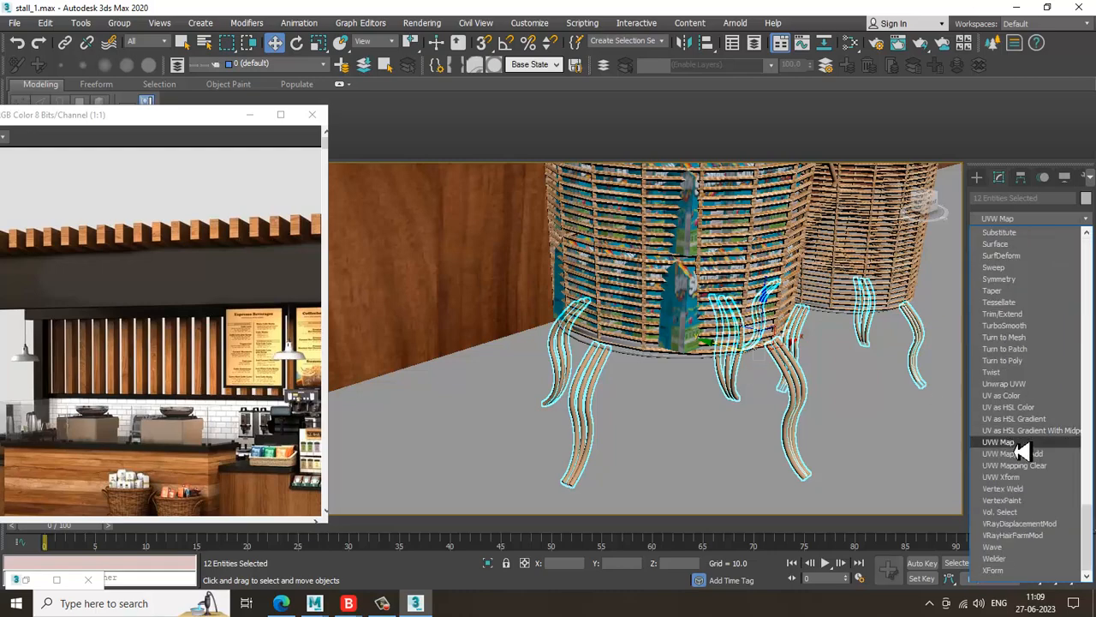
{"action": "left_click", "coordinate": [1019, 442]}
{"action": "scroll", "coordinate": [764, 317], "scroll_direction": "down", "scroll_amount": 8}
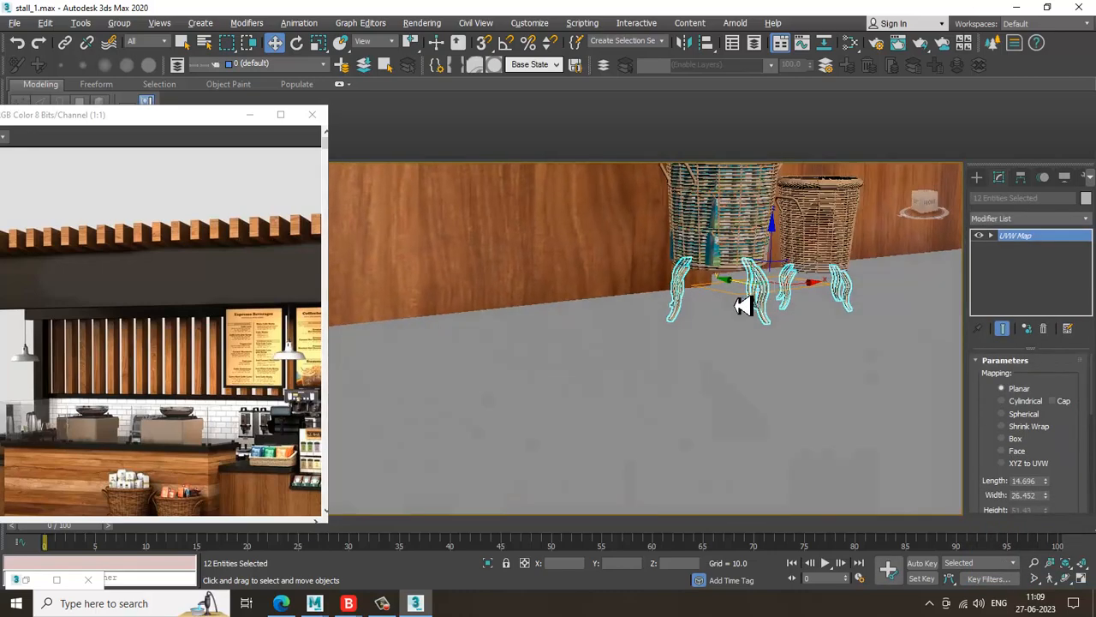
{"action": "left_click", "coordinate": [1043, 328]}
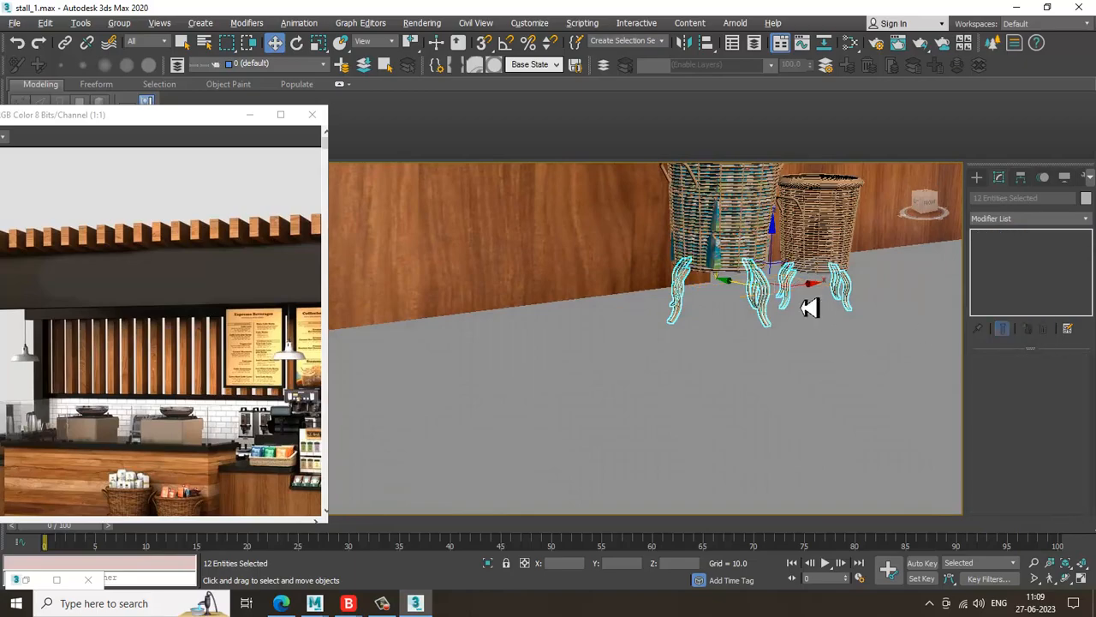
Select only the larger basket's legs and add a UVW Map modifier with Box mapping to them
{"action": "middle_click_drag", "start_coordinate": [807, 306], "coordinate": [828, 321], "text": "alt"}
{"action": "left_click", "coordinate": [750, 465]}
{"action": "left_click_drag", "start_coordinate": [749, 378], "coordinate": [891, 288]}
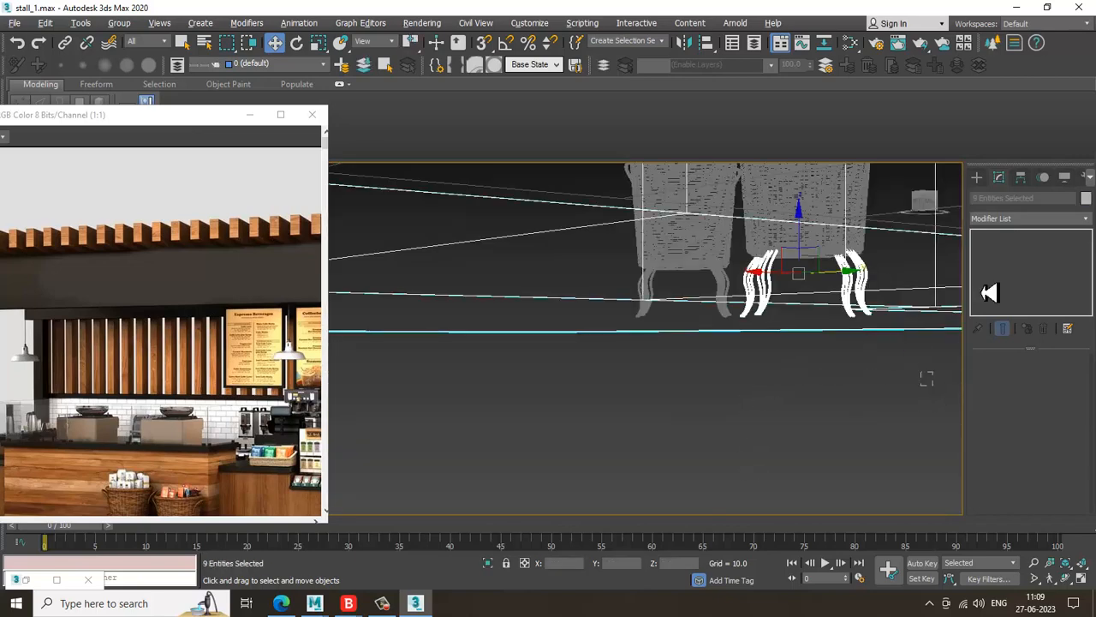
{"action": "left_click", "coordinate": [1024, 220]}
{"action": "scroll", "coordinate": [1028, 342], "scroll_direction": "down", "scroll_amount": 10}
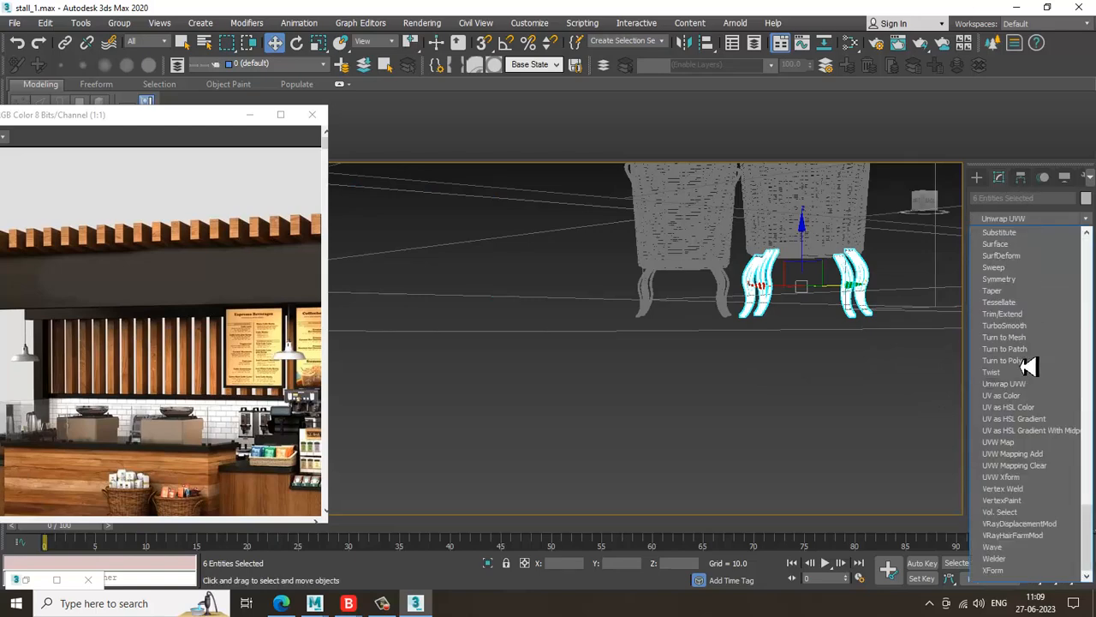
{"action": "left_click", "coordinate": [1035, 441]}
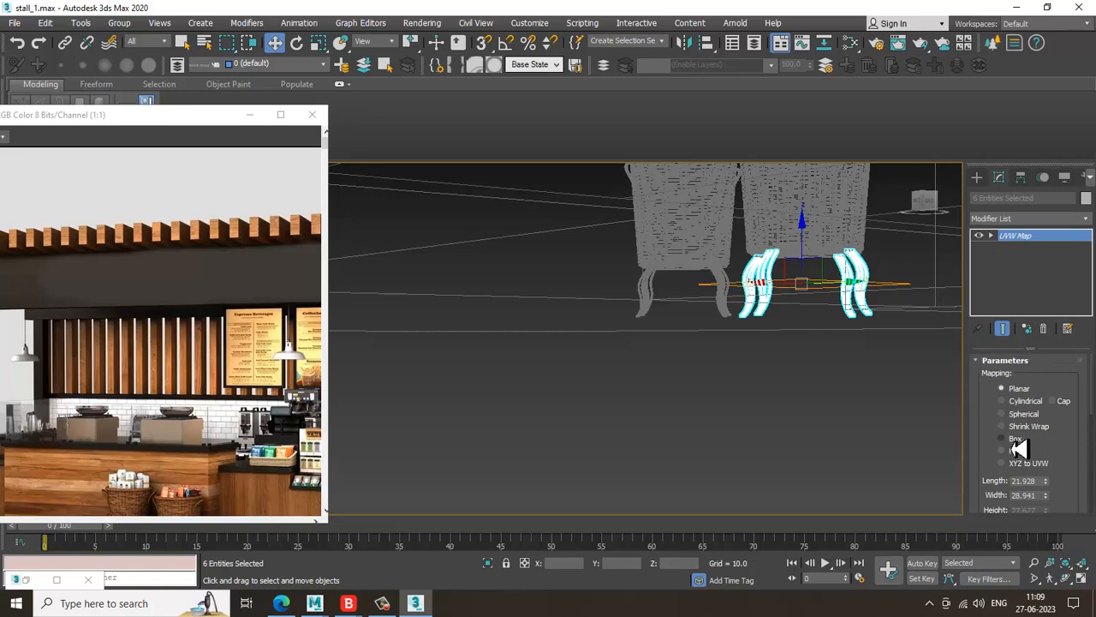
{"action": "left_click", "coordinate": [1004, 438]}
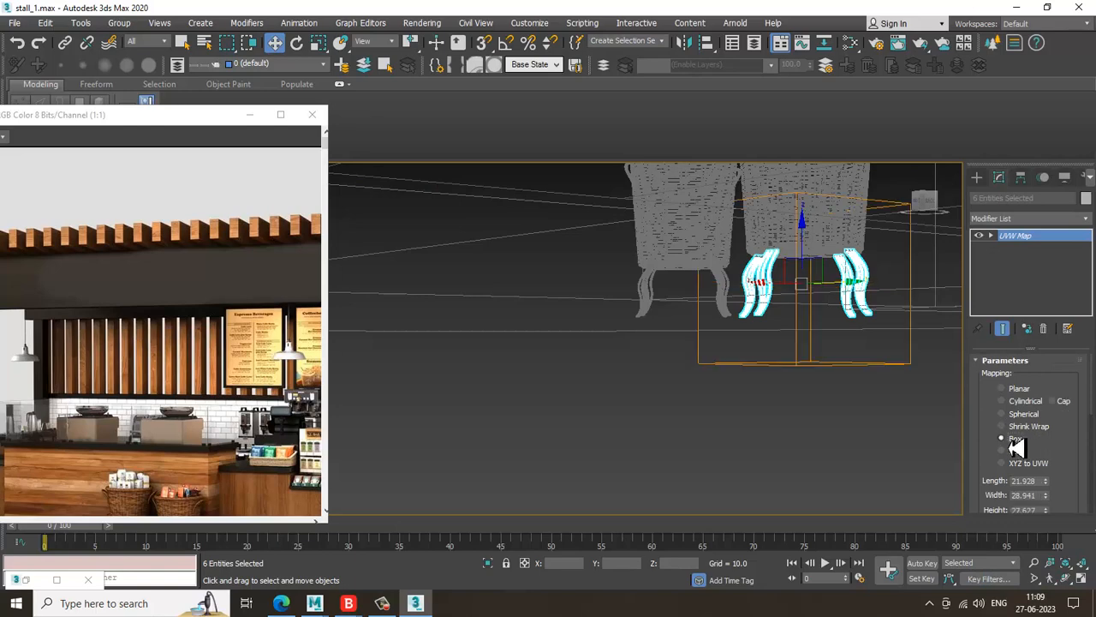
Select the smaller basket's legs and add a UVW Map modifier to them
{"action": "left_click", "coordinate": [730, 287]}
{"action": "left_click", "coordinate": [1041, 221]}
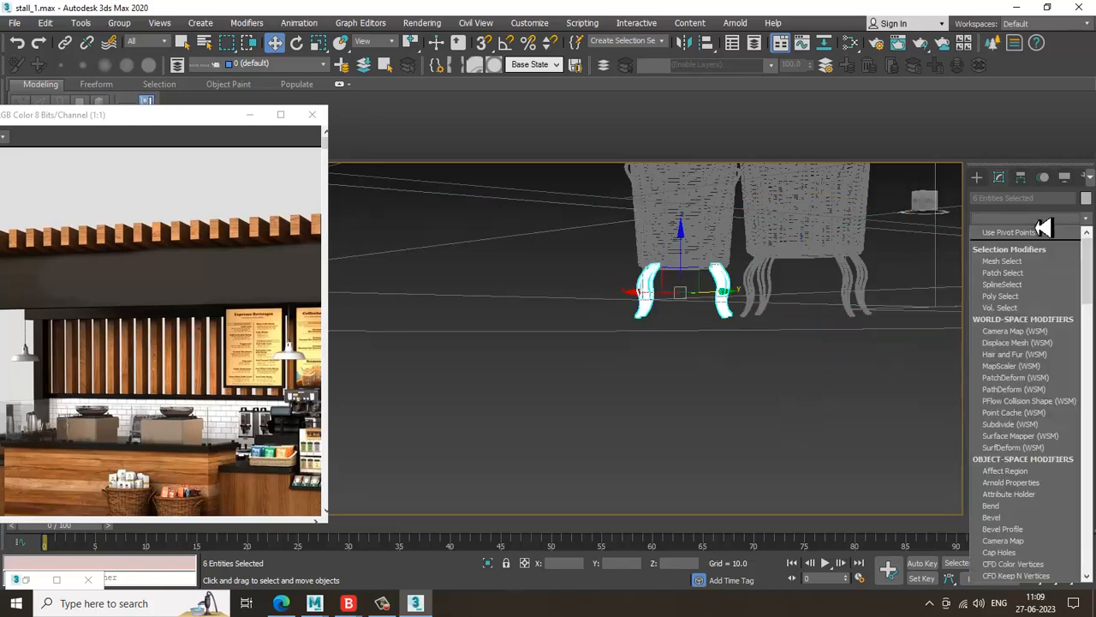
{"action": "scroll", "coordinate": [1033, 311], "scroll_direction": "down", "scroll_amount": 10}
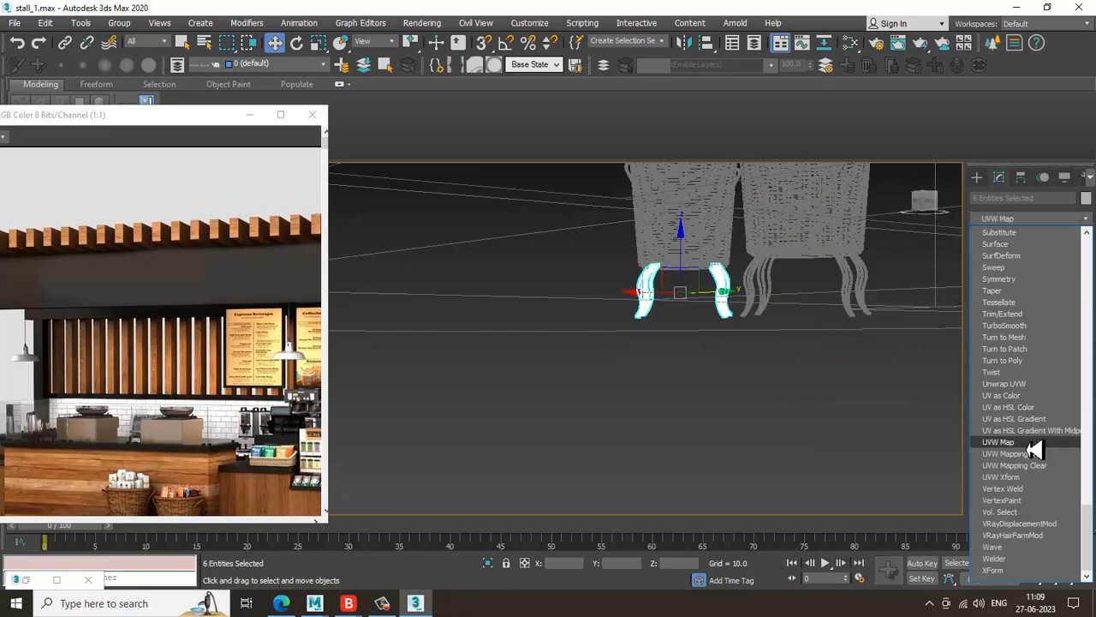
{"action": "left_click", "coordinate": [998, 442]}
{"action": "mouse_move", "coordinate": [852, 381]}
{"action": "middle_mouse_down", "text": "alt"}
{"action": "mouse_move", "coordinate": [725, 303]}
{"action": "mouse_move", "coordinate": [824, 314]}
{"action": "mouse_move", "coordinate": [810, 289]}
{"action": "mouse_move", "coordinate": [803, 312]}
{"action": "mouse_move", "coordinate": [717, 306]}
{"action": "mouse_move", "coordinate": [728, 271]}
{"action": "mouse_move", "coordinate": [754, 283]}
{"action": "mouse_move", "coordinate": [639, 290]}
{"action": "mouse_move", "coordinate": [883, 222]}
{"action": "mouse_move", "coordinate": [802, 352]}
{"action": "mouse_move", "coordinate": [729, 347]}
{"action": "mouse_move", "coordinate": [805, 262]}
{"action": "mouse_move", "coordinate": [852, 248]}
{"action": "mouse_move", "coordinate": [820, 276]}
{"action": "mouse_move", "coordinate": [599, 342]}
{"action": "mouse_move", "coordinate": [609, 313]}
{"action": "middle_mouse_up", "text": "alt"}
{"action": "scroll", "coordinate": [607, 312], "scroll_direction": "up", "scroll_amount": 5}
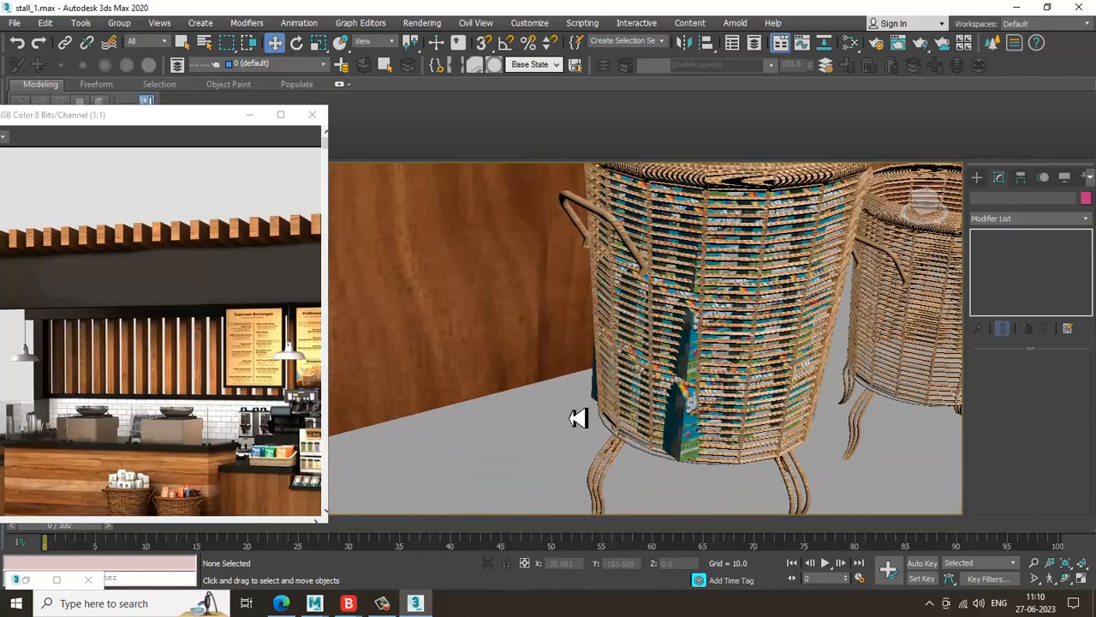
Move the two Skittles packs poking through the side of the larger basket inward, one above the other
{"action": "left_click", "coordinate": [694, 356]}
{"action": "scroll", "coordinate": [712, 385], "scroll_direction": "up", "scroll_amount": 4}
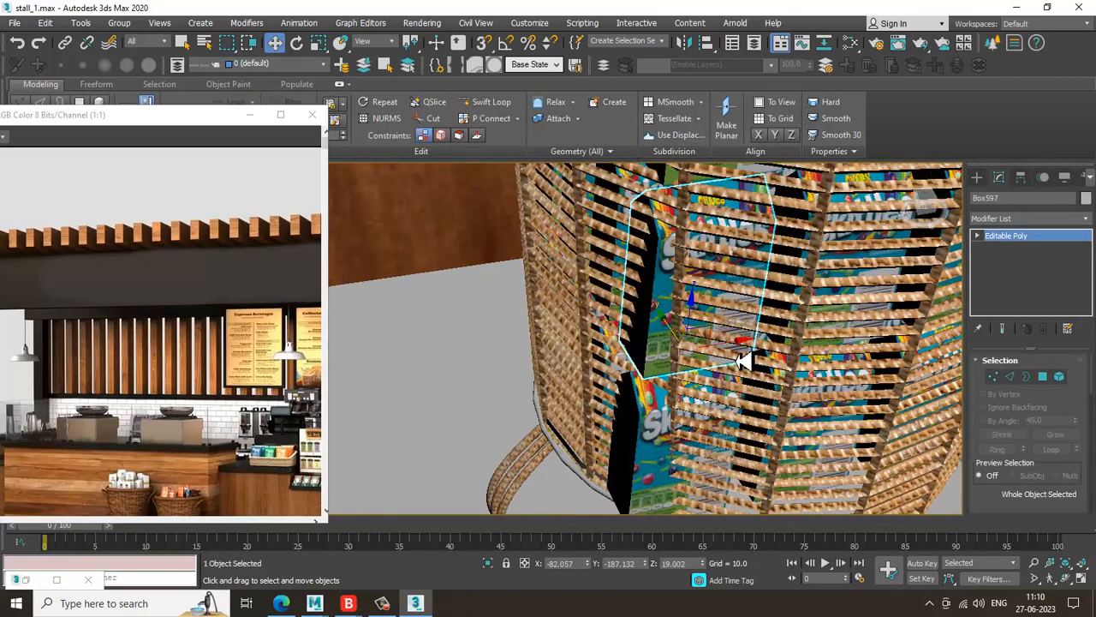
{"action": "left_click", "coordinate": [696, 478]}
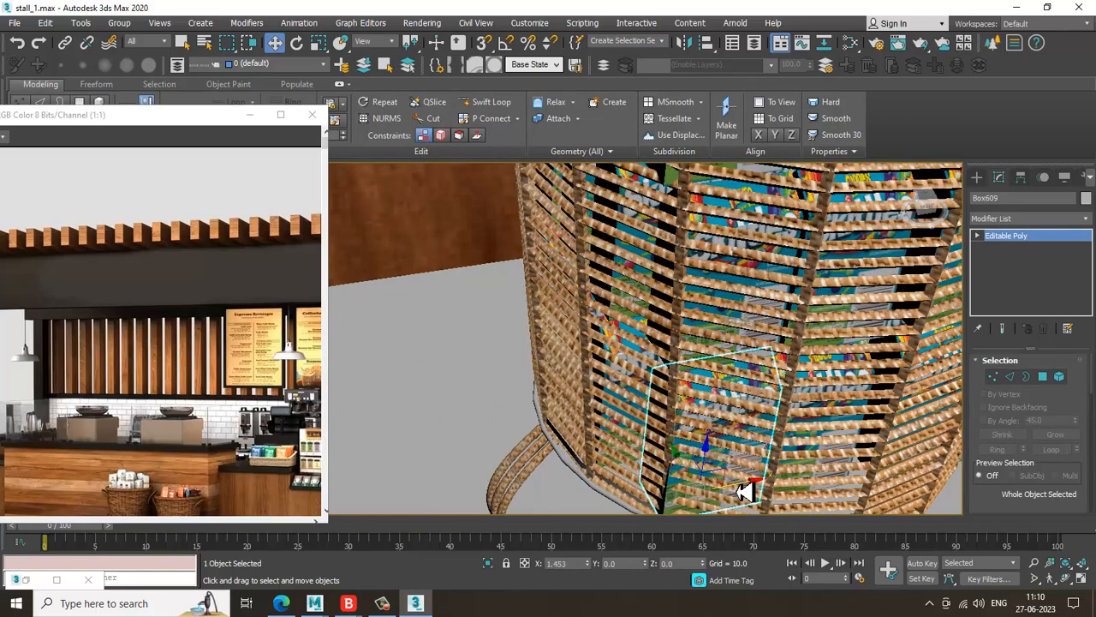
Copy the three front Skittles packs in the larger basket's top layer to a spot above the smaller basket
{"action": "scroll", "coordinate": [722, 428], "scroll_direction": "down", "scroll_amount": 4}
{"action": "middle_click_drag", "start_coordinate": [722, 428], "coordinate": [771, 295], "text": "alt"}
{"action": "left_click", "coordinate": [764, 310]}
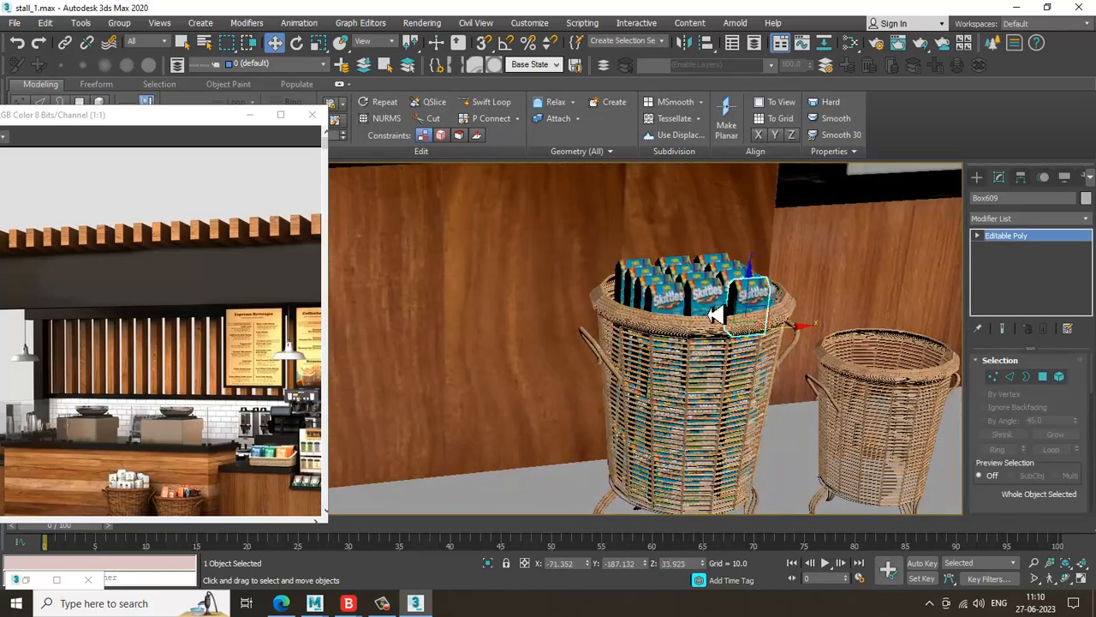
{"action": "left_click", "coordinate": [715, 311], "text": "ctrl"}
{"action": "middle_click_drag", "start_coordinate": [792, 336], "coordinate": [629, 318]}
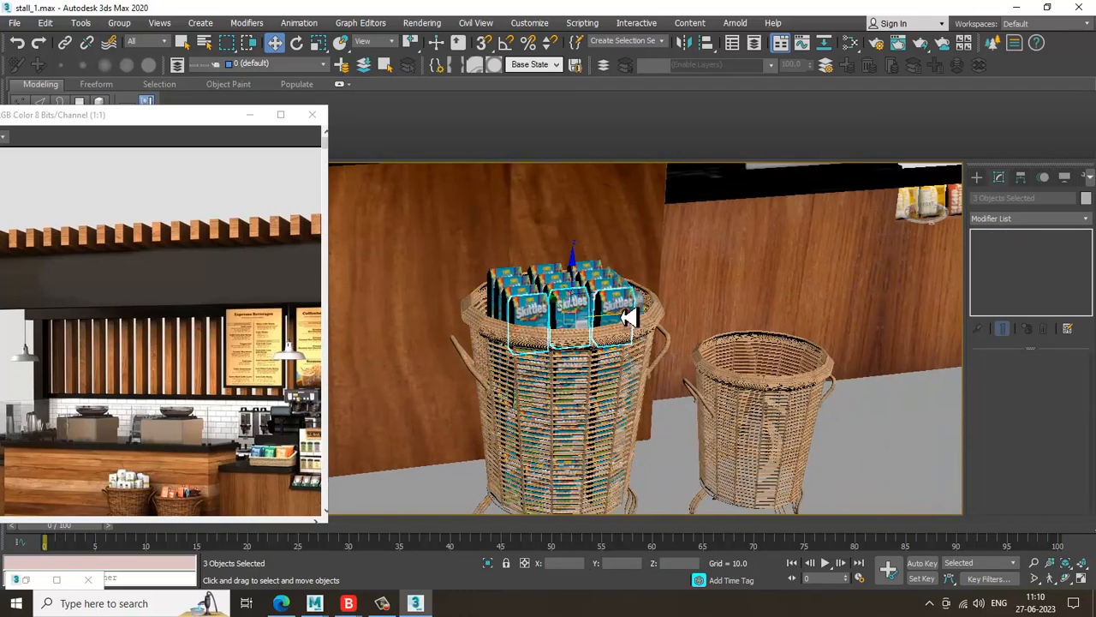
{"action": "left_click_drag", "start_coordinate": [621, 324], "coordinate": [820, 313], "text": "shift"}
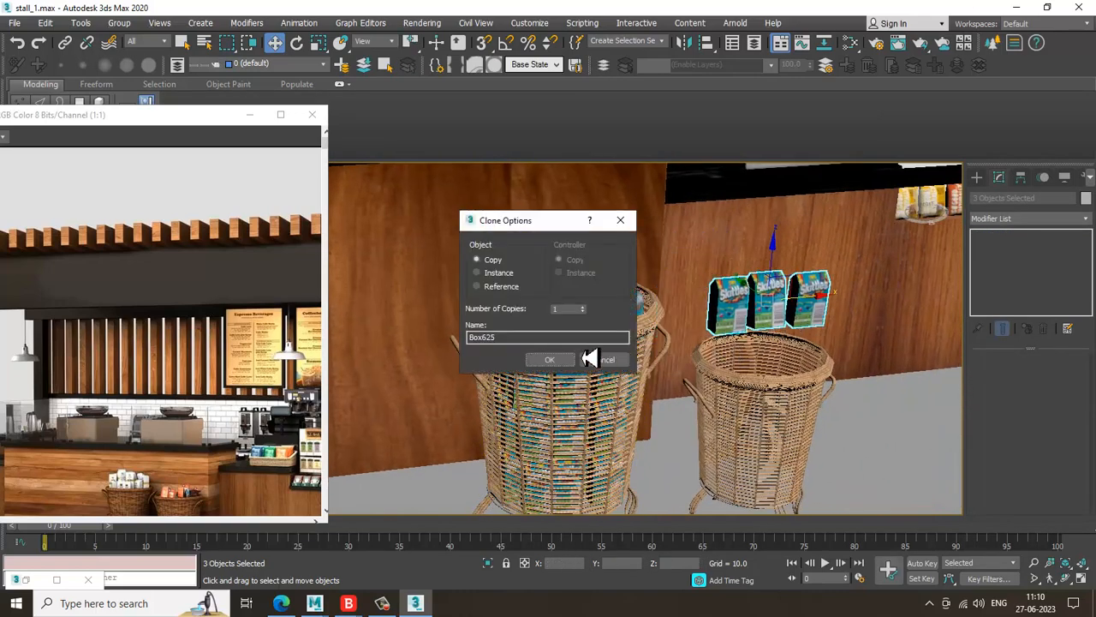
{"action": "left_click", "coordinate": [570, 365]}
Scale the three copied packs uniformly to about 68% and lower them into the smaller basket's opening
{"action": "key", "text": "r"}
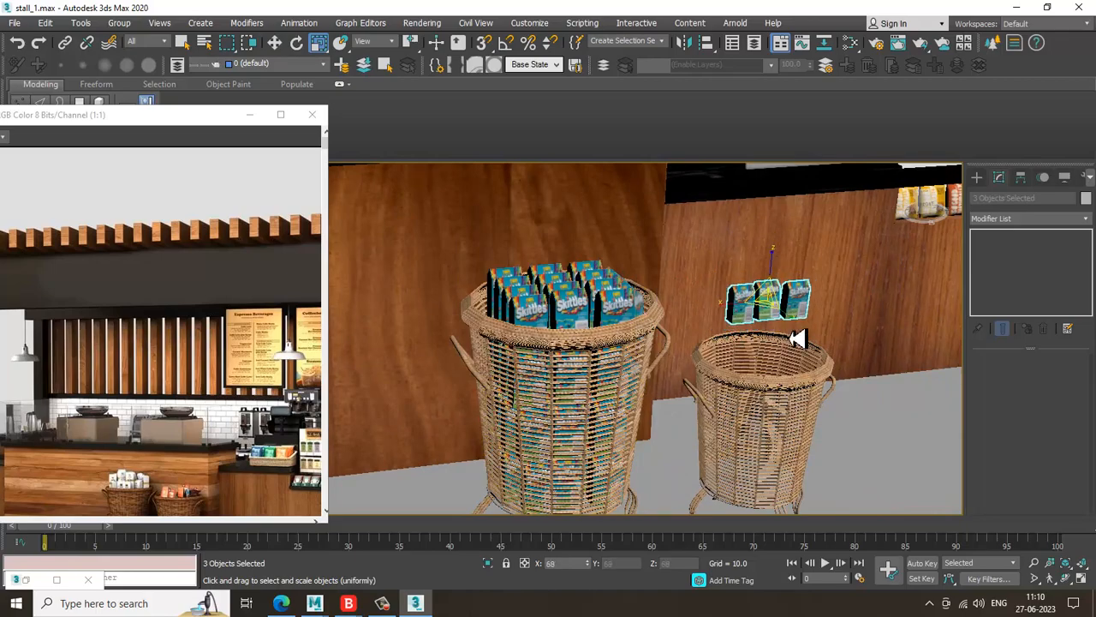
{"action": "key", "text": "w"}
{"action": "middle_click_drag", "start_coordinate": [801, 337], "coordinate": [842, 361], "text": "alt"}
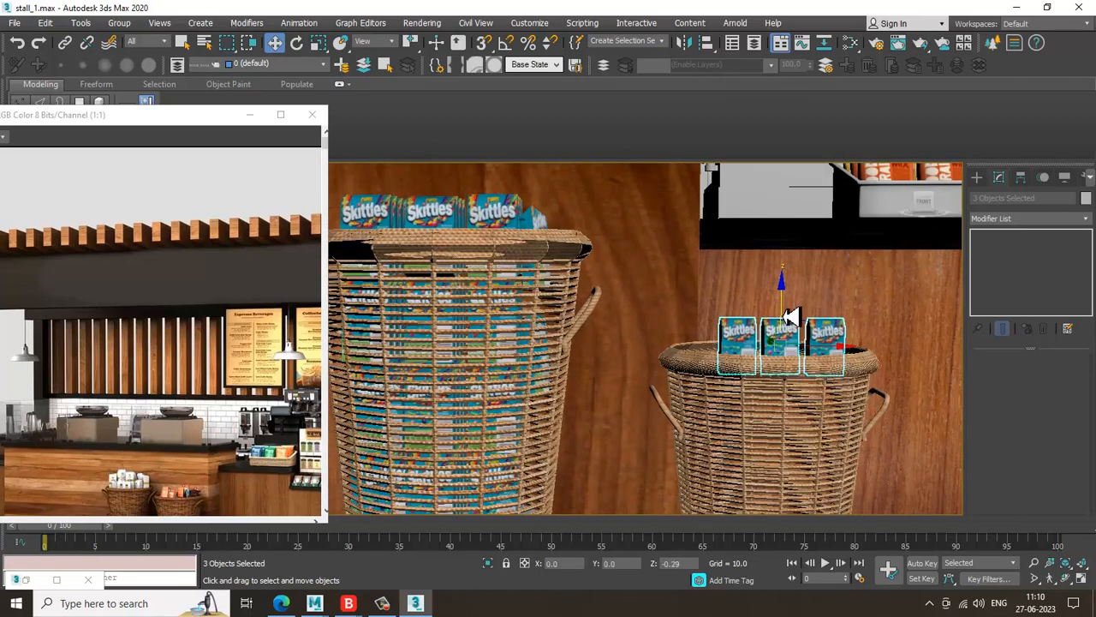
Clone the row of three packs across the smaller basket with two copies to fill its top layer
{"action": "middle_click_drag", "start_coordinate": [790, 334], "coordinate": [901, 377], "text": "alt"}
{"action": "middle_click_drag", "start_coordinate": [803, 366], "coordinate": [808, 337], "text": "alt"}
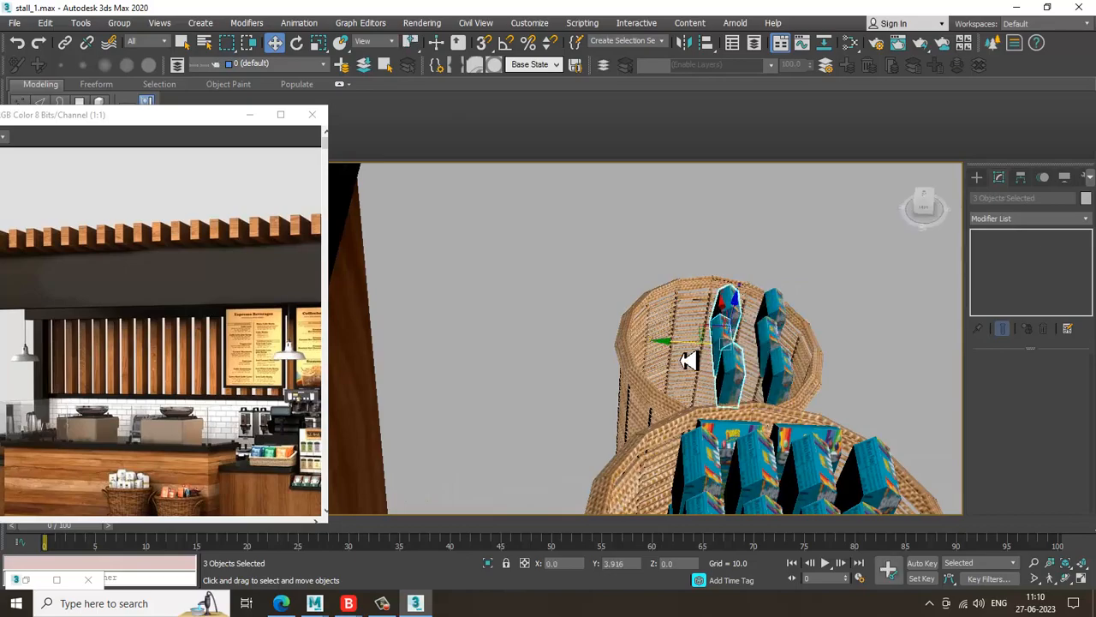
{"action": "key", "text": "ctrl+v"}
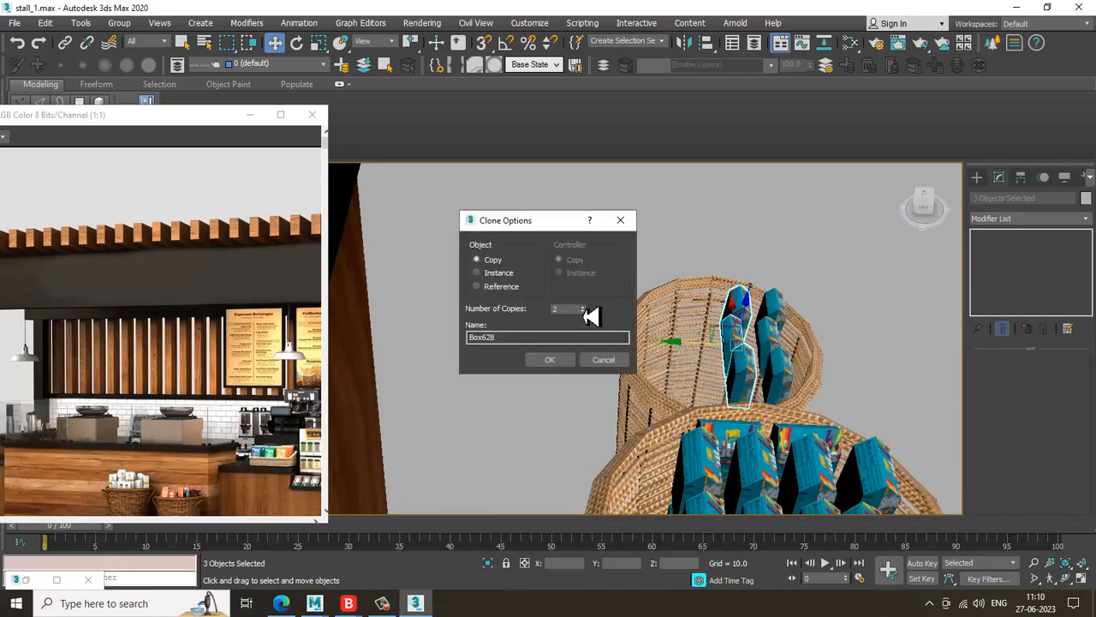
{"action": "left_click", "coordinate": [564, 360]}
Adjust the back row of packs in the top view and select everything across the smaller basket
{"action": "mouse_move", "coordinate": [882, 426]}
{"action": "middle_mouse_down", "text": "alt"}
{"action": "mouse_move", "coordinate": [745, 360]}
{"action": "mouse_move", "coordinate": [711, 374]}
{"action": "mouse_move", "coordinate": [694, 406]}
{"action": "mouse_move", "coordinate": [758, 505]}
{"action": "middle_mouse_up", "text": "alt"}
{"action": "key", "text": "alt+w"}
{"action": "middle_click", "coordinate": [420, 230]}
{"action": "key", "text": "alt+w"}
{"action": "scroll", "coordinate": [426, 233], "scroll_direction": "up", "scroll_amount": 15}
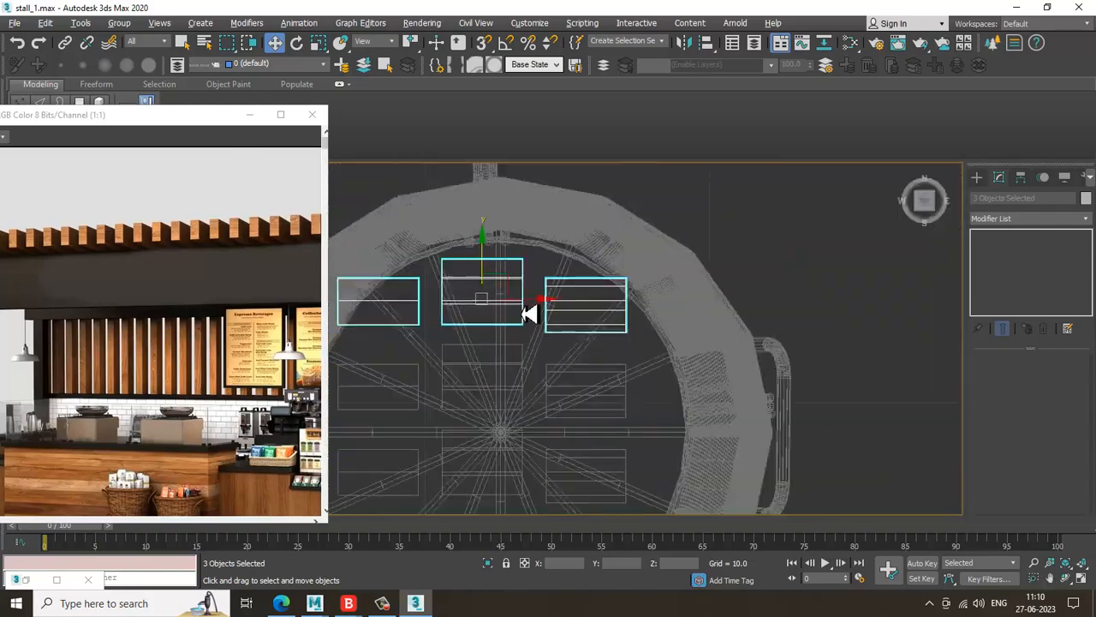
{"action": "scroll", "coordinate": [649, 230], "scroll_direction": "down", "scroll_amount": 4}
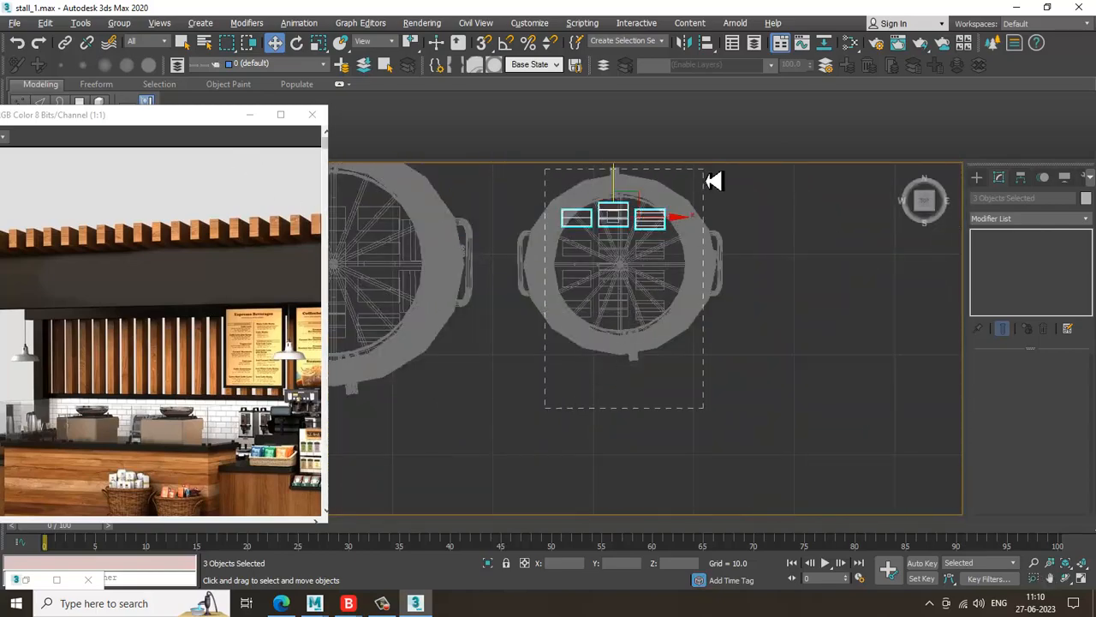
{"action": "left_click_drag", "start_coordinate": [704, 169], "coordinate": [707, 171]}
Remove the smaller basket's body, legs and handle from the selection in the front view, leaving only the twelve packs
{"action": "key", "text": "alt+w"}
{"action": "middle_click", "coordinate": [834, 205]}
{"action": "key", "text": "alt+w"}
{"action": "scroll", "coordinate": [806, 241], "scroll_direction": "down", "scroll_amount": 4}
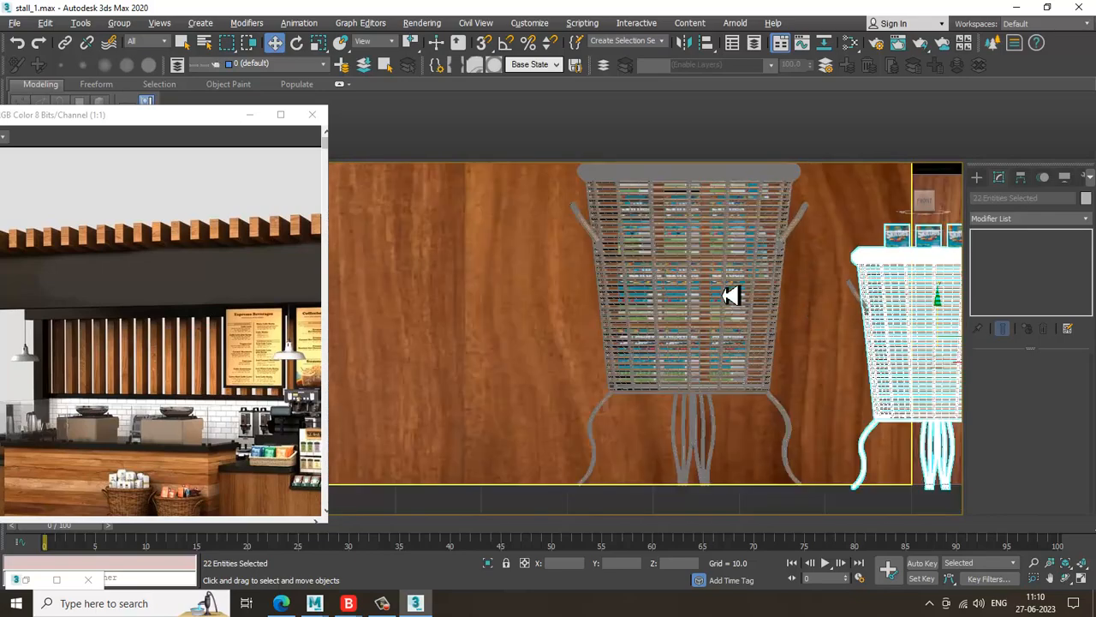
{"action": "middle_click_drag", "start_coordinate": [885, 462], "coordinate": [698, 422]}
{"action": "left_click_drag", "start_coordinate": [1017, 303], "coordinate": [1013, 314], "text": "alt"}
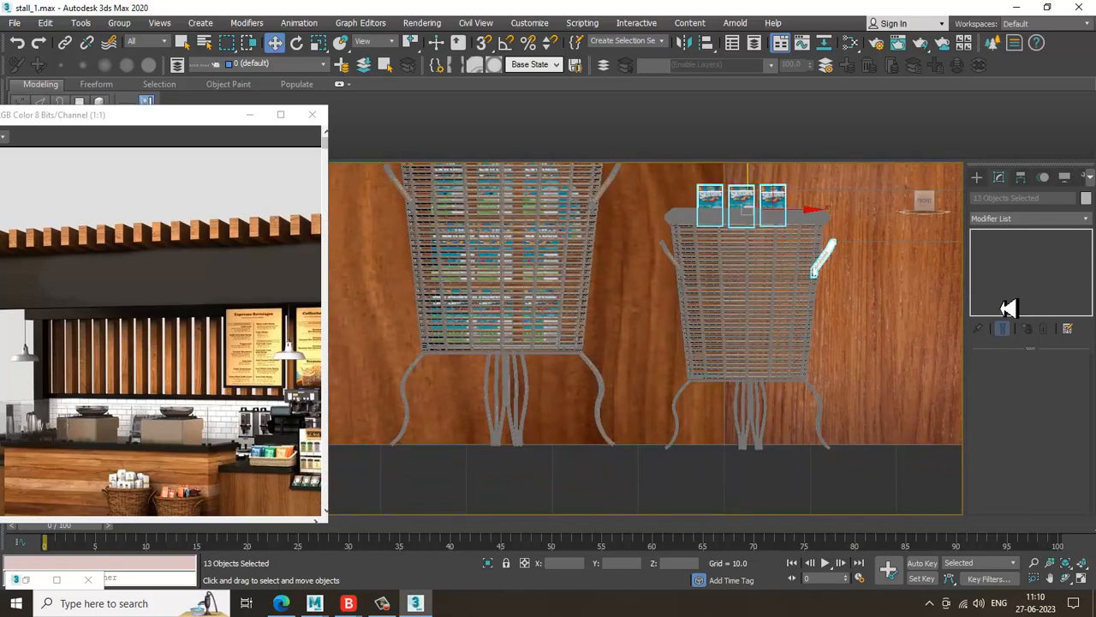
{"action": "left_click_drag", "start_coordinate": [875, 264], "coordinate": [823, 262], "text": "alt"}
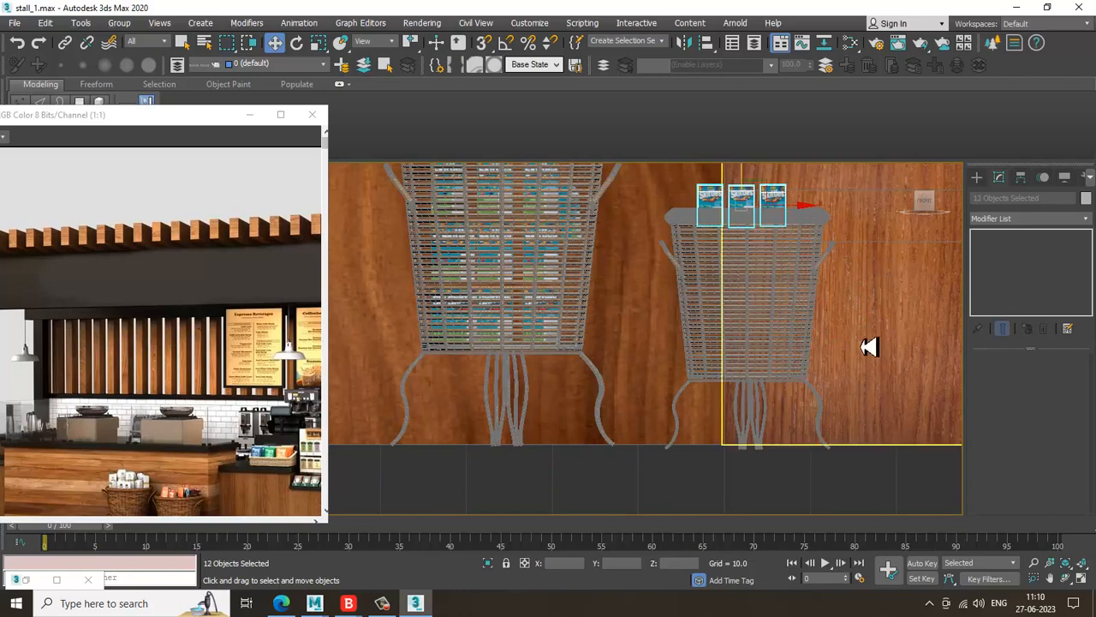
{"action": "middle_click_drag", "start_coordinate": [830, 382], "coordinate": [820, 438]}
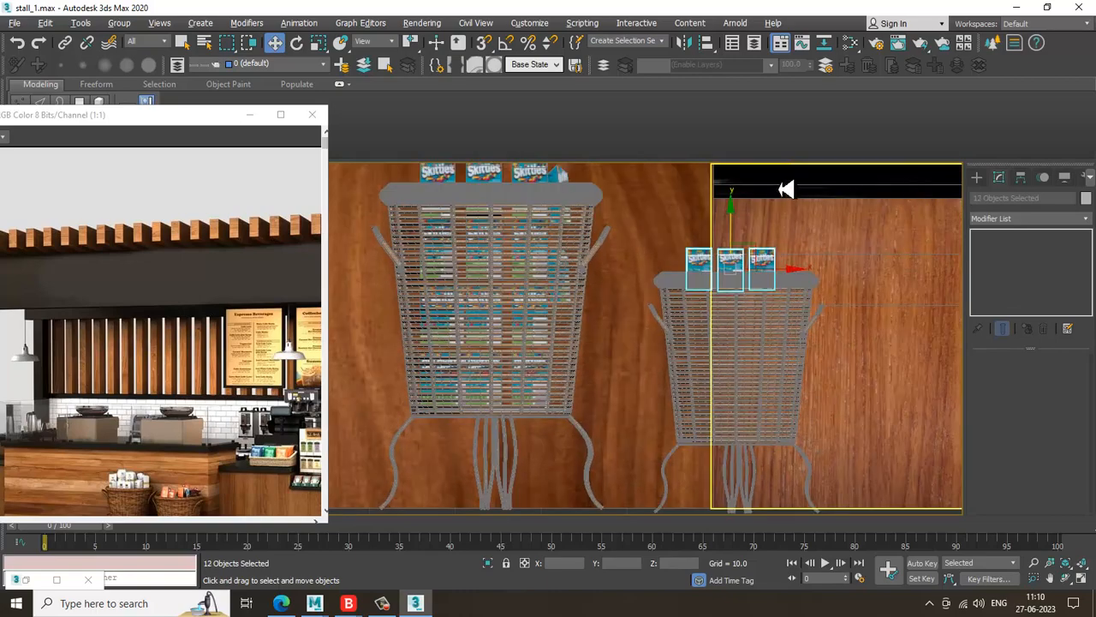
Copy the layer of twelve packs straight down inside the smaller basket as three further layers
{"action": "key", "text": "alt+w"}
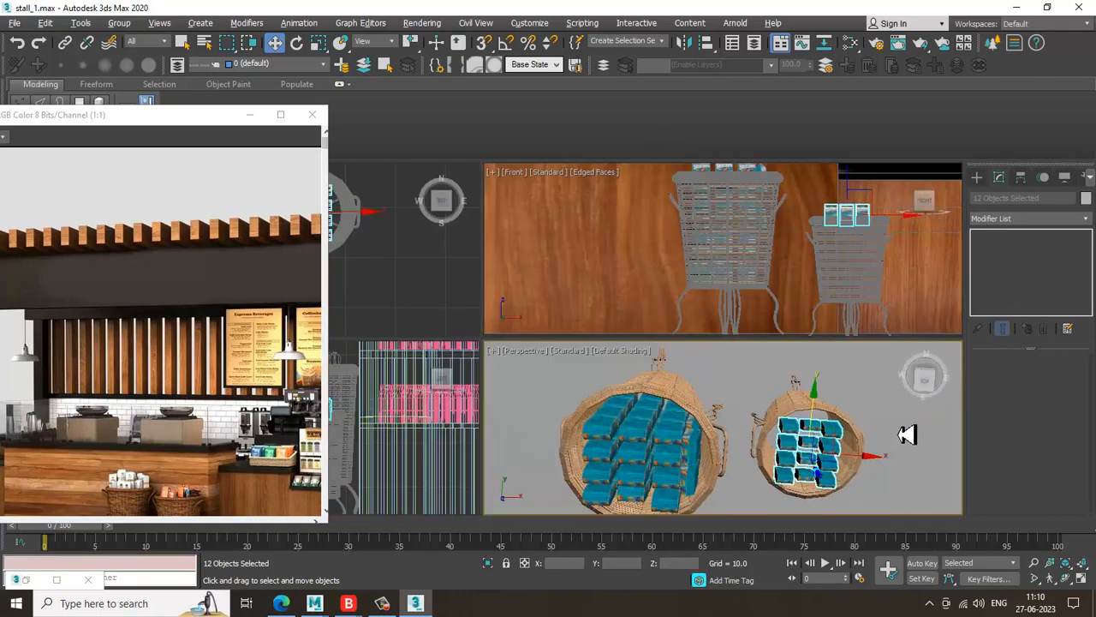
{"action": "key", "text": "alt+w"}
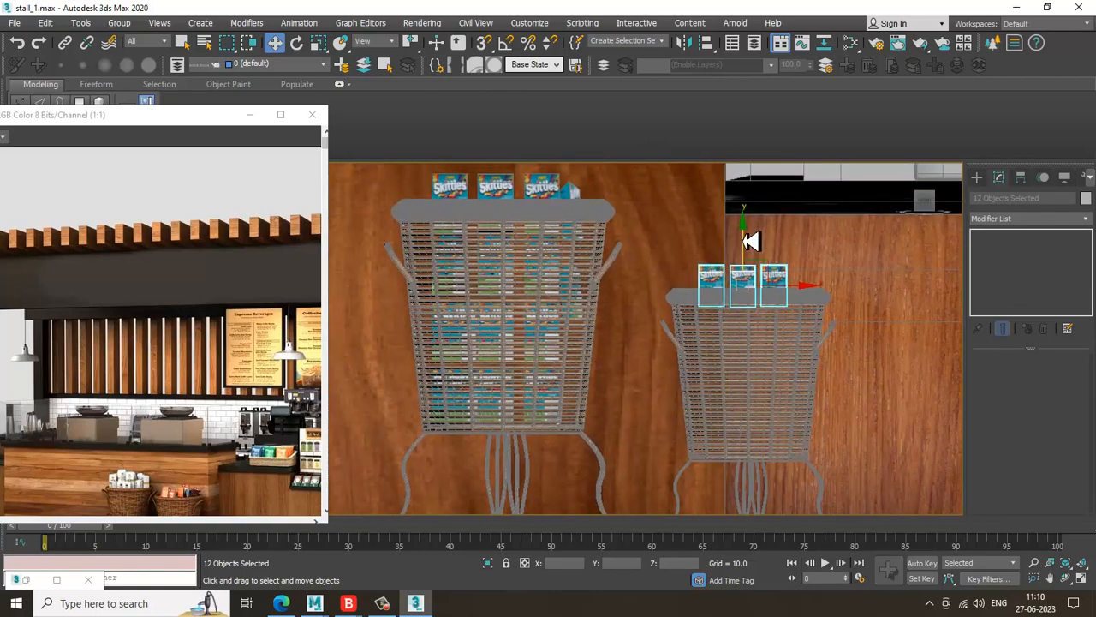
{"action": "left_click_drag", "start_coordinate": [751, 239], "coordinate": [759, 287]}
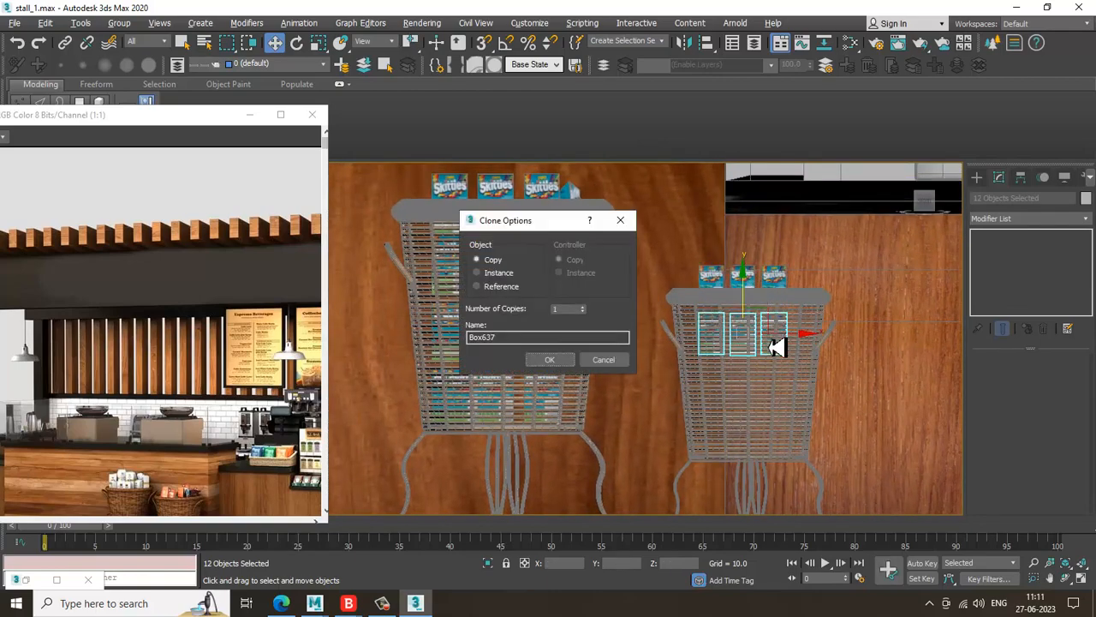
{"action": "left_click", "coordinate": [549, 360]}
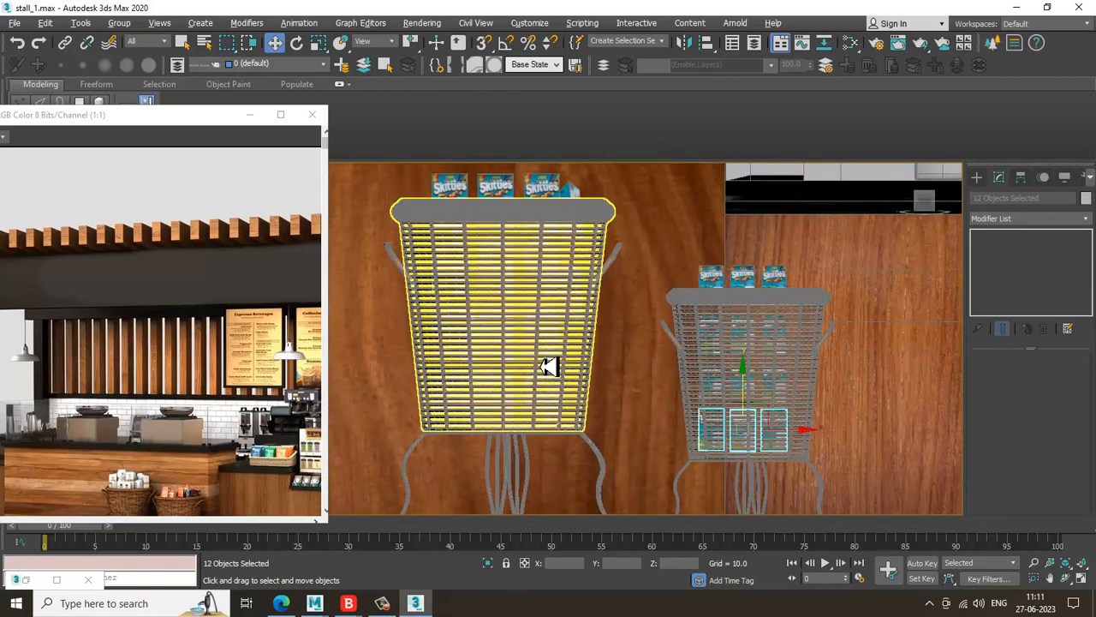
Rotate the front-right pack in the smaller basket's top layer slightly so it sits unevenly
{"action": "key", "text": "alt+w"}
{"action": "middle_click_drag", "start_coordinate": [745, 418], "coordinate": [763, 329], "text": "alt"}
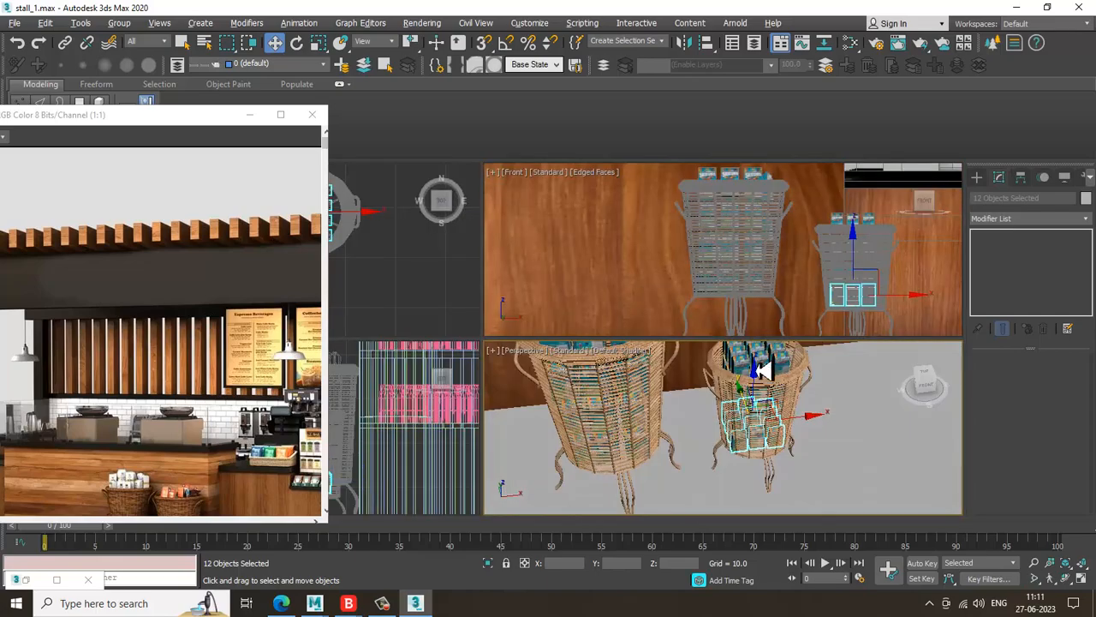
{"action": "key", "text": "alt+w"}
{"action": "scroll", "coordinate": [838, 419], "scroll_direction": "down", "scroll_amount": 3}
{"action": "middle_click_drag", "start_coordinate": [838, 419], "coordinate": [746, 314], "text": "alt"}
{"action": "scroll", "coordinate": [763, 329], "scroll_direction": "up", "scroll_amount": 5}
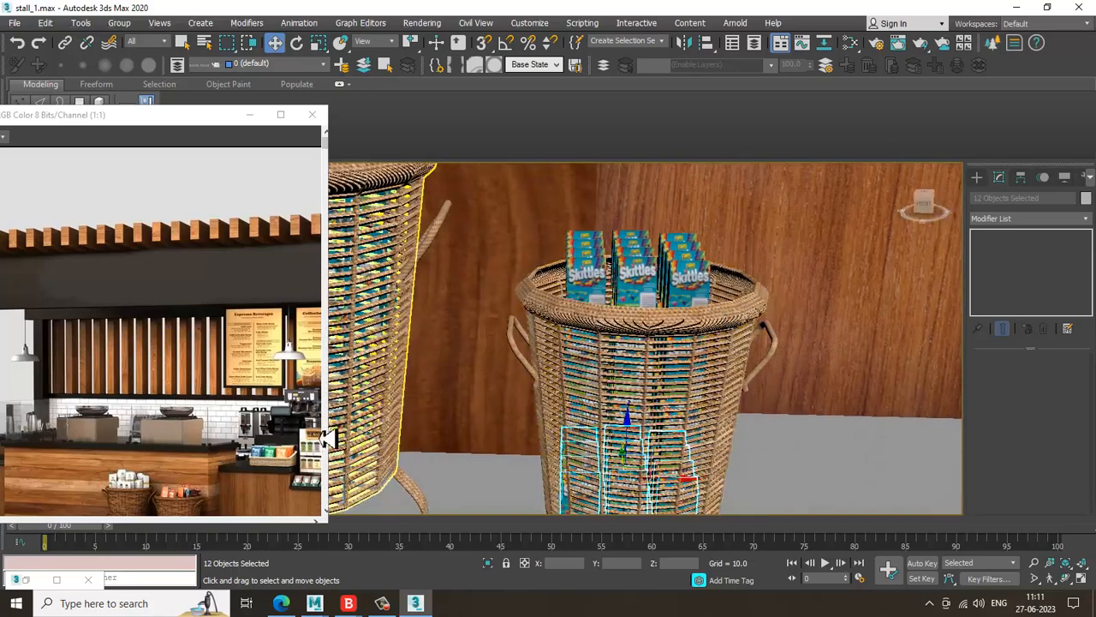
{"action": "middle_click_drag", "start_coordinate": [710, 374], "coordinate": [686, 317], "text": "alt"}
{"action": "left_click", "coordinate": [682, 315]}
{"action": "key", "text": "e"}
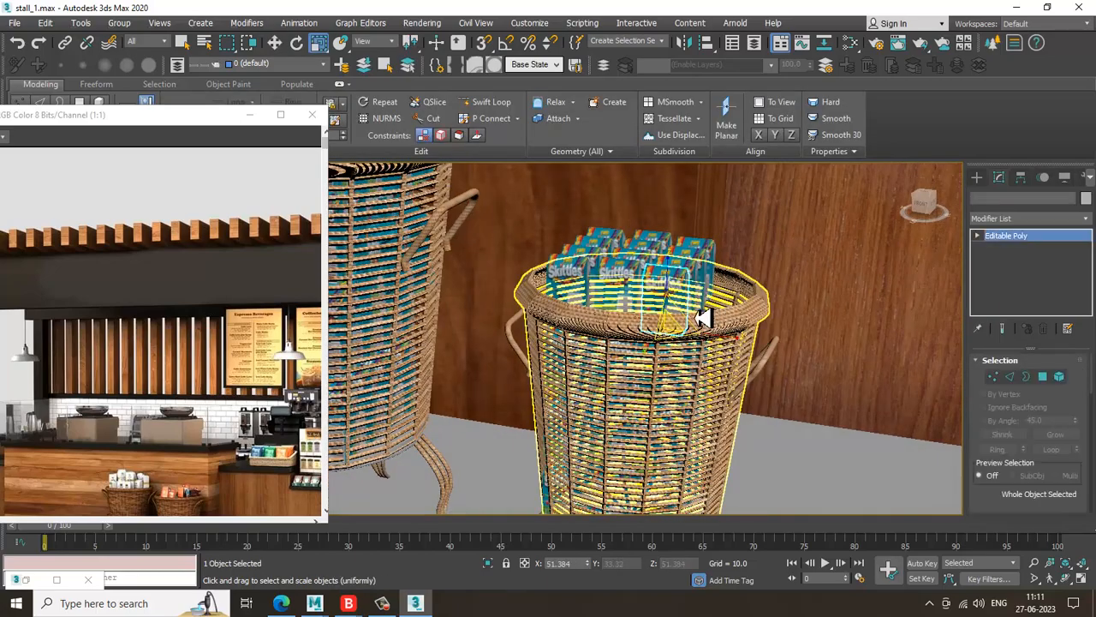
{"action": "left_click_drag", "start_coordinate": [711, 301], "coordinate": [727, 311]}
{"action": "middle_click_drag", "start_coordinate": [727, 312], "coordinate": [753, 329], "text": "alt"}
{"action": "left_click_drag", "start_coordinate": [672, 329], "coordinate": [672, 325]}
Rotate the front-left pack in the smaller basket's top layer slightly
{"action": "left_click", "coordinate": [568, 296]}
{"action": "middle_click_drag", "start_coordinate": [579, 299], "coordinate": [635, 317], "text": "alt"}
{"action": "left_click_drag", "start_coordinate": [590, 286], "coordinate": [582, 279]}
{"action": "left_click", "coordinate": [363, 606]}
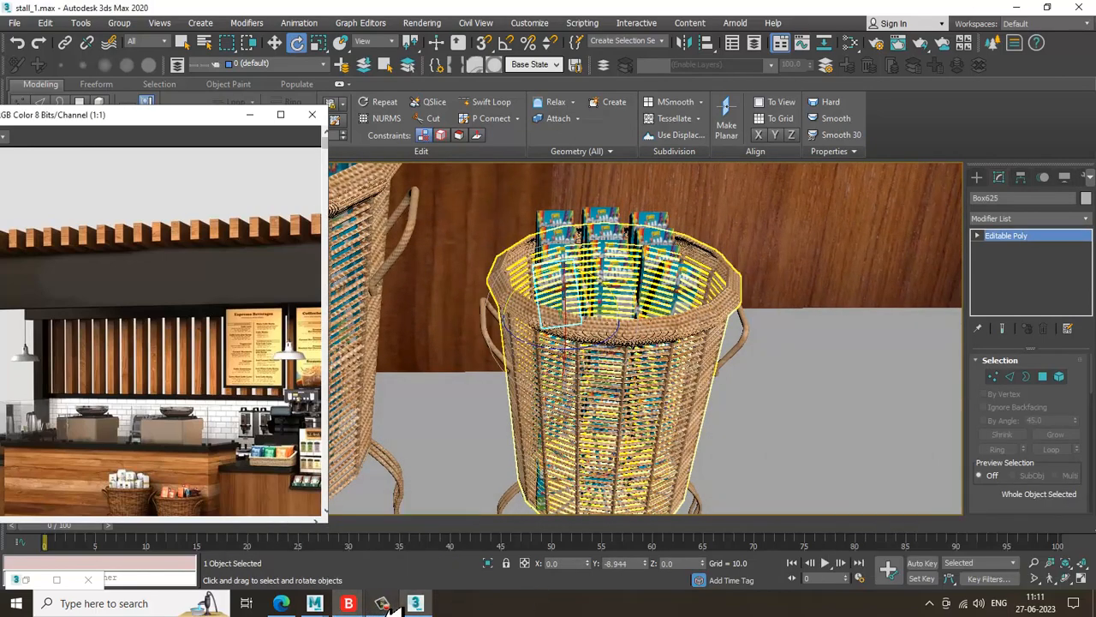
Select the bottle fridge's cabinet behind the counter and convert it to an Editable Poly
{"action": "scroll", "coordinate": [708, 386], "scroll_direction": "down", "scroll_amount": 6}
{"action": "middle_click_drag", "start_coordinate": [703, 386], "coordinate": [713, 382]}
{"action": "key", "text": "w"}
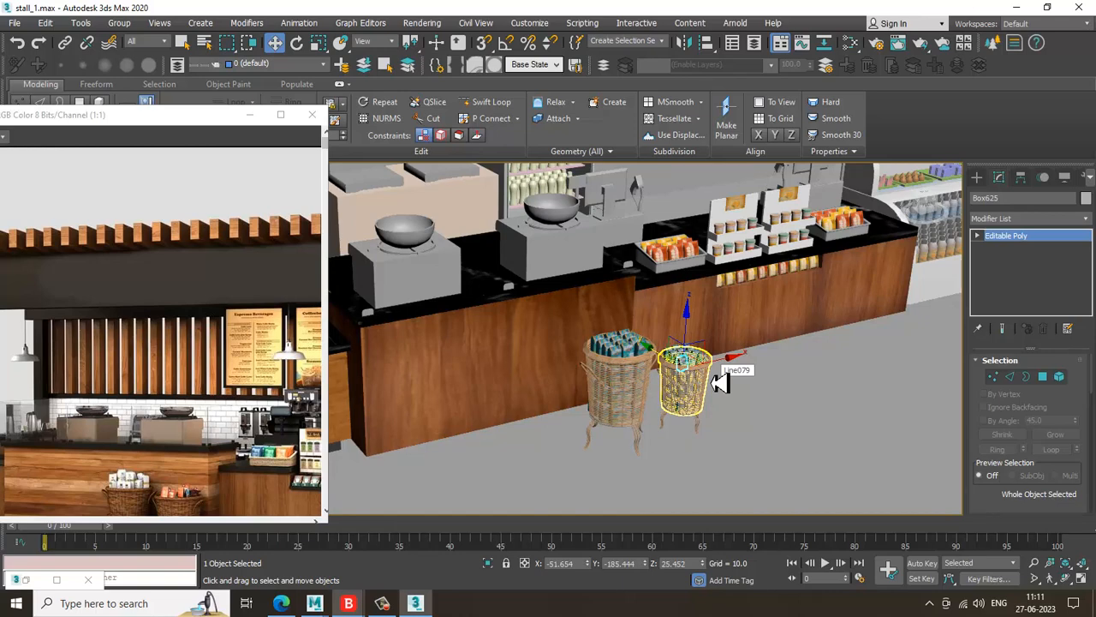
{"action": "middle_click_drag", "start_coordinate": [582, 420], "coordinate": [681, 401]}
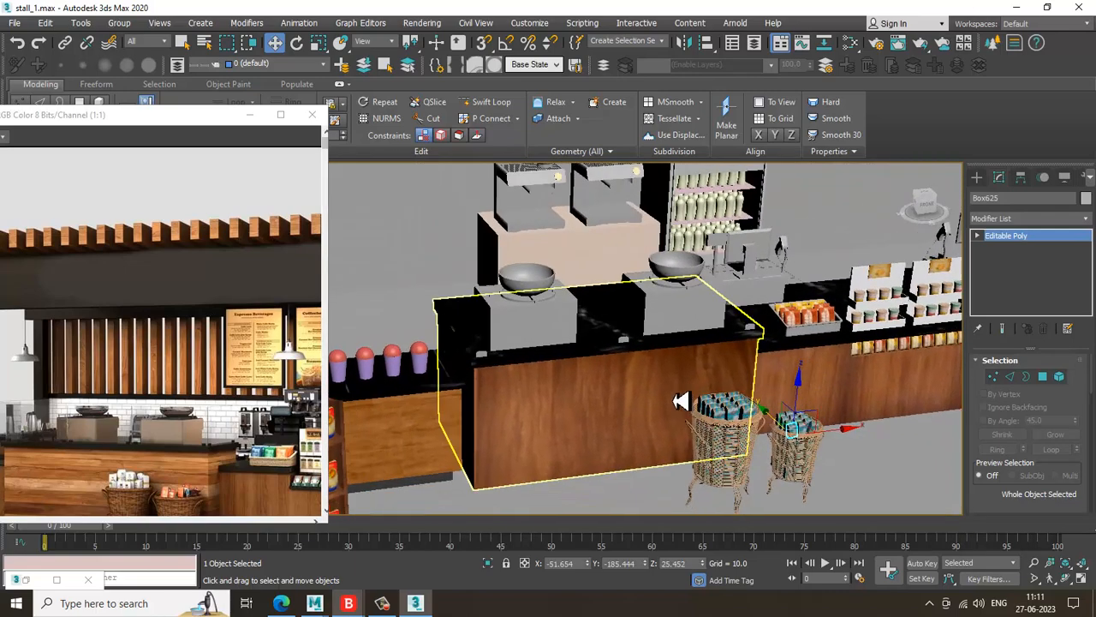
{"action": "middle_click_drag", "start_coordinate": [623, 304], "coordinate": [697, 304]}
{"action": "left_click", "coordinate": [641, 277]}
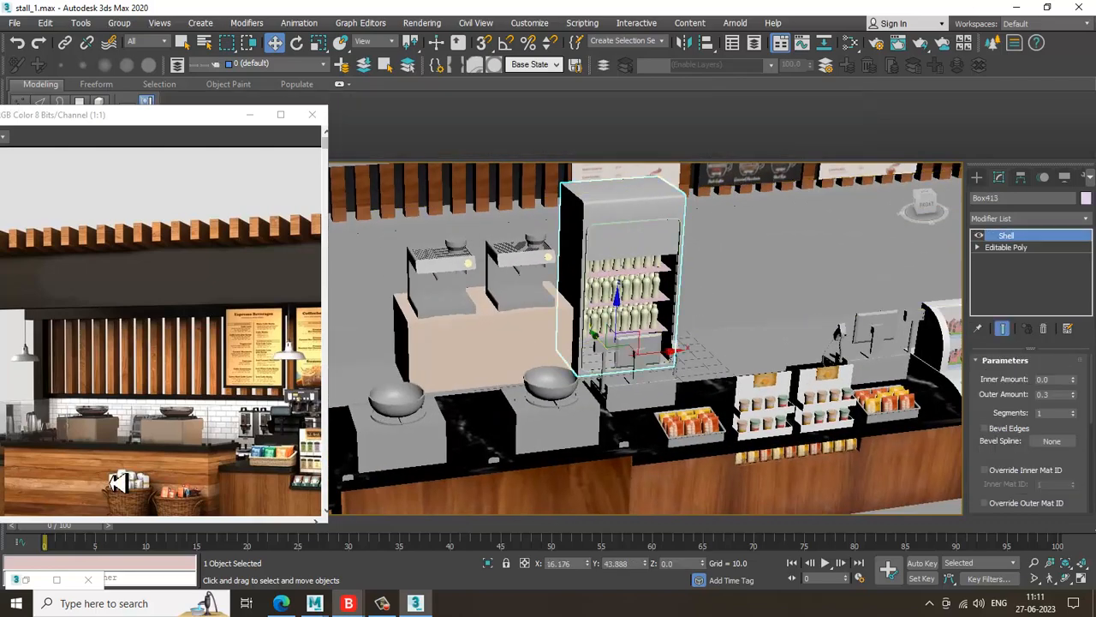
{"action": "scroll", "coordinate": [637, 314], "scroll_direction": "up", "scroll_amount": 6}
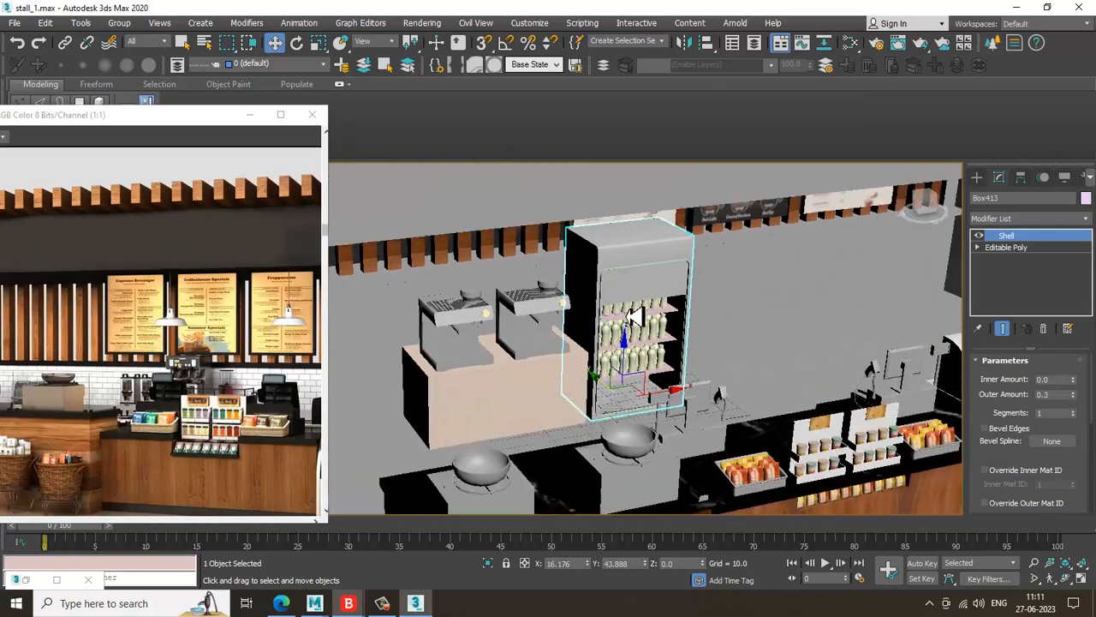
{"action": "middle_click_drag", "start_coordinate": [637, 314], "coordinate": [648, 237], "text": "alt"}
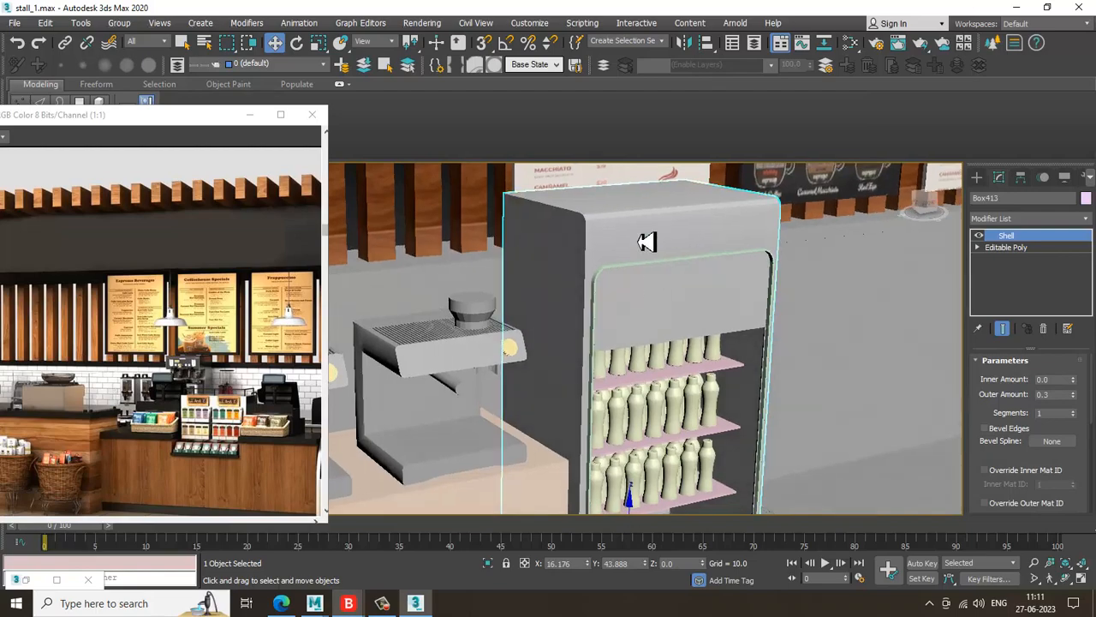
{"action": "right_click", "coordinate": [657, 234]}
{"action": "mouse_move", "coordinate": [766, 372]}
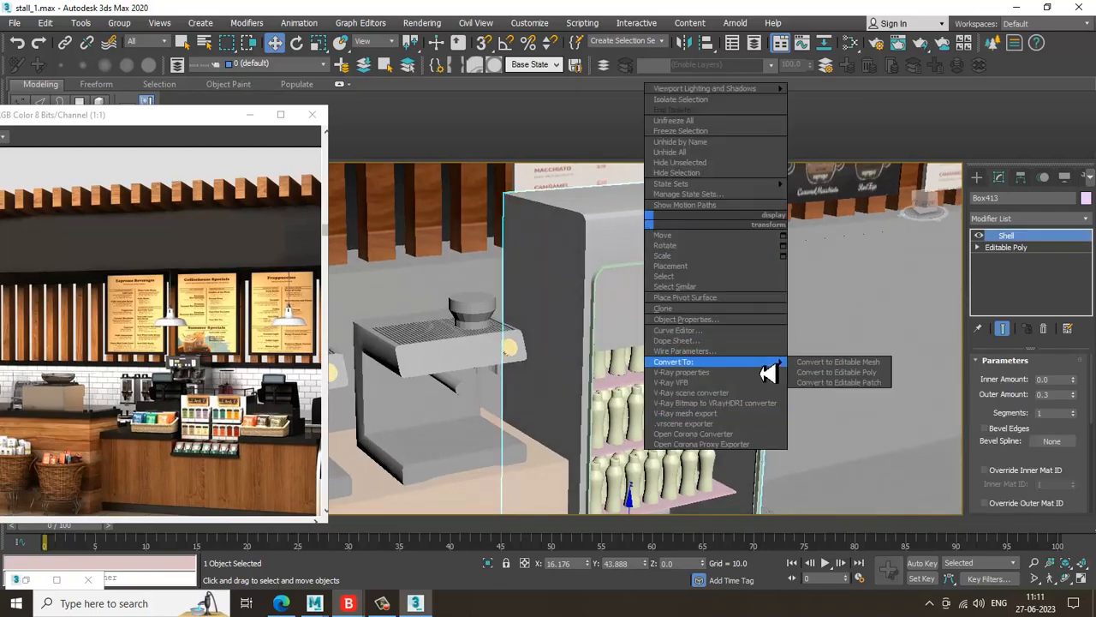
{"action": "left_click", "coordinate": [849, 372]}
Isolate the bottle fridge cabinet and switch to polygon-level editing
{"action": "middle_click_drag", "start_coordinate": [688, 352], "coordinate": [663, 380], "text": "alt"}
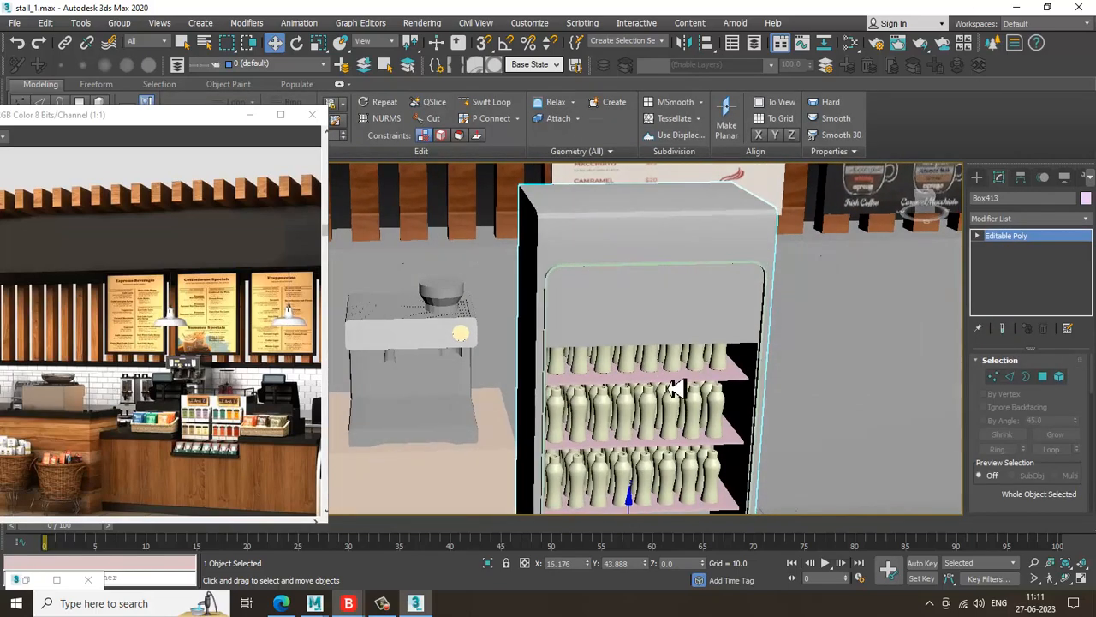
{"action": "middle_click_drag", "start_coordinate": [706, 440], "coordinate": [1092, 310]}
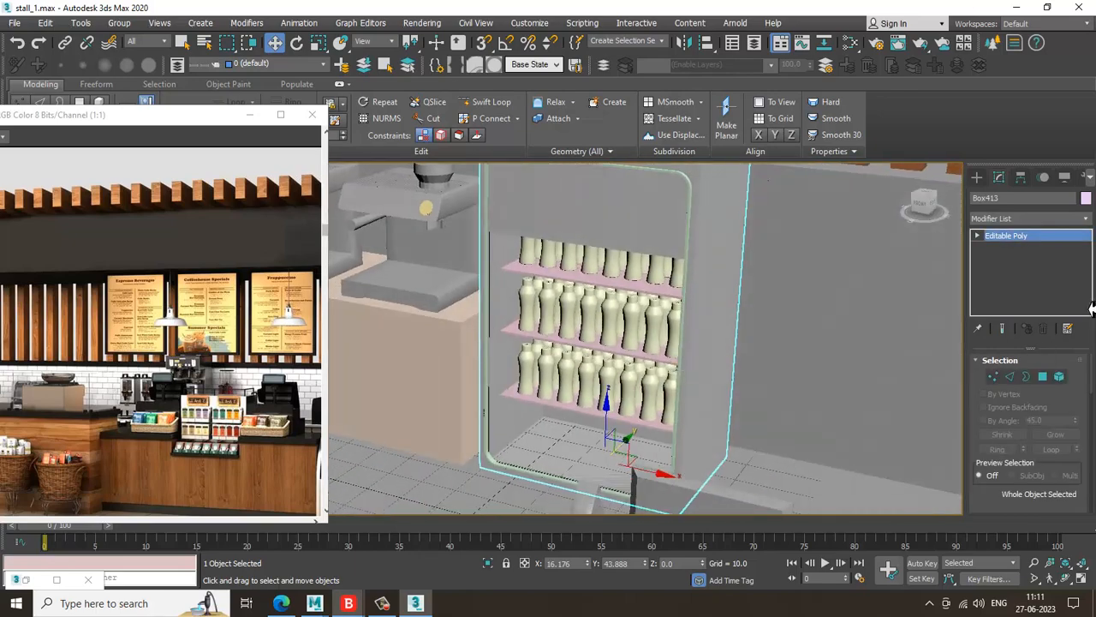
{"action": "left_click", "coordinate": [1044, 377]}
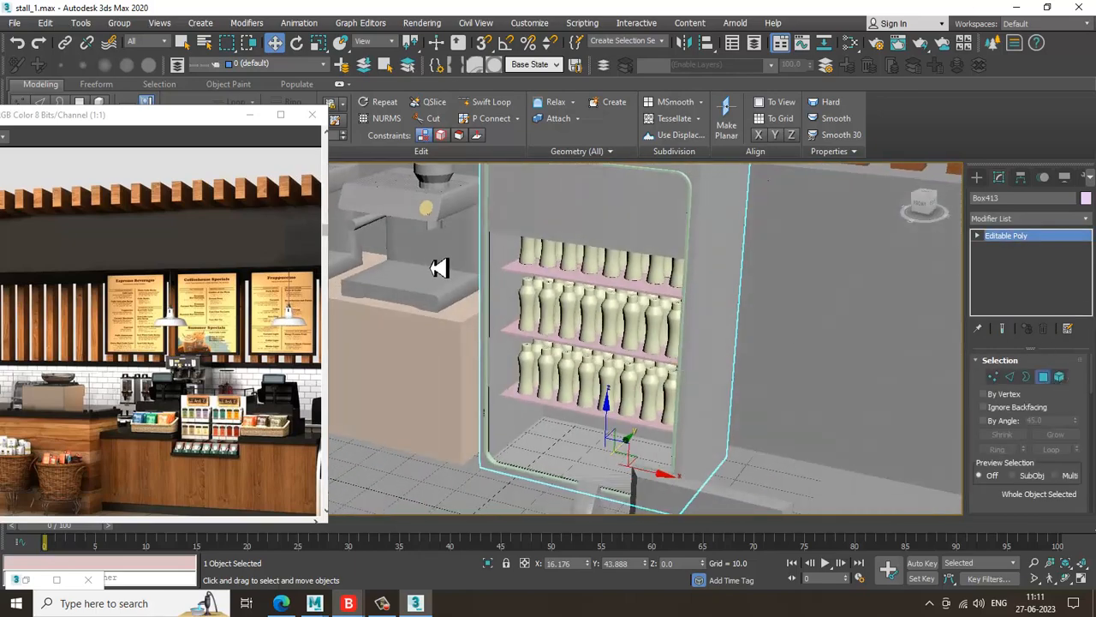
{"action": "left_click", "coordinate": [1035, 241]}
{"action": "scroll", "coordinate": [712, 267], "scroll_direction": "down", "scroll_amount": 3}
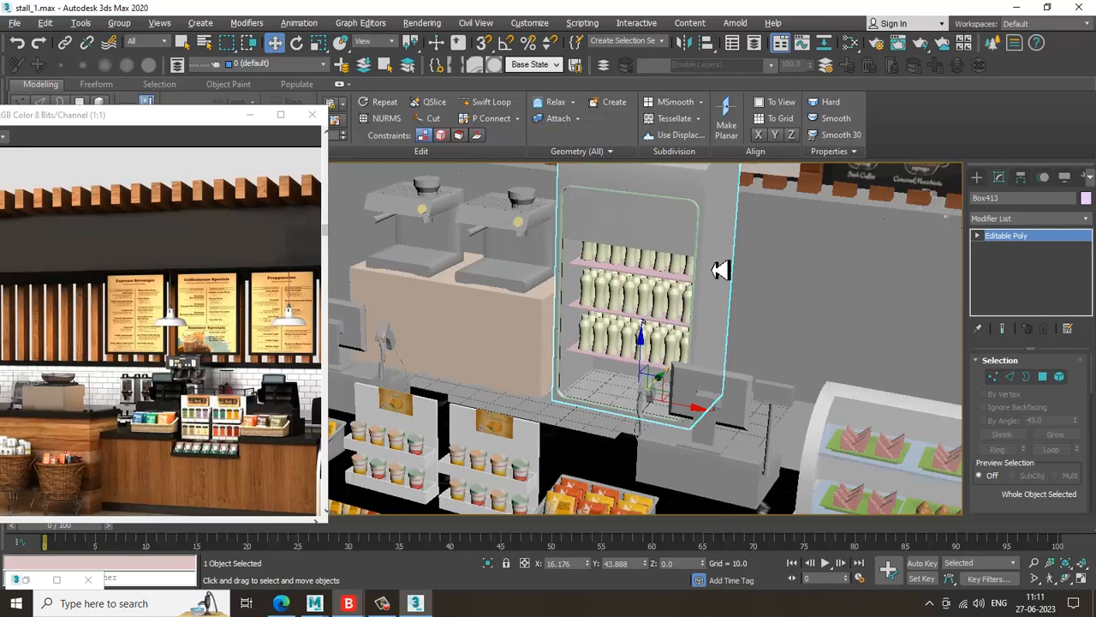
{"action": "key", "text": "alt+q"}
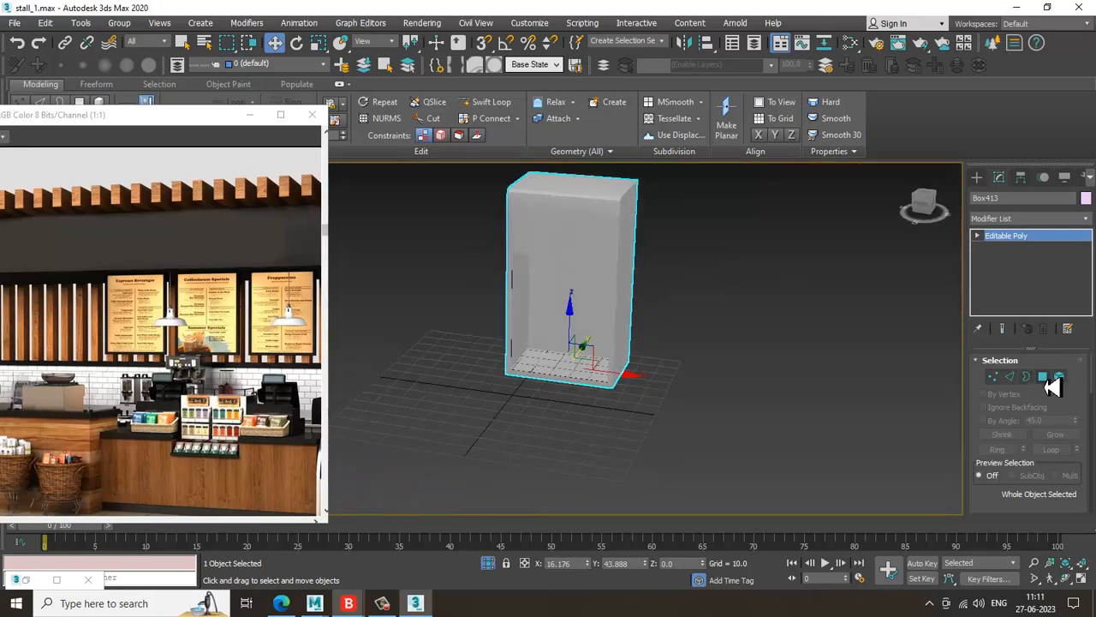
{"action": "left_click", "coordinate": [1045, 377]}
Select the three see-through polygons on the lower part of the cabinet's front
{"action": "middle_click_drag", "start_coordinate": [440, 264], "coordinate": [589, 336], "text": "alt"}
{"action": "scroll", "coordinate": [585, 336], "scroll_direction": "up", "scroll_amount": 2}
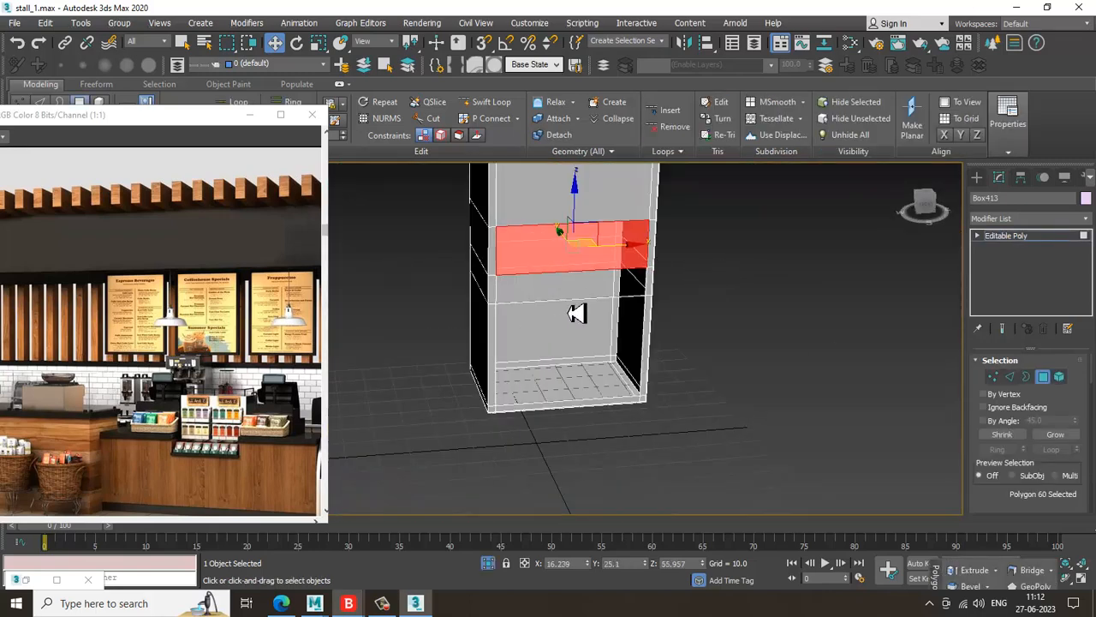
{"action": "left_click", "coordinate": [592, 294], "text": "ctrl"}
{"action": "left_click", "coordinate": [583, 385], "text": "ctrl"}
Find the clear glass VRayMtl, Material #214, among the scene materials and open its parameters
{"action": "key", "text": "m"}
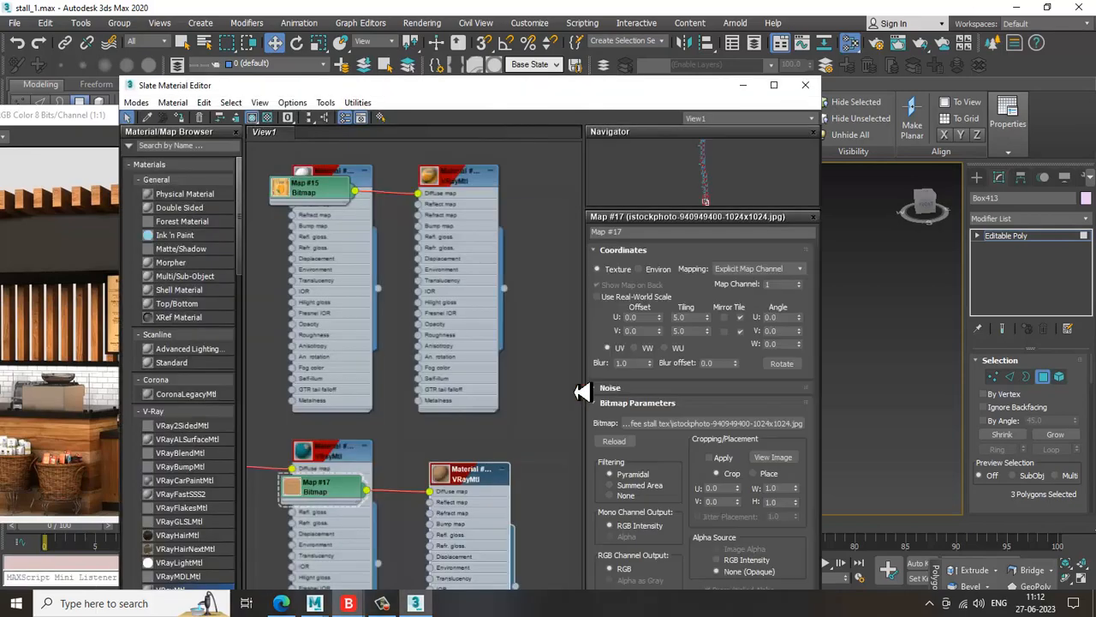
{"action": "middle_click_drag", "start_coordinate": [353, 333], "coordinate": [357, 345]}
{"action": "scroll", "coordinate": [387, 383], "scroll_direction": "down", "scroll_amount": 2}
{"action": "middle_click_drag", "start_coordinate": [387, 383], "coordinate": [402, 314]}
{"action": "middle_click_drag", "start_coordinate": [472, 236], "coordinate": [413, 529]}
{"action": "scroll", "coordinate": [412, 252], "scroll_direction": "down", "scroll_amount": 1}
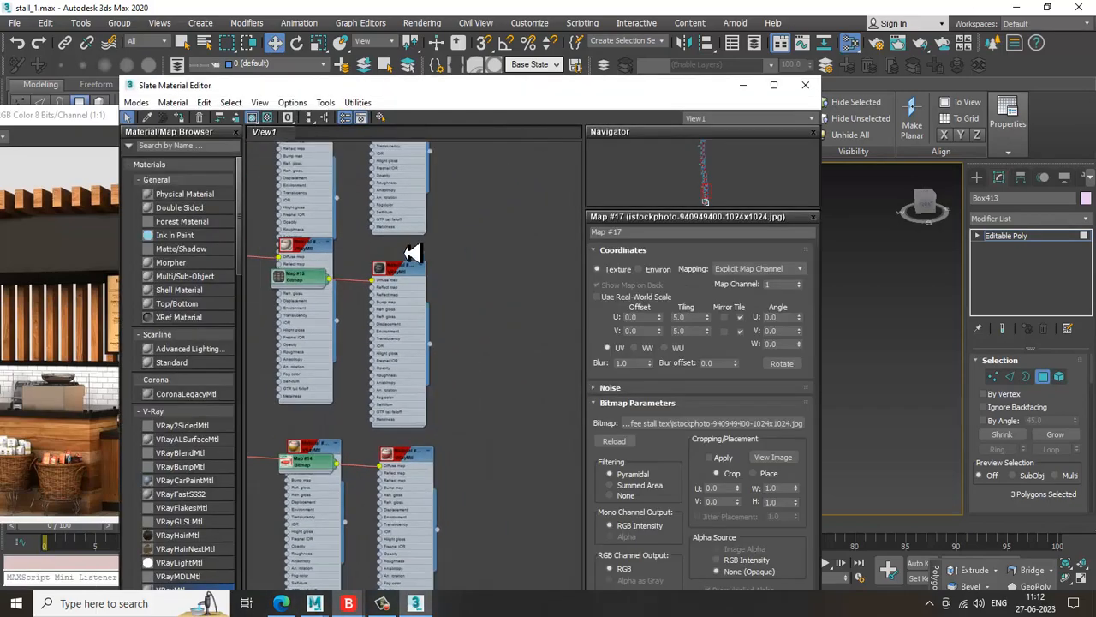
{"action": "middle_click_drag", "start_coordinate": [411, 252], "coordinate": [460, 563]}
{"action": "middle_click_drag", "start_coordinate": [436, 286], "coordinate": [470, 415]}
{"action": "scroll", "coordinate": [465, 265], "scroll_direction": "down", "scroll_amount": 1}
{"action": "middle_click_drag", "start_coordinate": [465, 265], "coordinate": [473, 470]}
{"action": "middle_click_drag", "start_coordinate": [464, 299], "coordinate": [471, 335]}
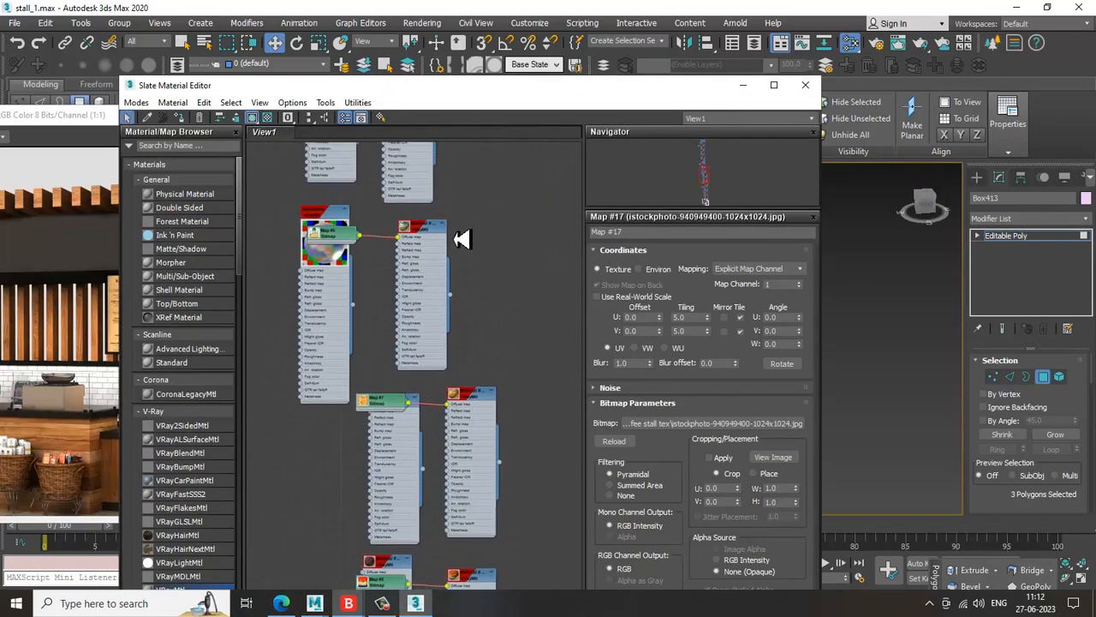
{"action": "middle_click_drag", "start_coordinate": [462, 239], "coordinate": [484, 340]}
{"action": "middle_click_drag", "start_coordinate": [472, 205], "coordinate": [514, 391]}
{"action": "scroll", "coordinate": [494, 392], "scroll_direction": "up", "scroll_amount": 1}
{"action": "scroll", "coordinate": [494, 392], "scroll_direction": "up", "scroll_amount": 2}
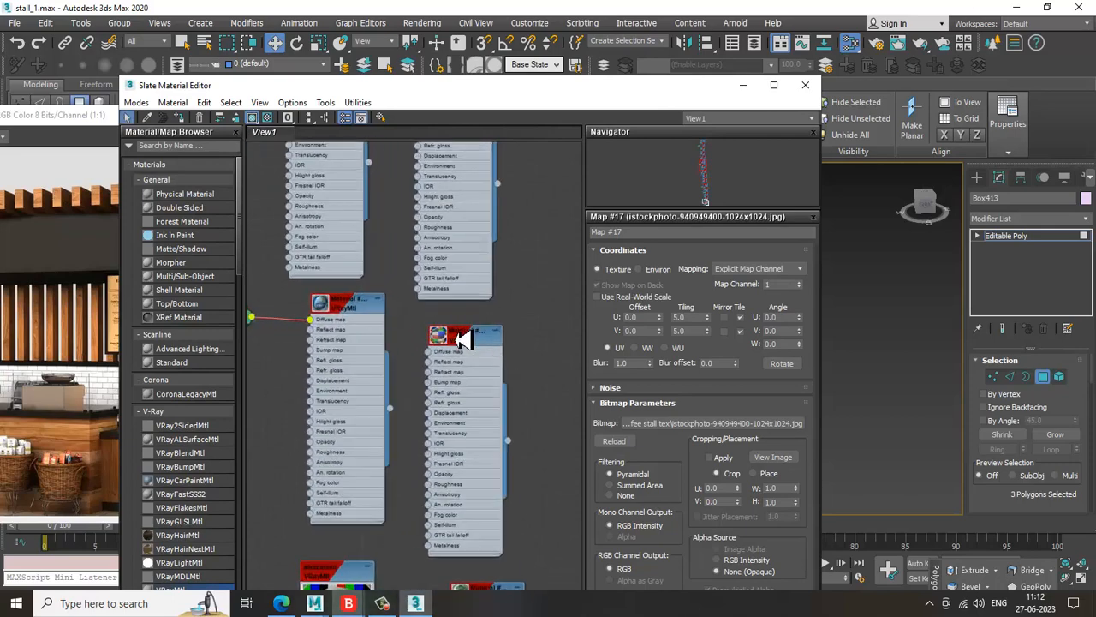
{"action": "double_click", "coordinate": [474, 366]}
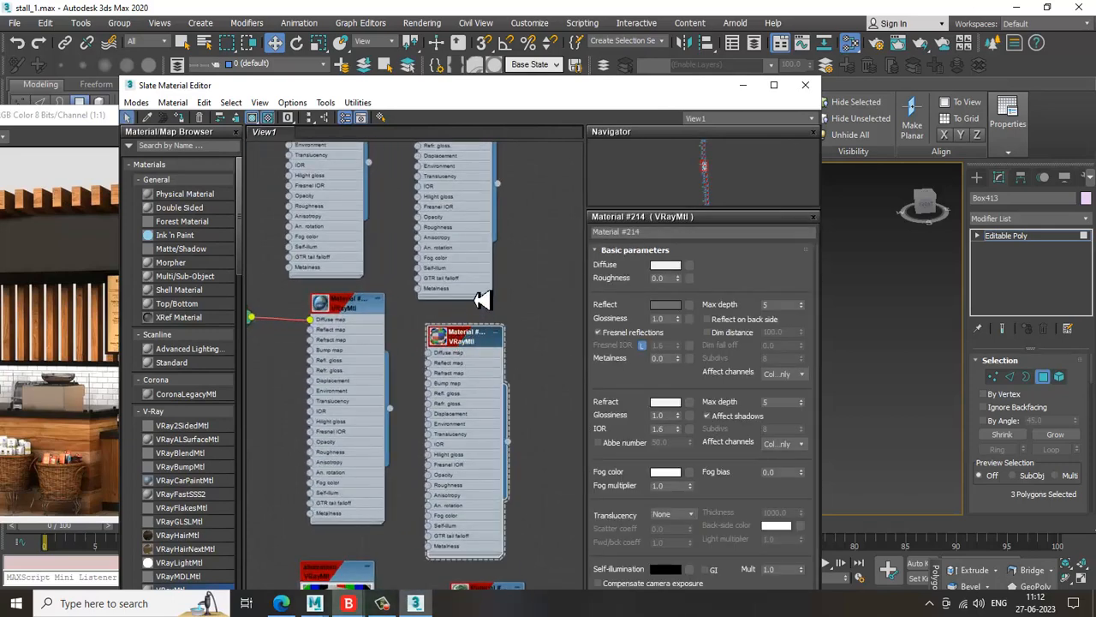
Look through the other existing material nodes for one that suits the fridge cabinet
{"action": "middle_click_drag", "start_coordinate": [473, 236], "coordinate": [507, 327]}
{"action": "middle_click_drag", "start_coordinate": [503, 224], "coordinate": [504, 420]}
{"action": "middle_click_drag", "start_coordinate": [481, 241], "coordinate": [511, 431]}
{"action": "middle_click_drag", "start_coordinate": [510, 312], "coordinate": [513, 459]}
{"action": "middle_click_drag", "start_coordinate": [489, 228], "coordinate": [497, 368]}
{"action": "middle_click_drag", "start_coordinate": [489, 246], "coordinate": [501, 435]}
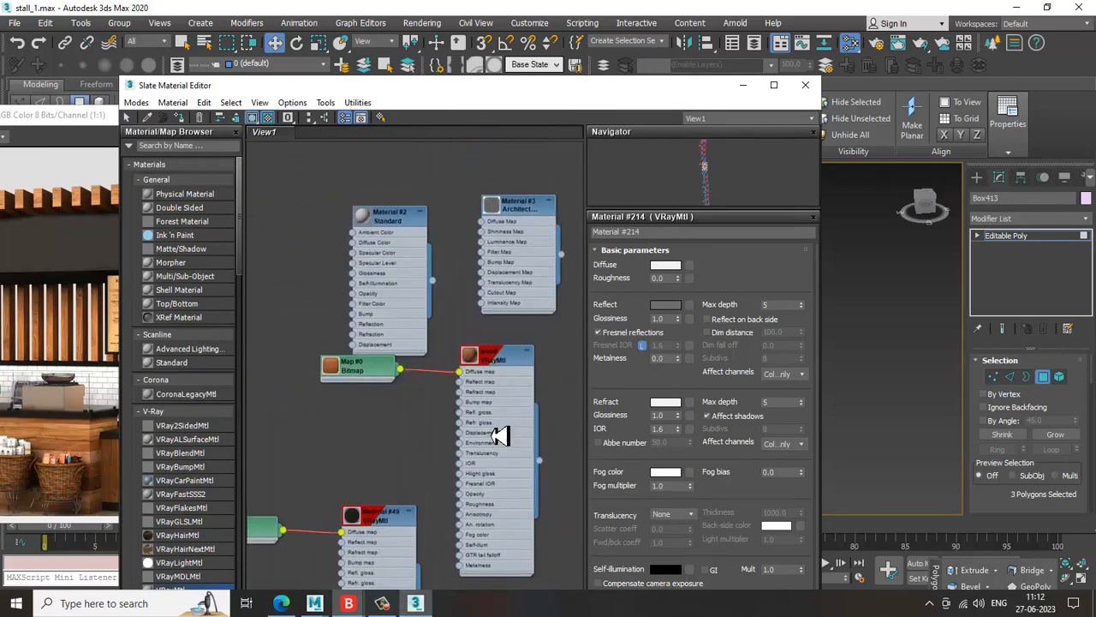
{"action": "middle_click_drag", "start_coordinate": [522, 531], "coordinate": [499, 291]}
{"action": "middle_click_drag", "start_coordinate": [498, 514], "coordinate": [469, 342]}
{"action": "middle_click_drag", "start_coordinate": [493, 483], "coordinate": [483, 382]}
{"action": "middle_click_drag", "start_coordinate": [491, 586], "coordinate": [477, 407]}
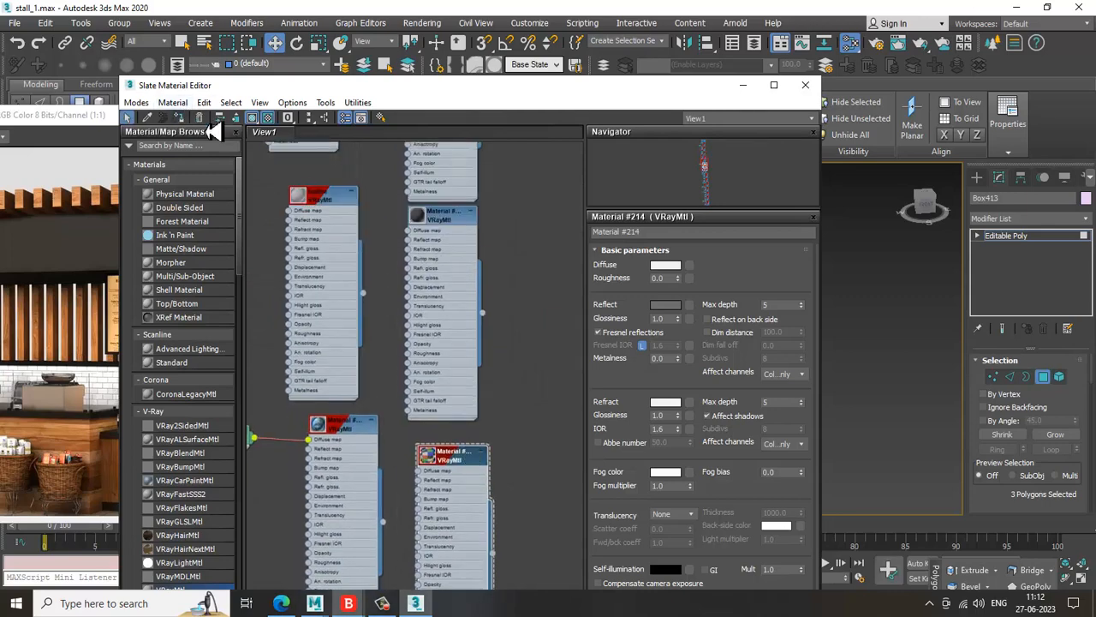
Close the material editor and select all polygons of the fridge cabinet
{"action": "left_click", "coordinate": [805, 85]}
{"action": "left_click", "coordinate": [867, 353]}
{"action": "middle_click_drag", "start_coordinate": [706, 257], "coordinate": [724, 386]}
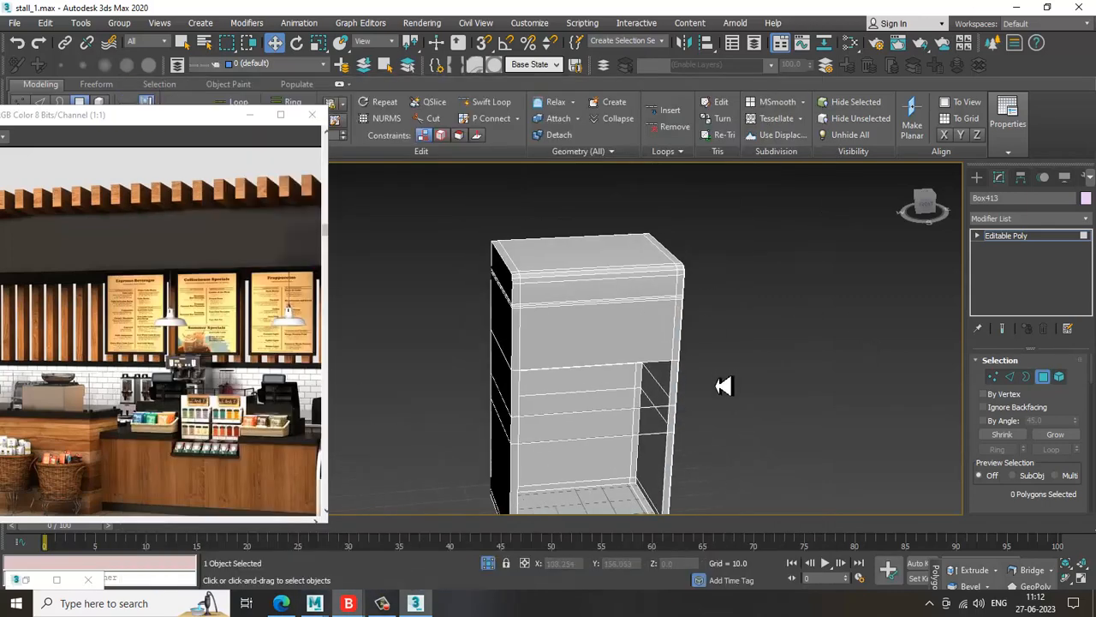
{"action": "key", "text": "ctrl+z"}
{"action": "middle_click_drag", "start_coordinate": [739, 446], "coordinate": [761, 361]}
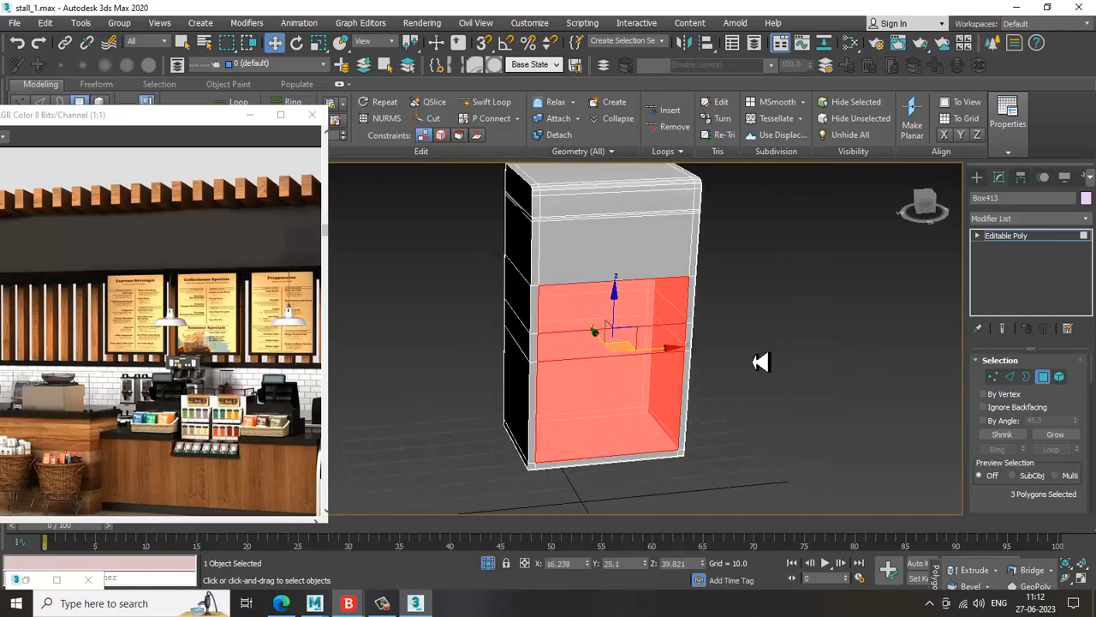
{"action": "key", "text": "ctrl+a"}
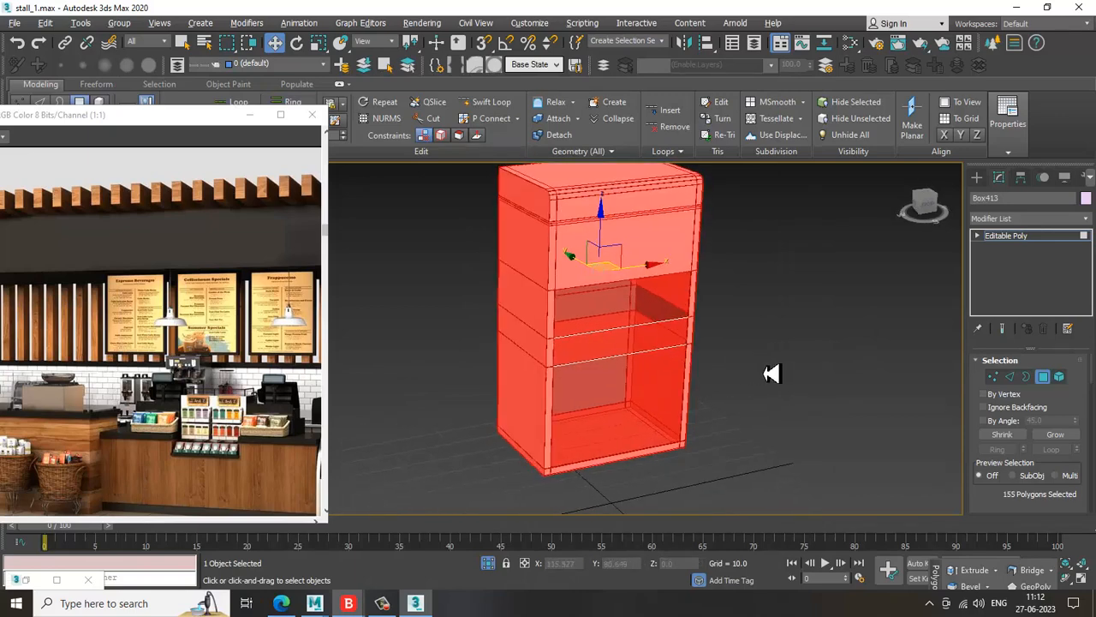
Add a new VRayMtl node in the free space below the existing materials
{"action": "key", "text": "m"}
{"action": "middle_click_drag", "start_coordinate": [420, 542], "coordinate": [376, 280]}
{"action": "scroll", "coordinate": [399, 445], "scroll_direction": "up", "scroll_amount": 1}
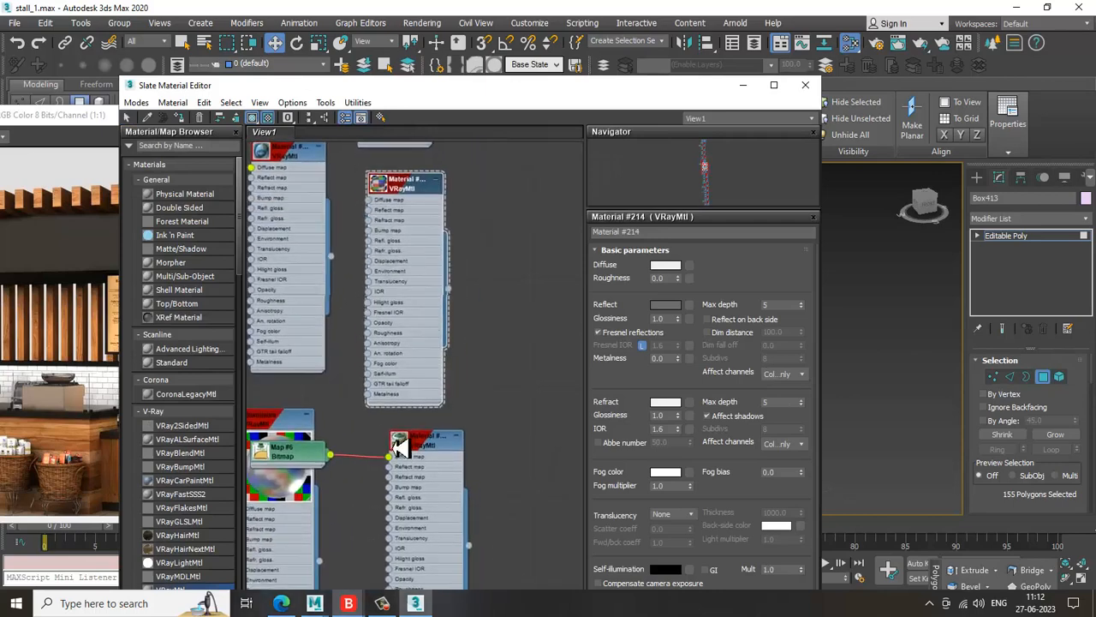
{"action": "middle_click_drag", "start_coordinate": [399, 445], "coordinate": [357, 251]}
{"action": "middle_click_drag", "start_coordinate": [470, 491], "coordinate": [471, 175]}
{"action": "scroll", "coordinate": [453, 369], "scroll_direction": "down", "scroll_amount": 2}
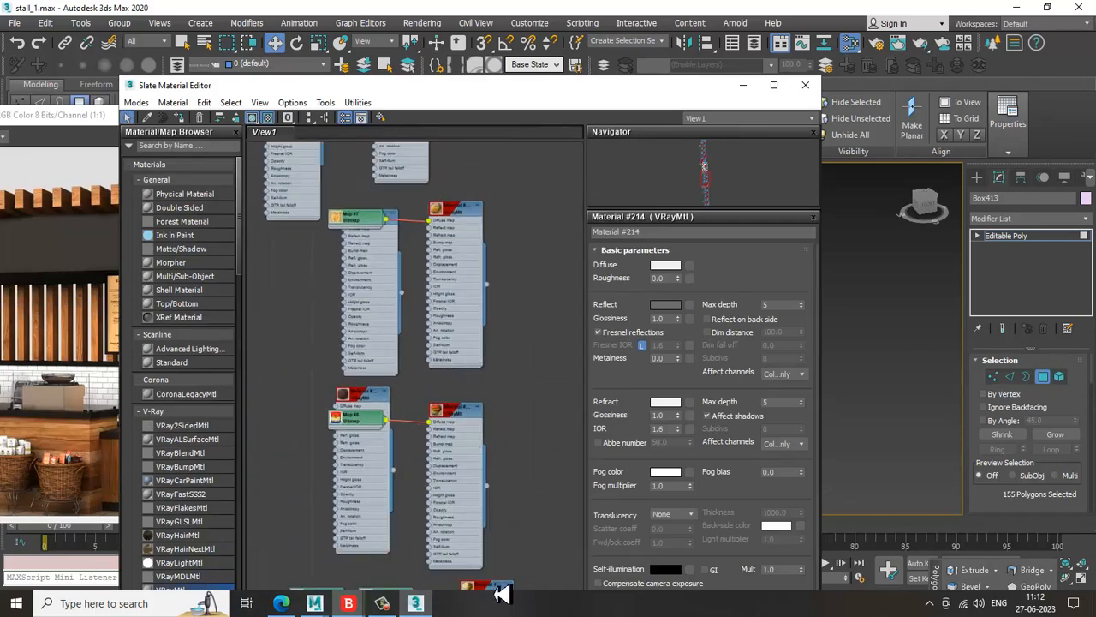
{"action": "middle_click_drag", "start_coordinate": [487, 427], "coordinate": [477, 225]}
{"action": "middle_click_drag", "start_coordinate": [481, 504], "coordinate": [476, 203]}
{"action": "middle_click_drag", "start_coordinate": [417, 549], "coordinate": [416, 215]}
{"action": "middle_click_drag", "start_coordinate": [456, 465], "coordinate": [450, 202]}
{"action": "middle_click_drag", "start_coordinate": [481, 493], "coordinate": [478, 402]}
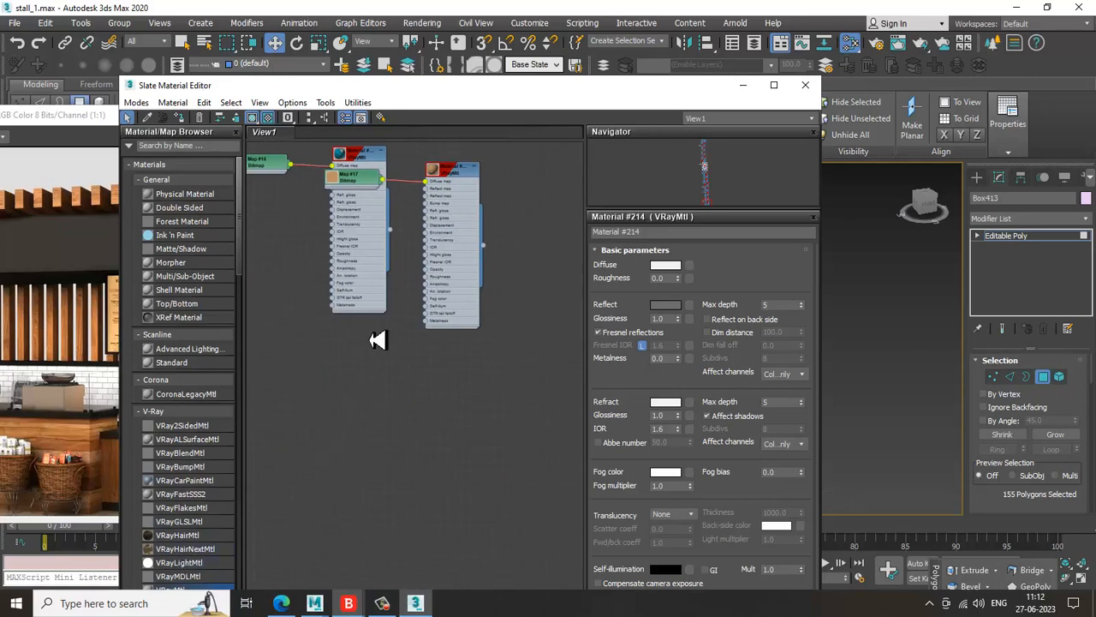
{"action": "left_click_drag", "start_coordinate": [378, 340], "coordinate": [378, 369]}
Give the new material a warm off-white diffuse colour (193, 184, 176) and a light grey reflection colour
{"action": "left_click", "coordinate": [667, 265]}
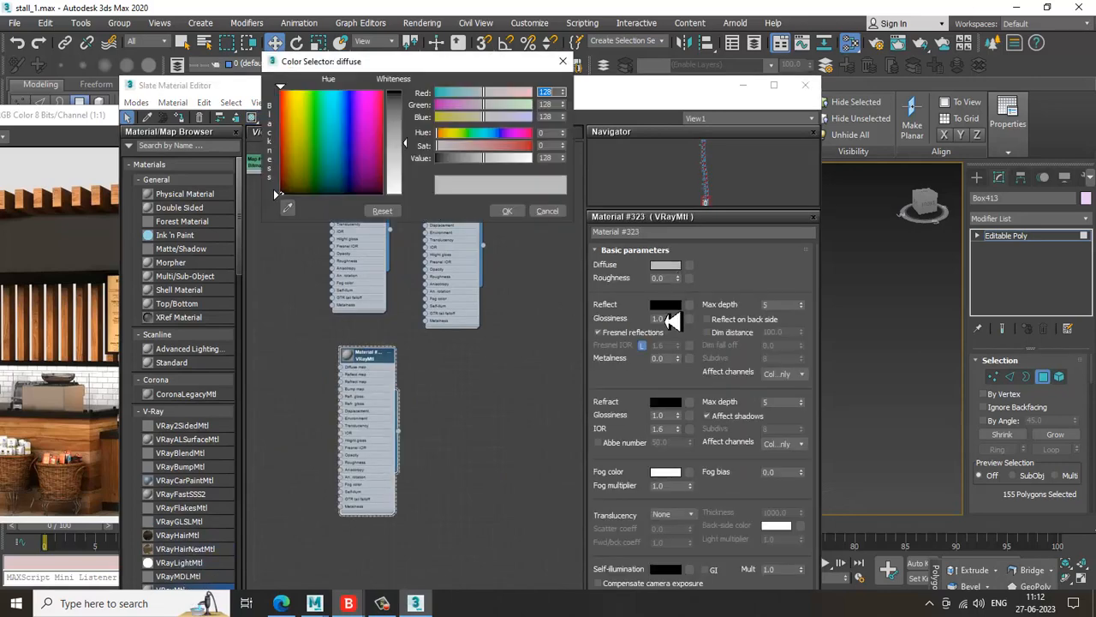
{"action": "mouse_move", "coordinate": [291, 171]}
{"action": "left_mouse_down"}
{"action": "mouse_move", "coordinate": [299, 162]}
{"action": "mouse_move", "coordinate": [297, 179]}
{"action": "left_mouse_up"}
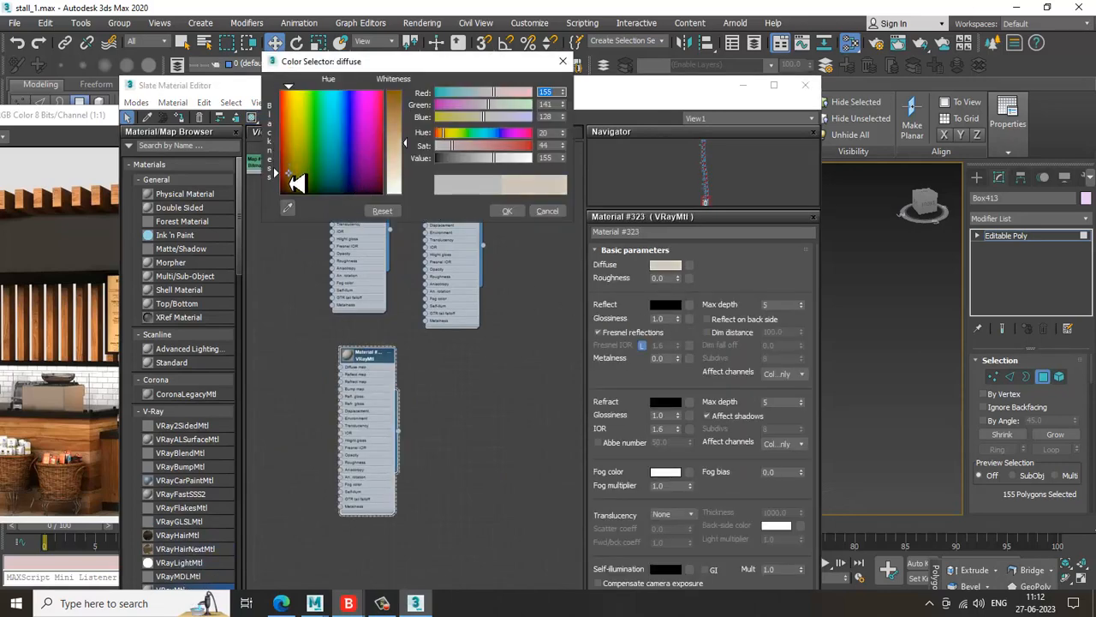
{"action": "left_click_drag", "start_coordinate": [413, 153], "coordinate": [420, 166]}
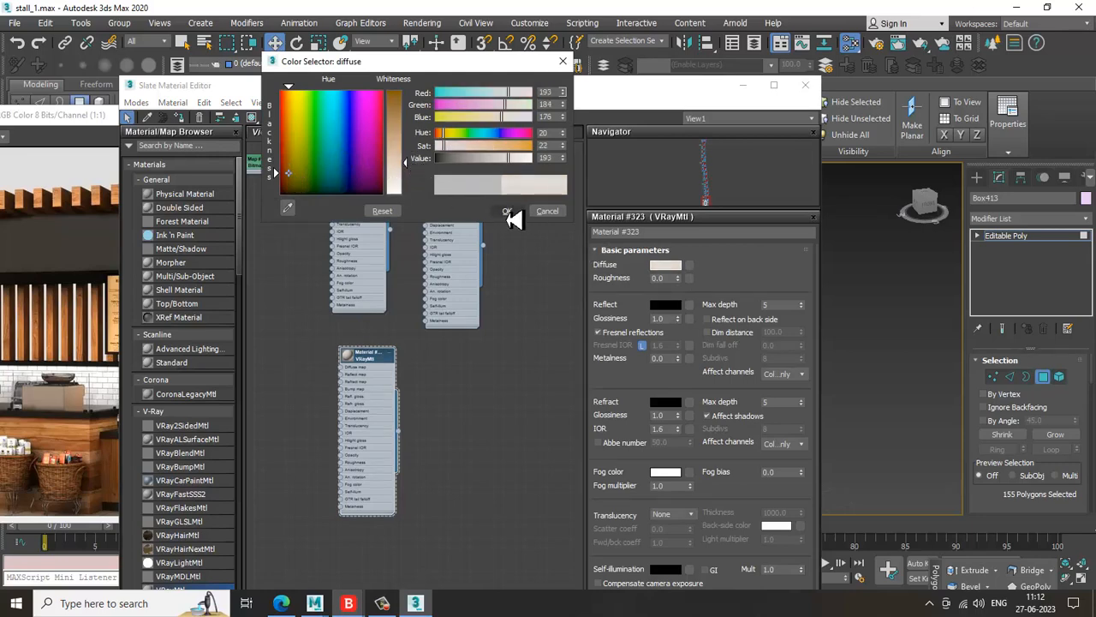
{"action": "left_click", "coordinate": [508, 211]}
{"action": "left_click", "coordinate": [665, 306]}
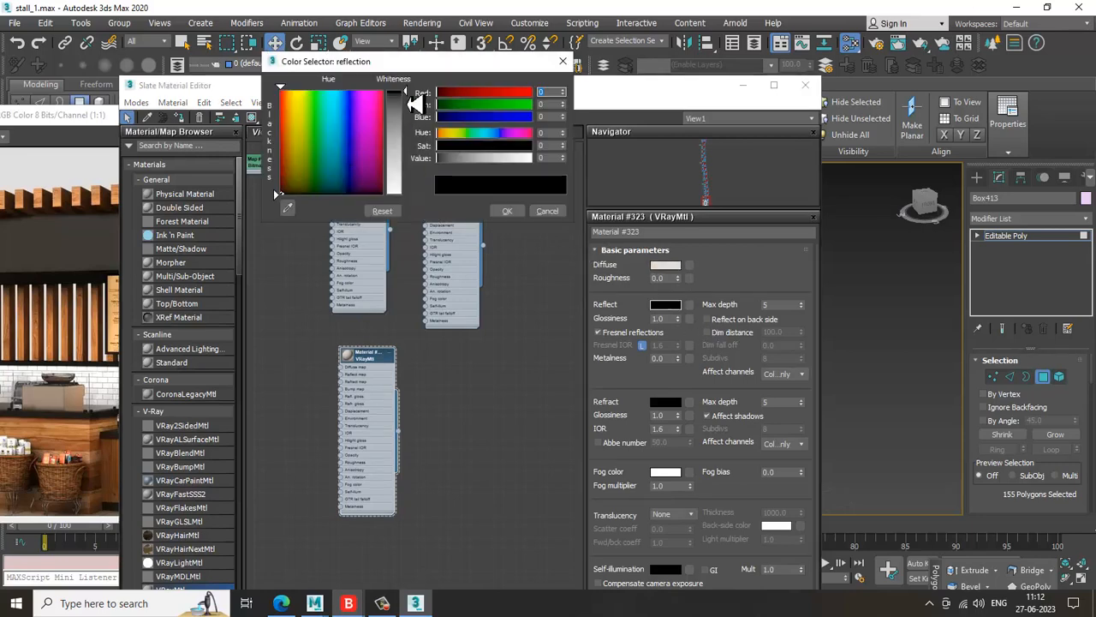
{"action": "left_click_drag", "start_coordinate": [414, 103], "coordinate": [414, 136]}
{"action": "left_click", "coordinate": [507, 211]}
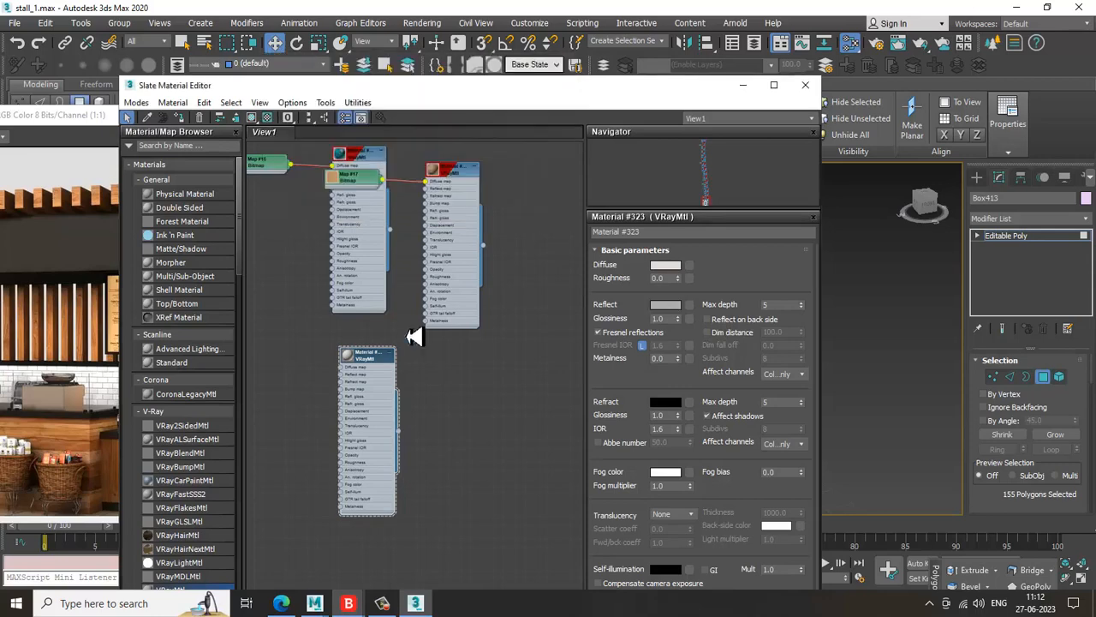
Set the off-white material's glossiness to 0.81 and assign it to the whole cabinet
{"action": "left_click", "coordinate": [348, 356]}
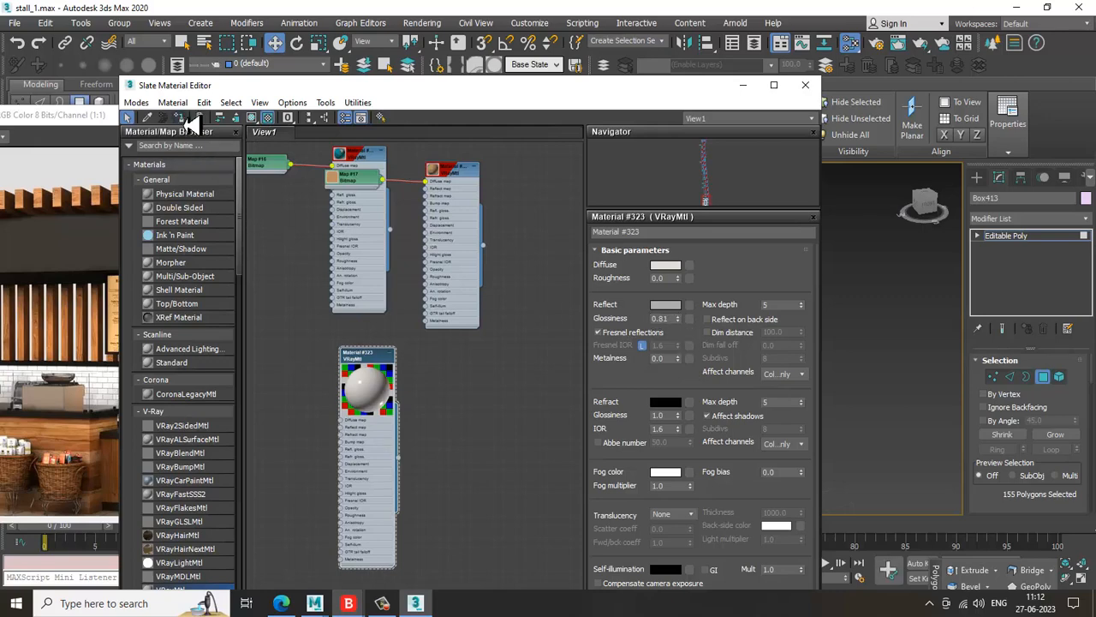
{"action": "left_click", "coordinate": [743, 86]}
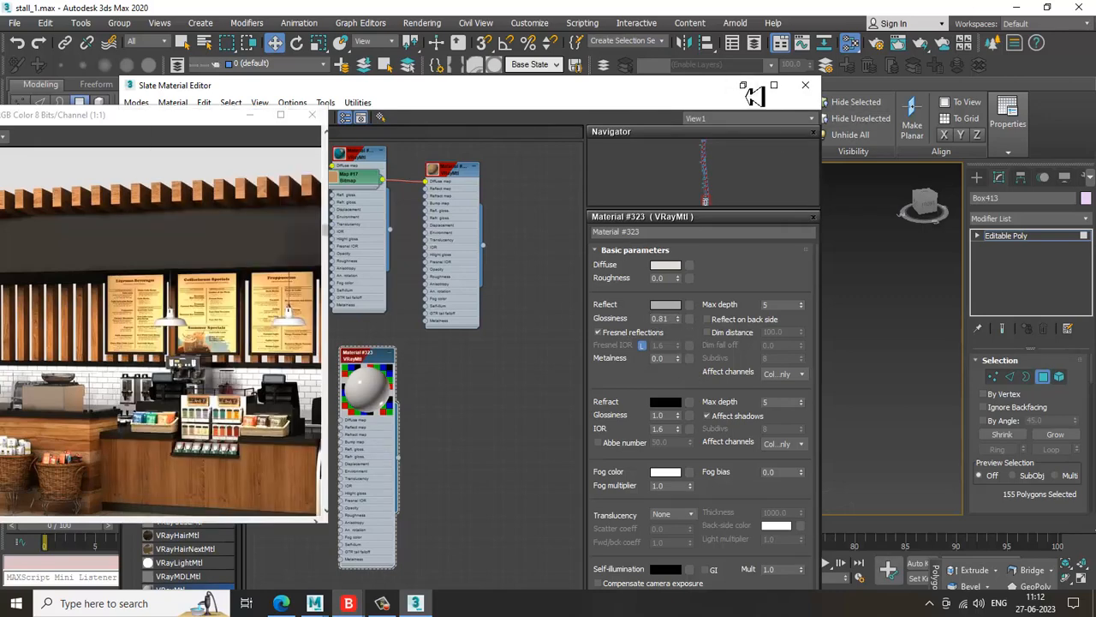
{"action": "left_click", "coordinate": [824, 323]}
{"action": "right_click", "coordinate": [823, 318]}
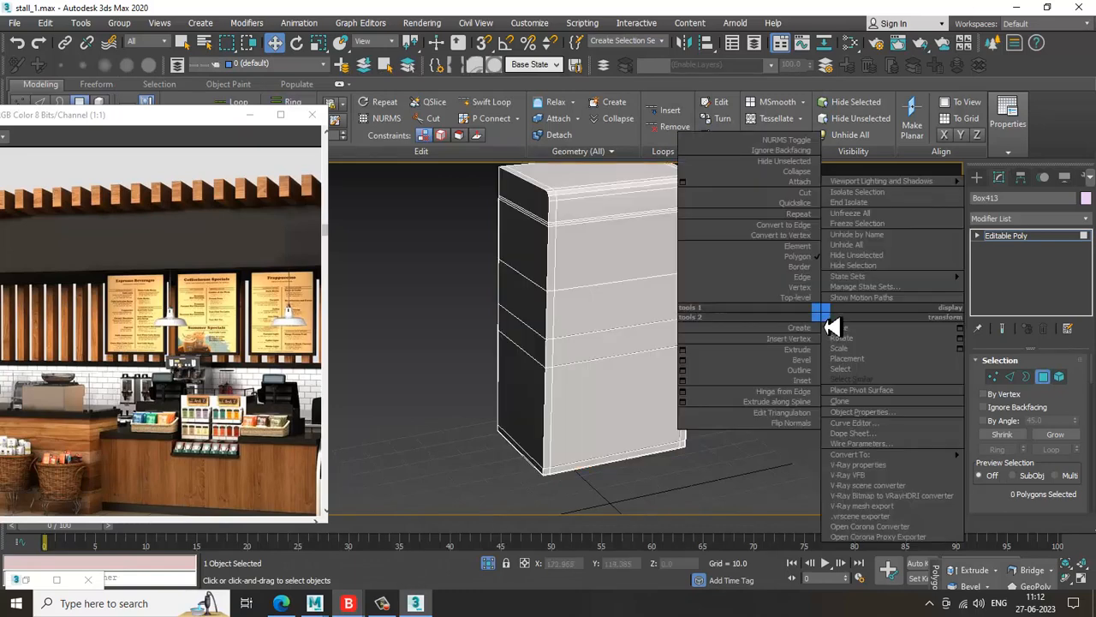
{"action": "left_click", "coordinate": [351, 353]}
Select the four large polygons that make up the cabinet's front panel
{"action": "key", "text": "4"}
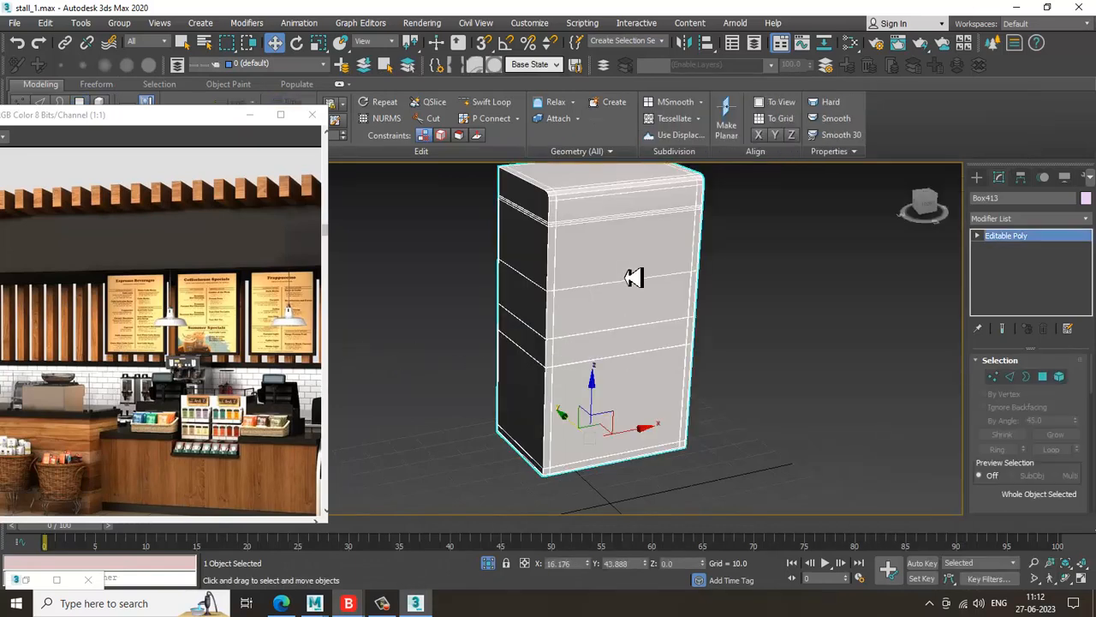
{"action": "key", "text": "4"}
{"action": "left_click_drag", "start_coordinate": [622, 286], "coordinate": [627, 411]}
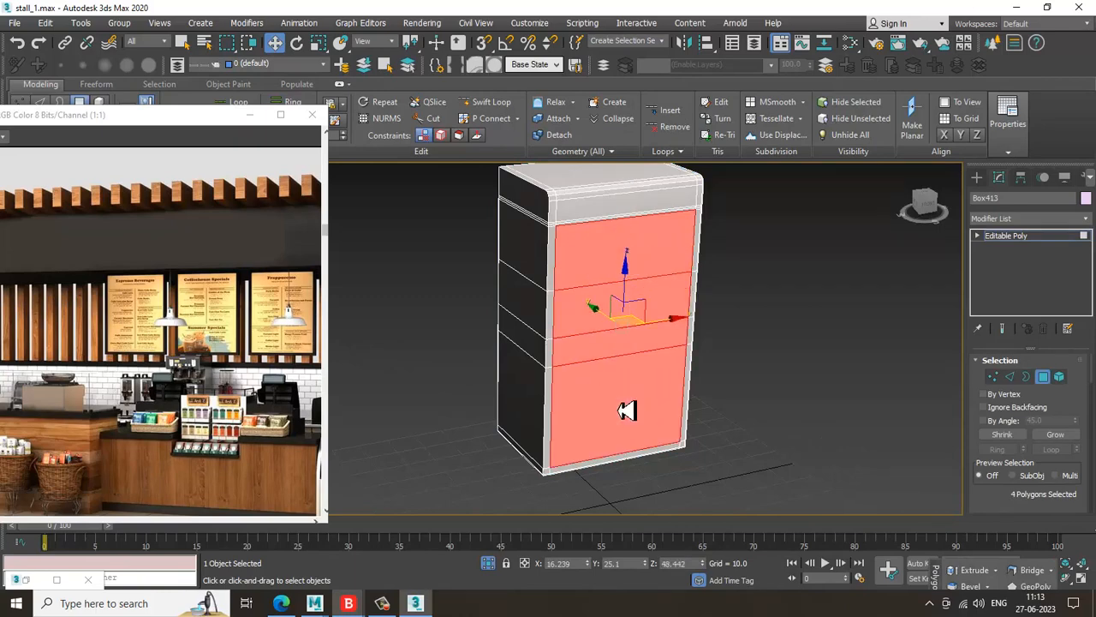
Assign the existing clear glass VRayMtl to the selected front polygons
{"action": "key", "text": "m"}
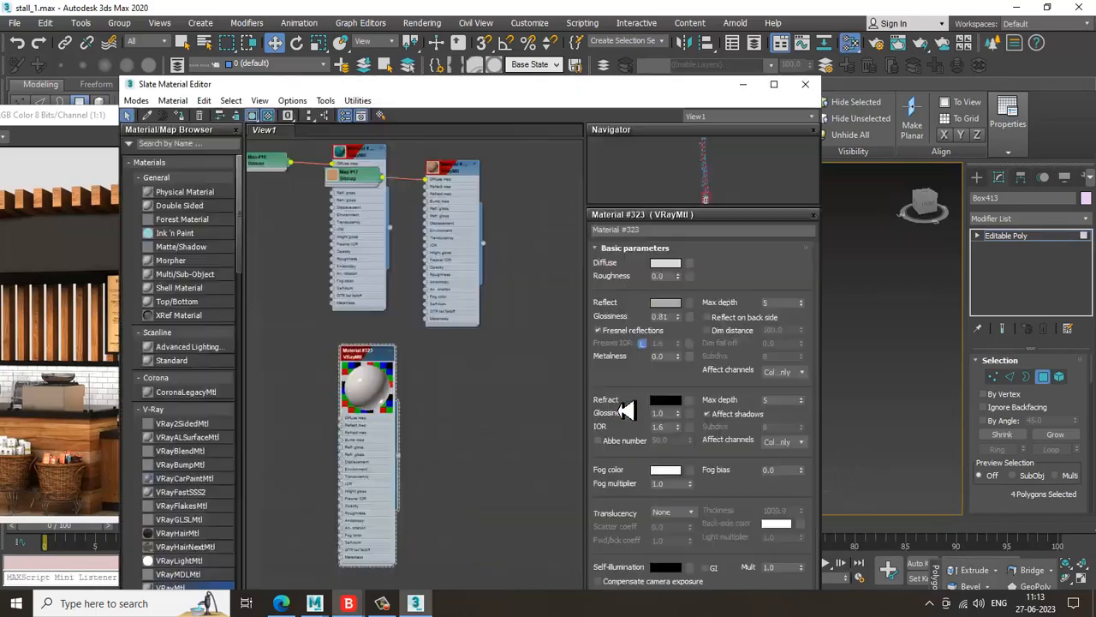
{"action": "middle_click_drag", "start_coordinate": [437, 214], "coordinate": [516, 579]}
{"action": "middle_click_drag", "start_coordinate": [529, 235], "coordinate": [489, 585]}
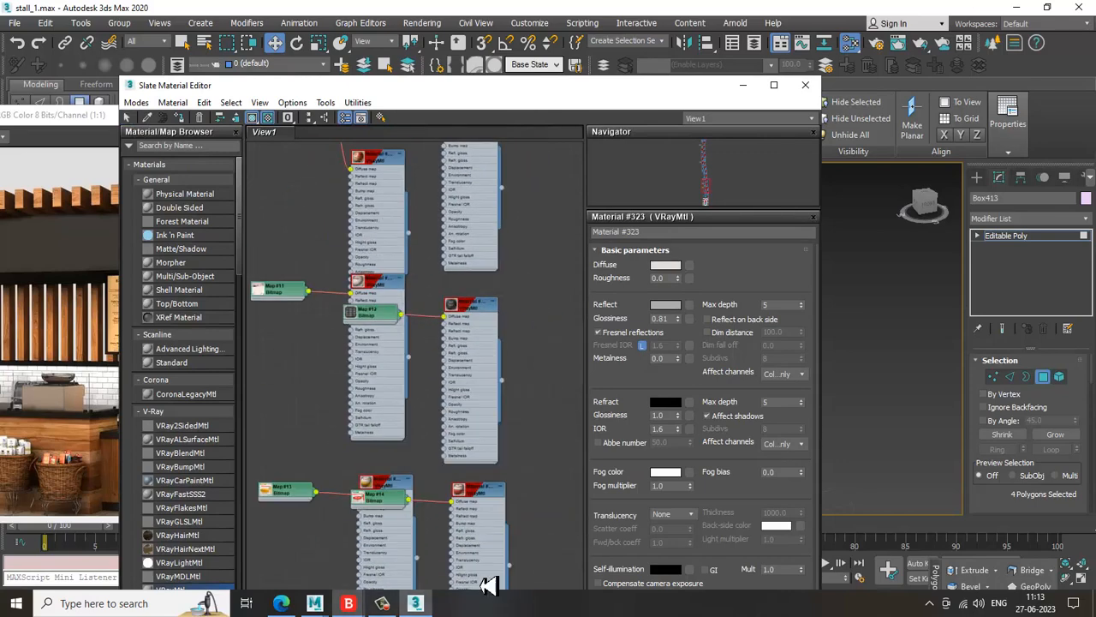
{"action": "middle_click_drag", "start_coordinate": [475, 280], "coordinate": [486, 615]}
{"action": "middle_click_drag", "start_coordinate": [462, 340], "coordinate": [491, 615]}
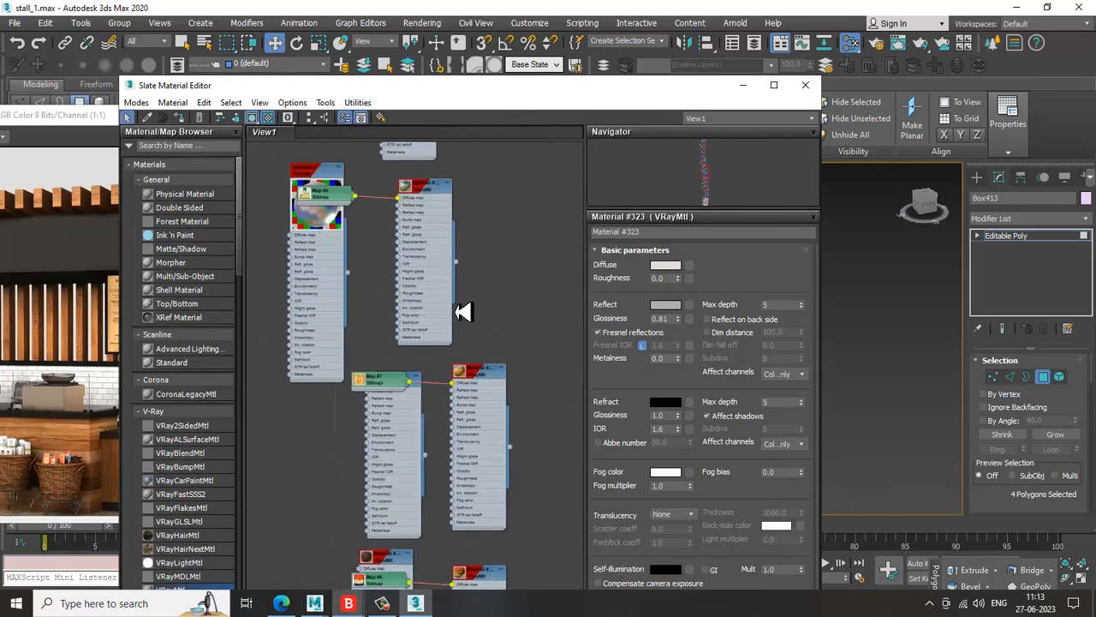
{"action": "middle_click_drag", "start_coordinate": [463, 312], "coordinate": [512, 499]}
{"action": "middle_click_drag", "start_coordinate": [470, 228], "coordinate": [477, 343]}
{"action": "left_click", "coordinate": [473, 317]}
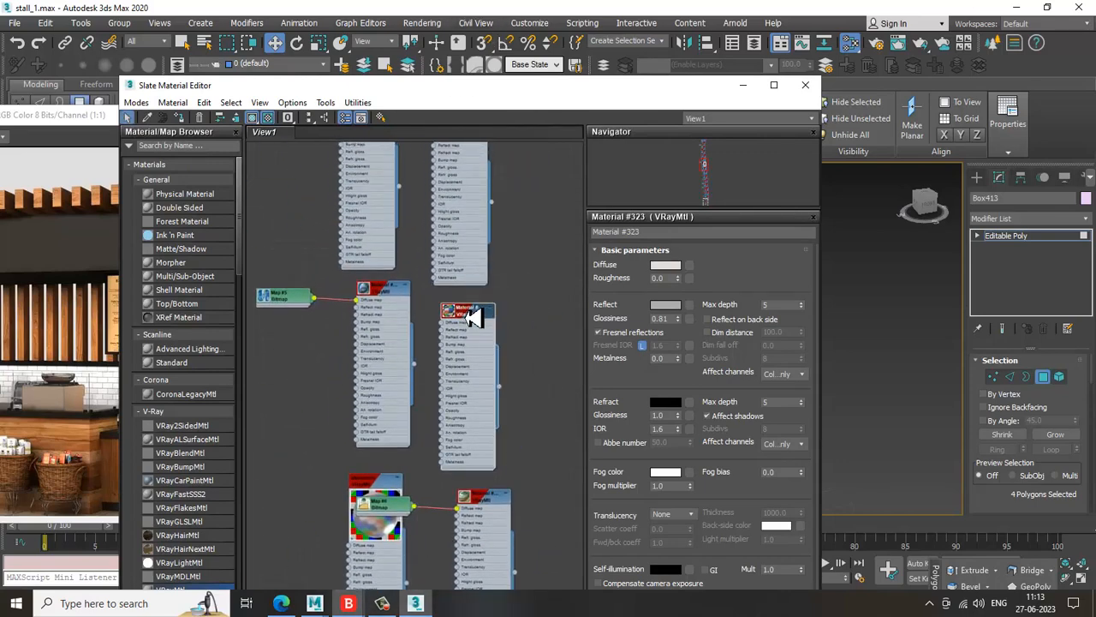
{"action": "left_click", "coordinate": [743, 85]}
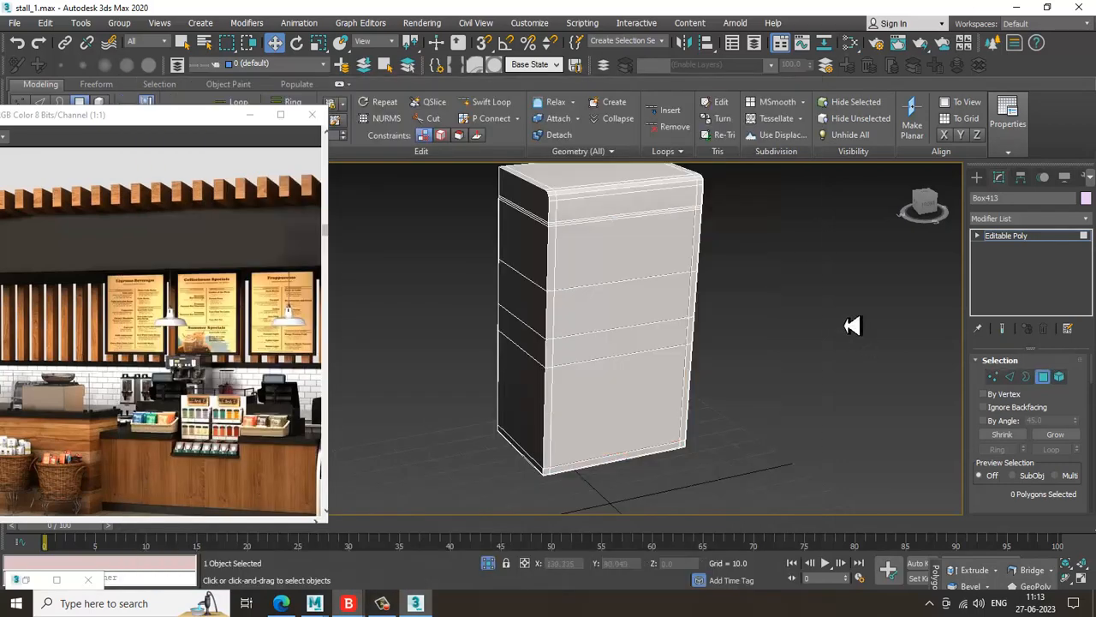
Reselect the fridge cabinet and pick the four large polygons on its front face
{"action": "right_click", "coordinate": [820, 271]}
{"action": "mouse_move", "coordinate": [686, 450]}
{"action": "middle_mouse_down", "text": "alt"}
{"action": "mouse_move", "coordinate": [597, 451]}
{"action": "mouse_move", "coordinate": [709, 438]}
{"action": "middle_mouse_up", "text": "alt"}
{"action": "key", "text": "m"}
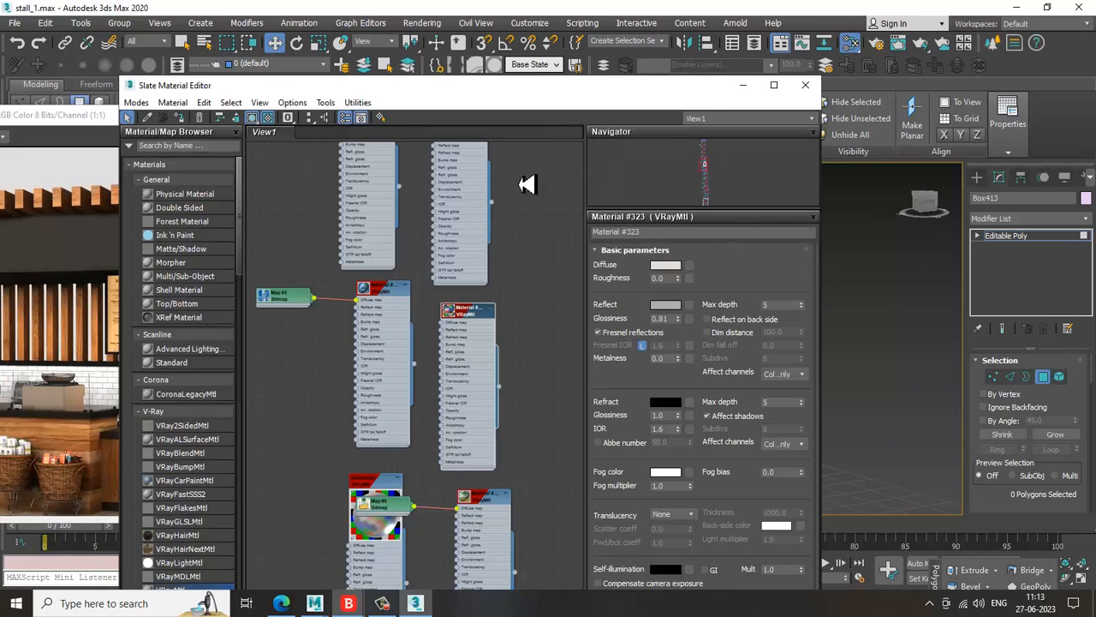
{"action": "middle_click_drag", "start_coordinate": [411, 328], "coordinate": [500, 265]}
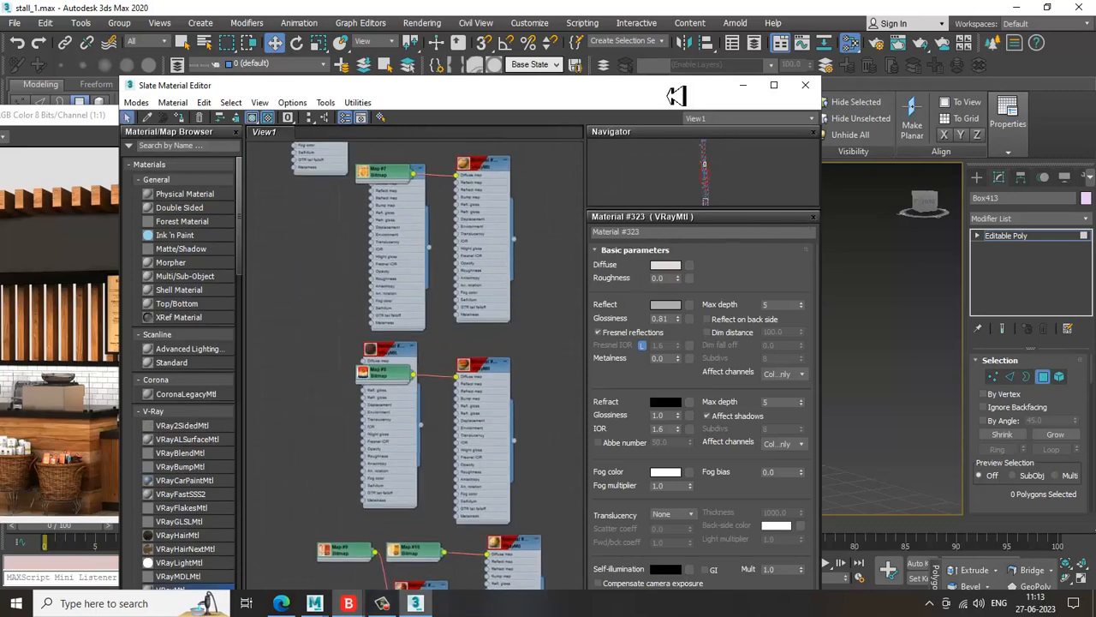
{"action": "left_click_drag", "start_coordinate": [685, 91], "coordinate": [247, 91]}
{"action": "left_click", "coordinate": [634, 435]}
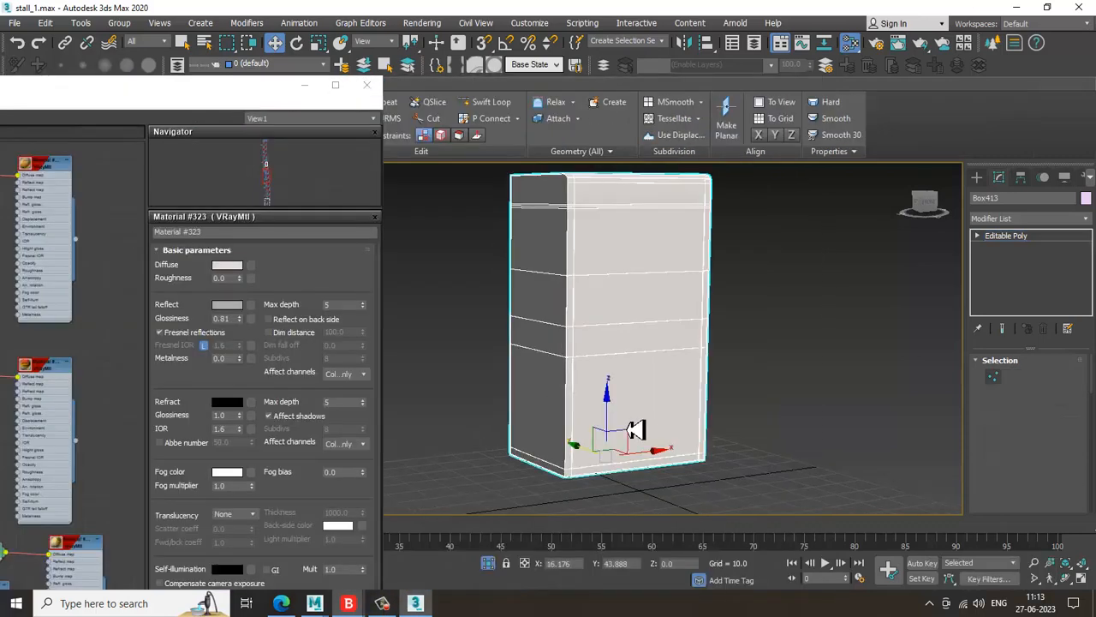
{"action": "key", "text": "4"}
{"action": "left_click", "coordinate": [644, 254]}
{"action": "left_click", "coordinate": [647, 322], "text": "ctrl"}
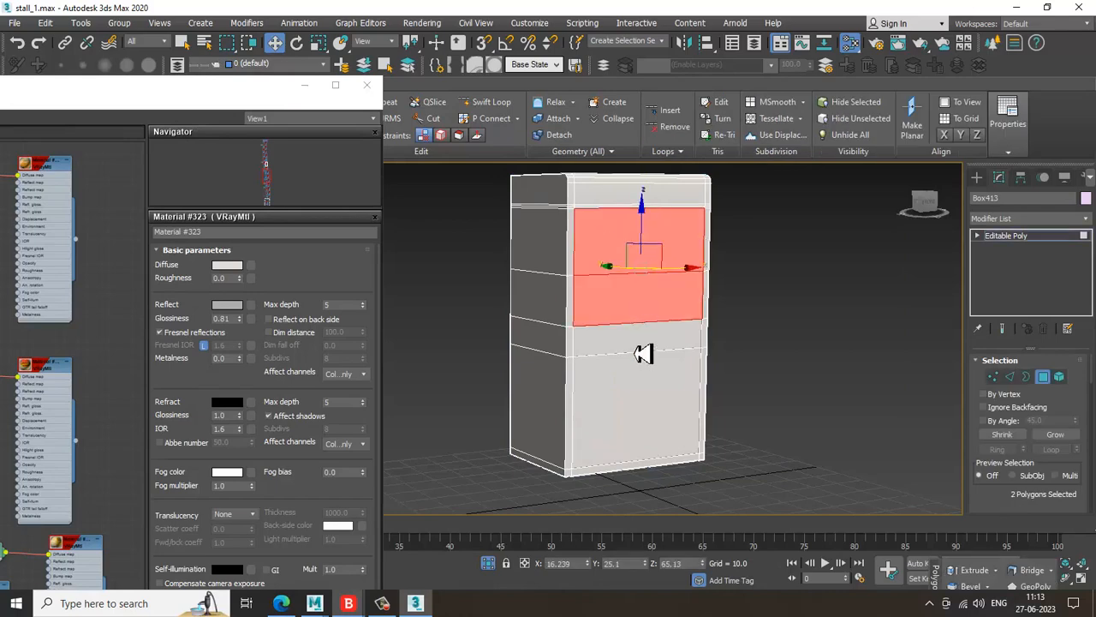
{"action": "left_click", "coordinate": [643, 344], "text": "ctrl"}
{"action": "left_click", "coordinate": [641, 401], "text": "ctrl"}
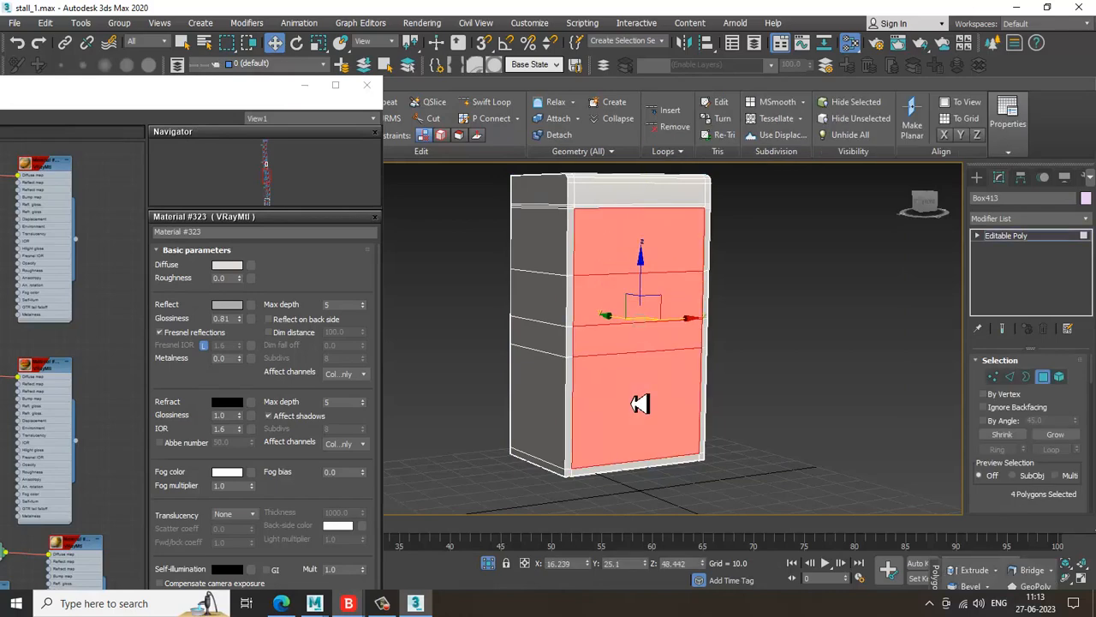
Create a new VRayMtl with a white refraction colour and assign it to the four selected front polygons
{"action": "left_click_drag", "start_coordinate": [238, 91], "coordinate": [747, 85]}
{"action": "middle_click_drag", "start_coordinate": [458, 494], "coordinate": [447, 175]}
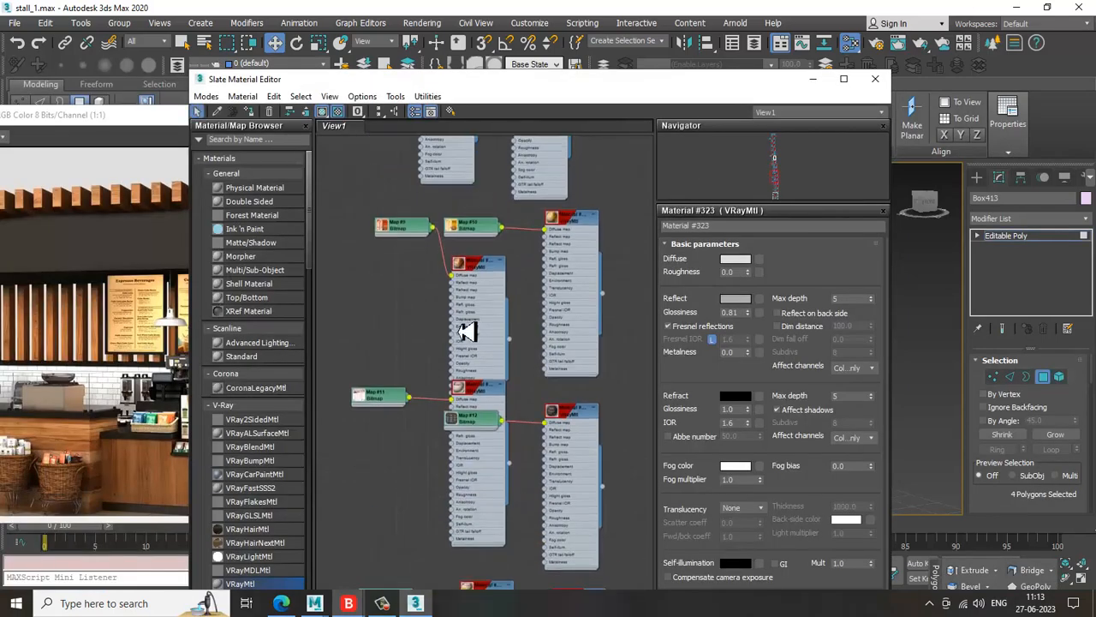
{"action": "mouse_move", "coordinate": [475, 471]}
{"action": "middle_mouse_down"}
{"action": "mouse_move", "coordinate": [476, 202]}
{"action": "mouse_move", "coordinate": [514, 403]}
{"action": "middle_mouse_up"}
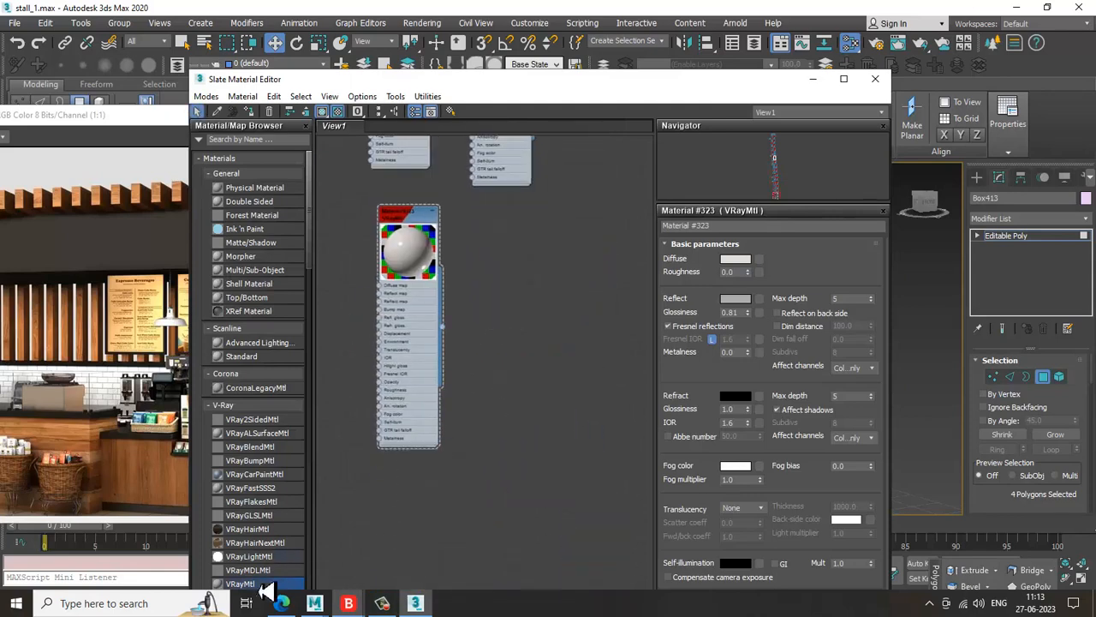
{"action": "left_click_drag", "start_coordinate": [501, 406], "coordinate": [533, 271]}
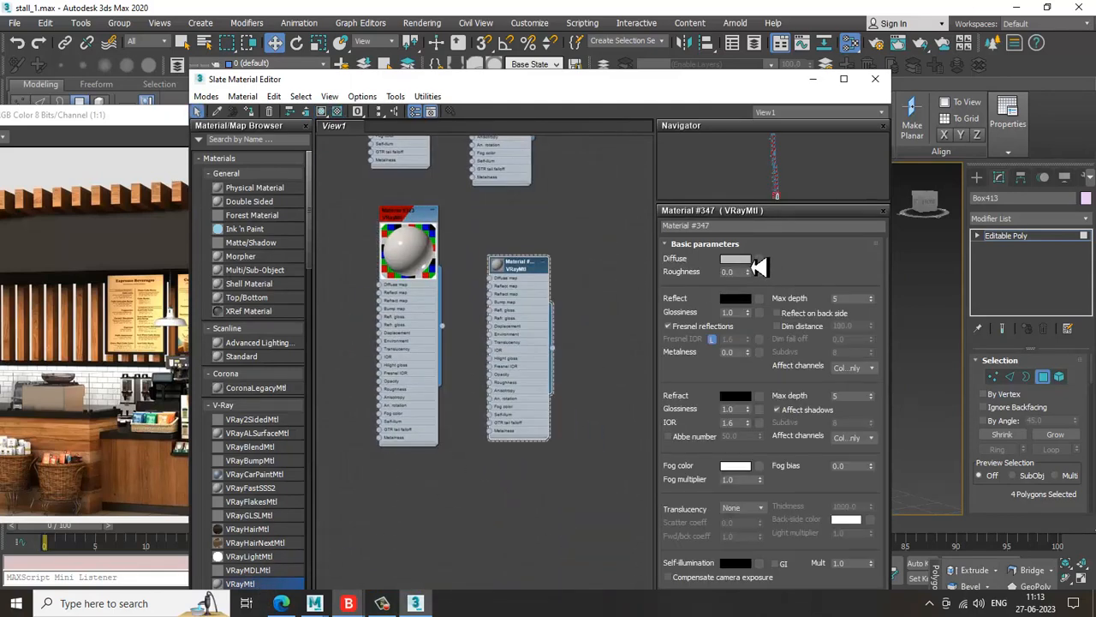
{"action": "left_click", "coordinate": [739, 259]}
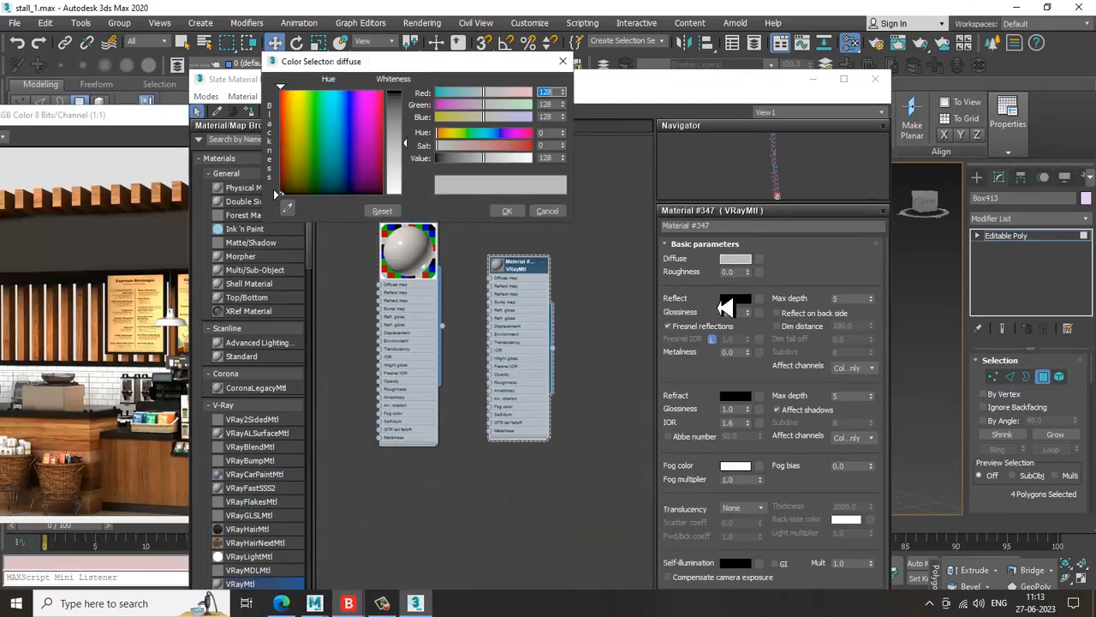
{"action": "left_click", "coordinate": [508, 211]}
{"action": "left_click", "coordinate": [735, 397]}
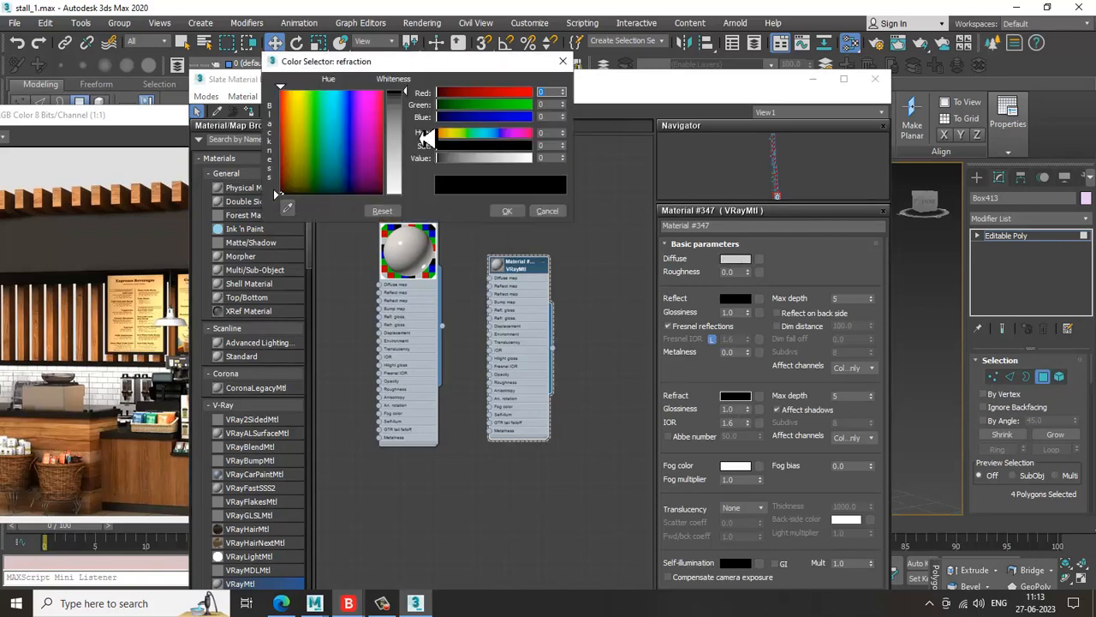
{"action": "left_click_drag", "start_coordinate": [405, 92], "coordinate": [410, 197]}
{"action": "left_click", "coordinate": [507, 211]}
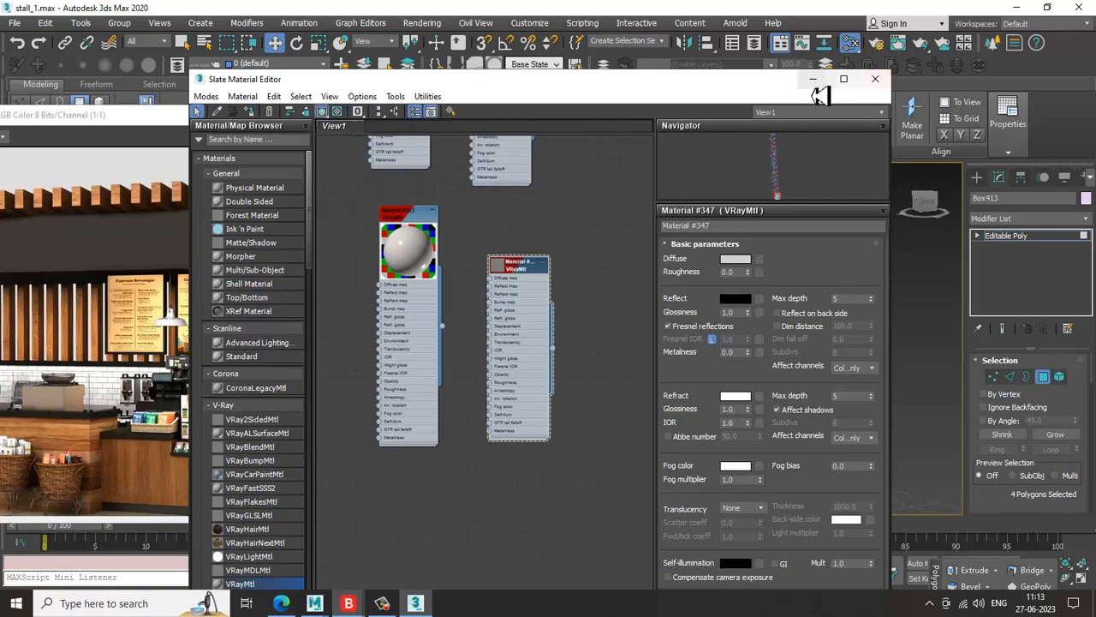
{"action": "left_click", "coordinate": [875, 78]}
Examine the upper front polygon and the faces behind it close up
{"action": "left_click", "coordinate": [841, 280]}
{"action": "middle_click_drag", "start_coordinate": [685, 308], "coordinate": [583, 294], "text": "alt"}
{"action": "left_click", "coordinate": [572, 261]}
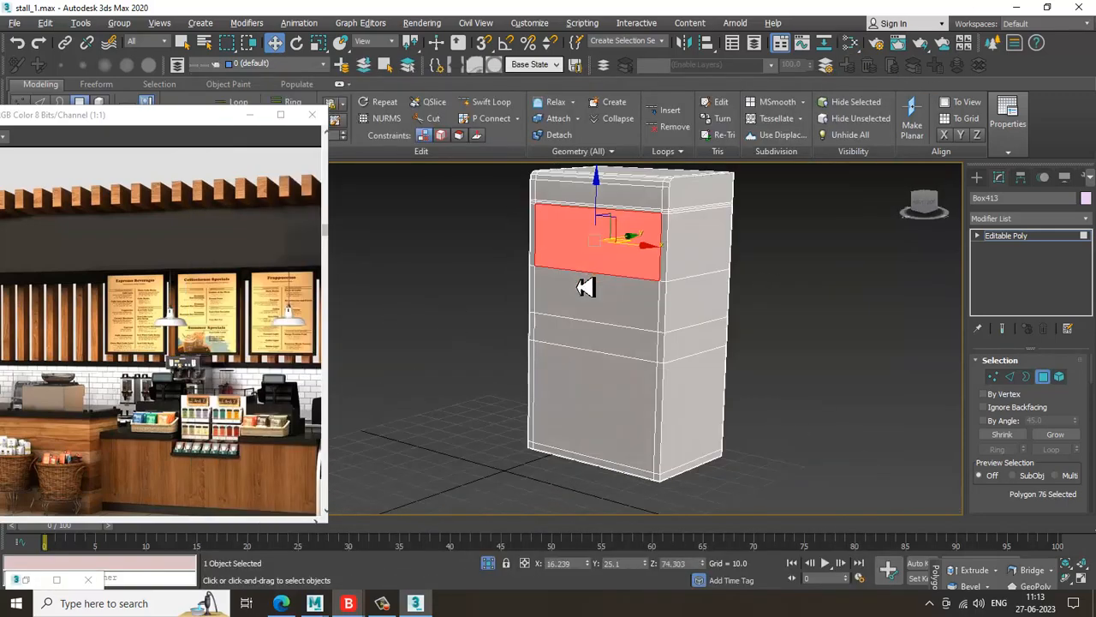
{"action": "scroll", "coordinate": [599, 299], "scroll_direction": "up", "scroll_amount": 5}
{"action": "scroll", "coordinate": [614, 306], "scroll_direction": "up", "scroll_amount": 8}
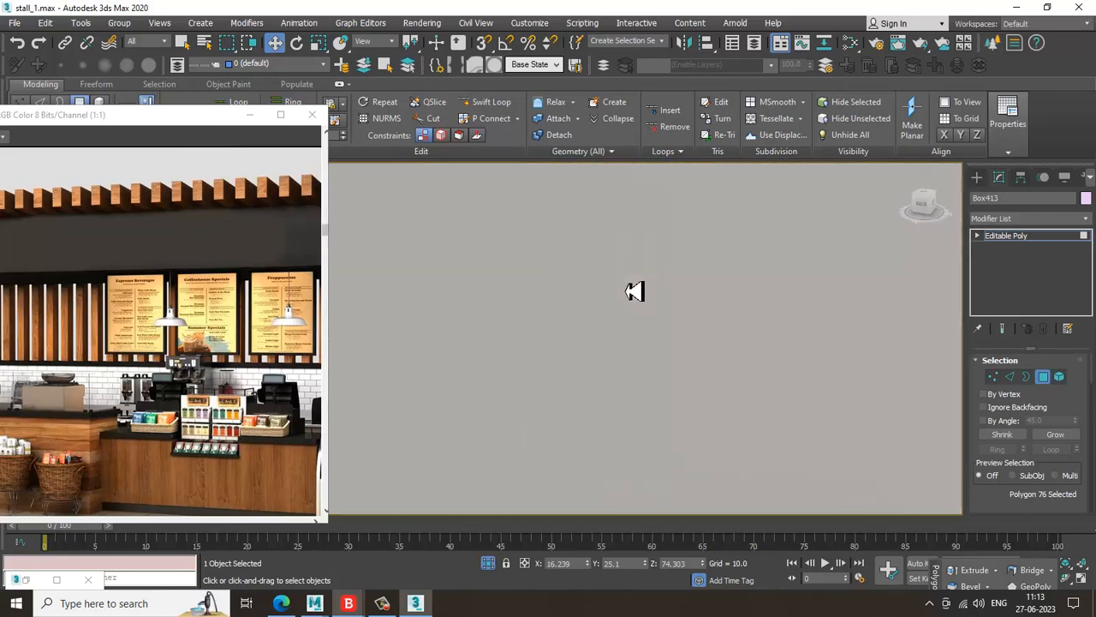
{"action": "mouse_move", "coordinate": [711, 304]}
{"action": "middle_mouse_down", "text": "alt"}
{"action": "mouse_move", "coordinate": [609, 331]}
{"action": "mouse_move", "coordinate": [575, 325]}
{"action": "mouse_move", "coordinate": [625, 341]}
{"action": "mouse_move", "coordinate": [841, 323]}
{"action": "mouse_move", "coordinate": [825, 357]}
{"action": "mouse_move", "coordinate": [737, 278]}
{"action": "mouse_move", "coordinate": [677, 183]}
{"action": "middle_mouse_up", "text": "alt"}
{"action": "scroll", "coordinate": [837, 334], "scroll_direction": "down", "scroll_amount": 5}
{"action": "key", "text": "z"}
Region-select the front panel's polygons through the cabinet in the front view, then remove the side and back polygons from the selection
{"action": "scroll", "coordinate": [738, 279], "scroll_direction": "down", "scroll_amount": 4}
{"action": "scroll", "coordinate": [675, 181], "scroll_direction": "down", "scroll_amount": 3}
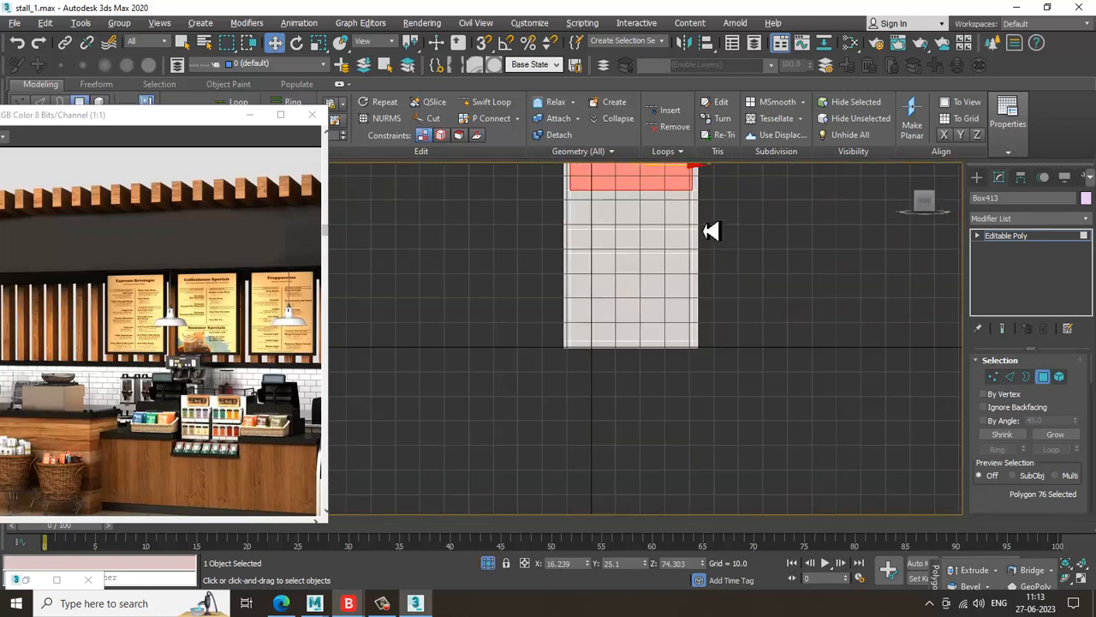
{"action": "middle_click_drag", "start_coordinate": [763, 199], "coordinate": [736, 309]}
{"action": "left_click_drag", "start_coordinate": [736, 304], "coordinate": [639, 482], "text": "ctrl"}
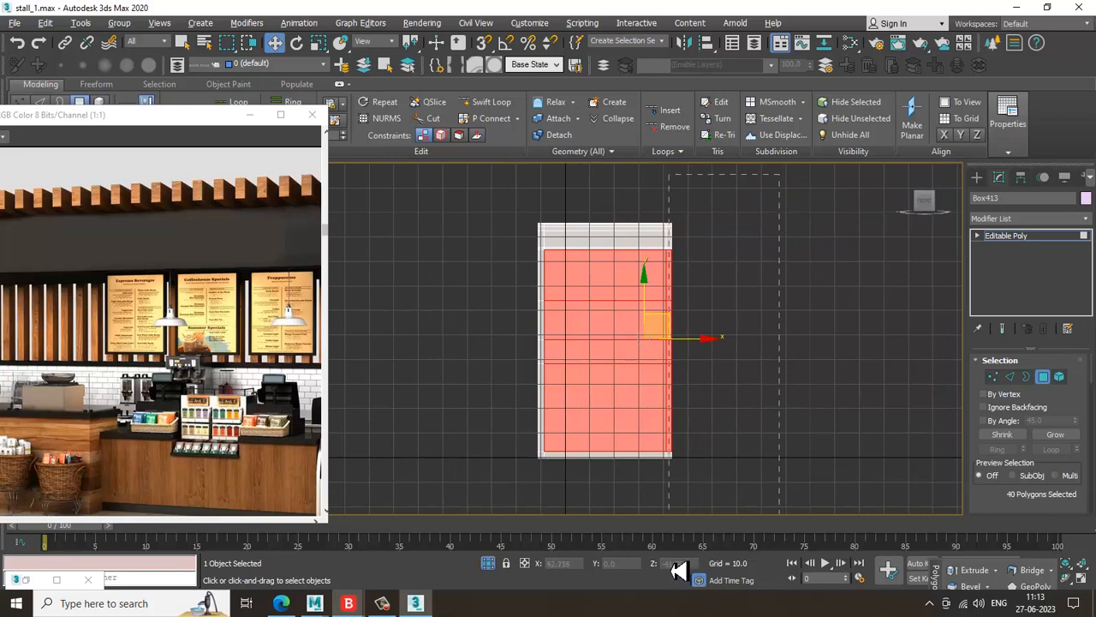
{"action": "key", "text": "alt+w"}
{"action": "key", "text": "alt+w"}
{"action": "middle_click_drag", "start_coordinate": [785, 455], "coordinate": [721, 380]}
{"action": "key", "text": "F3"}
{"action": "scroll", "coordinate": [730, 422], "scroll_direction": "down", "scroll_amount": 4}
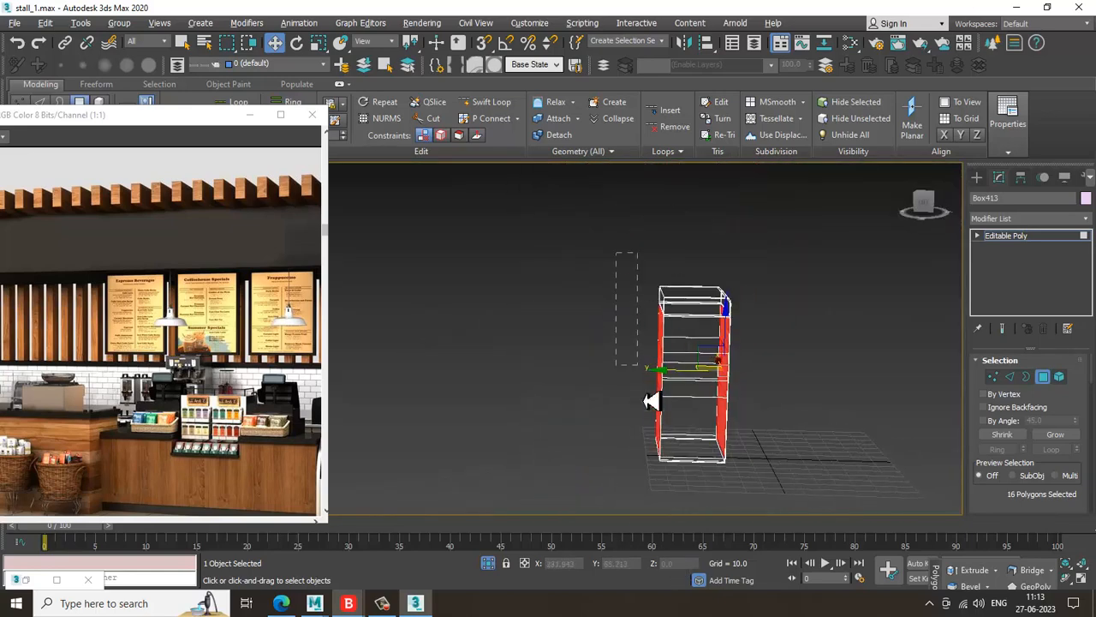
{"action": "scroll", "coordinate": [714, 379], "scroll_direction": "up", "scroll_amount": 4}
Assign the VRayMtl with white refraction to the selected front panel polygons, then clear the selection and return to shaded display
{"action": "key", "text": "m"}
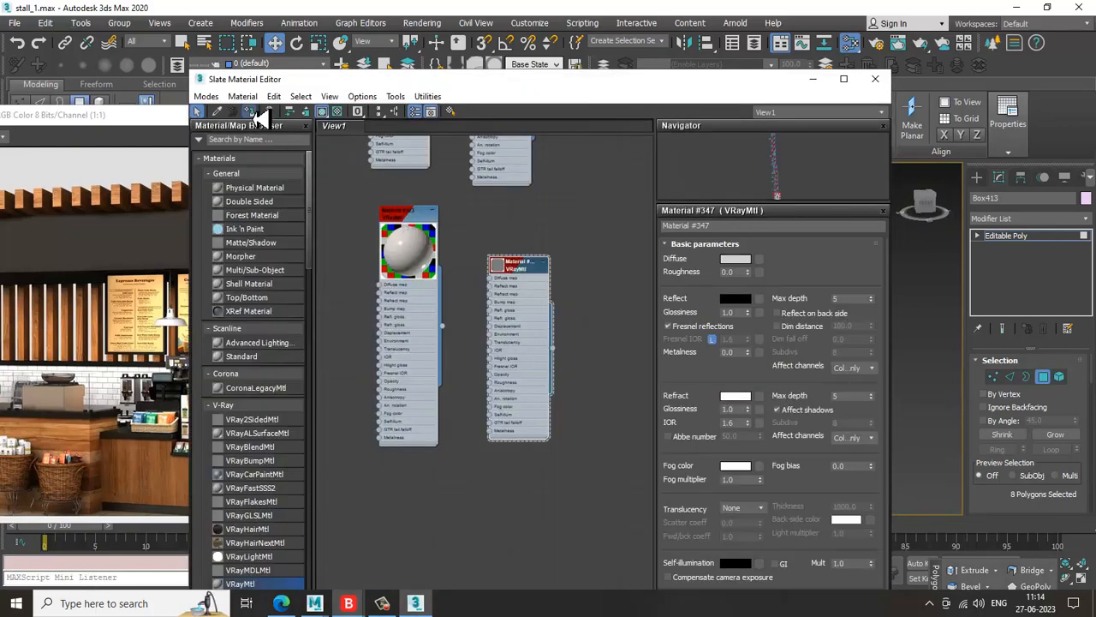
{"action": "left_click", "coordinate": [813, 80]}
{"action": "left_click", "coordinate": [855, 291]}
{"action": "key", "text": "F3"}
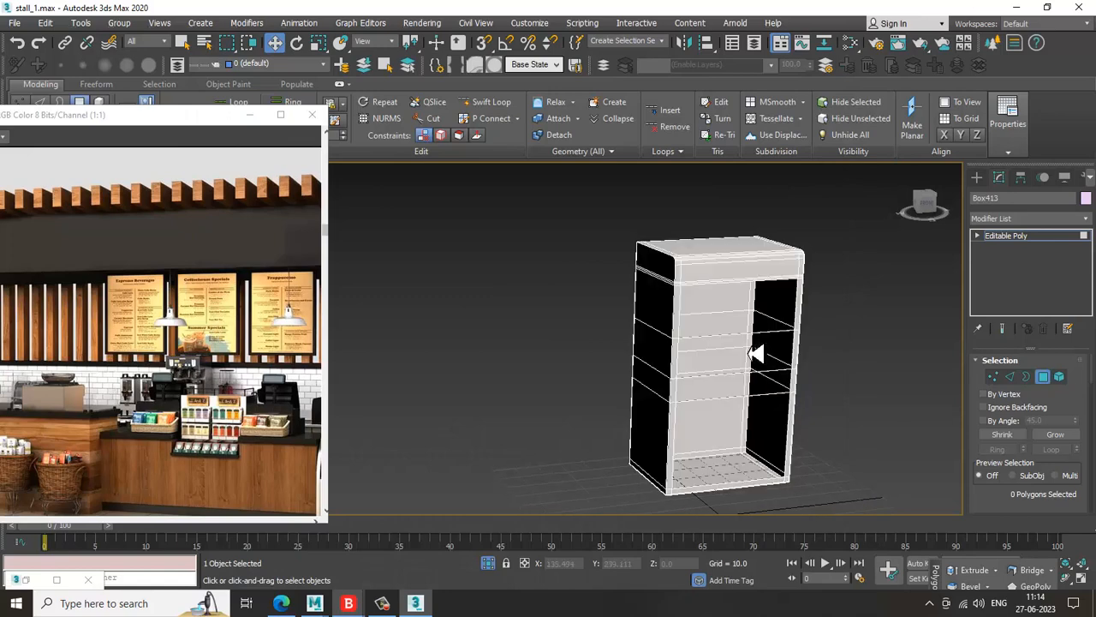
Check the cabinet's see-through front, then end isolation to show the whole coffee stall
{"action": "middle_click_drag", "start_coordinate": [749, 354], "coordinate": [700, 335]}
{"action": "right_click", "coordinate": [762, 302]}
{"action": "left_click", "coordinate": [663, 395]}
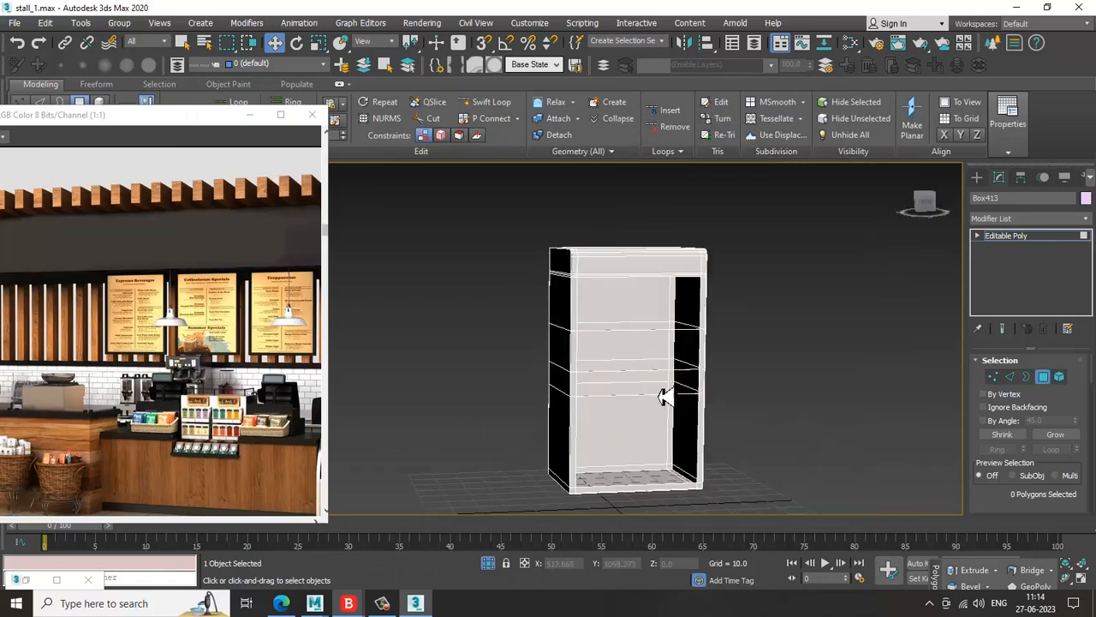
{"action": "middle_click_drag", "start_coordinate": [663, 396], "coordinate": [657, 398], "text": "alt"}
{"action": "right_click", "coordinate": [866, 269]}
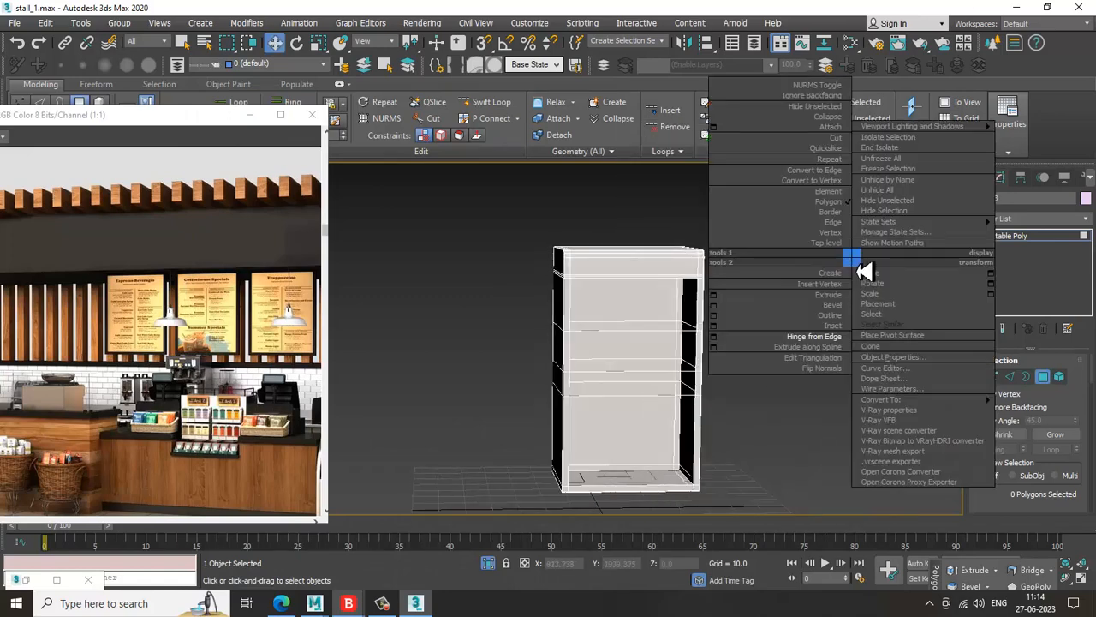
{"action": "left_click", "coordinate": [917, 154]}
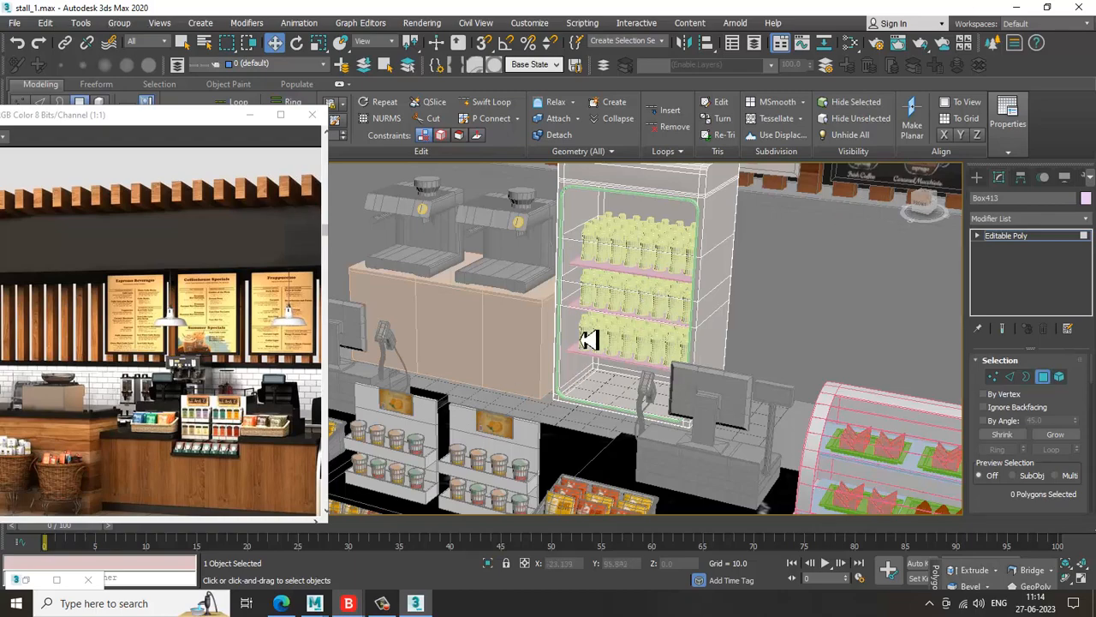
Open the group of the coffee machine beside the bottle fridge and select the machine's main body
{"action": "scroll", "coordinate": [589, 340], "scroll_direction": "down", "scroll_amount": 10}
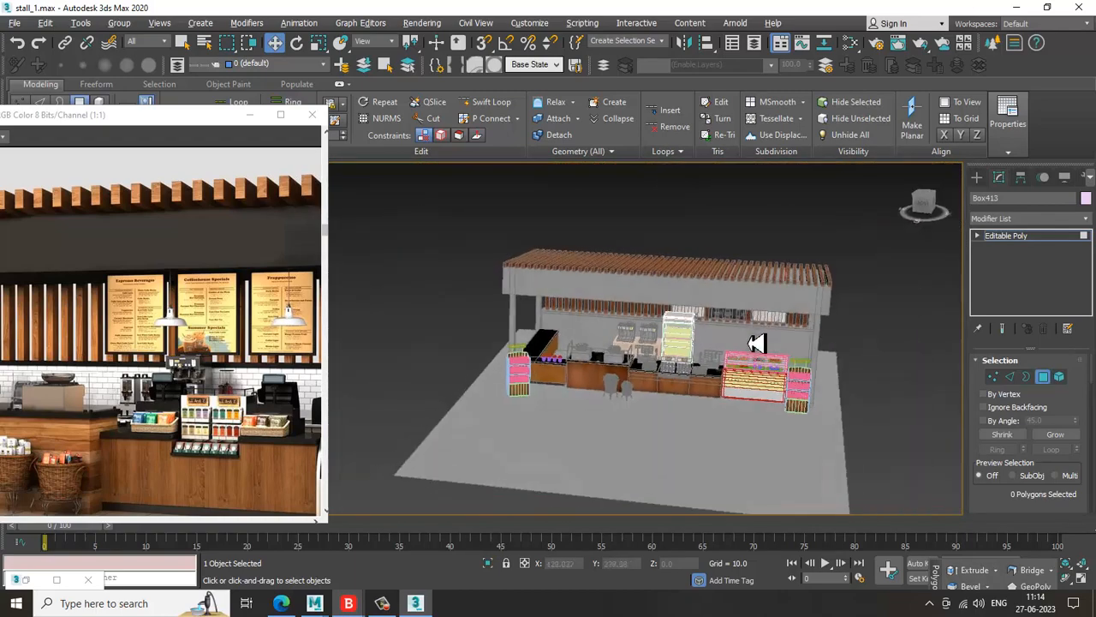
{"action": "middle_click_drag", "start_coordinate": [757, 343], "coordinate": [625, 353], "text": "alt"}
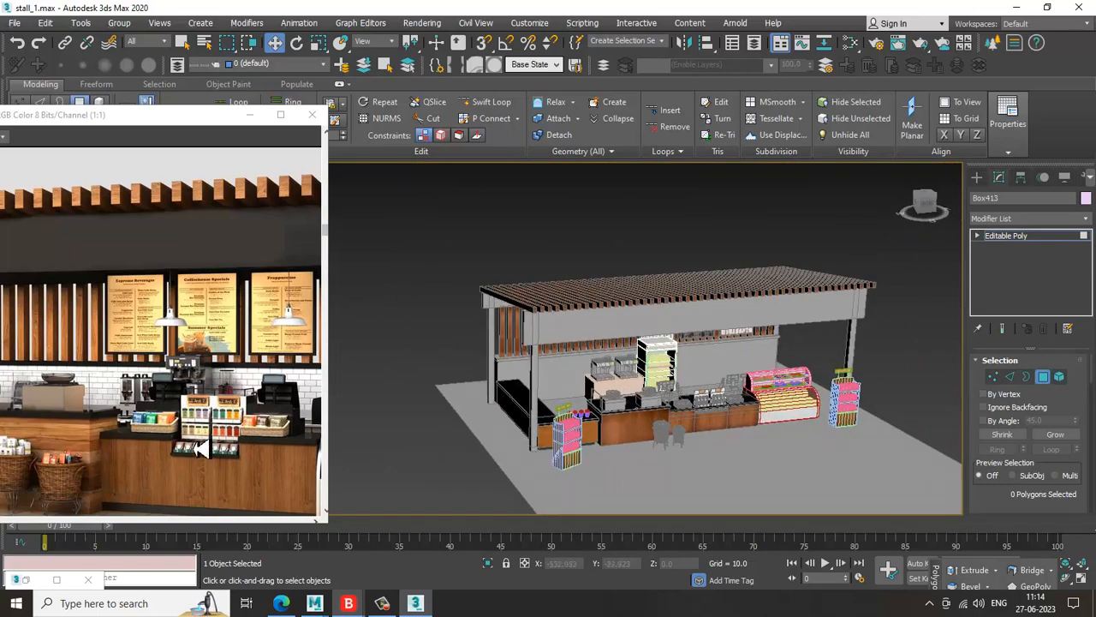
{"action": "scroll", "coordinate": [661, 370], "scroll_direction": "up", "scroll_amount": 10}
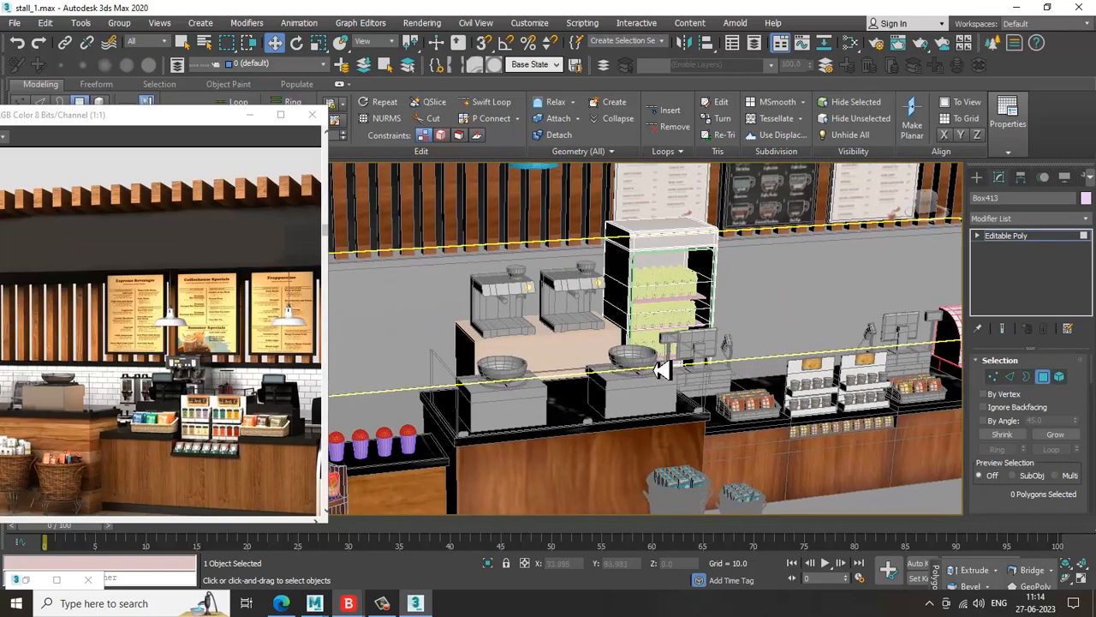
{"action": "scroll", "coordinate": [662, 370], "scroll_direction": "up", "scroll_amount": 6}
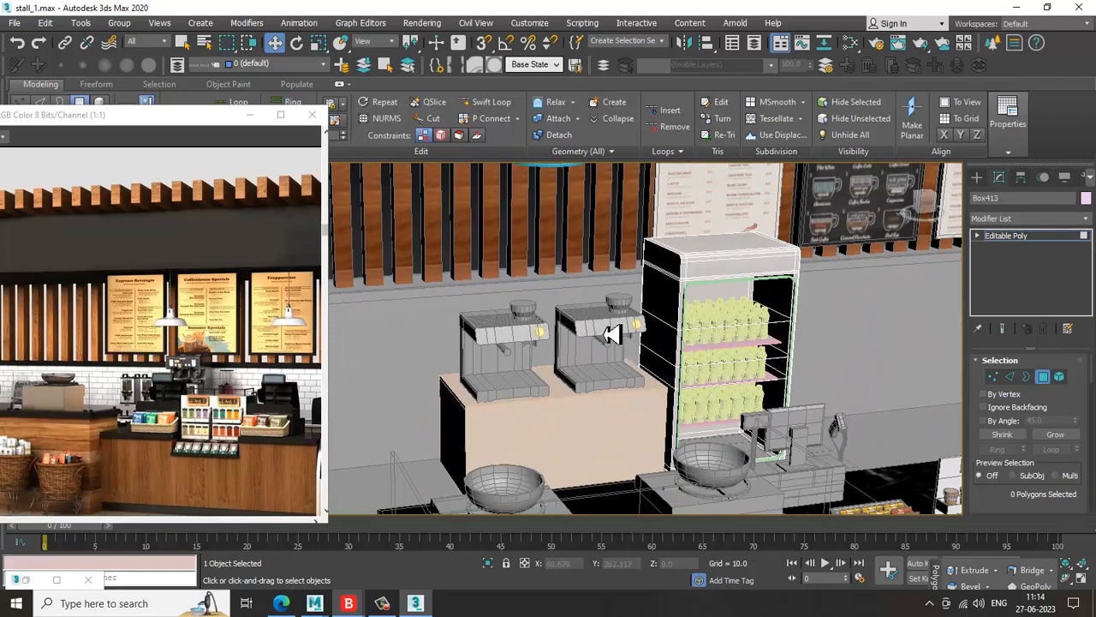
{"action": "left_click", "coordinate": [610, 345]}
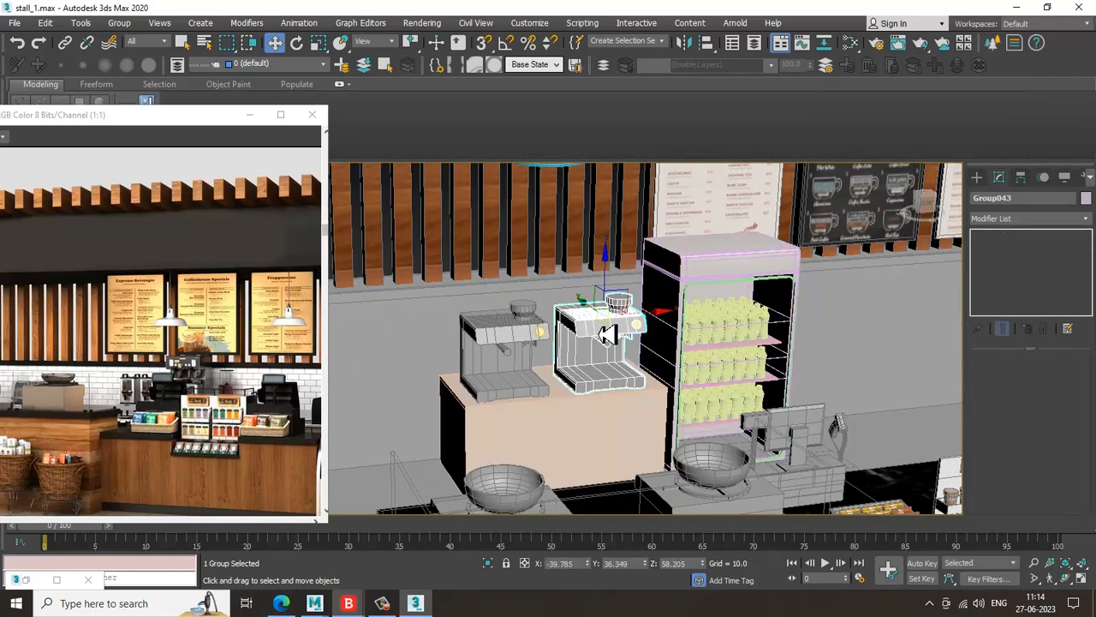
{"action": "scroll", "coordinate": [703, 351], "scroll_direction": "up", "scroll_amount": 3}
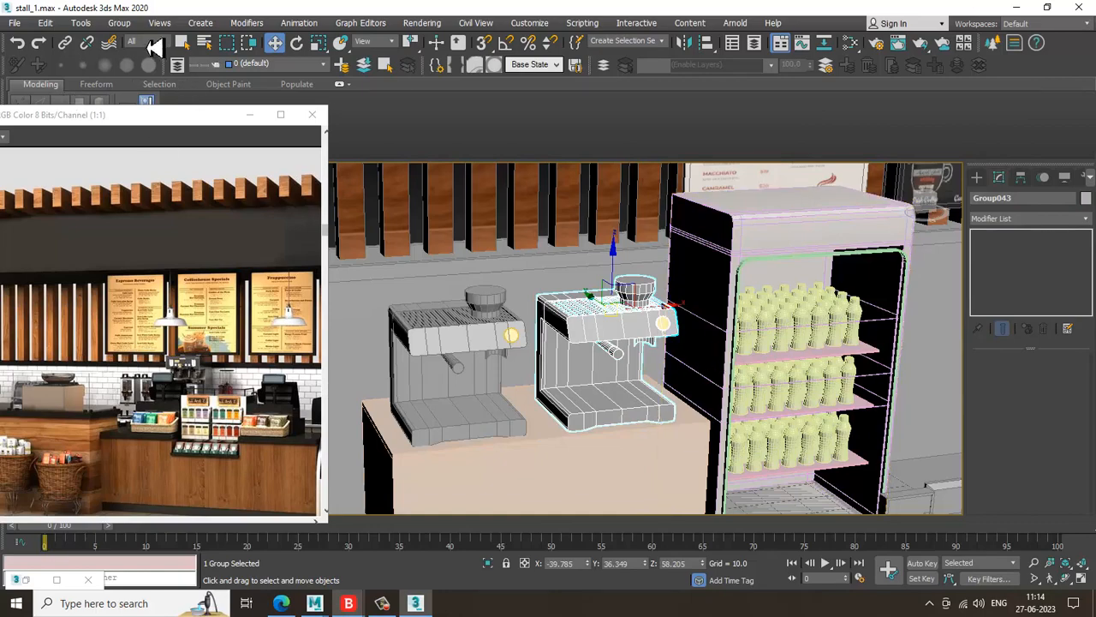
{"action": "left_click", "coordinate": [120, 23]}
{"action": "left_click", "coordinate": [134, 64]}
{"action": "left_click", "coordinate": [610, 339]}
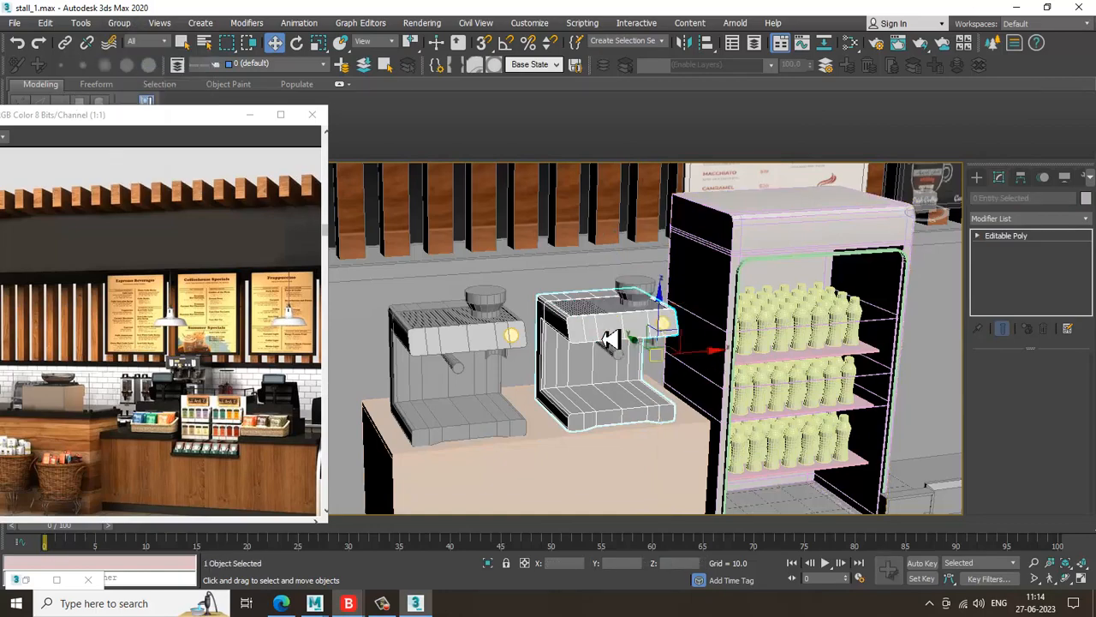
{"action": "scroll", "coordinate": [610, 340], "scroll_direction": "up", "scroll_amount": 4}
Create a new VRayMtl with a near-black diffuse colour (10, 10, 10)
{"action": "key", "text": "m"}
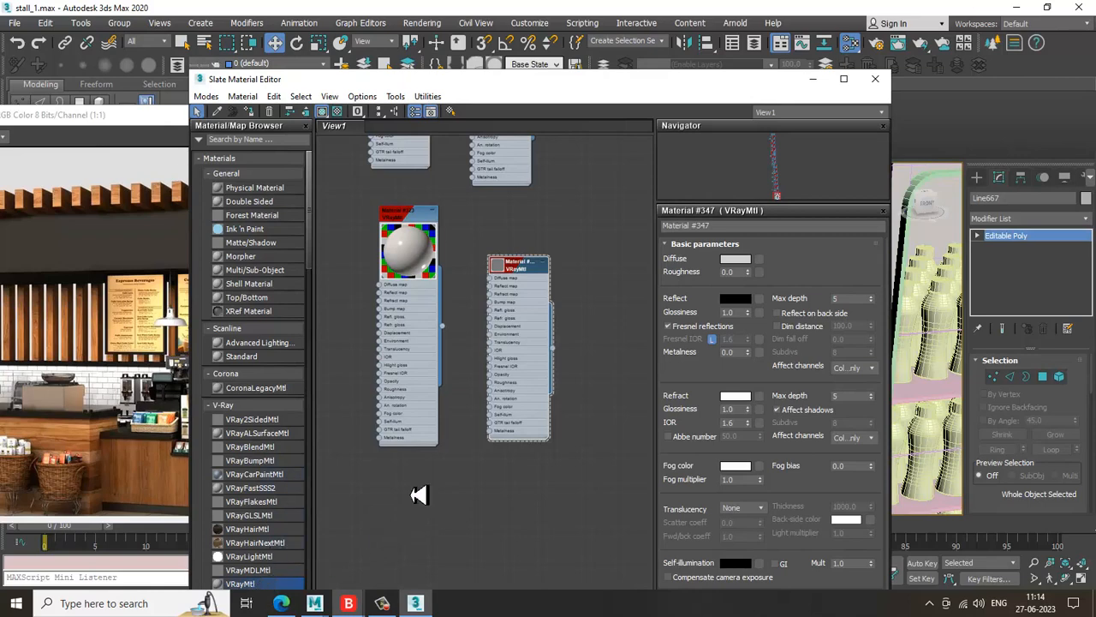
{"action": "left_click", "coordinate": [419, 495]}
{"action": "left_click", "coordinate": [739, 260]}
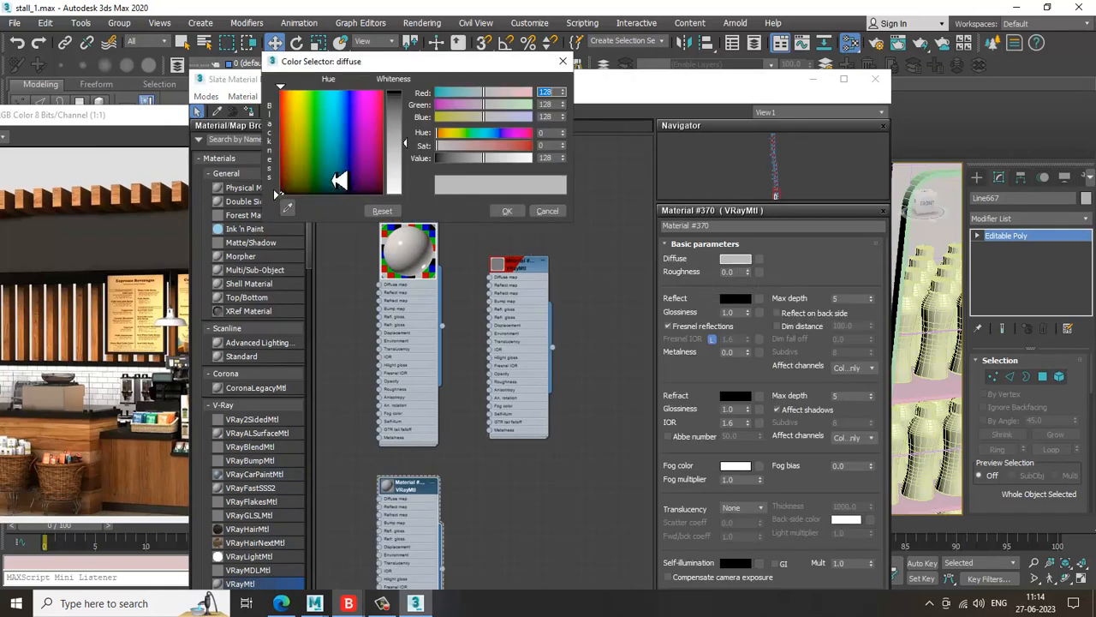
{"action": "left_click_drag", "start_coordinate": [414, 149], "coordinate": [417, 103]}
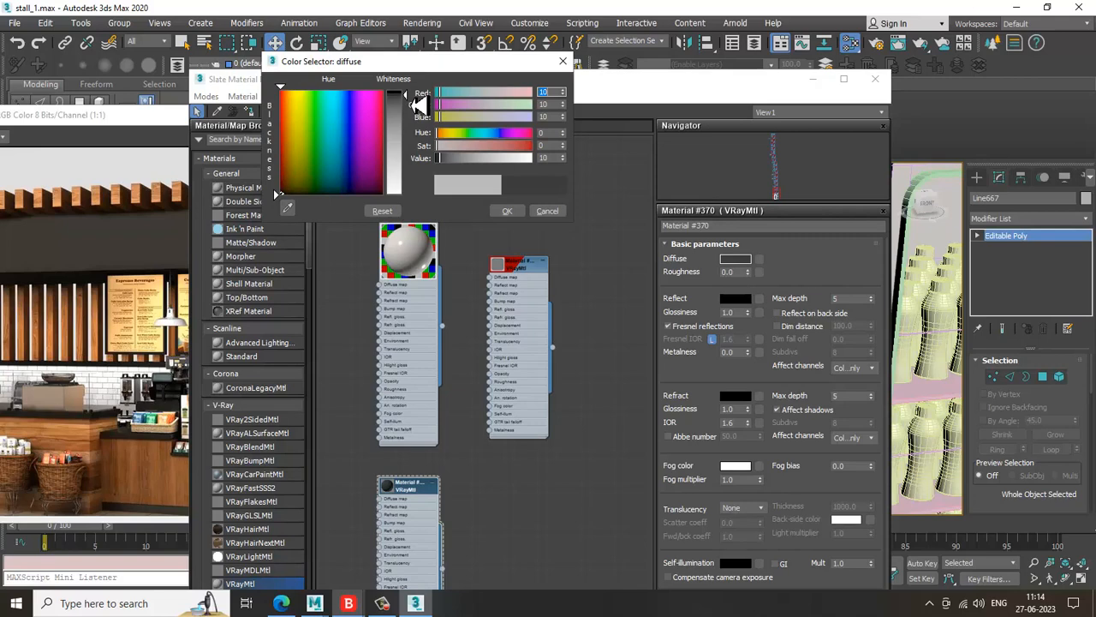
{"action": "left_click", "coordinate": [507, 210]}
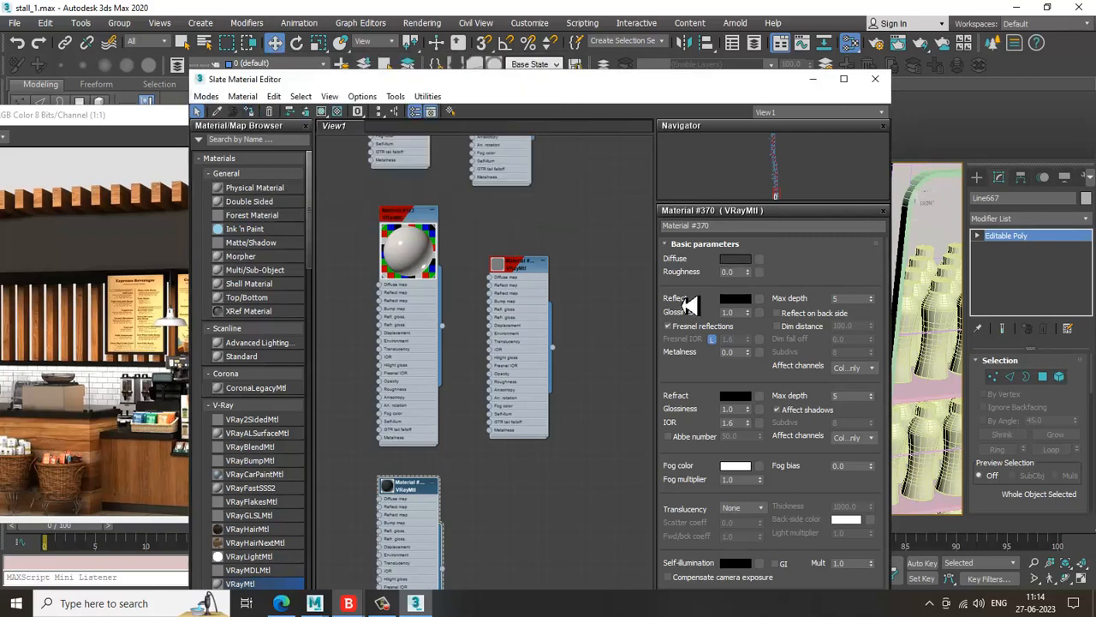
Give the near-black material a grey reflection colour and 0.92 glossiness, and assign it to the coffee machine's body
{"action": "left_click", "coordinate": [736, 300]}
{"action": "left_click_drag", "start_coordinate": [416, 96], "coordinate": [420, 116]}
{"action": "left_click", "coordinate": [507, 210]}
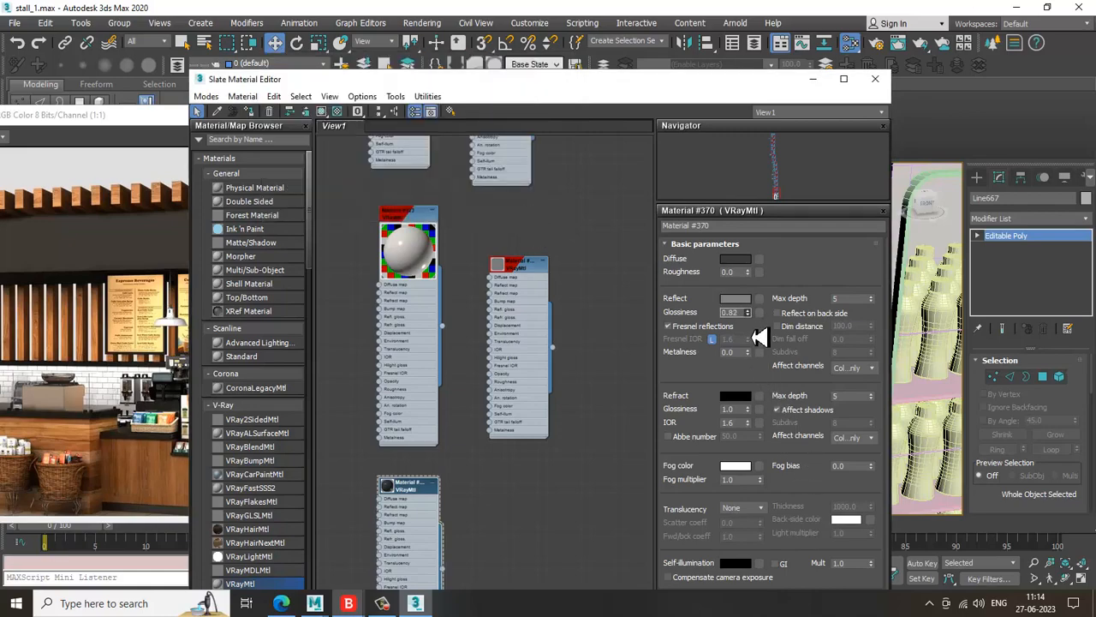
{"action": "left_click", "coordinate": [813, 79]}
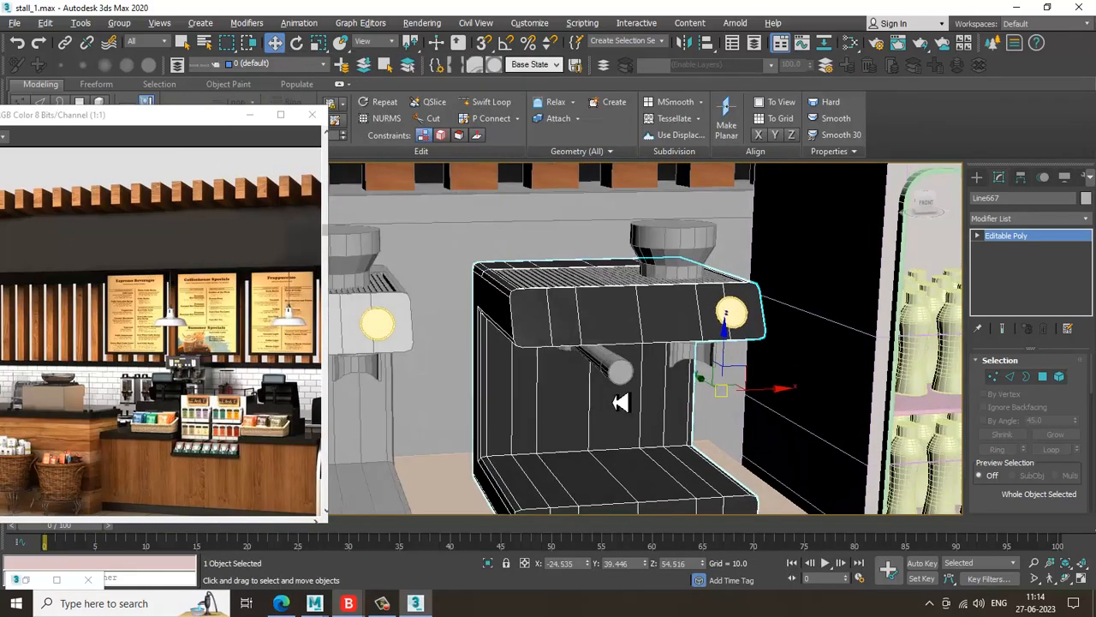
Assign the glossy near-black material to the coffee machine's top hopper, dispensing spout and front handle
{"action": "left_click", "coordinate": [692, 245]}
{"action": "left_click", "coordinate": [694, 363], "text": "ctrl"}
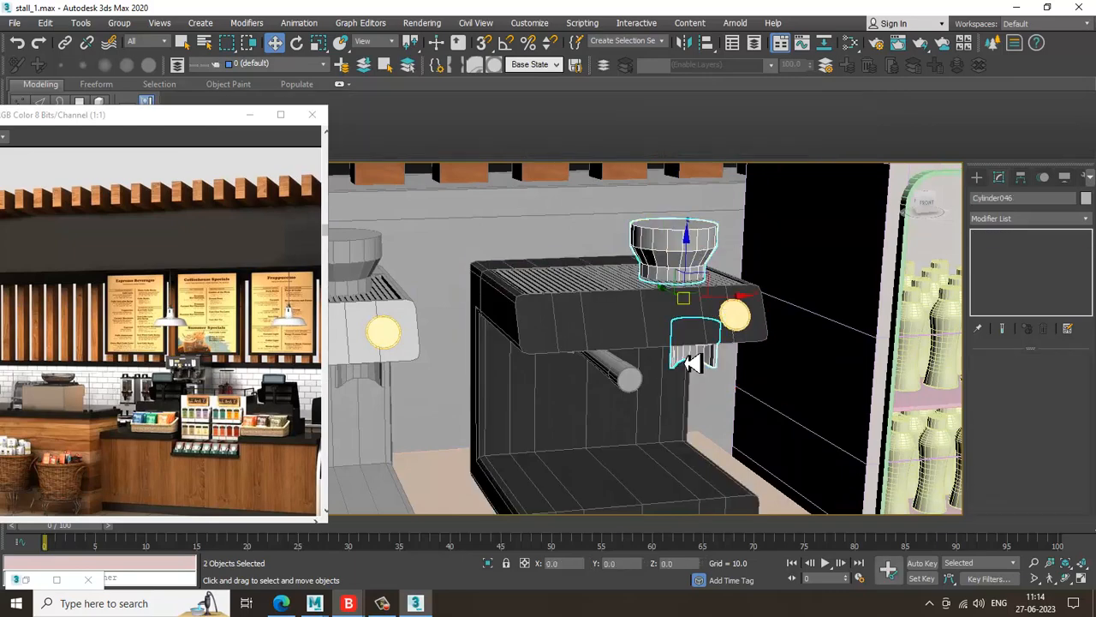
{"action": "key", "text": "m"}
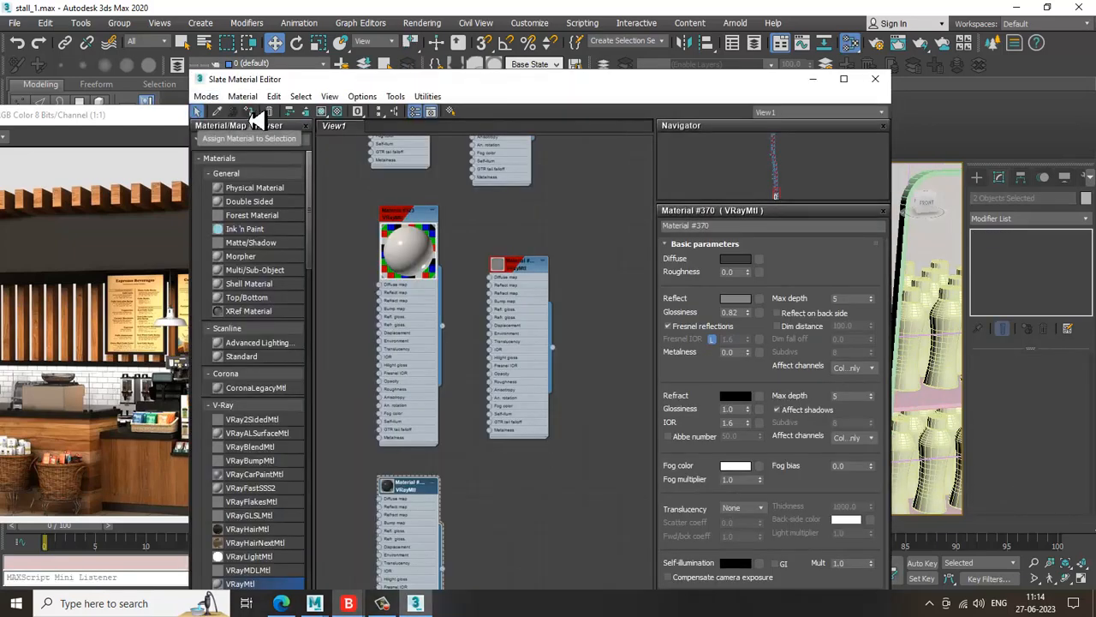
{"action": "left_click", "coordinate": [255, 120]}
{"action": "left_click", "coordinate": [813, 79]}
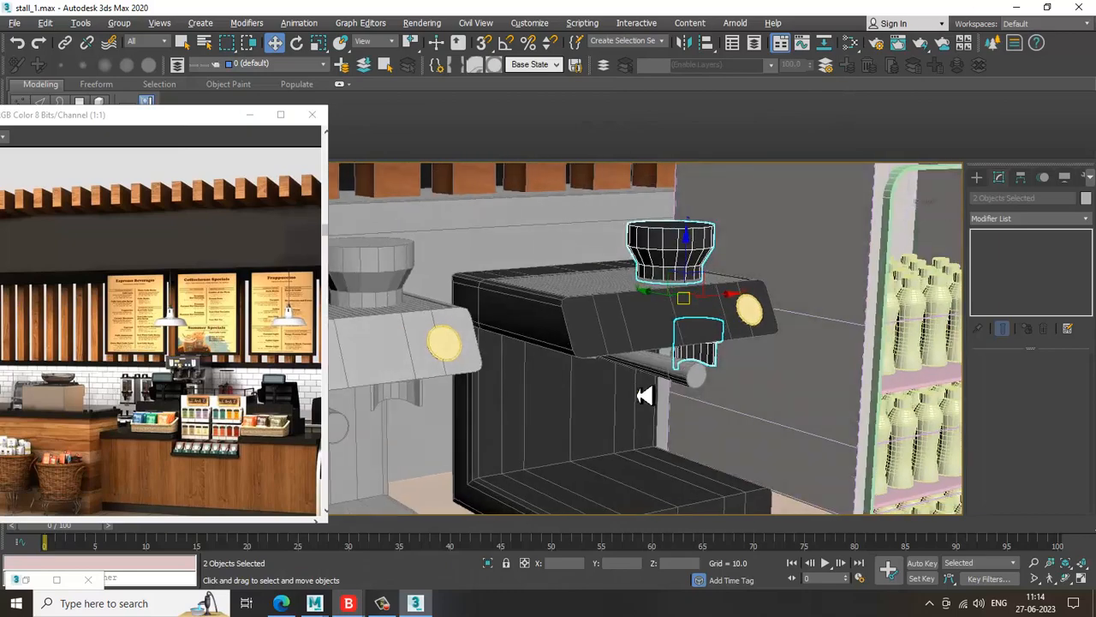
{"action": "left_click", "coordinate": [656, 372]}
{"action": "key", "text": "m"}
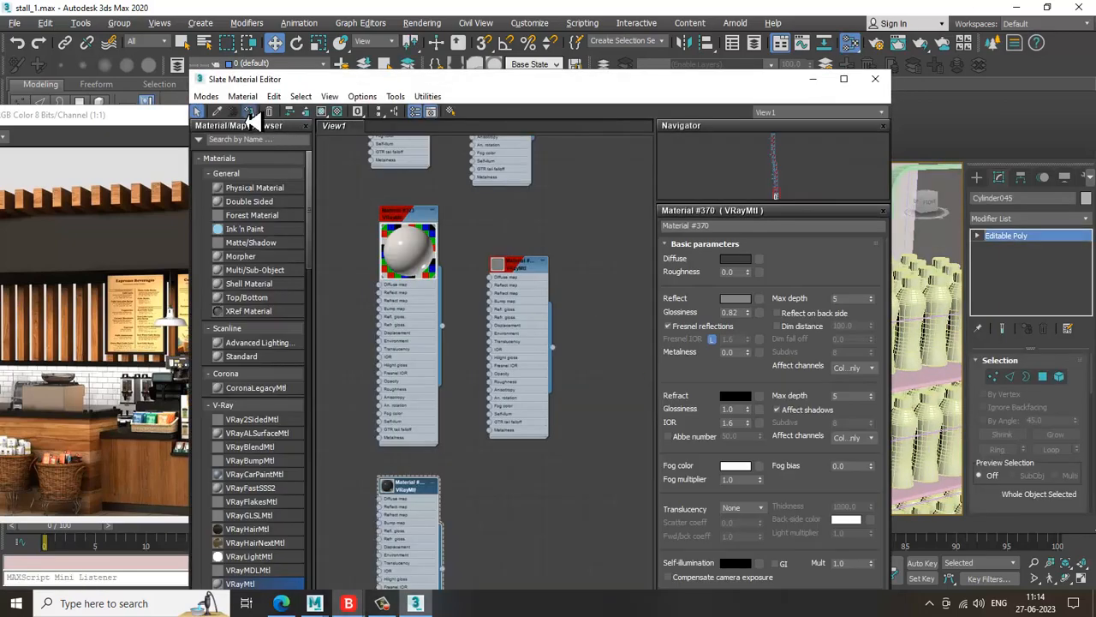
{"action": "left_click", "coordinate": [813, 79]}
In the top view, select all parts across the coffee machine's top and take stray stall objects out of the selection
{"action": "middle_click_drag", "start_coordinate": [704, 326], "coordinate": [839, 480], "text": "alt"}
{"action": "scroll", "coordinate": [709, 379], "scroll_direction": "up", "scroll_amount": 2}
{"action": "scroll", "coordinate": [643, 443], "scroll_direction": "up", "scroll_amount": 4}
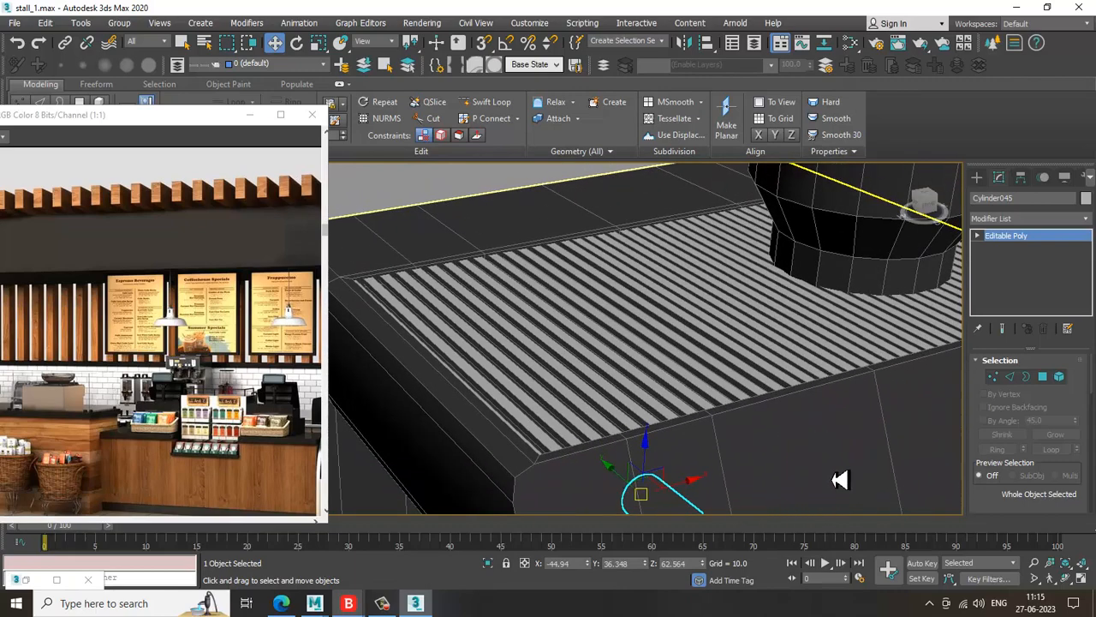
{"action": "left_click", "coordinate": [558, 453]}
{"action": "key", "text": "t"}
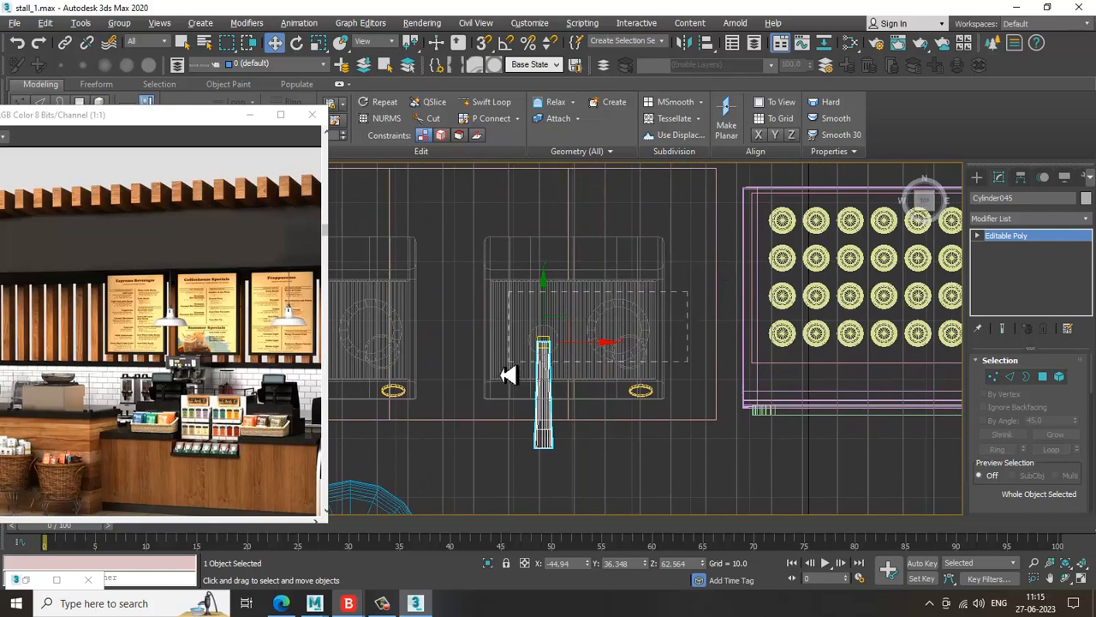
{"action": "left_click_drag", "start_coordinate": [509, 375], "coordinate": [478, 369]}
{"action": "left_click_drag", "start_coordinate": [794, 216], "coordinate": [714, 431], "text": "alt"}
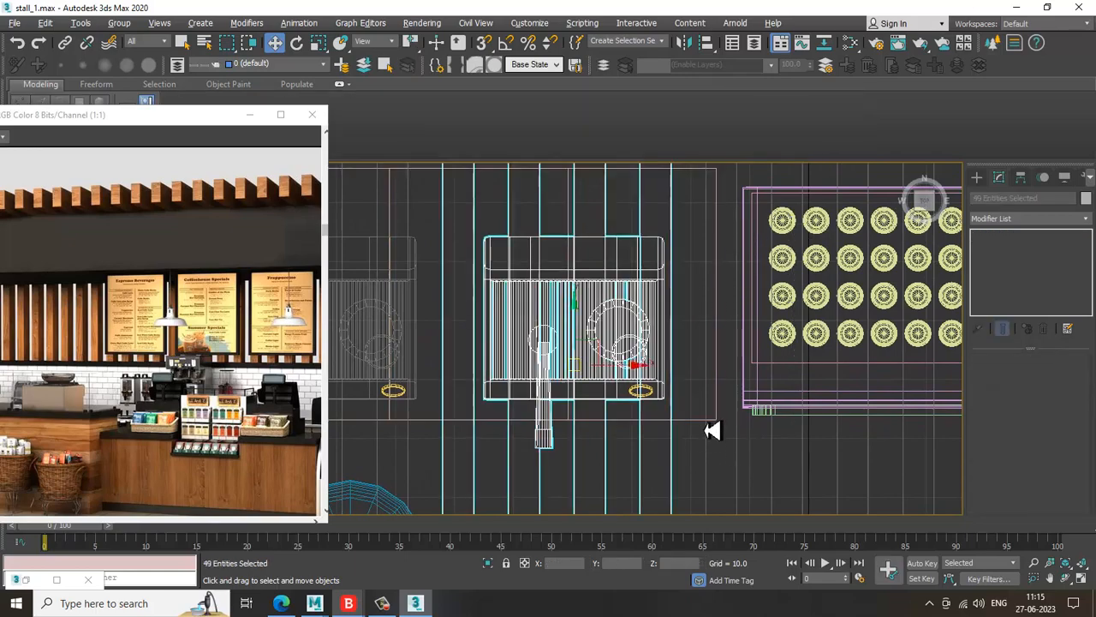
{"action": "left_click", "coordinate": [716, 190], "text": "alt"}
In the perspective view, deselect the machine's body, hopper and spout parts, keeping only the top grille bars selected
{"action": "key", "text": "alt+w"}
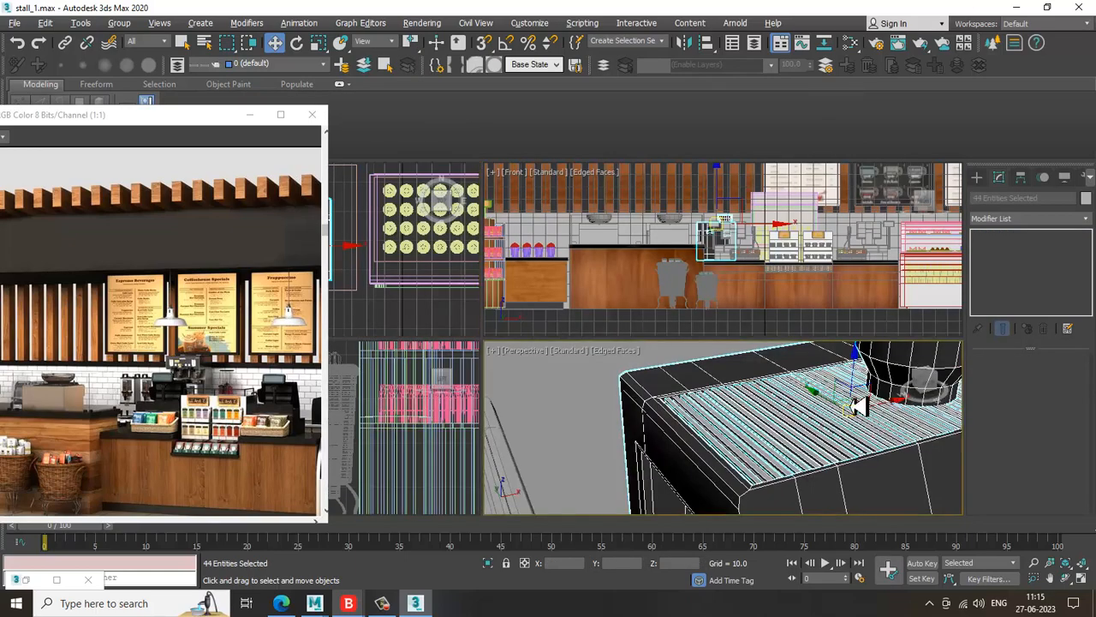
{"action": "middle_click_drag", "start_coordinate": [859, 406], "coordinate": [805, 386]}
{"action": "key", "text": "alt+w"}
{"action": "middle_click_drag", "start_coordinate": [802, 279], "coordinate": [791, 367]}
{"action": "left_click", "coordinate": [783, 352], "text": "alt"}
{"action": "scroll", "coordinate": [784, 352], "scroll_direction": "down", "scroll_amount": 5}
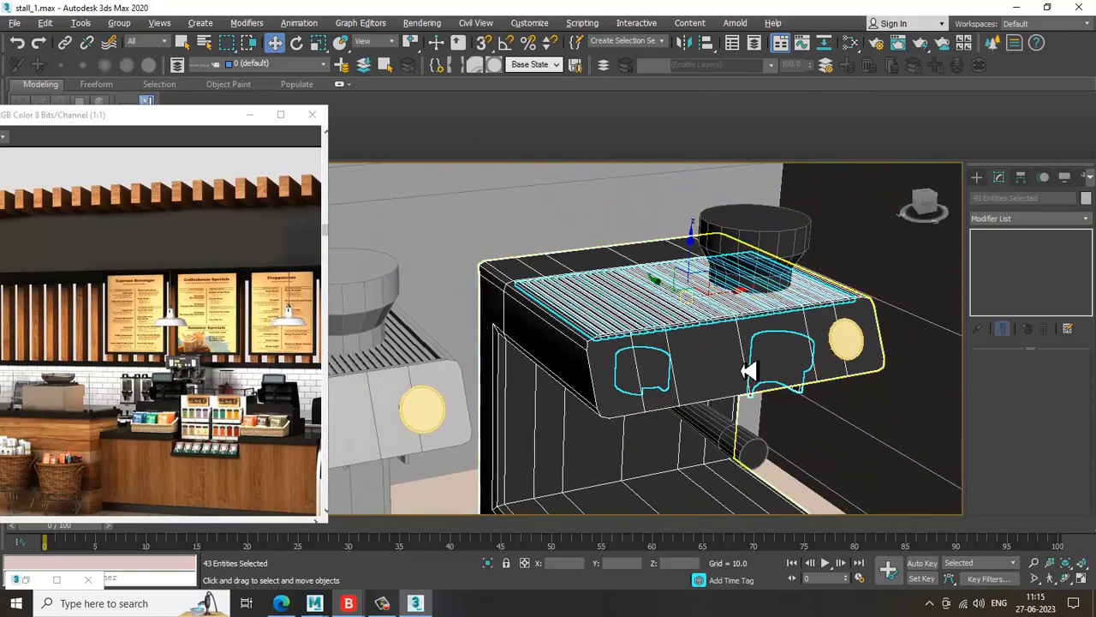
{"action": "left_click", "coordinate": [749, 372], "text": "alt"}
{"action": "scroll", "coordinate": [803, 436], "scroll_direction": "down", "scroll_amount": 3}
{"action": "middle_click_drag", "start_coordinate": [802, 436], "coordinate": [796, 398], "text": "alt"}
{"action": "scroll", "coordinate": [716, 426], "scroll_direction": "up", "scroll_amount": 4}
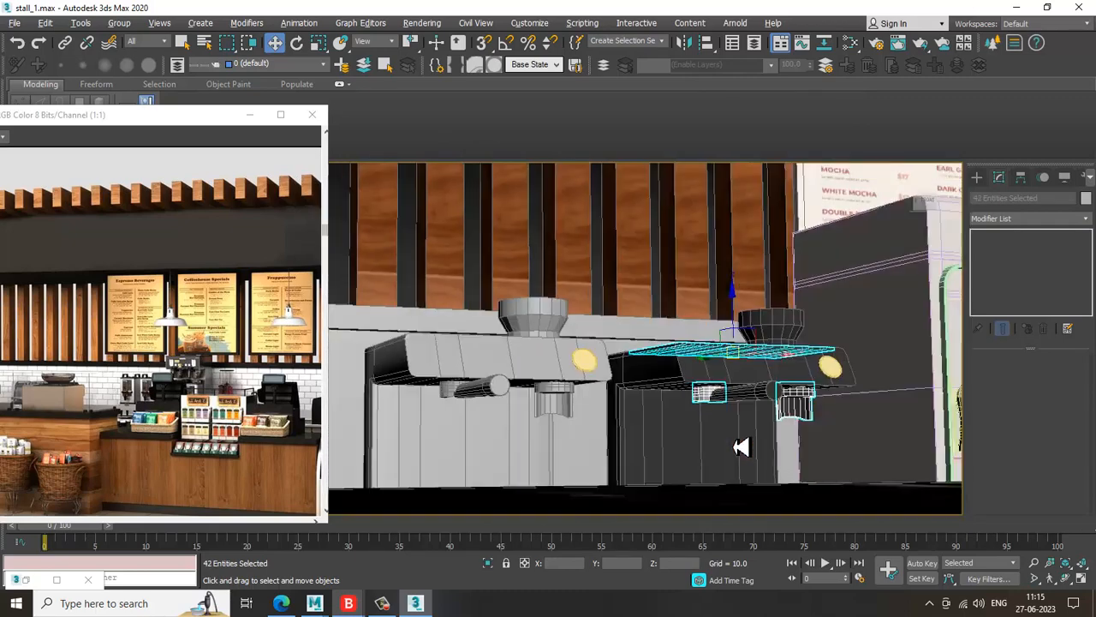
{"action": "left_click", "coordinate": [724, 381], "text": "alt"}
{"action": "left_click", "coordinate": [861, 396], "text": "alt"}
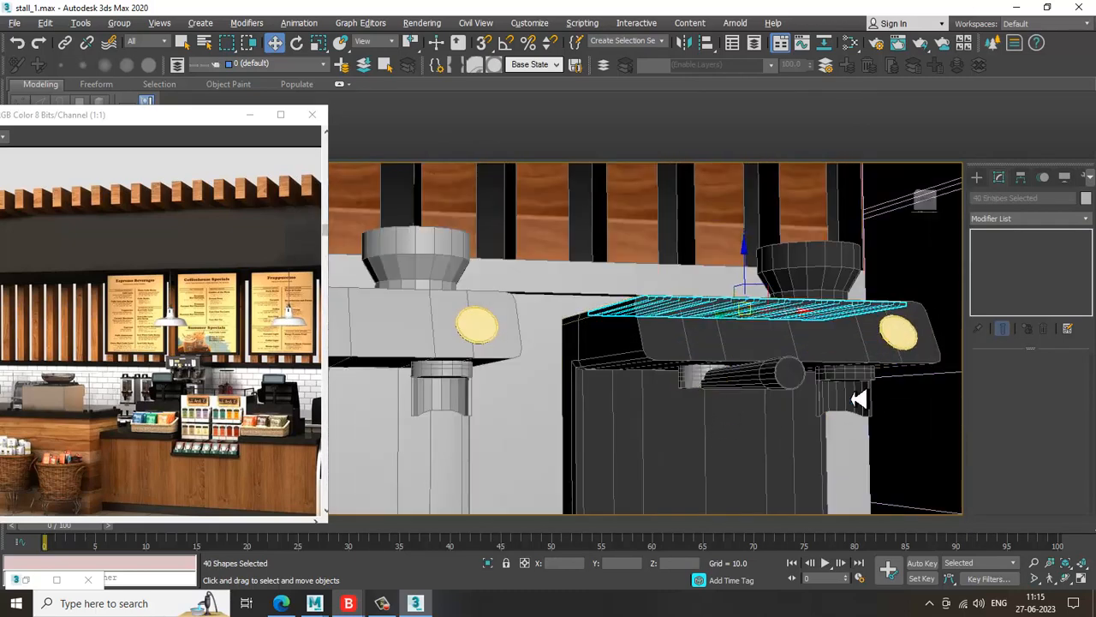
{"action": "middle_click_drag", "start_coordinate": [788, 391], "coordinate": [832, 432], "text": "alt"}
Create another VRayMtl with a near-black diffuse colour (5, 5, 5) and assign it to the grille bars
{"action": "key", "text": "m"}
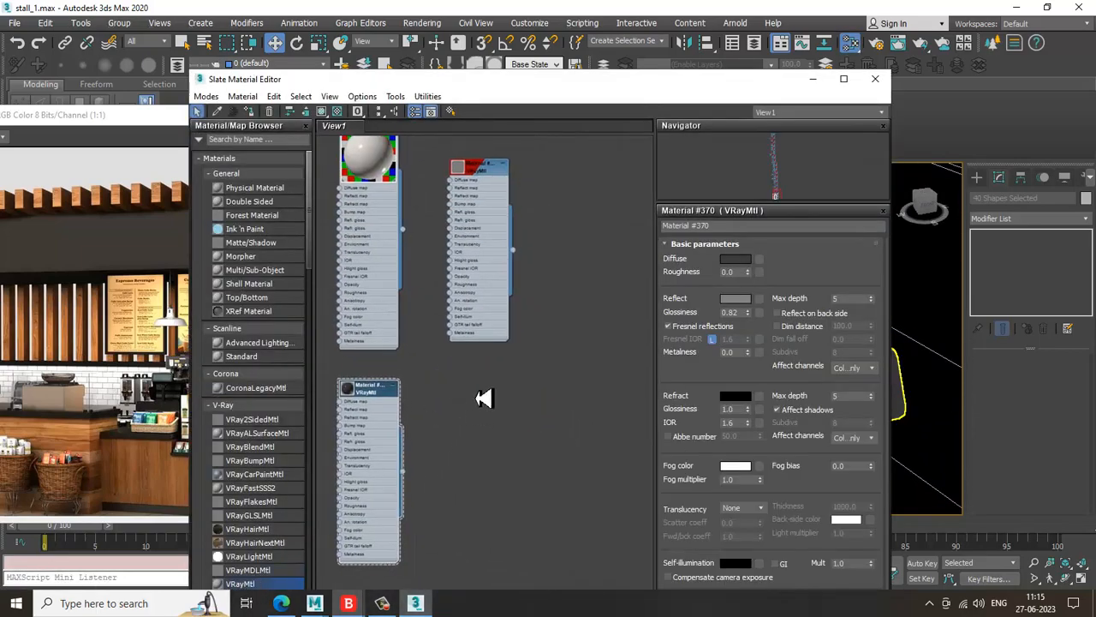
{"action": "left_click_drag", "start_coordinate": [483, 399], "coordinate": [481, 392], "text": "shift"}
{"action": "left_click", "coordinate": [735, 259]}
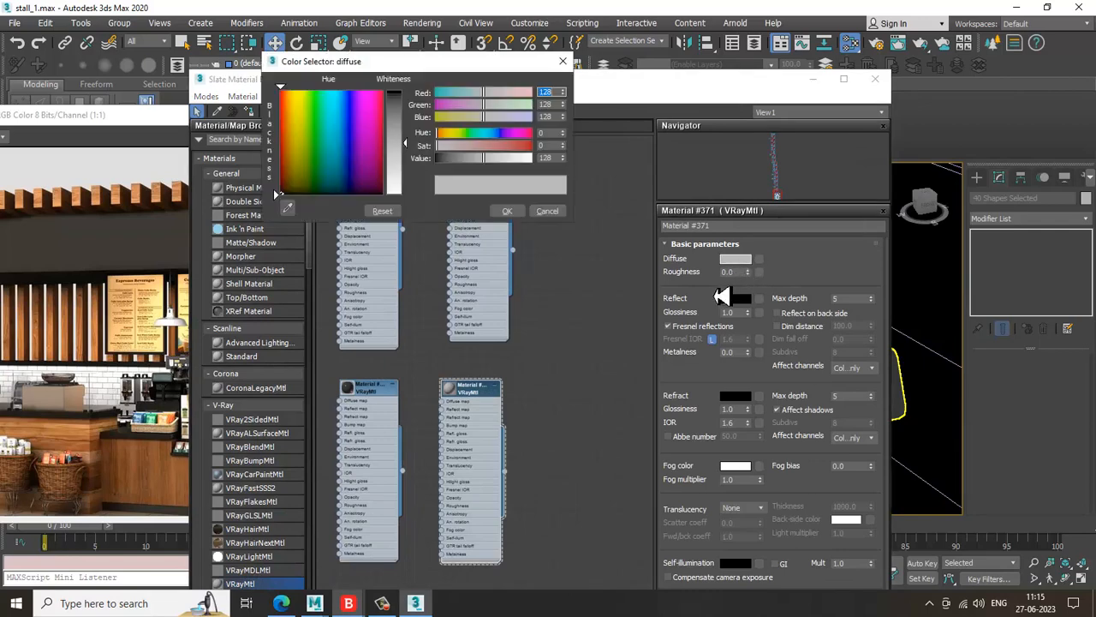
{"action": "left_click_drag", "start_coordinate": [427, 152], "coordinate": [415, 100]}
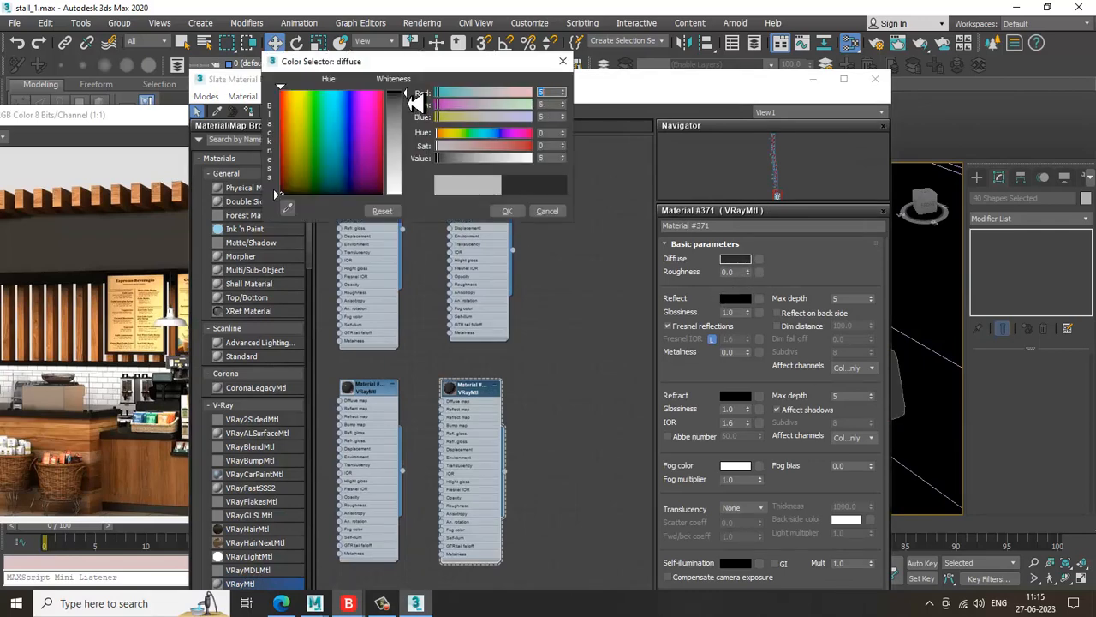
{"action": "left_click", "coordinate": [508, 212]}
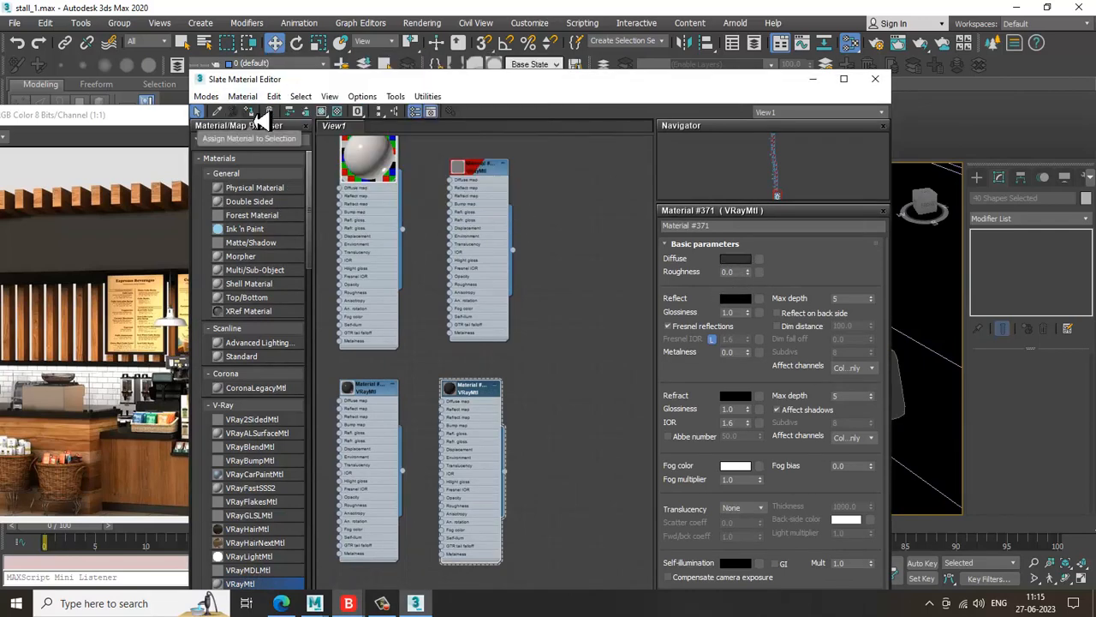
{"action": "left_click", "coordinate": [813, 79]}
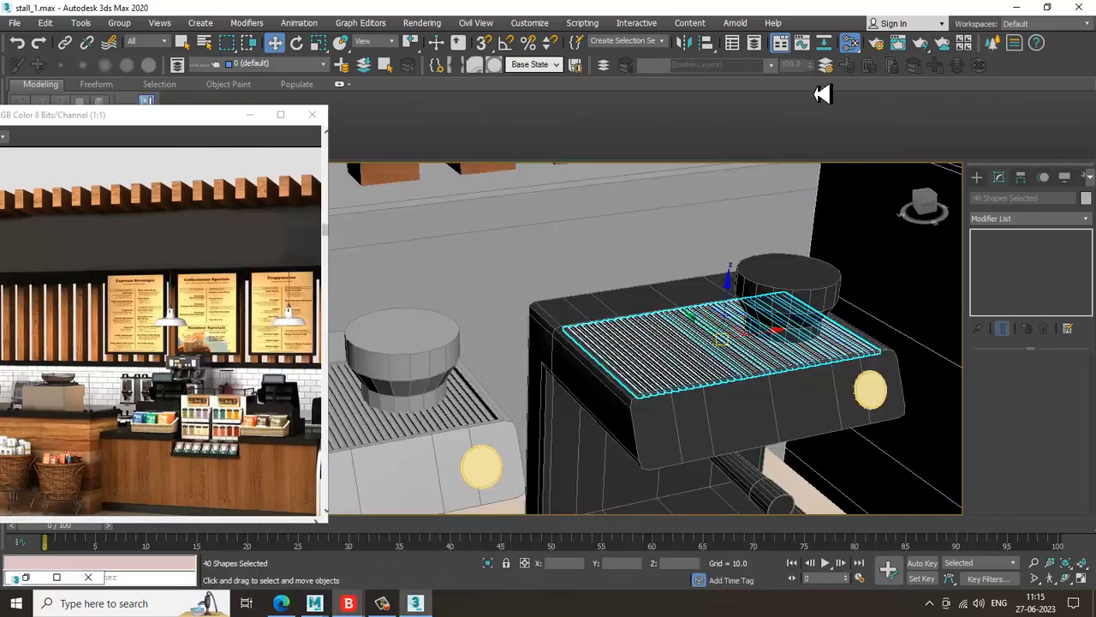
Compare the stall with the reference picture and select the front and rear post-and-beam frames together
{"action": "scroll", "coordinate": [715, 338], "scroll_direction": "down", "scroll_amount": 8}
{"action": "scroll", "coordinate": [685, 346], "scroll_direction": "down", "scroll_amount": 5}
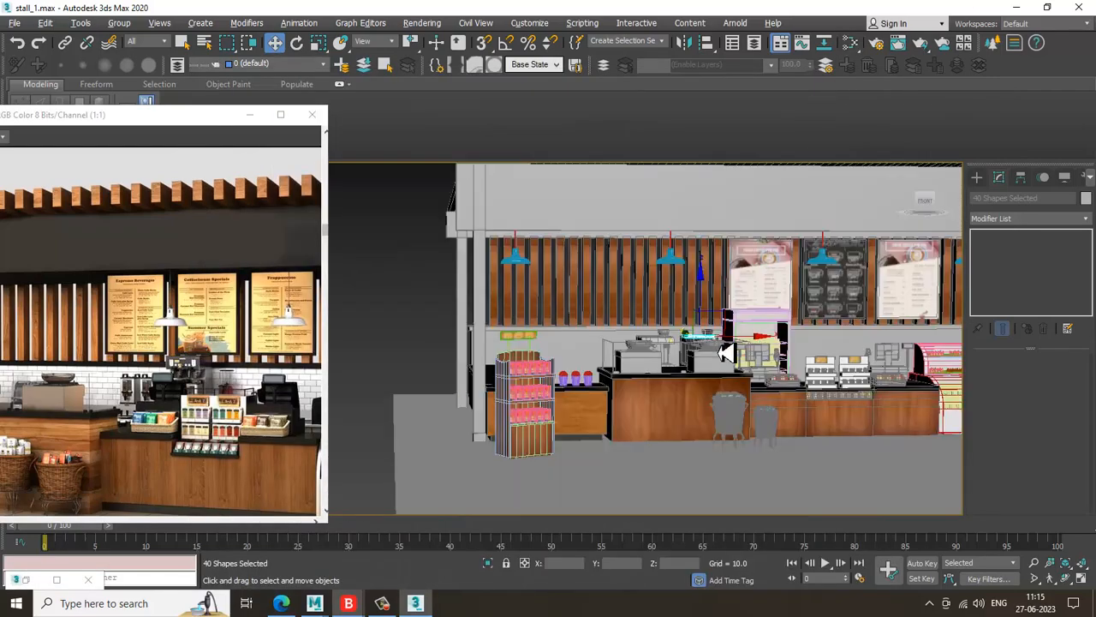
{"action": "middle_click_drag", "start_coordinate": [727, 354], "coordinate": [759, 359], "text": "alt"}
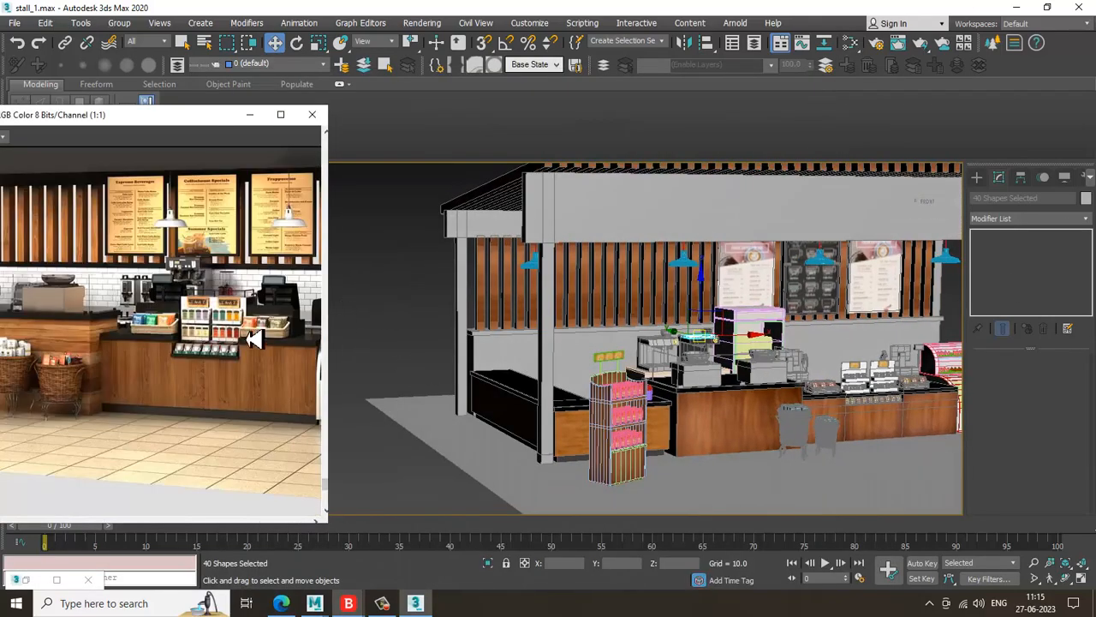
{"action": "scroll", "coordinate": [250, 353], "scroll_direction": "down", "scroll_amount": 1}
{"action": "left_click", "coordinate": [560, 214]}
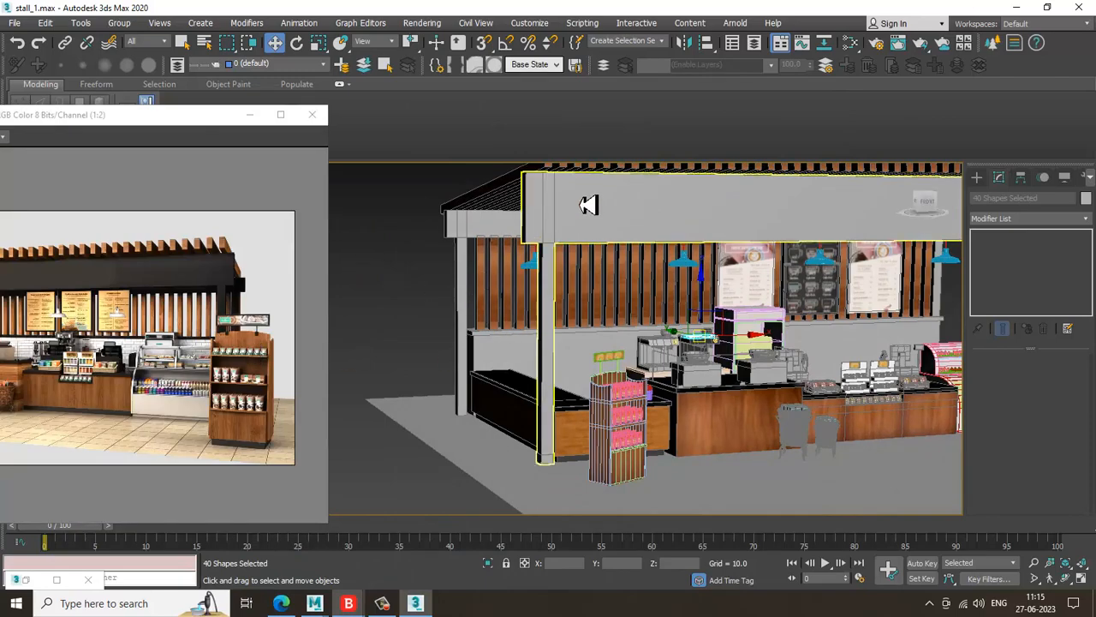
{"action": "scroll", "coordinate": [540, 295], "scroll_direction": "up", "scroll_amount": 2}
{"action": "left_click", "coordinate": [468, 230], "text": "ctrl"}
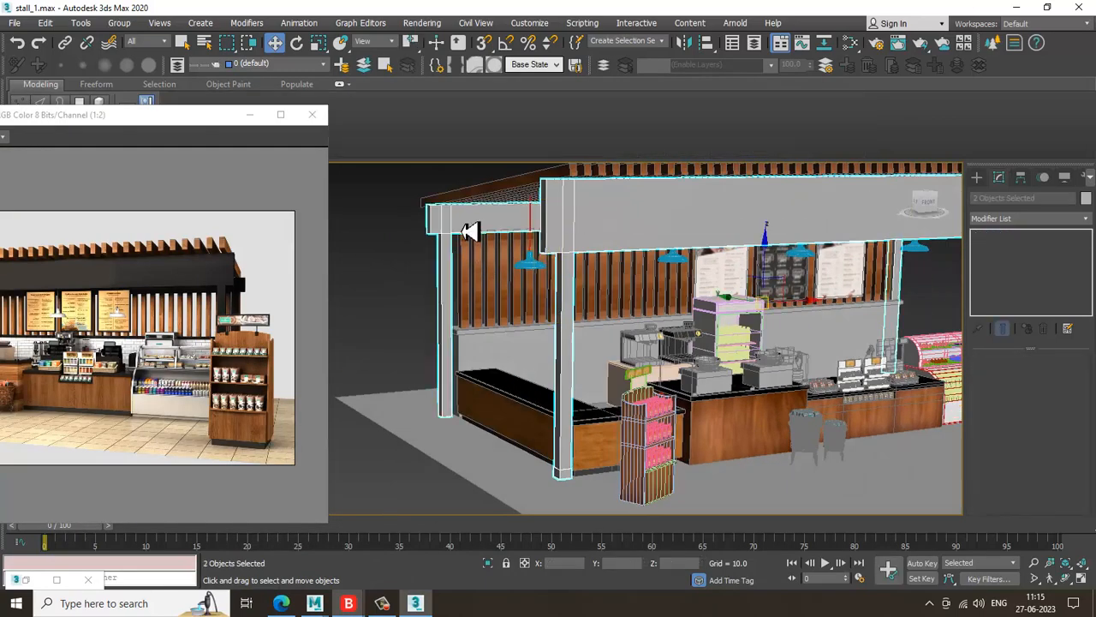
{"action": "scroll", "coordinate": [171, 294], "scroll_direction": "up", "scroll_amount": 1}
{"action": "scroll", "coordinate": [172, 294], "scroll_direction": "down", "scroll_amount": 1}
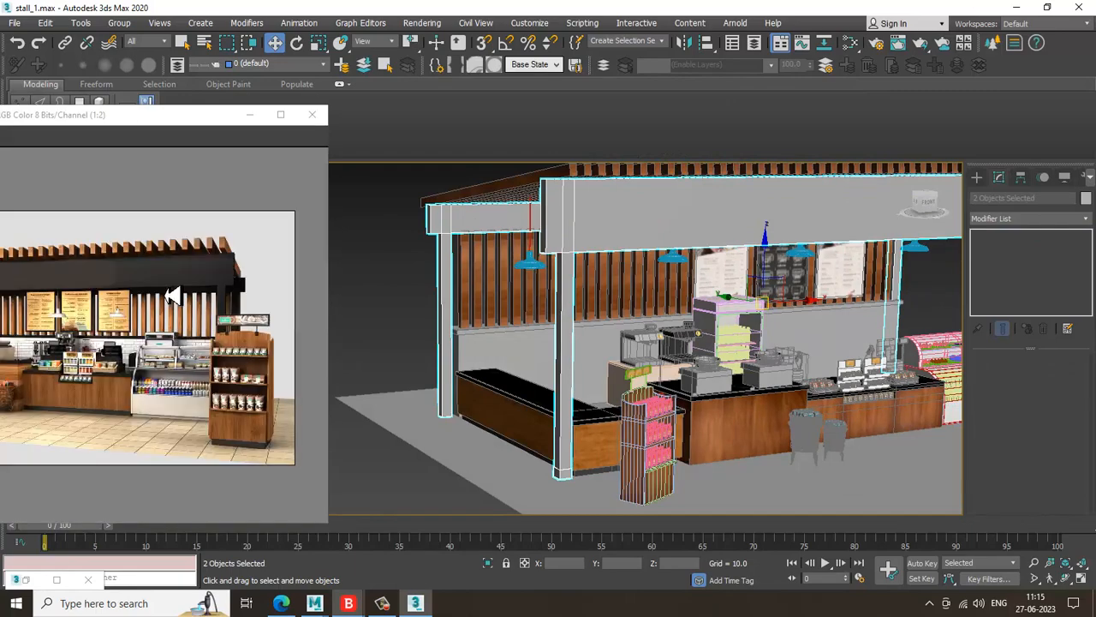
Create a new VRayMtl for the frames with a near-black diffuse colour (13, 13, 13)
{"action": "key", "text": "m"}
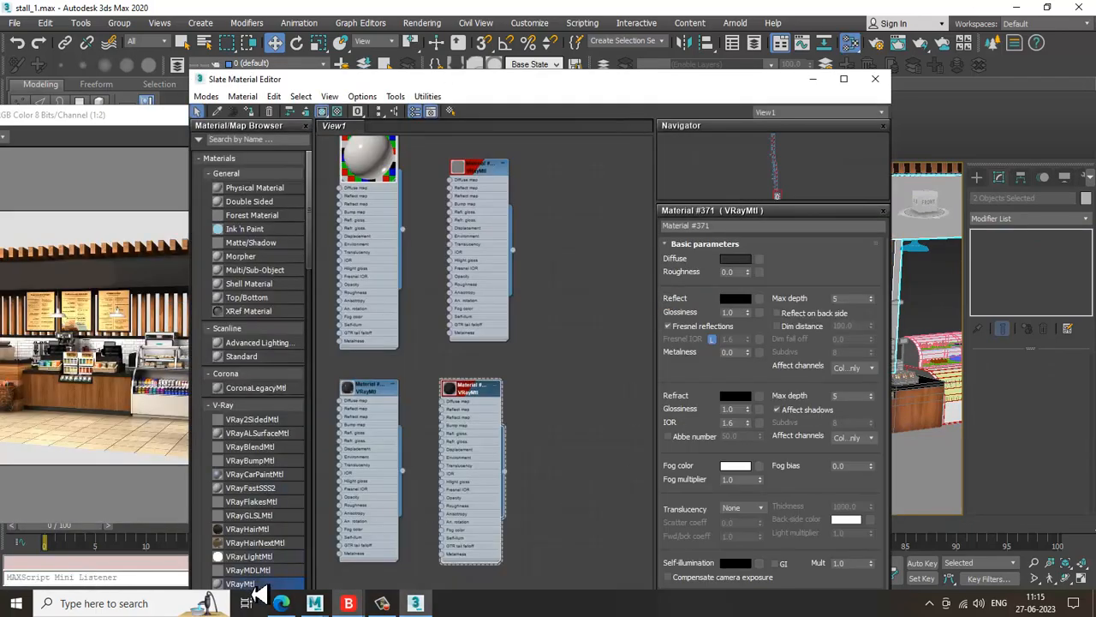
{"action": "left_click", "coordinate": [563, 356]}
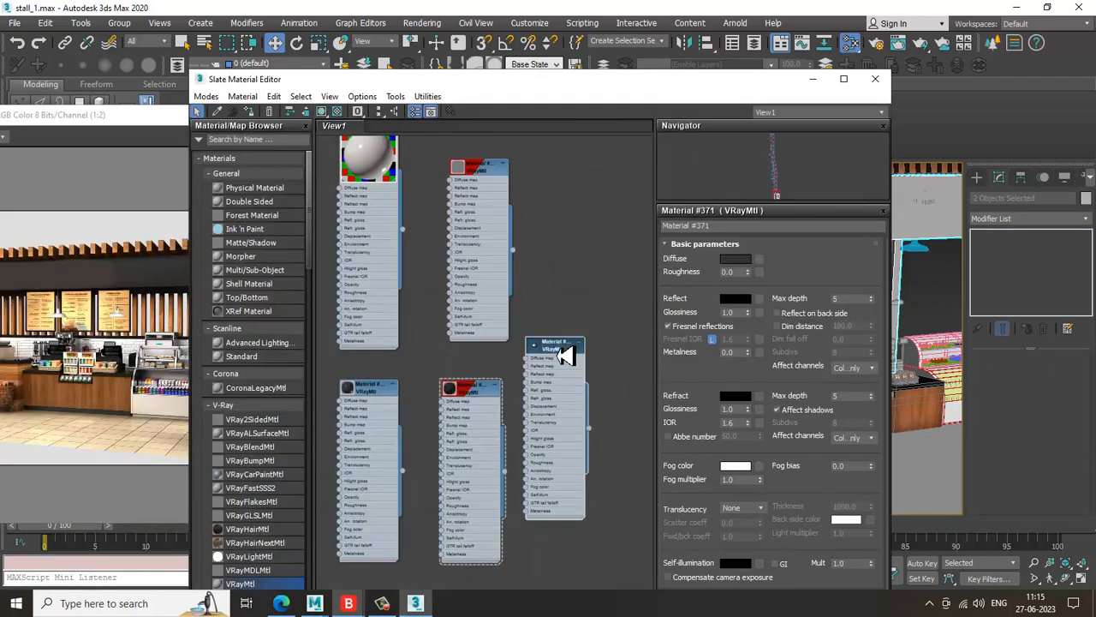
{"action": "left_click", "coordinate": [746, 259]}
{"action": "left_click_drag", "start_coordinate": [408, 150], "coordinate": [404, 104]}
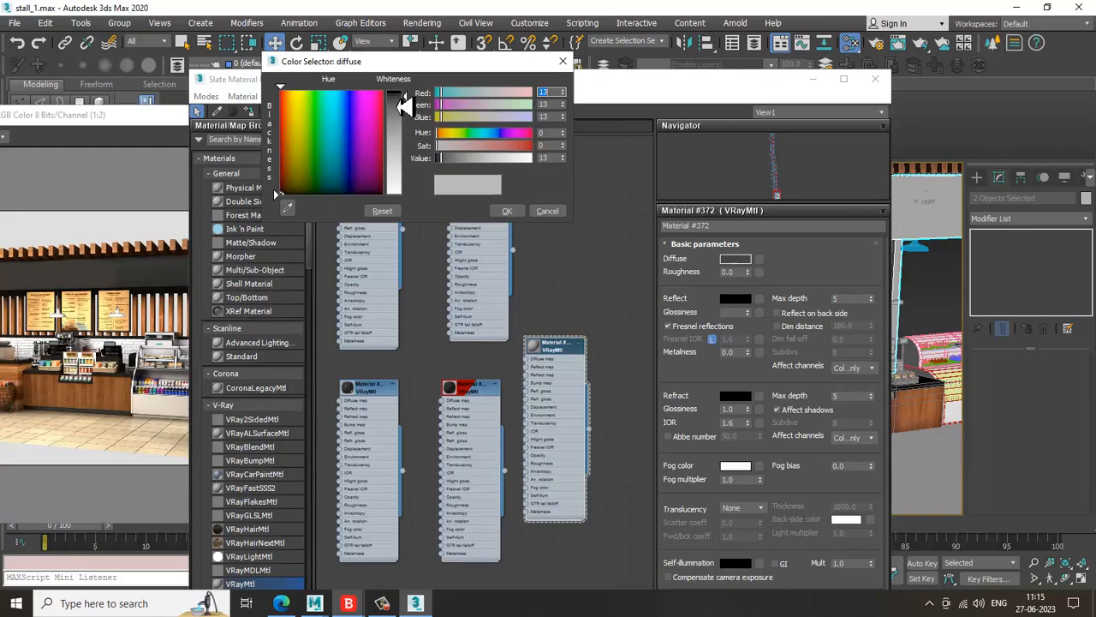
{"action": "left_click", "coordinate": [508, 211]}
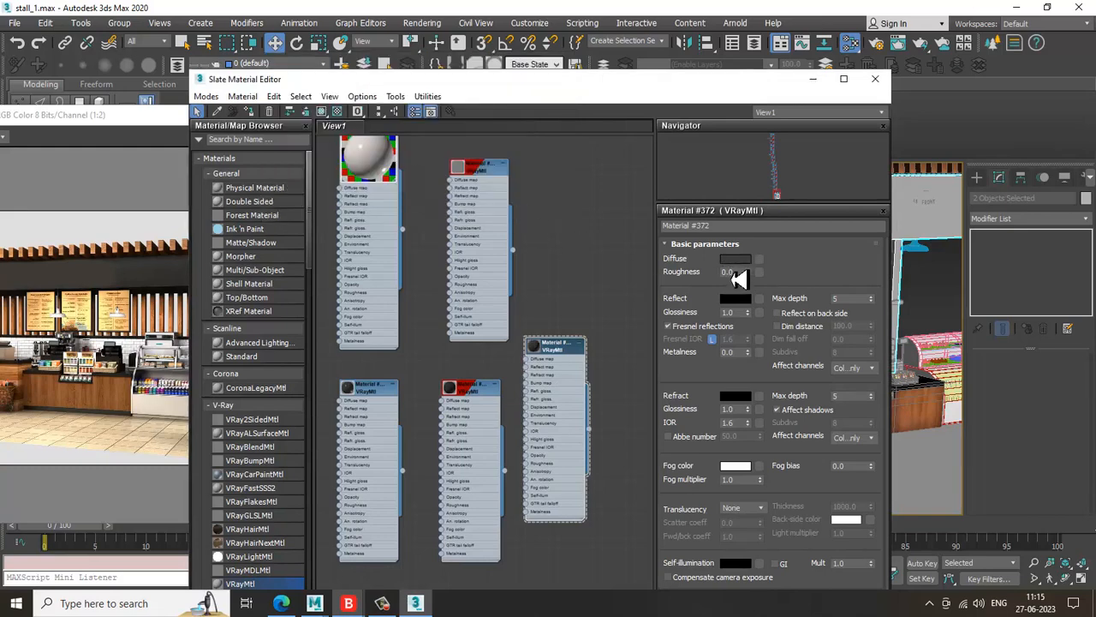
Set the frame material's reflection to dark grey (20, 20, 20) and assign it to both frames
{"action": "left_click", "coordinate": [736, 299]}
{"action": "left_click_drag", "start_coordinate": [410, 96], "coordinate": [412, 104]}
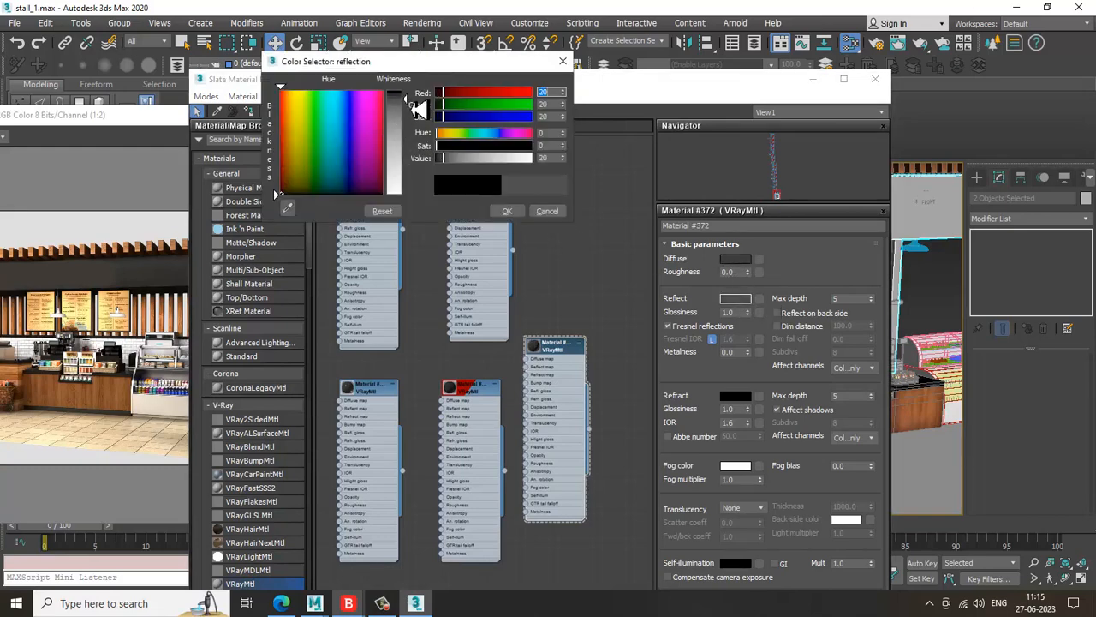
{"action": "left_click", "coordinate": [507, 211]}
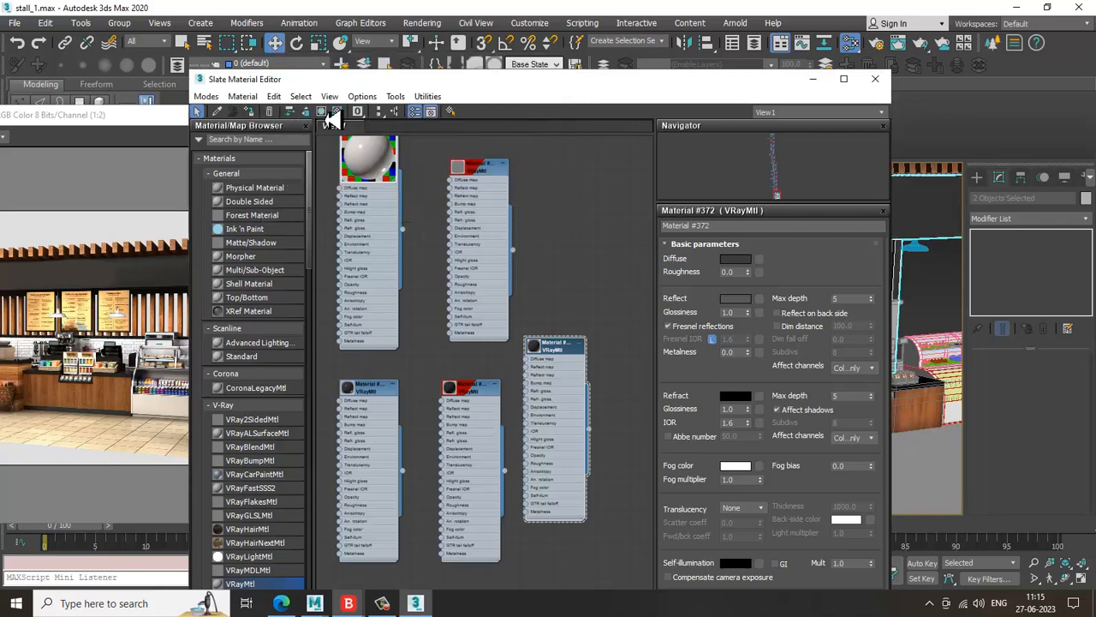
{"action": "scroll", "coordinate": [758, 376], "scroll_direction": "down", "scroll_amount": 1}
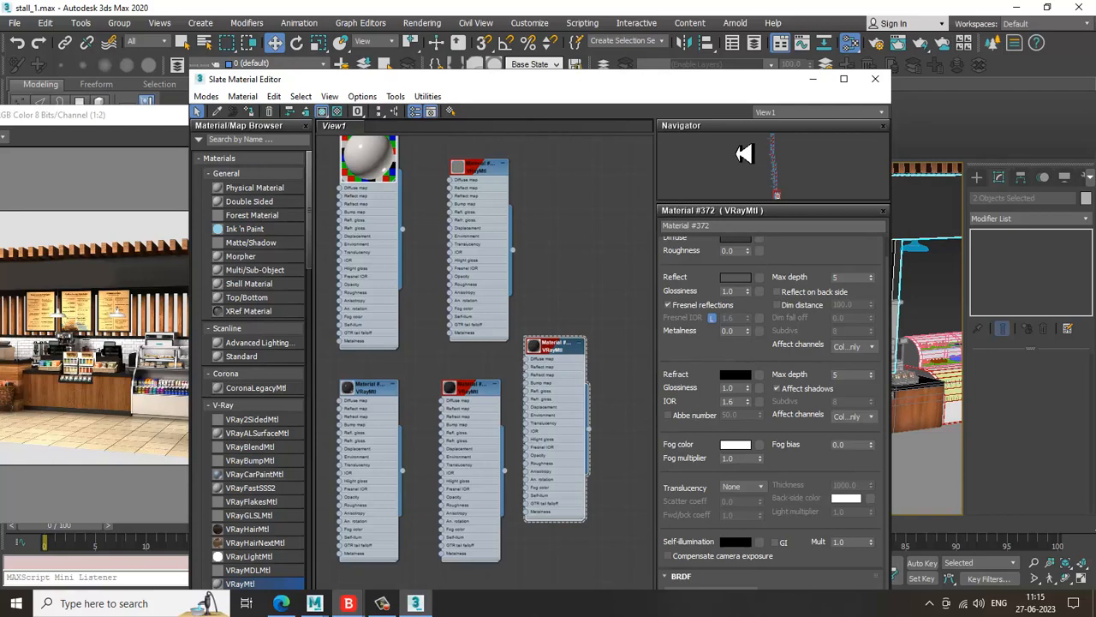
Move the frame material's node into free space and connect a new Noise map to its bump input
{"action": "left_click_drag", "start_coordinate": [563, 360], "coordinate": [627, 374]}
{"action": "middle_click_drag", "start_coordinate": [436, 448], "coordinate": [421, 179]}
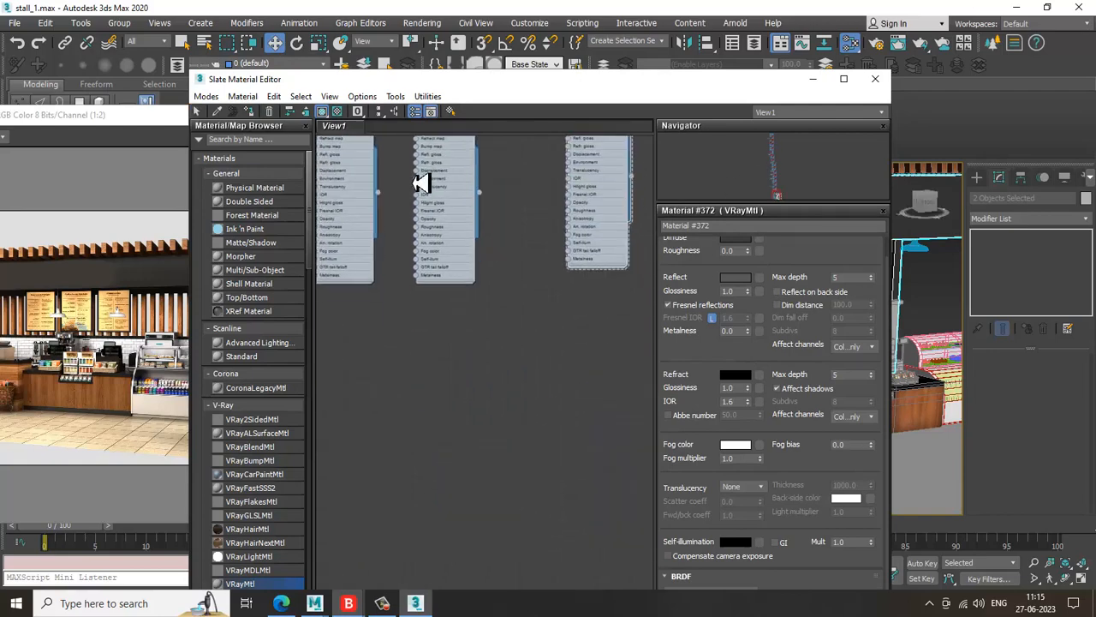
{"action": "middle_click_drag", "start_coordinate": [580, 324], "coordinate": [589, 373]}
{"action": "left_click_drag", "start_coordinate": [628, 180], "coordinate": [626, 460]}
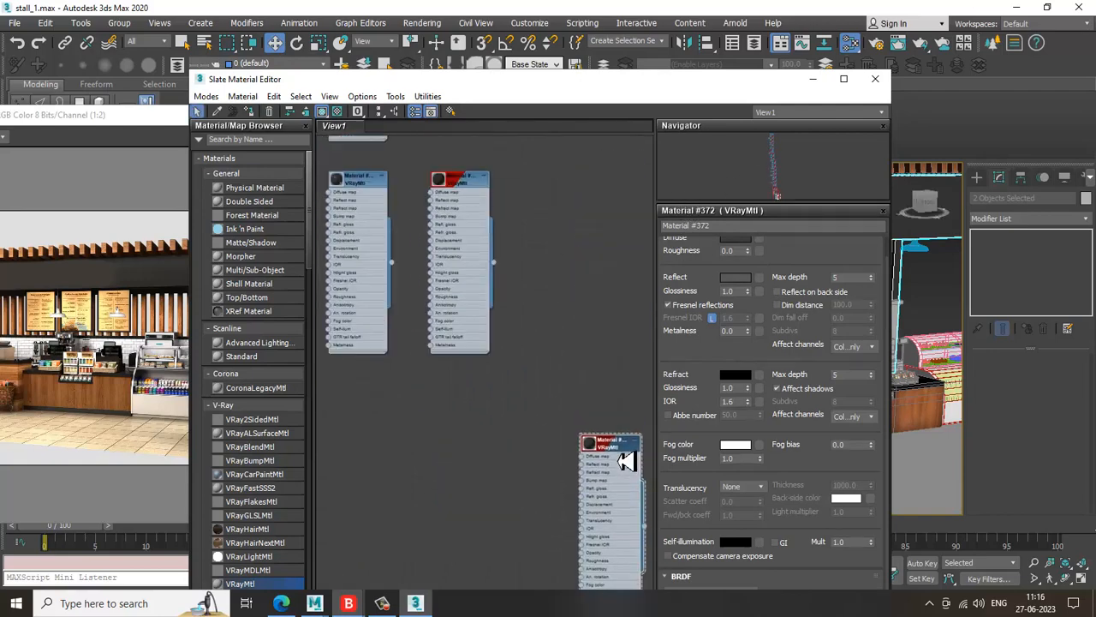
{"action": "middle_click_drag", "start_coordinate": [564, 434], "coordinate": [550, 319]}
{"action": "left_click_drag", "start_coordinate": [314, 231], "coordinate": [318, 374]}
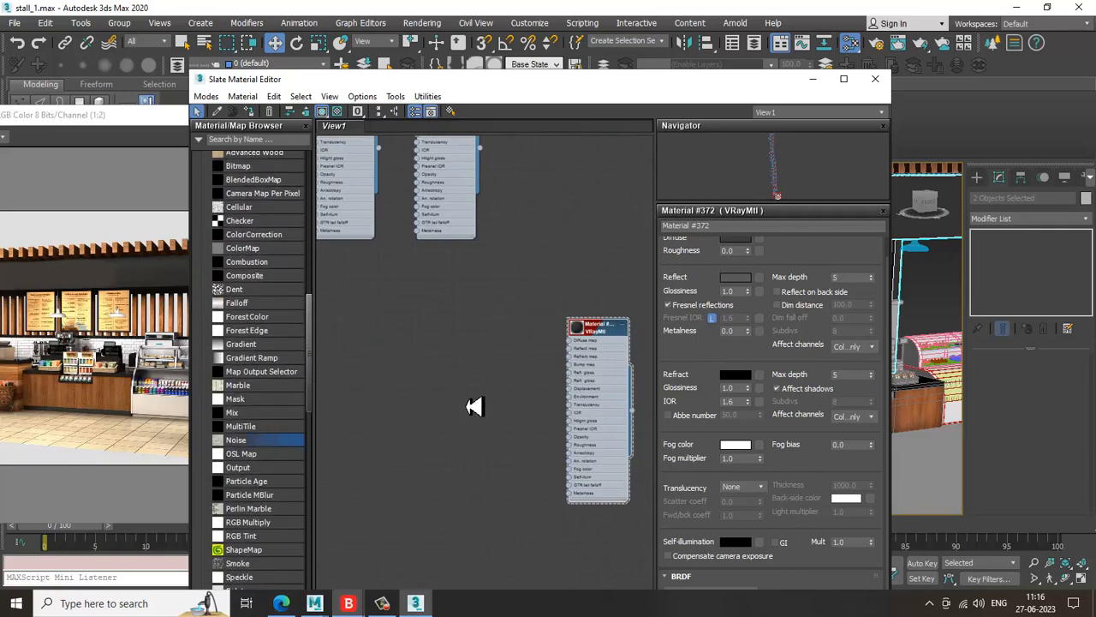
{"action": "left_click_drag", "start_coordinate": [474, 406], "coordinate": [476, 402]}
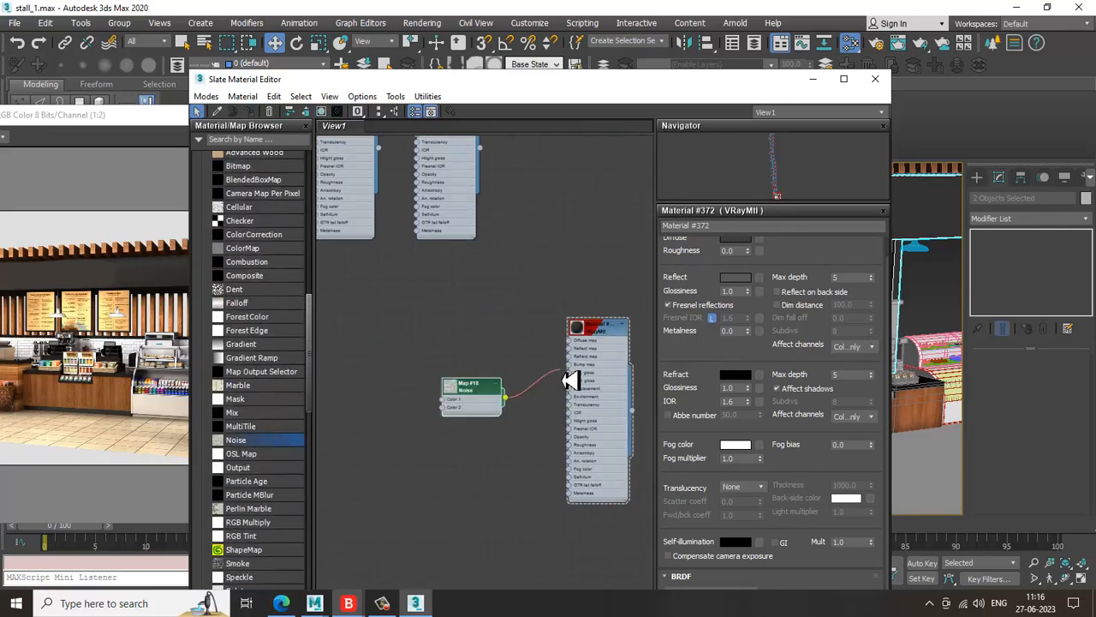
{"action": "left_click_drag", "start_coordinate": [580, 374], "coordinate": [580, 374]}
Set the Noise map's size to 0.02, then return to the viewport and deselect the frames
{"action": "double_click", "coordinate": [481, 392]}
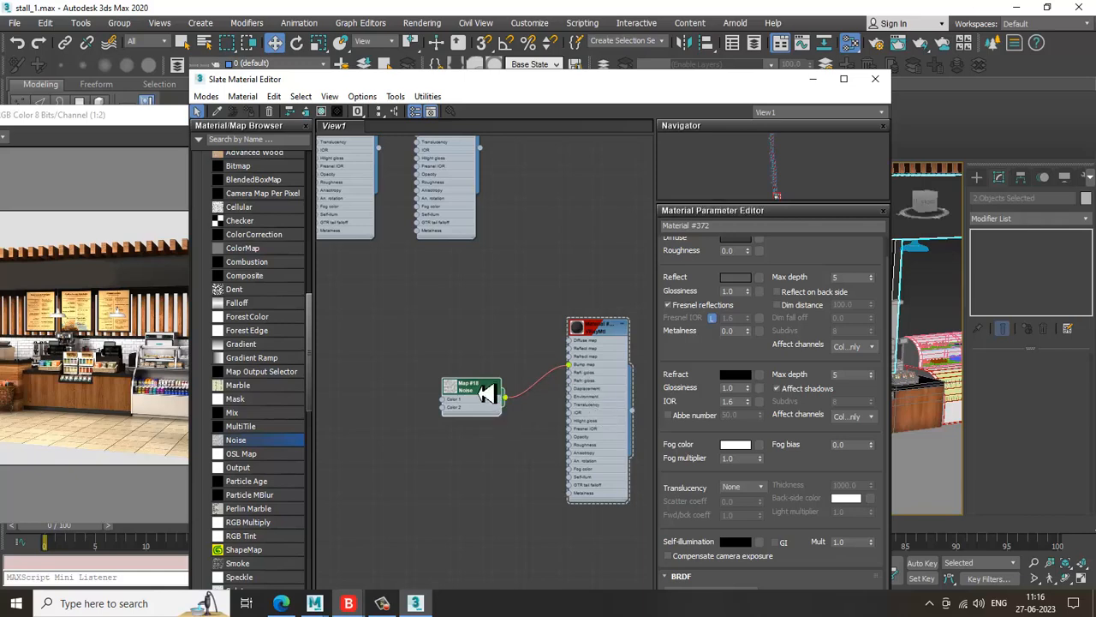
{"action": "left_click", "coordinate": [711, 417]}
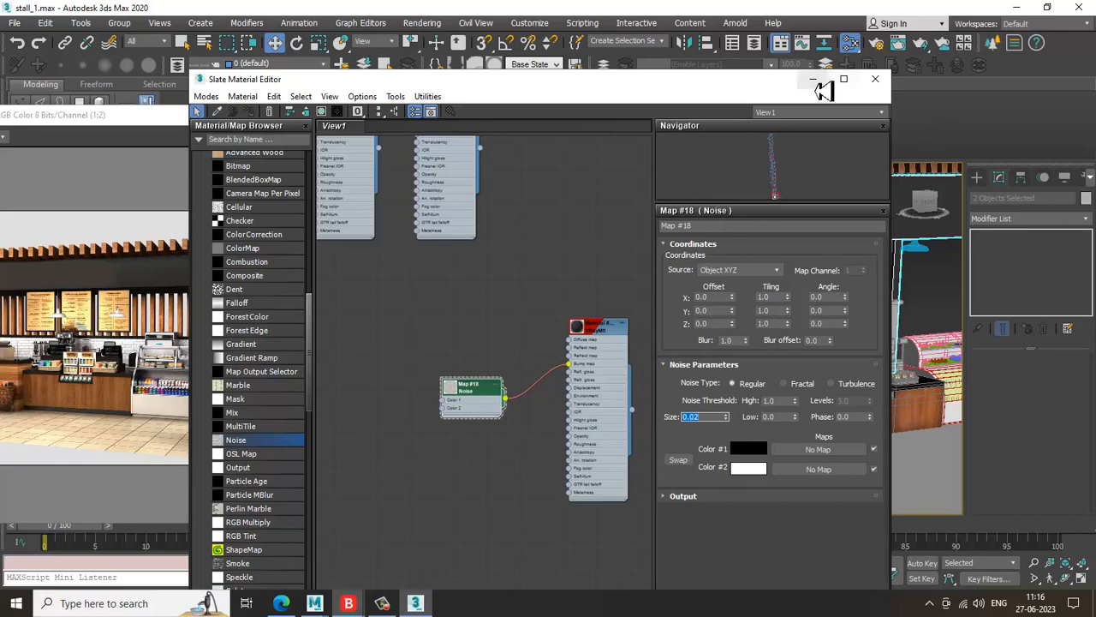
{"action": "left_click", "coordinate": [814, 79]}
{"action": "left_click", "coordinate": [378, 306]}
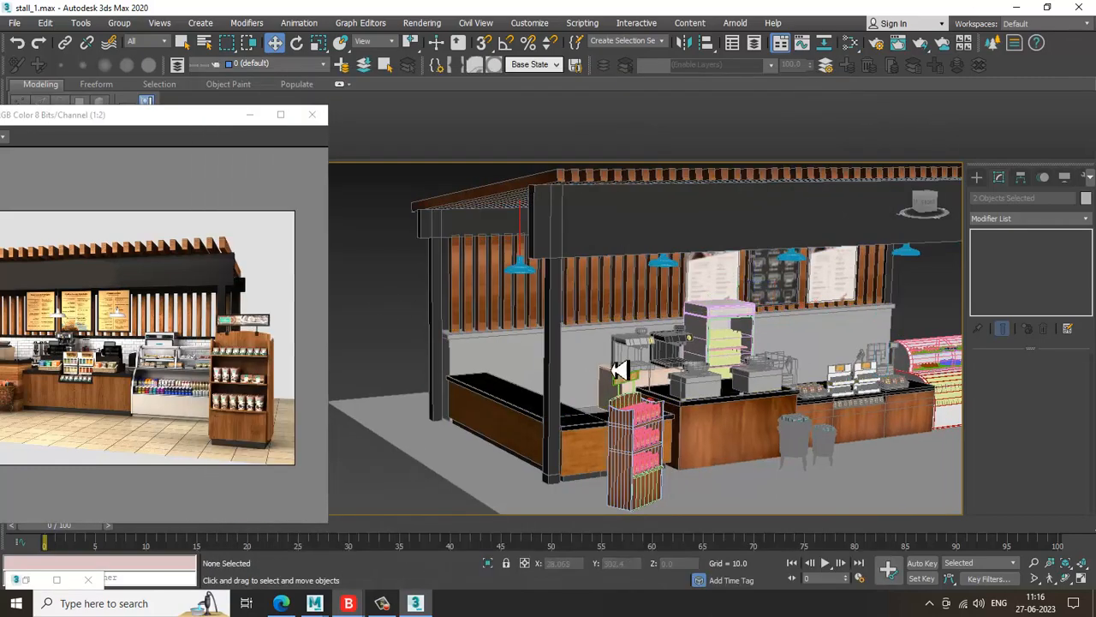
Assign the black coffee machine material to the small cylinder under the head of the already black coffee machine
{"action": "middle_click_drag", "start_coordinate": [658, 359], "coordinate": [554, 383]}
{"action": "key", "text": "F4"}
{"action": "key", "text": "F4"}
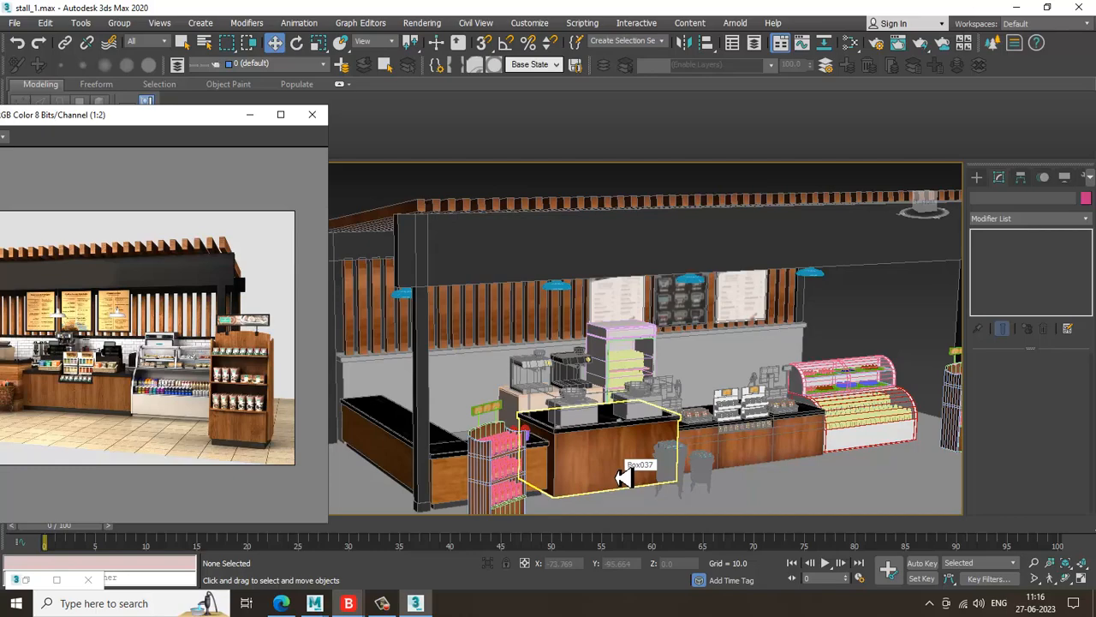
{"action": "middle_click_drag", "start_coordinate": [696, 431], "coordinate": [677, 415], "text": "alt"}
{"action": "middle_click_drag", "start_coordinate": [693, 417], "coordinate": [443, 333], "text": "alt"}
{"action": "scroll", "coordinate": [497, 362], "scroll_direction": "up", "scroll_amount": 8}
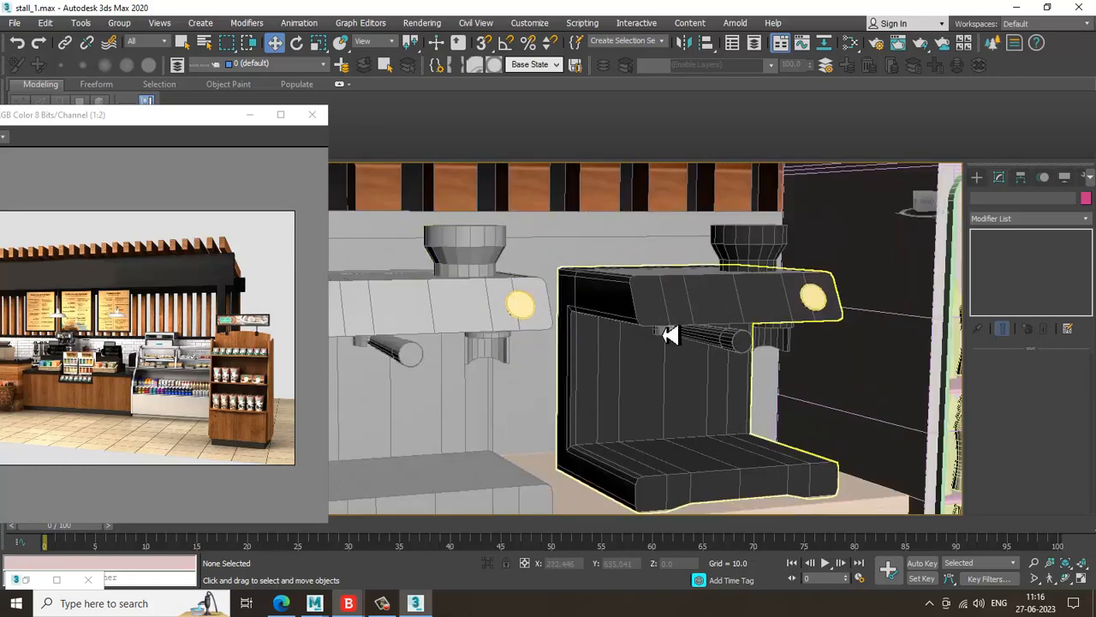
{"action": "left_click", "coordinate": [670, 334]}
{"action": "key", "text": "m"}
{"action": "middle_click_drag", "start_coordinate": [457, 396], "coordinate": [575, 468]}
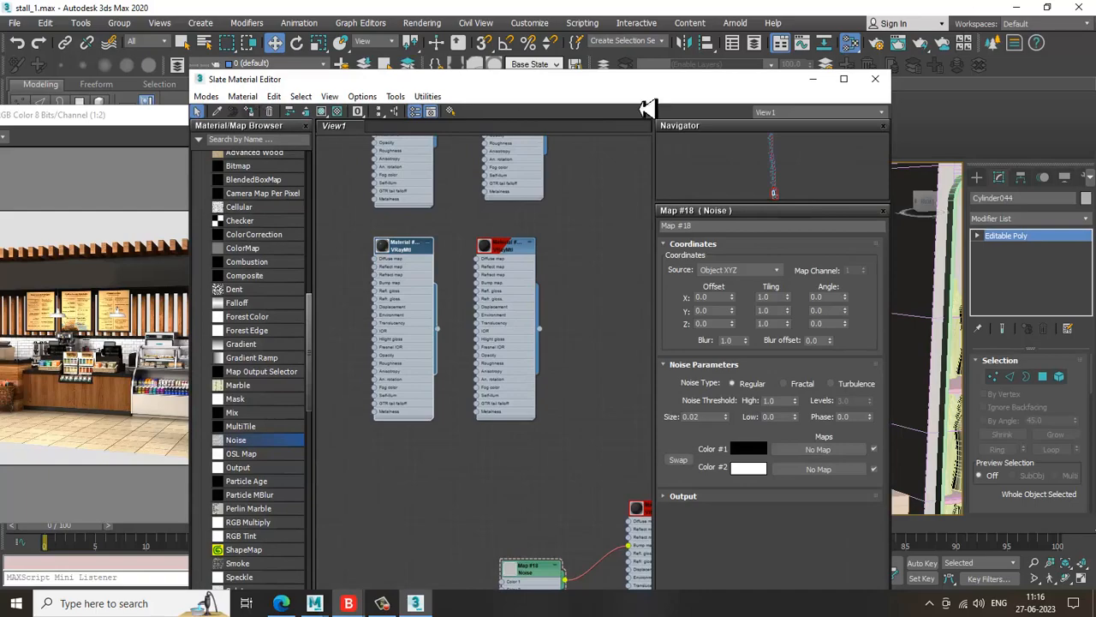
{"action": "left_click", "coordinate": [813, 79]}
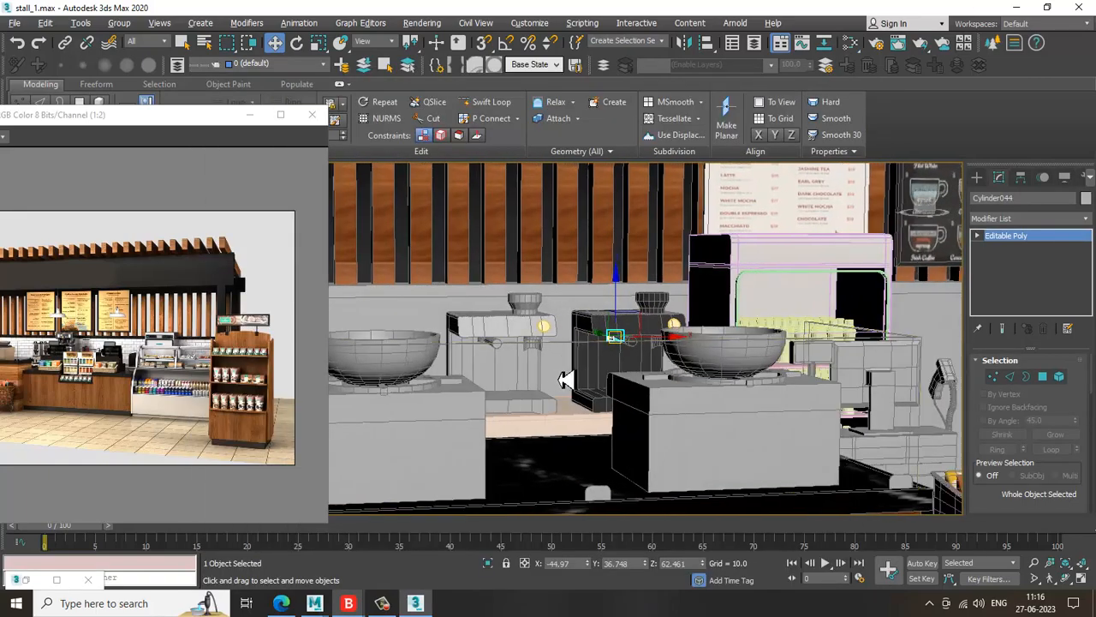
Minimize the reference image and examine the textured stall from the front and the display-case side in an enlarged viewport
{"action": "left_click", "coordinate": [676, 308]}
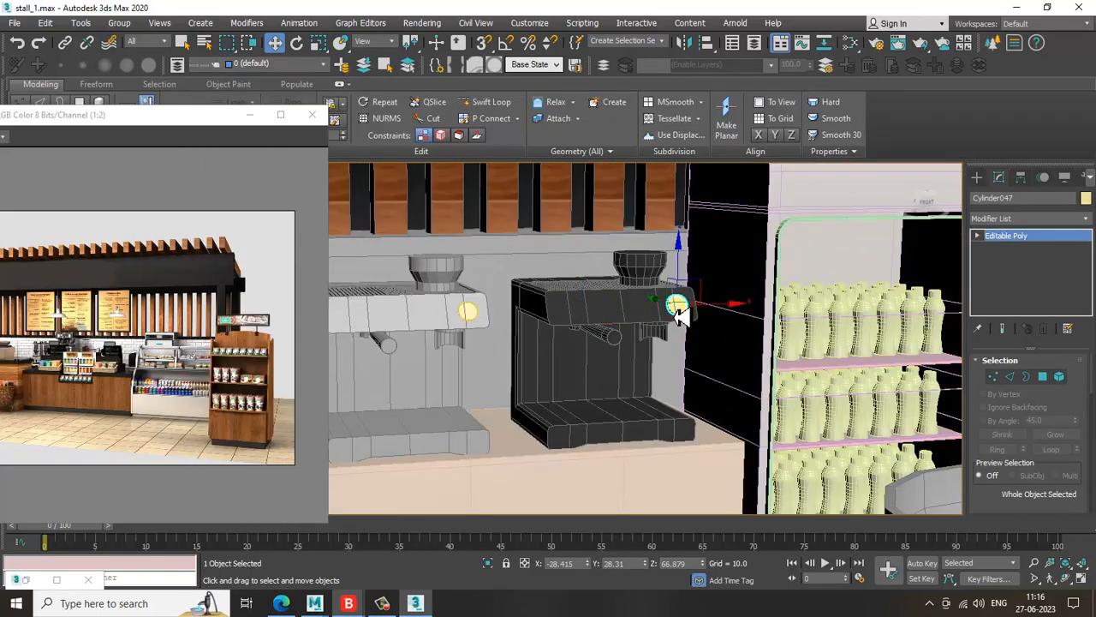
{"action": "scroll", "coordinate": [677, 309], "scroll_direction": "down", "scroll_amount": 5}
{"action": "middle_click_drag", "start_coordinate": [676, 310], "coordinate": [677, 363], "text": "alt"}
{"action": "scroll", "coordinate": [676, 363], "scroll_direction": "down", "scroll_amount": 3}
{"action": "scroll", "coordinate": [697, 367], "scroll_direction": "down", "scroll_amount": 6}
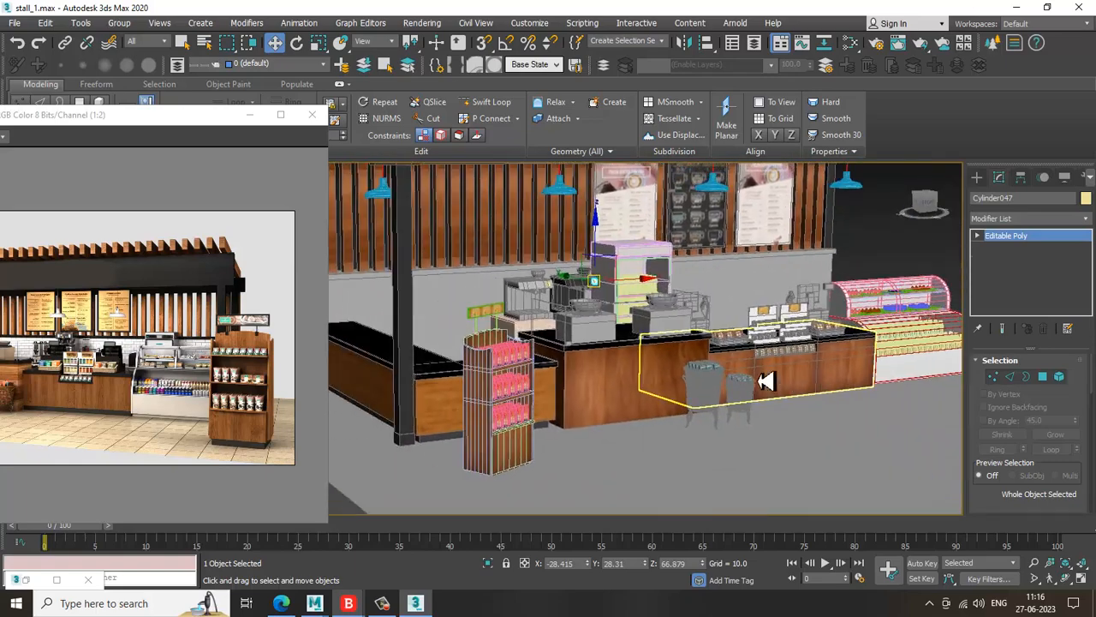
{"action": "scroll", "coordinate": [743, 405], "scroll_direction": "up", "scroll_amount": 2}
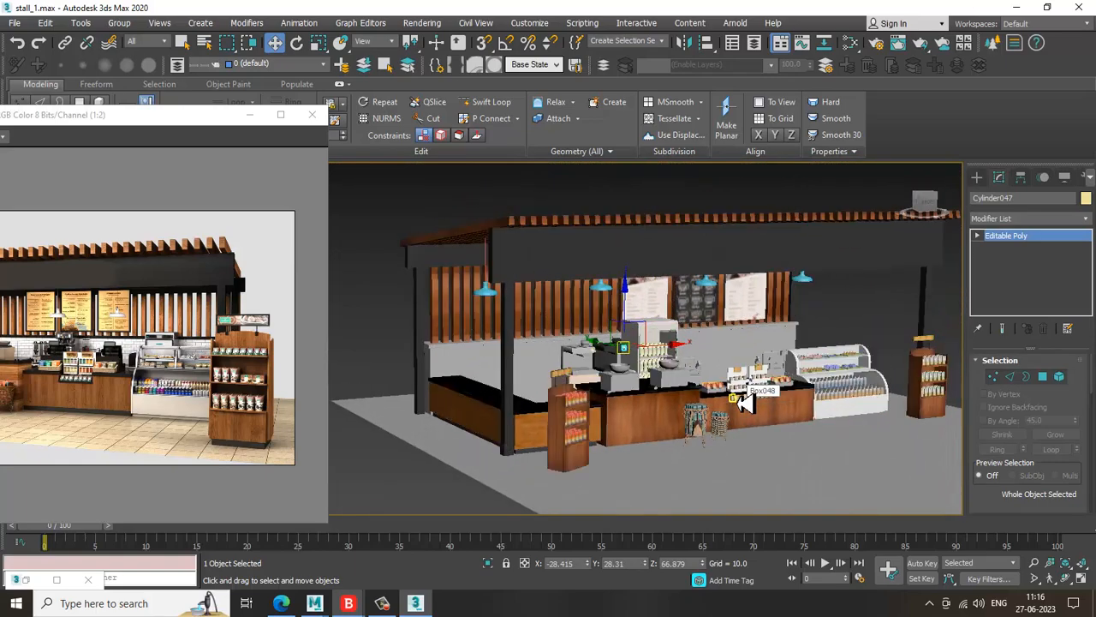
{"action": "scroll", "coordinate": [744, 404], "scroll_direction": "up", "scroll_amount": 2}
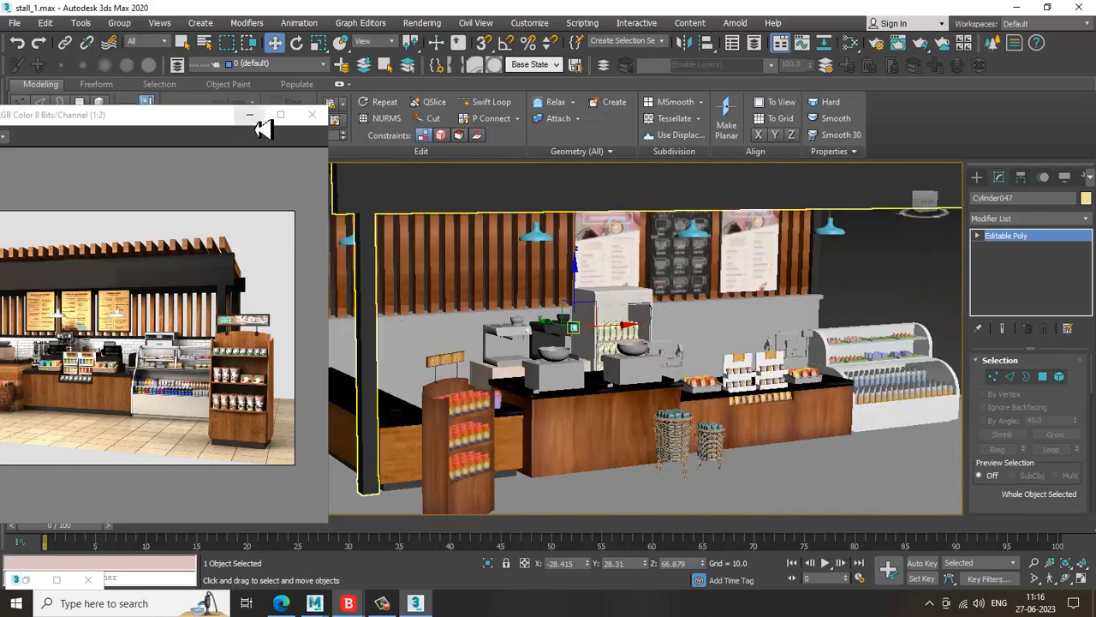
{"action": "left_click", "coordinate": [250, 115]}
{"action": "scroll", "coordinate": [624, 482], "scroll_direction": "up", "scroll_amount": 2}
{"action": "middle_click_drag", "start_coordinate": [623, 482], "coordinate": [551, 482], "text": "alt"}
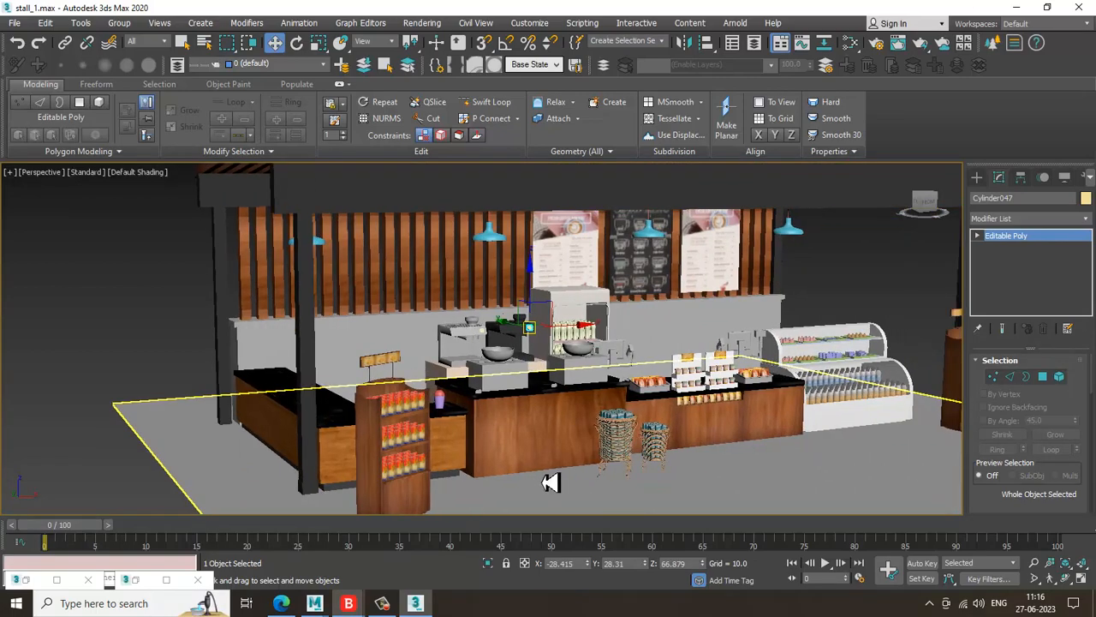
{"action": "key", "text": "ctrl+x"}
{"action": "scroll", "coordinate": [778, 379], "scroll_direction": "up", "scroll_amount": 4}
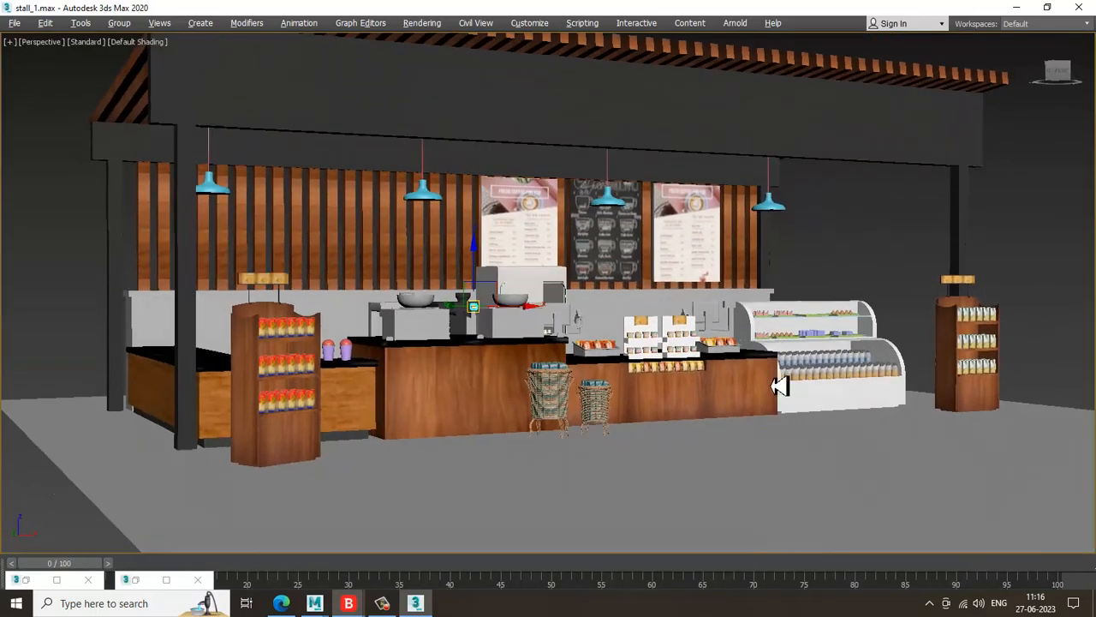
{"action": "middle_click_drag", "start_coordinate": [801, 429], "coordinate": [517, 417], "text": "alt"}
{"action": "scroll", "coordinate": [558, 457], "scroll_direction": "up", "scroll_amount": 3}
{"action": "middle_click_drag", "start_coordinate": [559, 457], "coordinate": [544, 438], "text": "alt"}
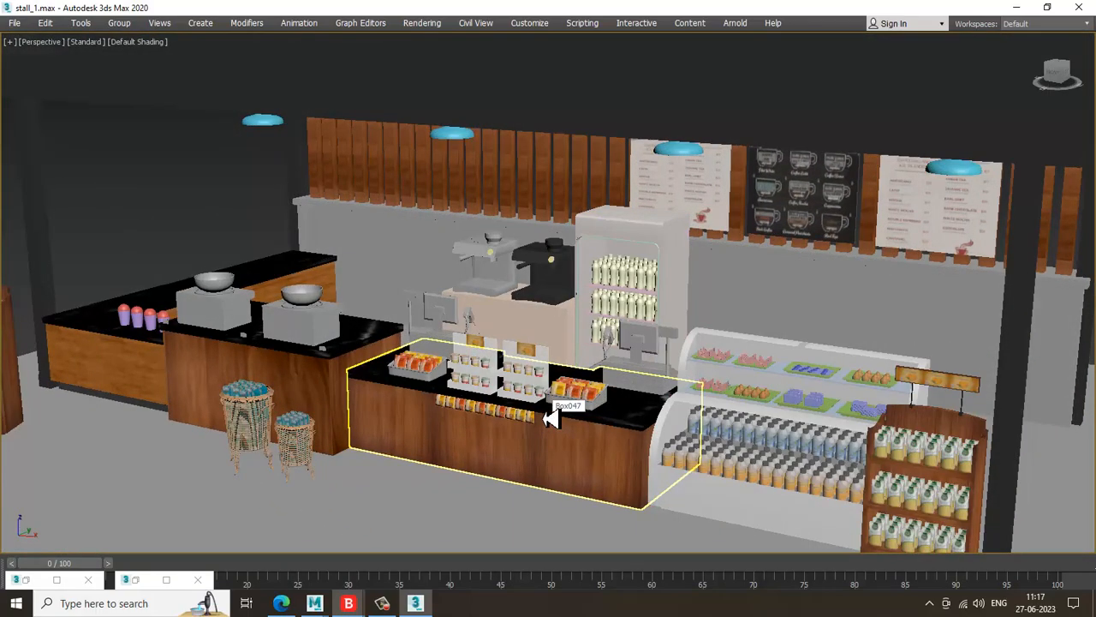
{"action": "key", "text": "ctrl+x"}
Select the untextured grey coffee machine group on the back counter and ungroup it
{"action": "scroll", "coordinate": [587, 432], "scroll_direction": "down", "scroll_amount": 5}
{"action": "scroll", "coordinate": [203, 443], "scroll_direction": "up", "scroll_amount": 4}
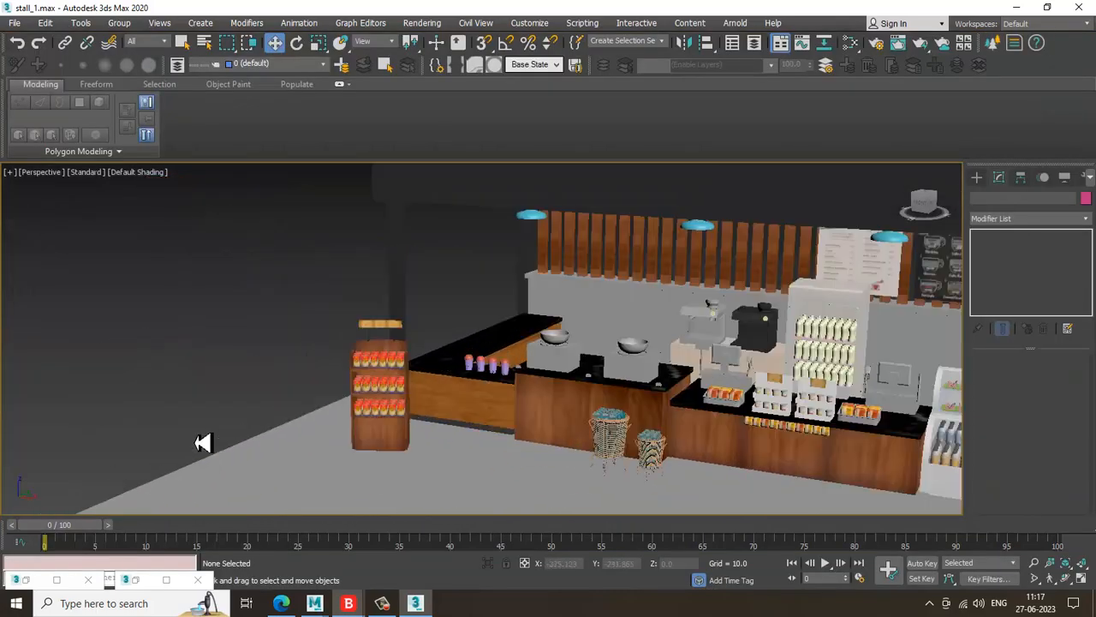
{"action": "middle_click_drag", "start_coordinate": [602, 348], "coordinate": [517, 338], "text": "alt"}
{"action": "scroll", "coordinate": [536, 382], "scroll_direction": "up", "scroll_amount": 3}
{"action": "scroll", "coordinate": [522, 347], "scroll_direction": "up", "scroll_amount": 4}
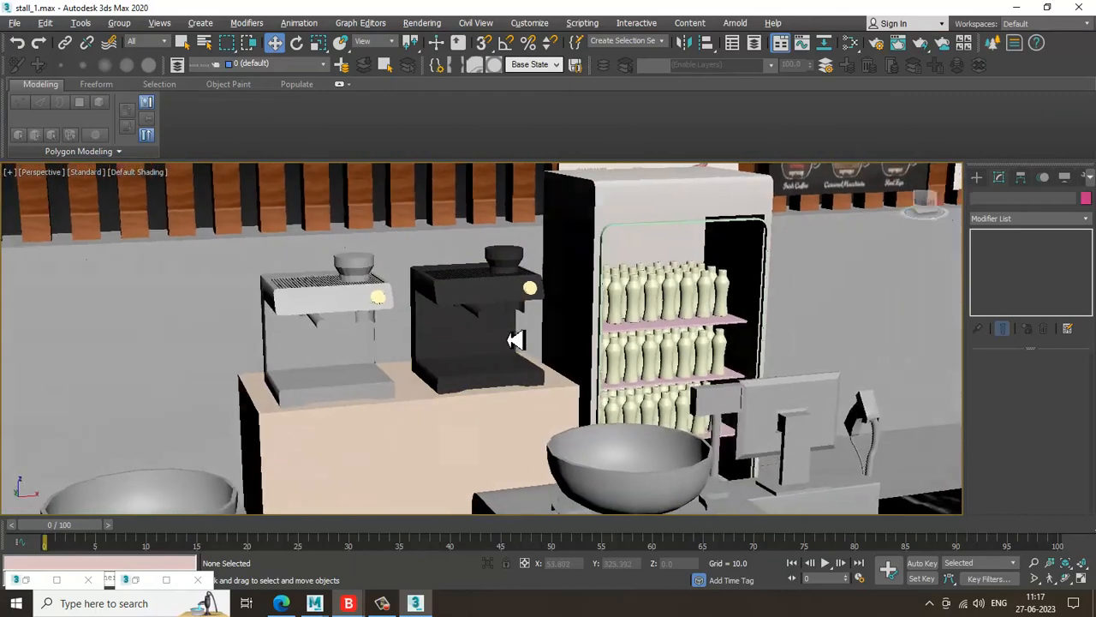
{"action": "scroll", "coordinate": [446, 325], "scroll_direction": "up", "scroll_amount": 3}
{"action": "middle_click_drag", "start_coordinate": [446, 326], "coordinate": [476, 356], "text": "alt"}
{"action": "left_click", "coordinate": [411, 328]}
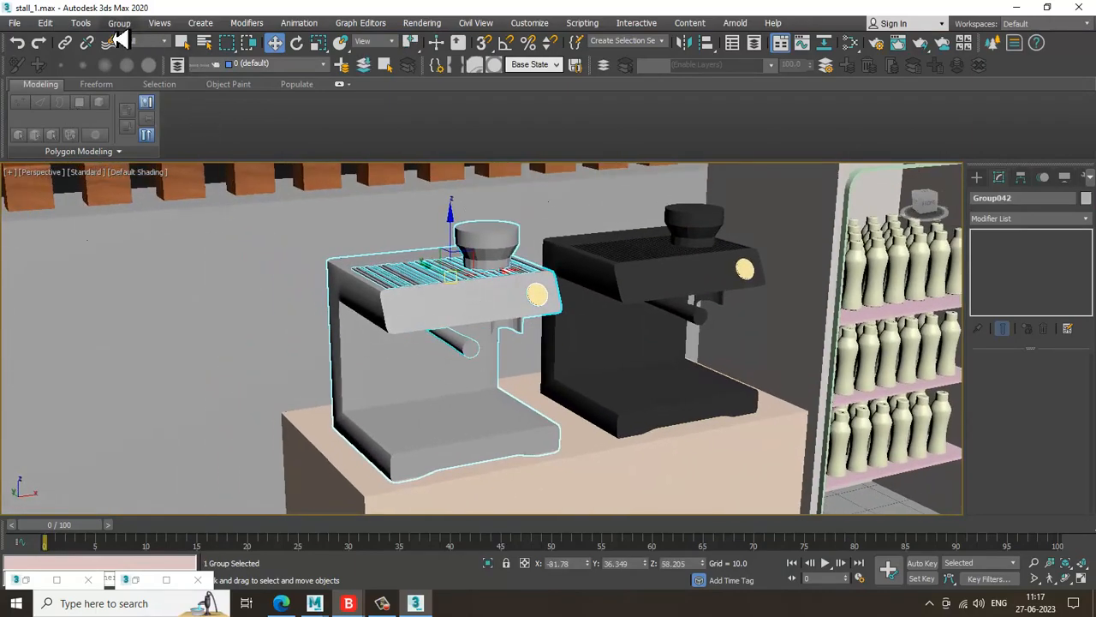
{"action": "left_click", "coordinate": [119, 23]}
{"action": "left_click", "coordinate": [126, 69]}
Assign the black coffee machine material to the grey machine's body, handle, spout and top funnel
{"action": "left_click", "coordinate": [457, 325]}
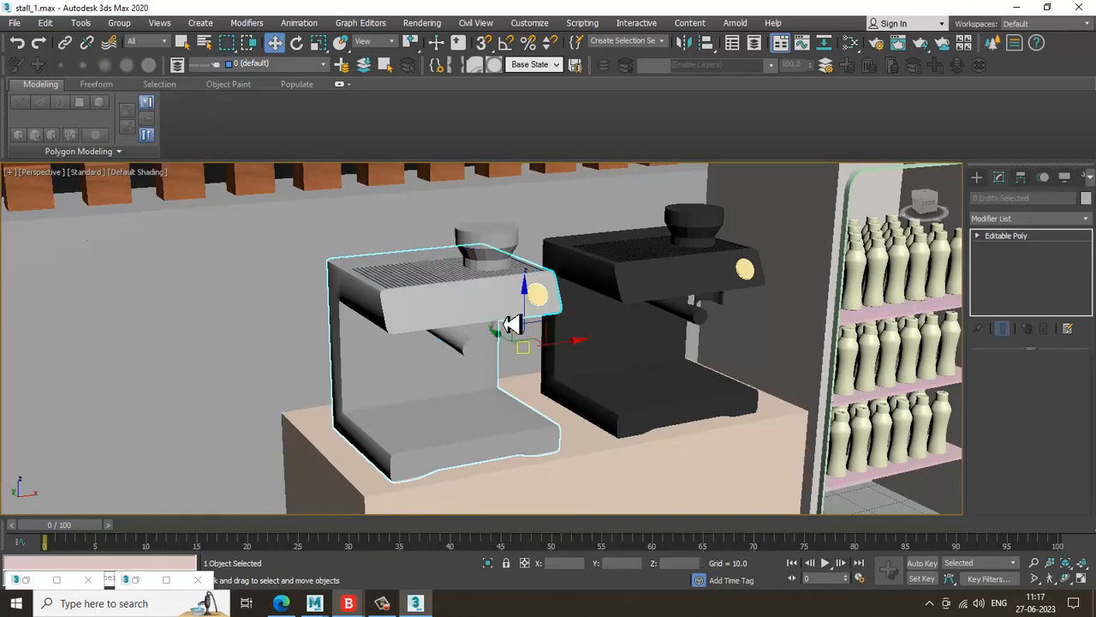
{"action": "scroll", "coordinate": [514, 326], "scroll_direction": "up", "scroll_amount": 2}
{"action": "left_click", "coordinate": [450, 374], "text": "ctrl"}
{"action": "scroll", "coordinate": [529, 338], "scroll_direction": "up", "scroll_amount": 1}
{"action": "middle_click_drag", "start_coordinate": [532, 336], "coordinate": [524, 320], "text": "alt"}
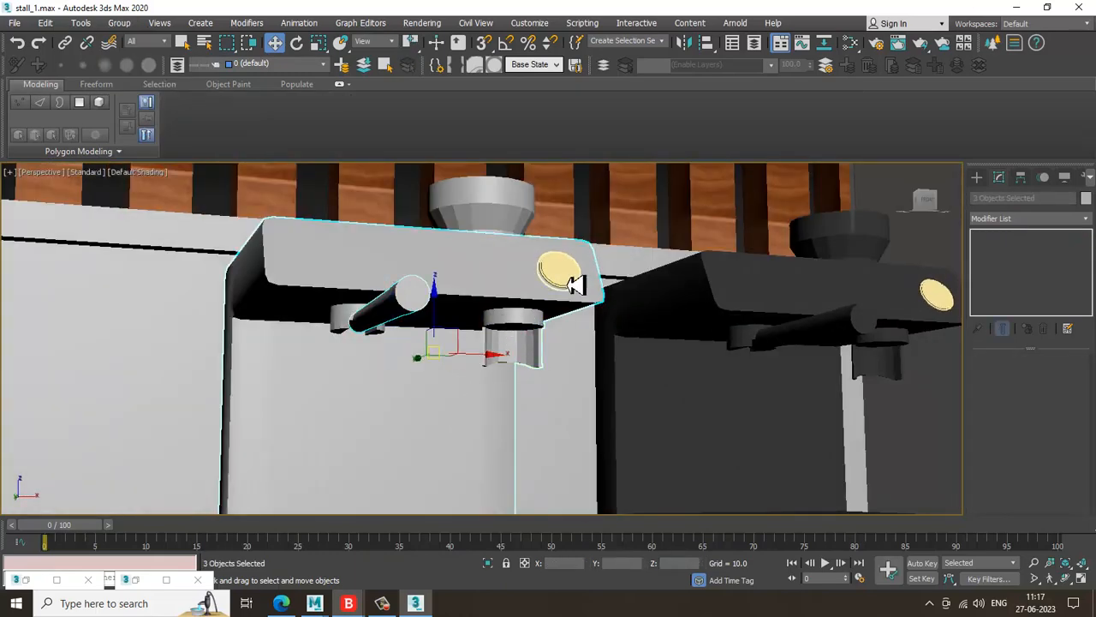
{"action": "middle_click_drag", "start_coordinate": [478, 315], "coordinate": [503, 386], "text": "alt"}
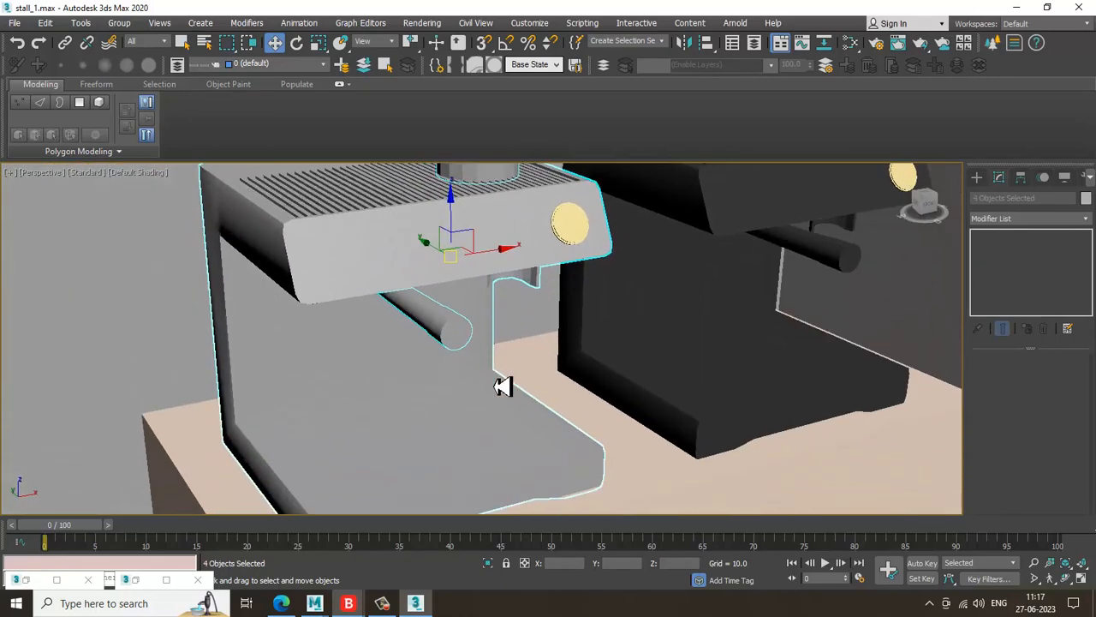
{"action": "key", "text": "m"}
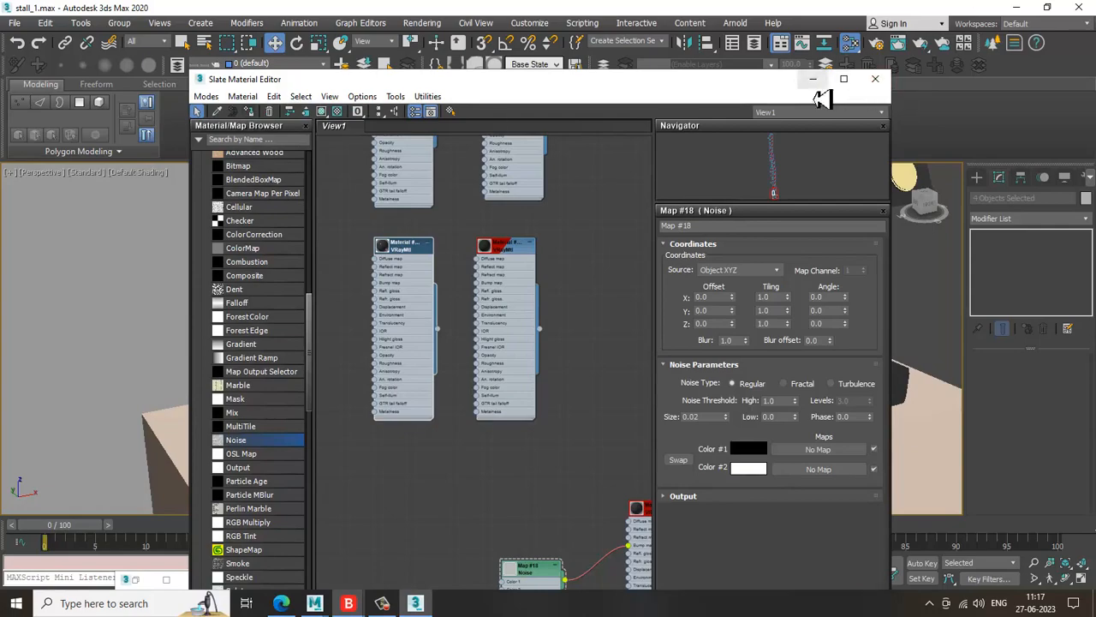
{"action": "left_click", "coordinate": [814, 81]}
{"action": "middle_click_drag", "start_coordinate": [519, 358], "coordinate": [539, 297], "text": "alt"}
{"action": "scroll", "coordinate": [526, 359], "scroll_direction": "down", "scroll_amount": 3}
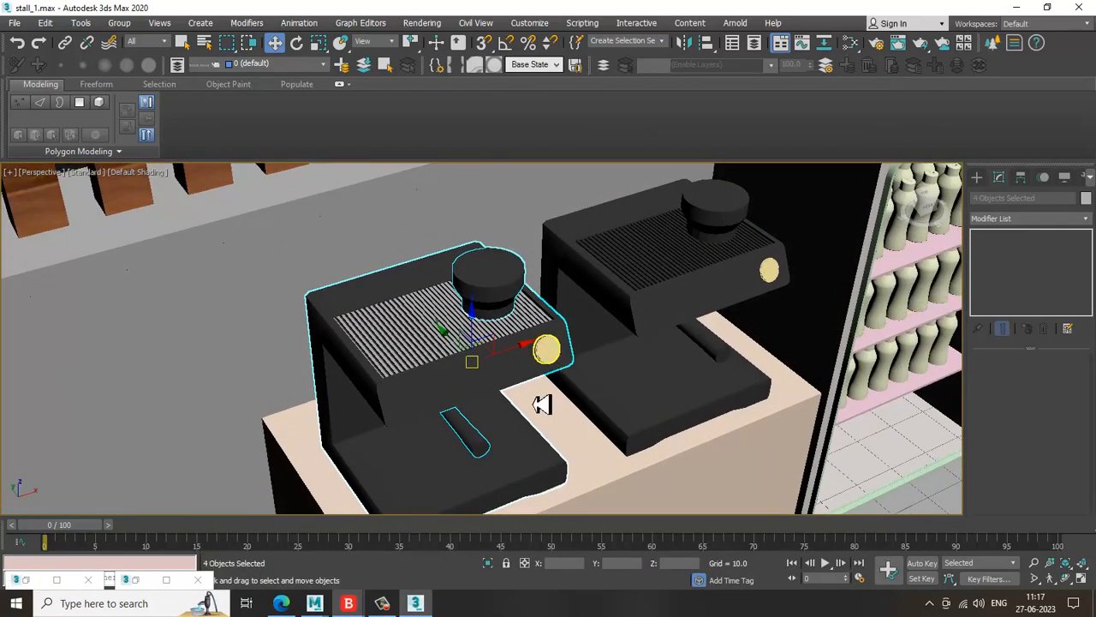
{"action": "middle_click_drag", "start_coordinate": [541, 404], "coordinate": [415, 322], "text": "alt"}
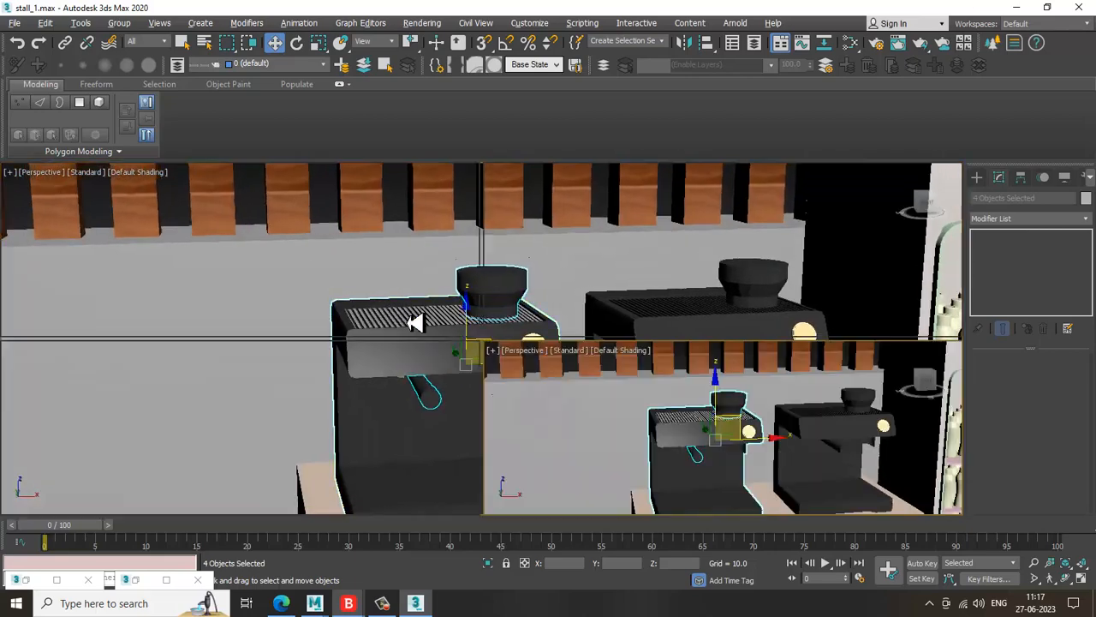
Select only the machine's 40 top grille slats in the Top view and assign the black coffee machine material to them
{"action": "middle_click", "coordinate": [343, 295]}
{"action": "key", "text": "alt+w"}
{"action": "middle_click_drag", "start_coordinate": [339, 293], "coordinate": [480, 311]}
{"action": "left_click", "coordinate": [552, 293]}
{"action": "scroll", "coordinate": [440, 335], "scroll_direction": "up", "scroll_amount": 3}
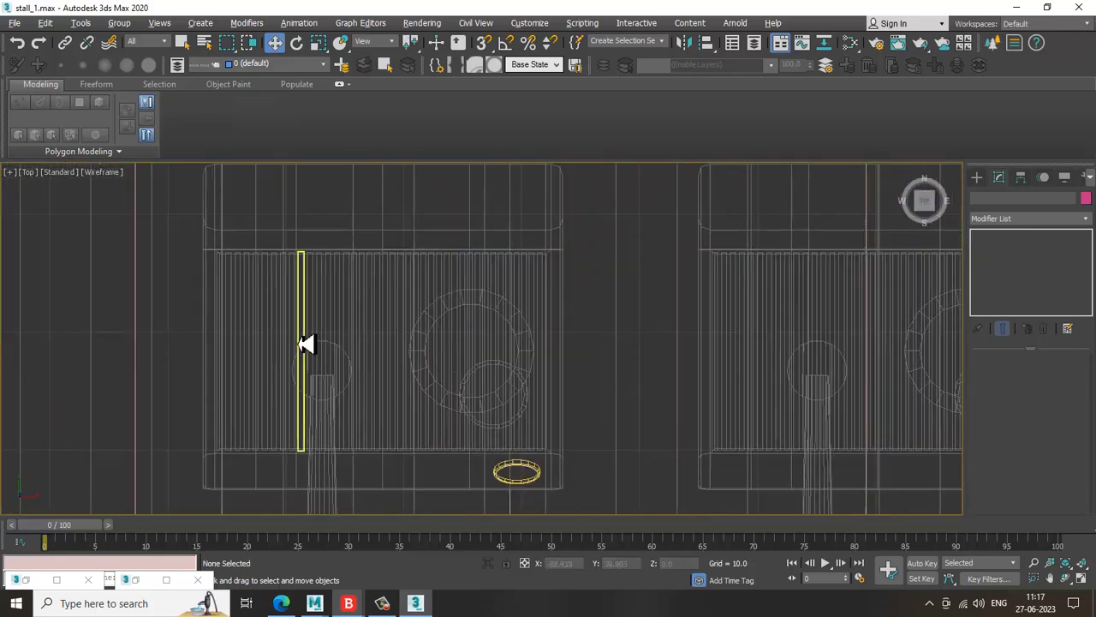
{"action": "left_click_drag", "start_coordinate": [606, 291], "coordinate": [603, 292]}
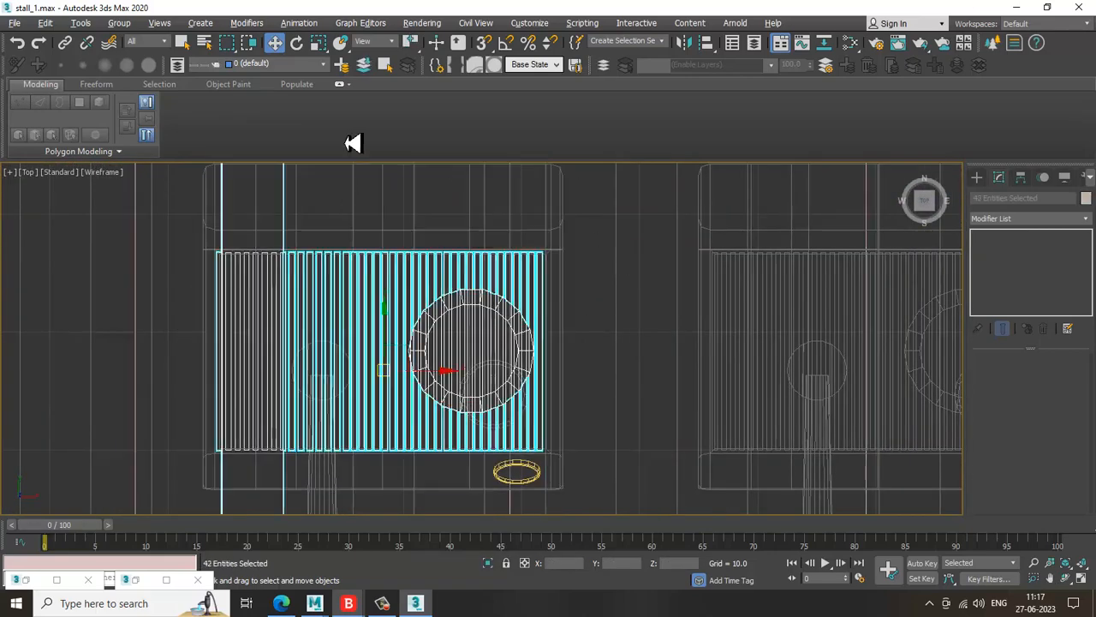
{"action": "left_click_drag", "start_coordinate": [245, 549], "coordinate": [161, 576], "text": "alt"}
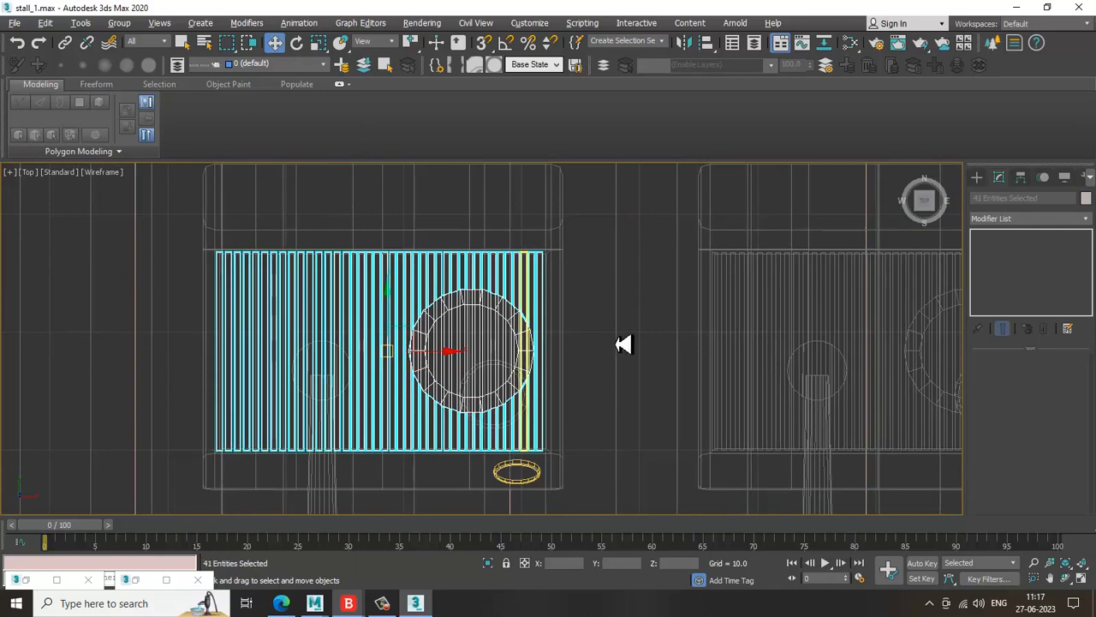
{"action": "key", "text": "alt+w"}
{"action": "right_click", "coordinate": [650, 447]}
{"action": "key", "text": "alt+w"}
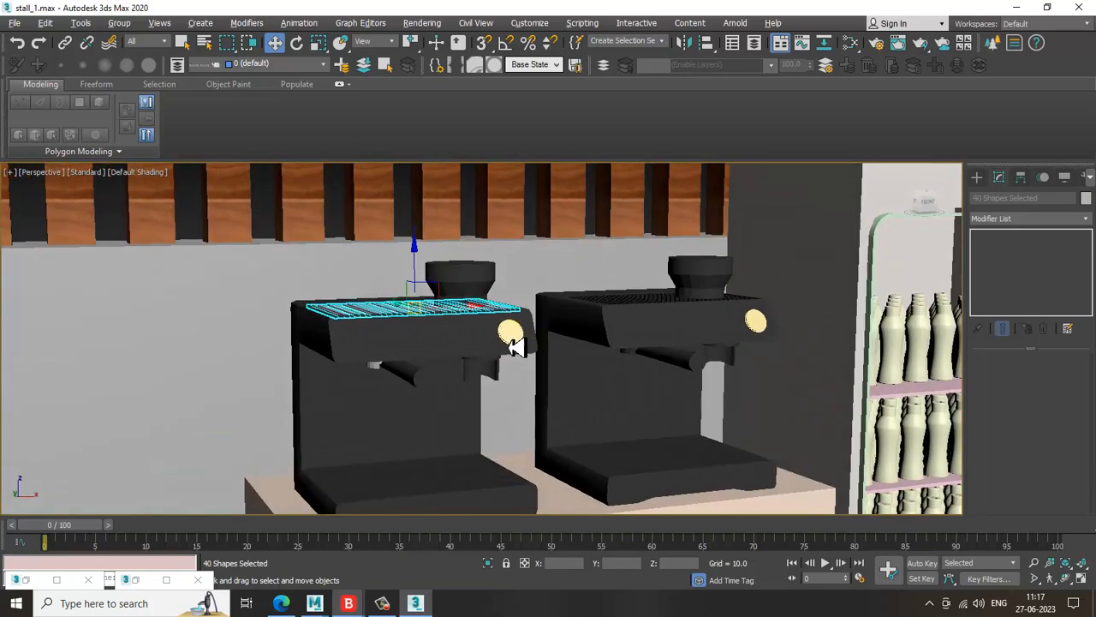
{"action": "key", "text": "m"}
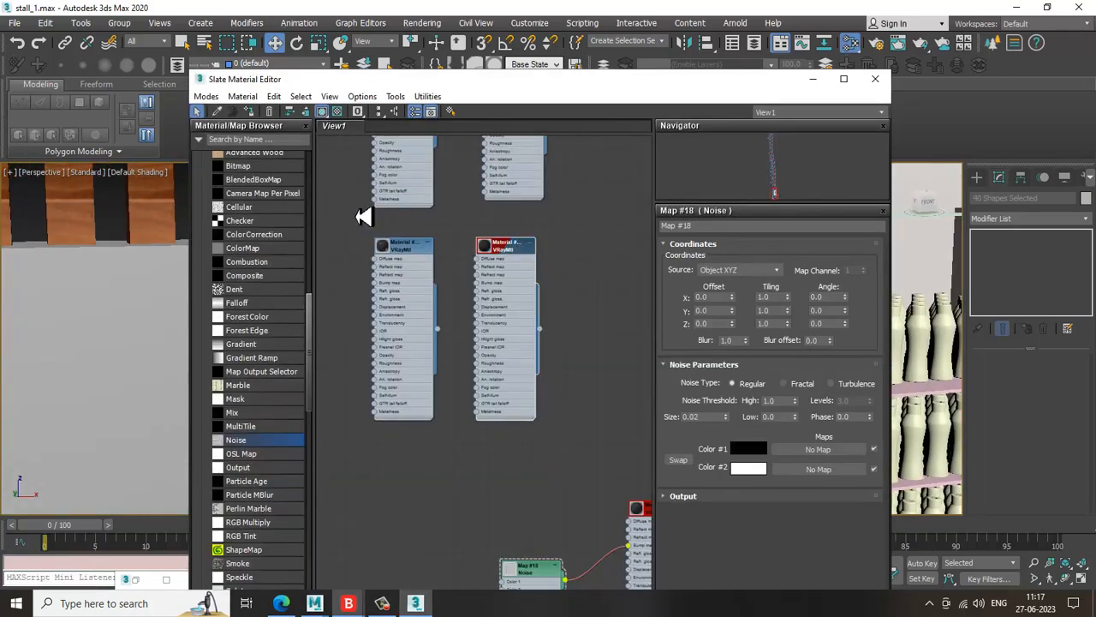
{"action": "scroll", "coordinate": [629, 411], "scroll_direction": "up", "scroll_amount": 5}
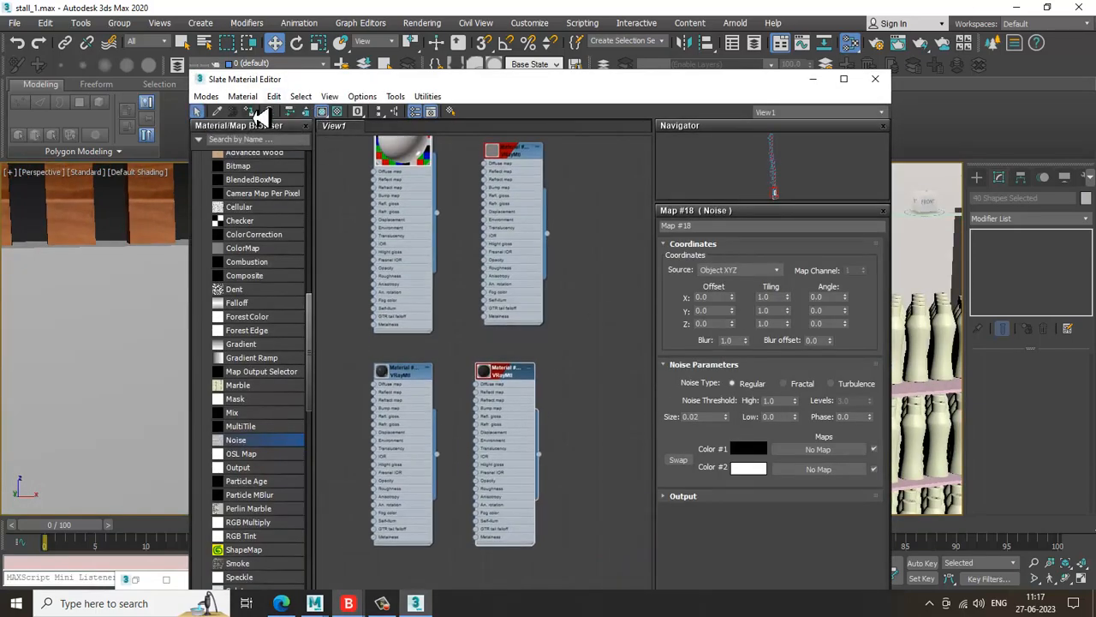
Rename the frame material with the Noise bump map as "support" and return to the viewport
{"action": "middle_click_drag", "start_coordinate": [518, 377], "coordinate": [403, 176]}
{"action": "double_click", "coordinate": [552, 452]}
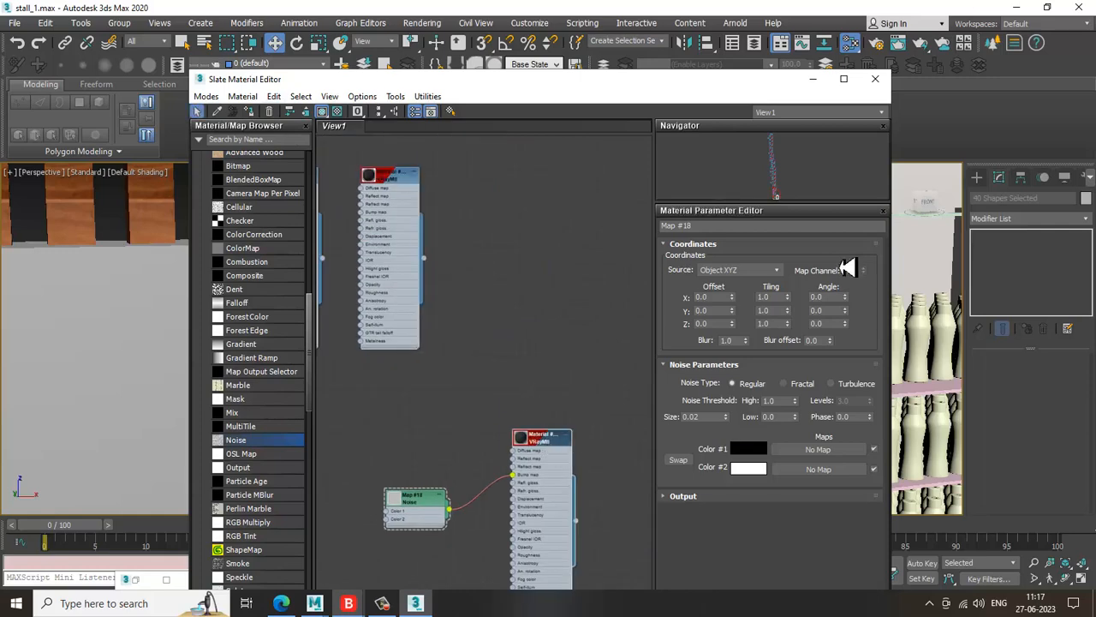
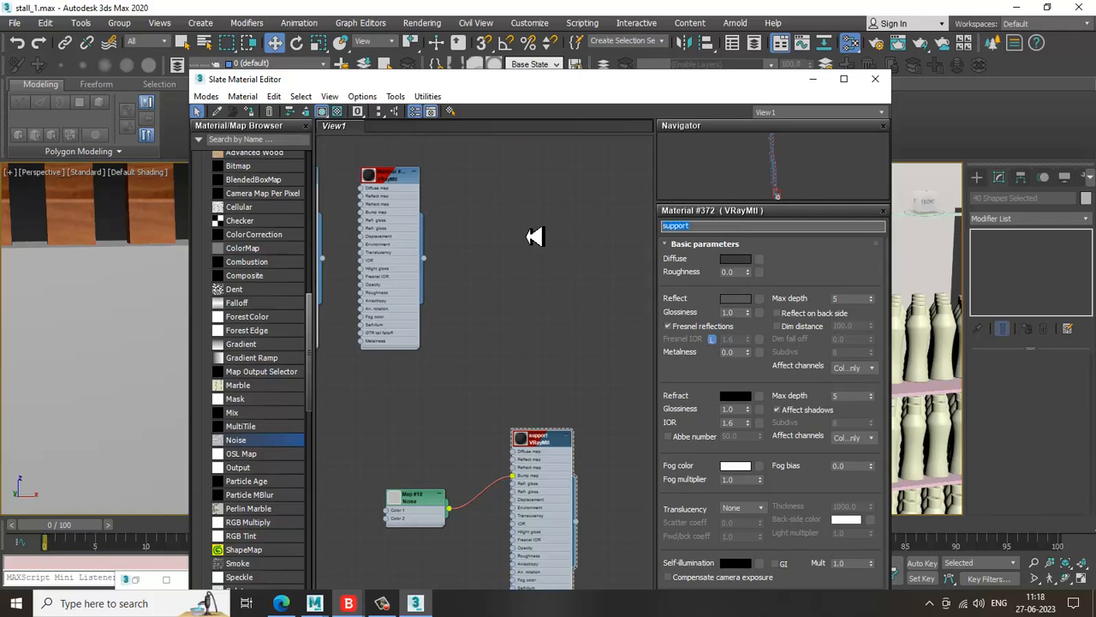
{"action": "left_click", "coordinate": [813, 79]}
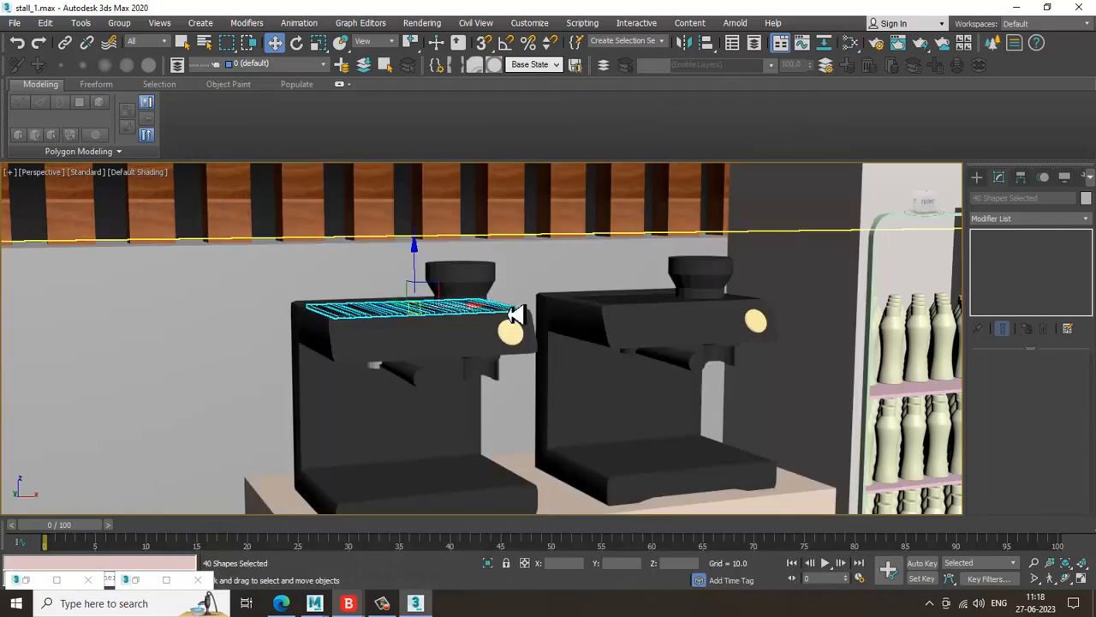
Assign the black coffee machine material to the remaining grey cylinder beside the handle under the second machine's head
{"action": "middle_click_drag", "start_coordinate": [658, 439], "coordinate": [438, 456]}
{"action": "scroll", "coordinate": [397, 439], "scroll_direction": "down", "scroll_amount": 5}
{"action": "scroll", "coordinate": [391, 386], "scroll_direction": "down", "scroll_amount": 1}
{"action": "left_click", "coordinate": [457, 232]}
{"action": "scroll", "coordinate": [354, 391], "scroll_direction": "up", "scroll_amount": 4}
{"action": "scroll", "coordinate": [426, 426], "scroll_direction": "up", "scroll_amount": 3}
{"action": "middle_click_drag", "start_coordinate": [509, 499], "coordinate": [494, 357]}
{"action": "scroll", "coordinate": [494, 358], "scroll_direction": "up", "scroll_amount": 3}
{"action": "left_click", "coordinate": [240, 230]}
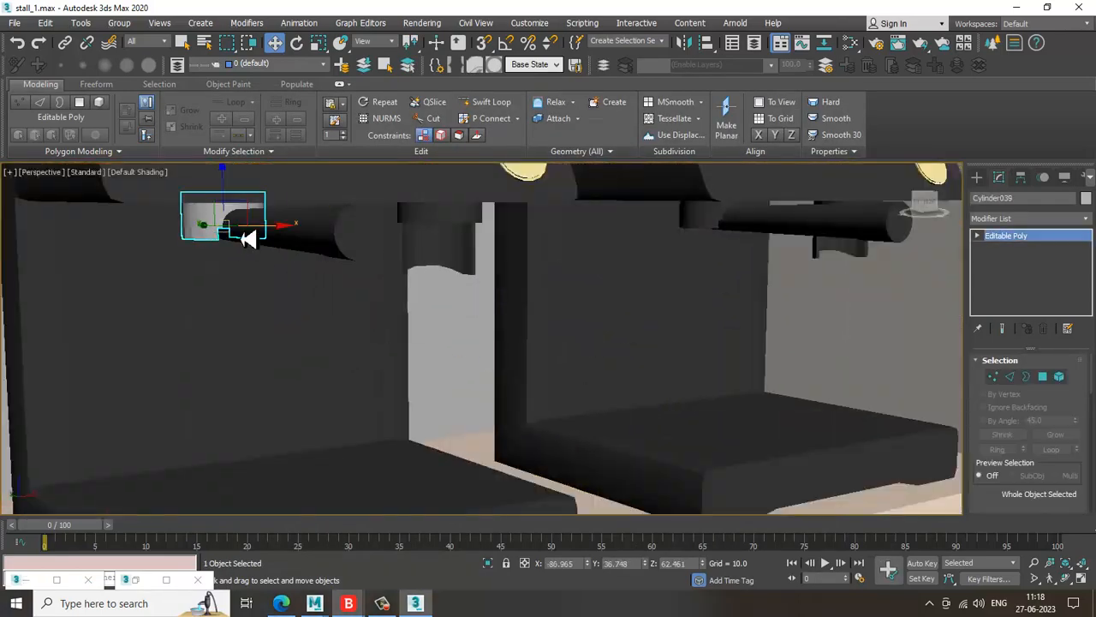
{"action": "key", "text": "m"}
{"action": "left_click", "coordinate": [400, 182]}
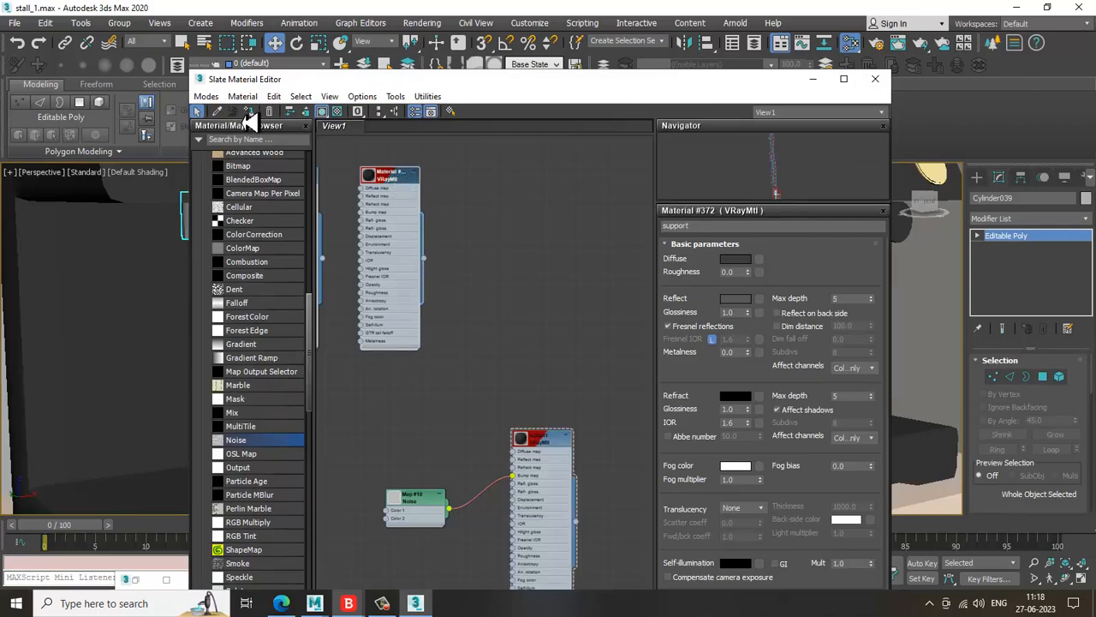
{"action": "left_click", "coordinate": [813, 79]}
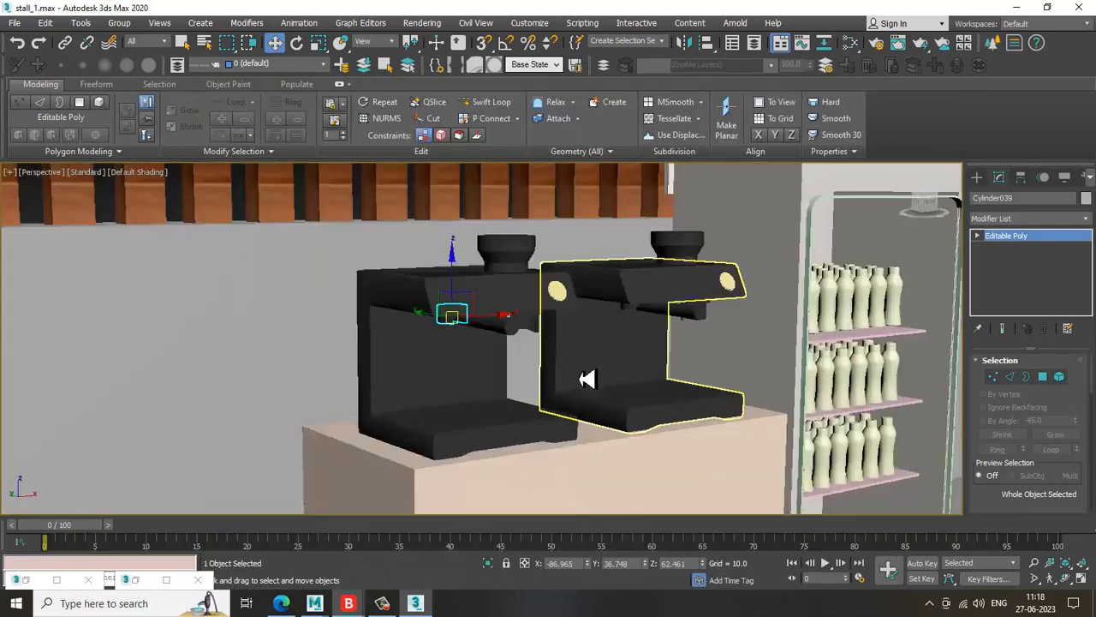
Bring up the stall reference image beside the viewport to compare the counter equipment
{"action": "scroll", "coordinate": [588, 384], "scroll_direction": "down", "scroll_amount": 8}
{"action": "scroll", "coordinate": [565, 386], "scroll_direction": "up", "scroll_amount": 8}
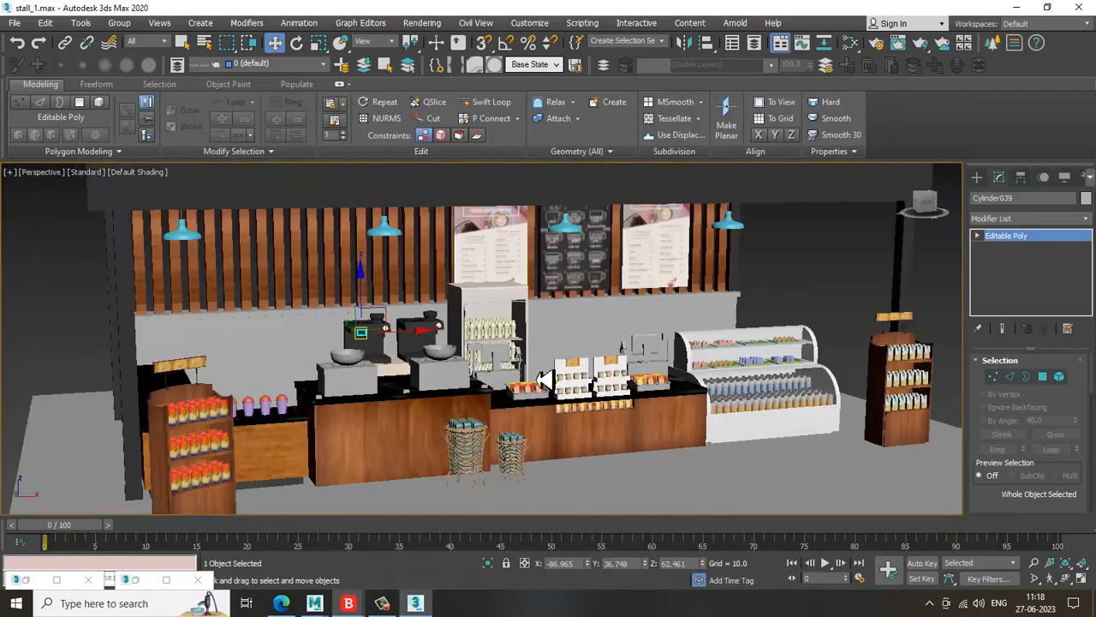
{"action": "scroll", "coordinate": [565, 394], "scroll_direction": "up", "scroll_amount": 5}
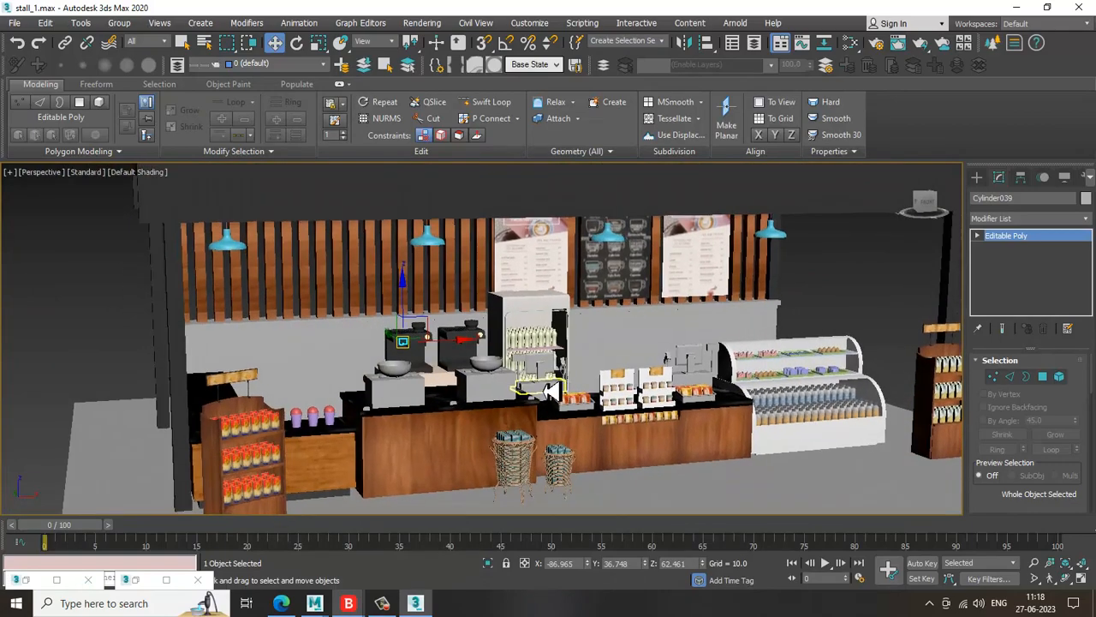
{"action": "left_click", "coordinate": [19, 582]}
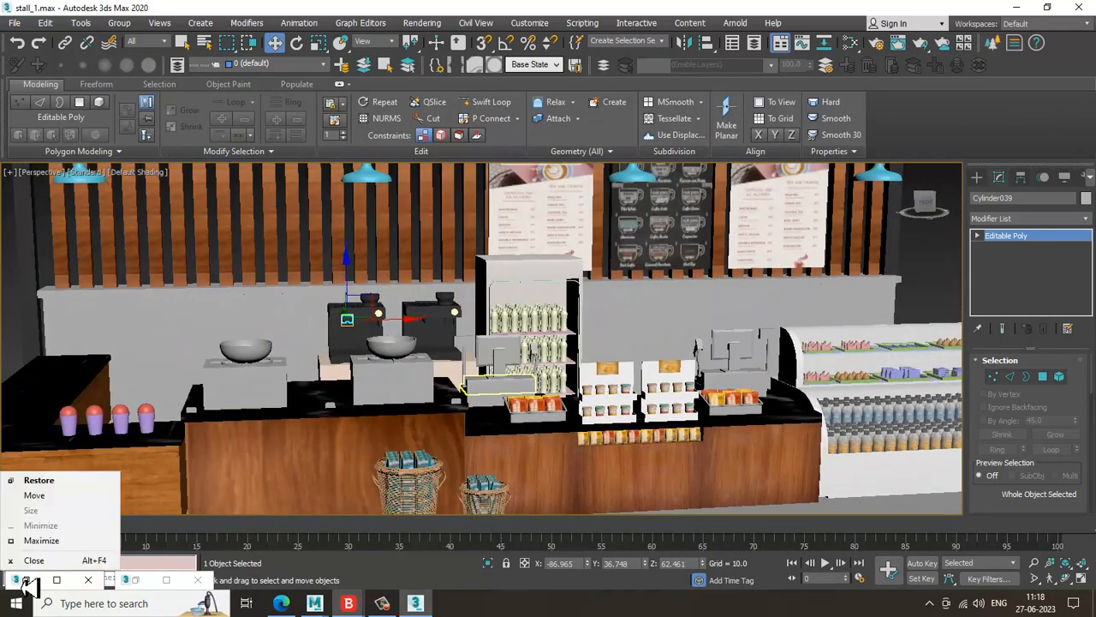
{"action": "left_click", "coordinate": [31, 585]}
{"action": "left_click", "coordinate": [32, 586]}
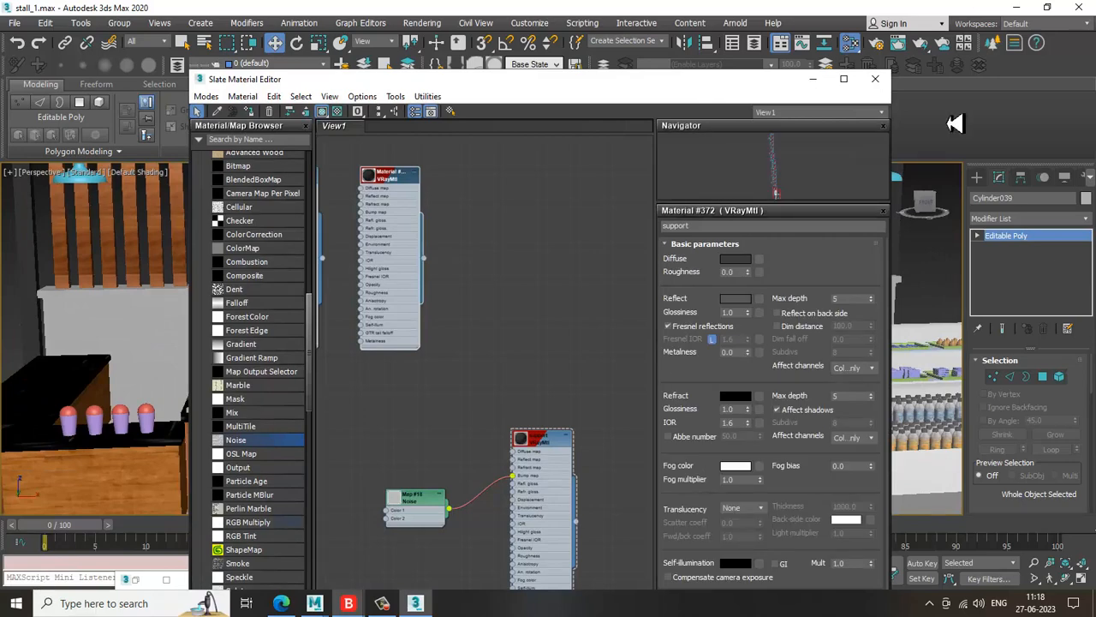
{"action": "left_click", "coordinate": [822, 77]}
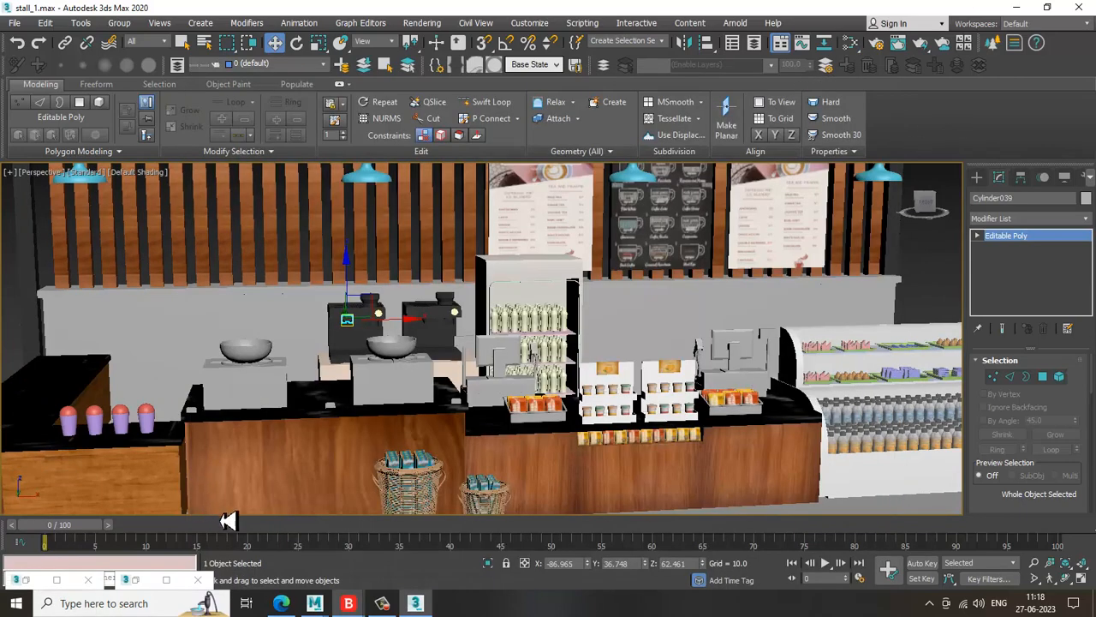
{"action": "left_click", "coordinate": [135, 581]}
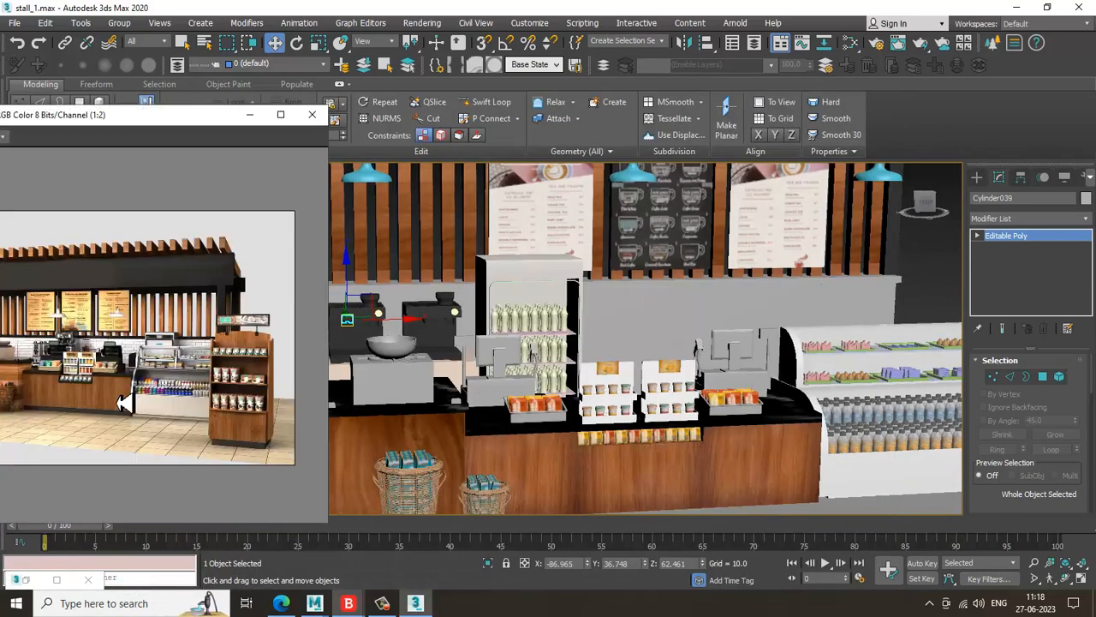
Hide the curved upper cover of the pastry display case to expose its shelves
{"action": "scroll", "coordinate": [750, 391], "scroll_direction": "up", "scroll_amount": 5}
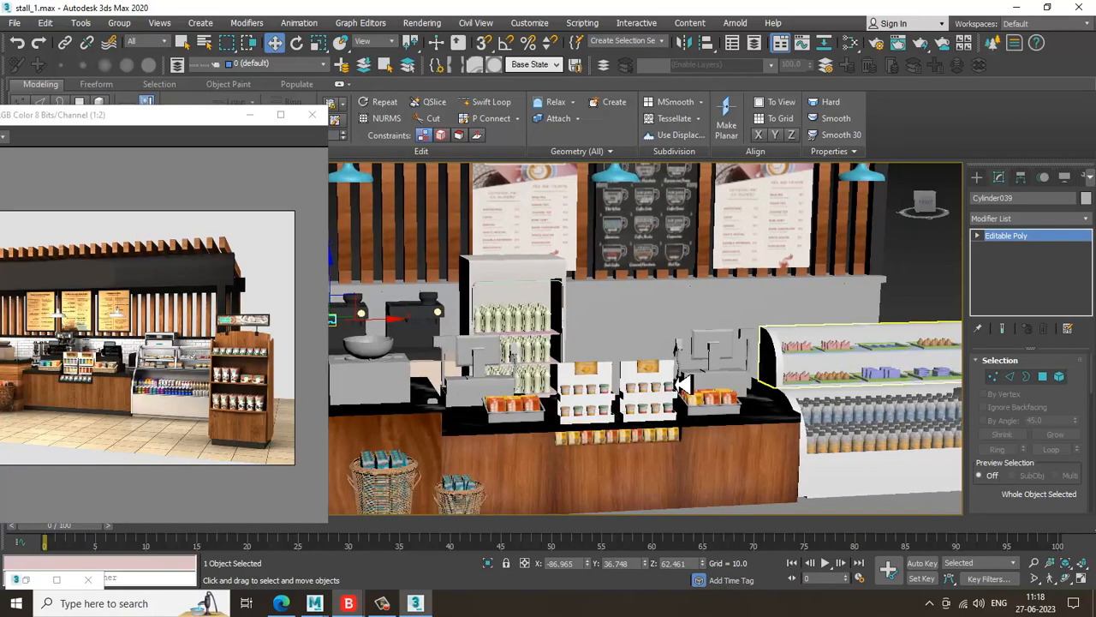
{"action": "scroll", "coordinate": [506, 287], "scroll_direction": "down", "scroll_amount": 4}
{"action": "middle_click_drag", "start_coordinate": [505, 287], "coordinate": [582, 370], "text": "alt"}
{"action": "left_click", "coordinate": [582, 264]}
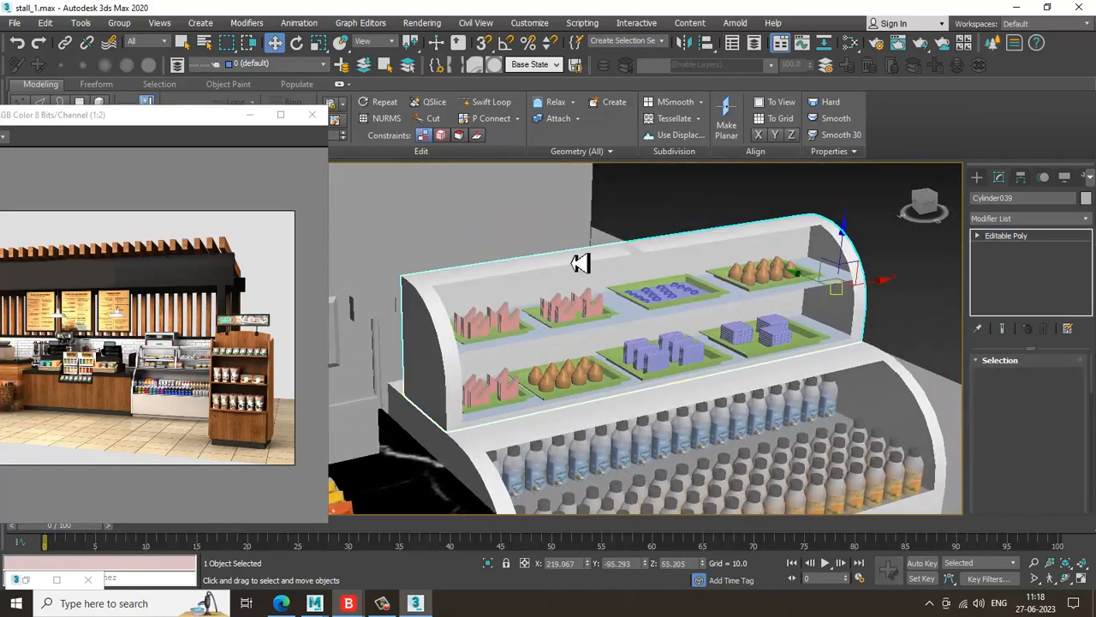
{"action": "scroll", "coordinate": [568, 316], "scroll_direction": "up", "scroll_amount": 5}
{"action": "scroll", "coordinate": [567, 317], "scroll_direction": "down", "scroll_amount": 6}
{"action": "middle_click_drag", "start_coordinate": [563, 311], "coordinate": [521, 346], "text": "alt"}
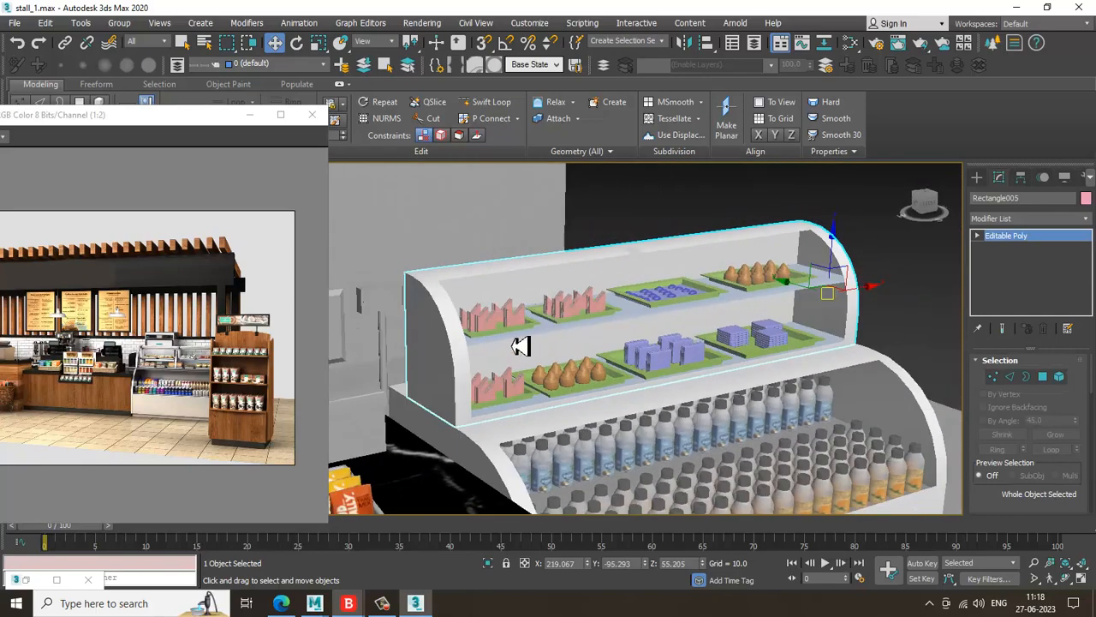
{"action": "scroll", "coordinate": [545, 342], "scroll_direction": "up", "scroll_amount": 4}
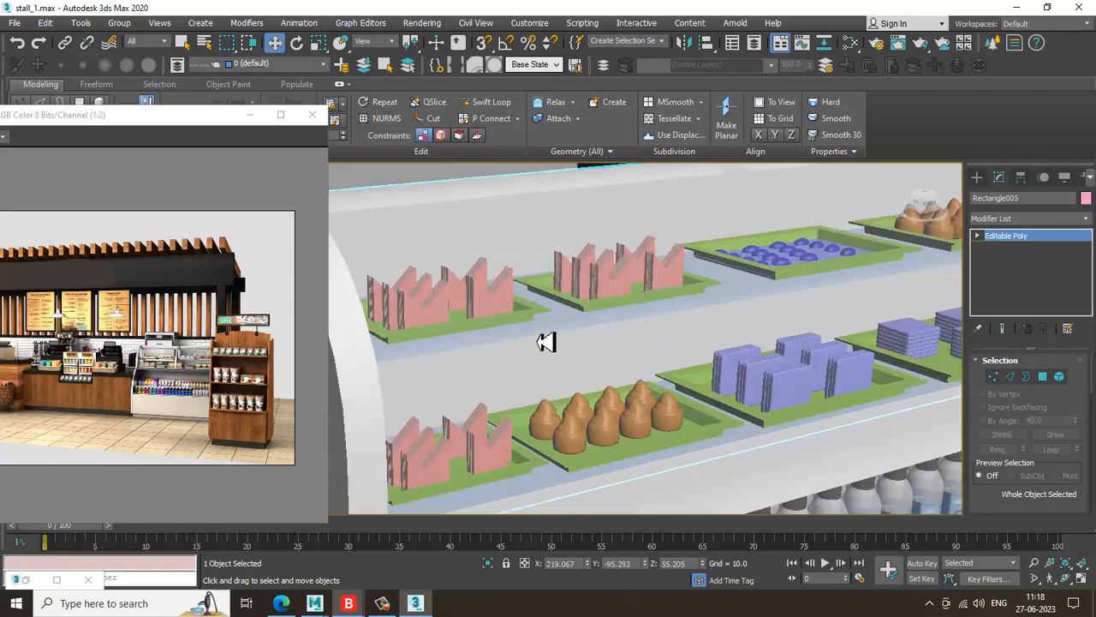
{"action": "right_click", "coordinate": [581, 235]}
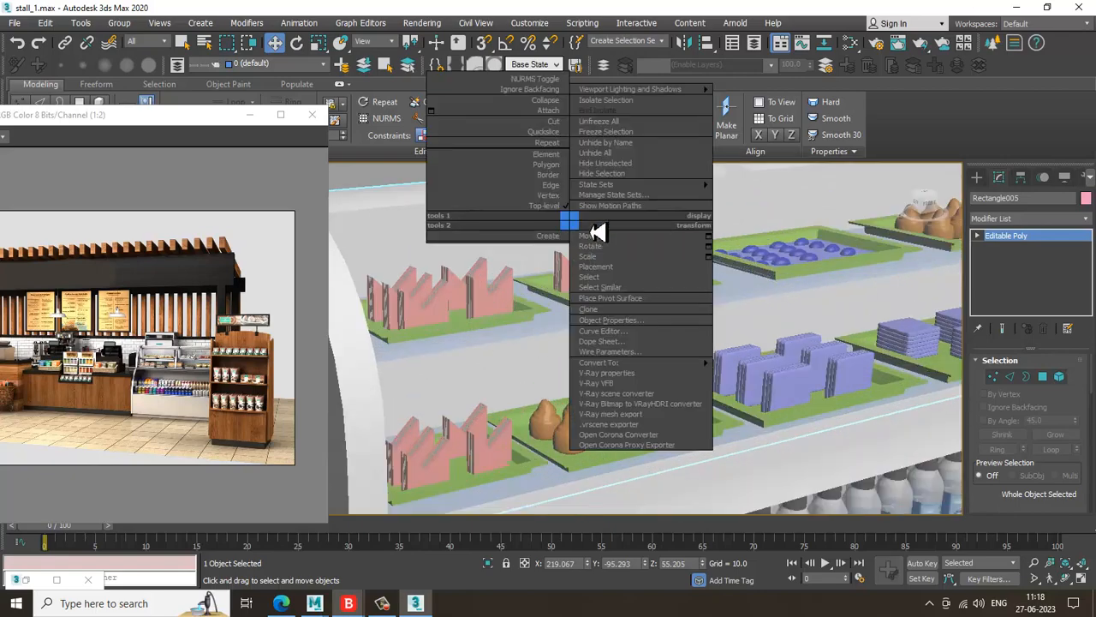
{"action": "left_click", "coordinate": [605, 173]}
Assign the alluminium material to both the upper and lower shelves of the pastry display case
{"action": "left_click", "coordinate": [571, 334]}
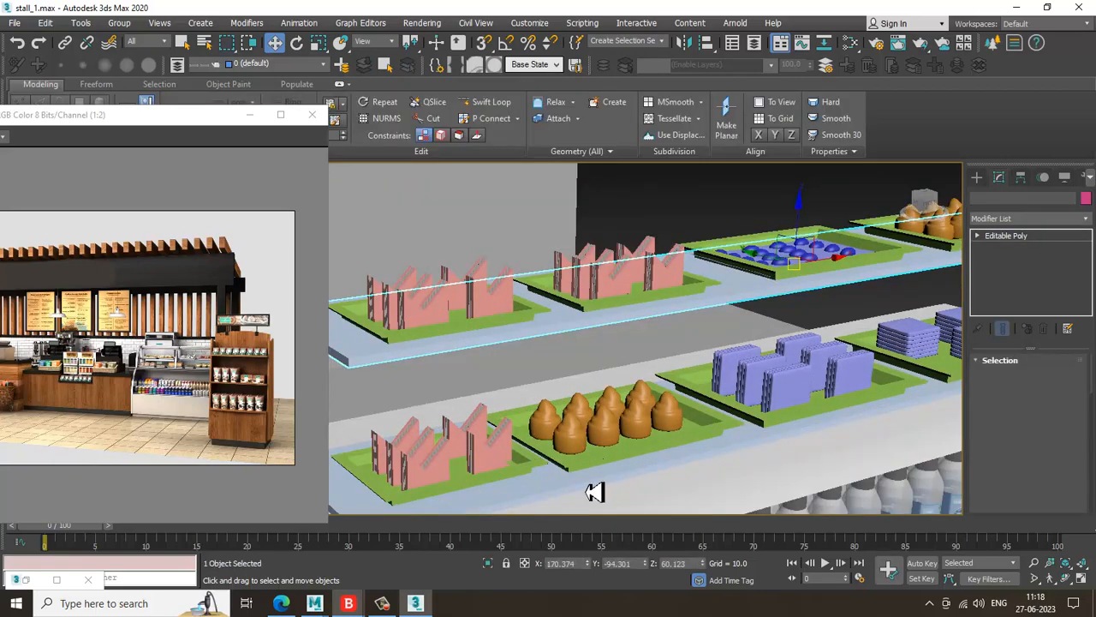
{"action": "left_click", "coordinate": [591, 493], "text": "ctrl"}
{"action": "key", "text": "m"}
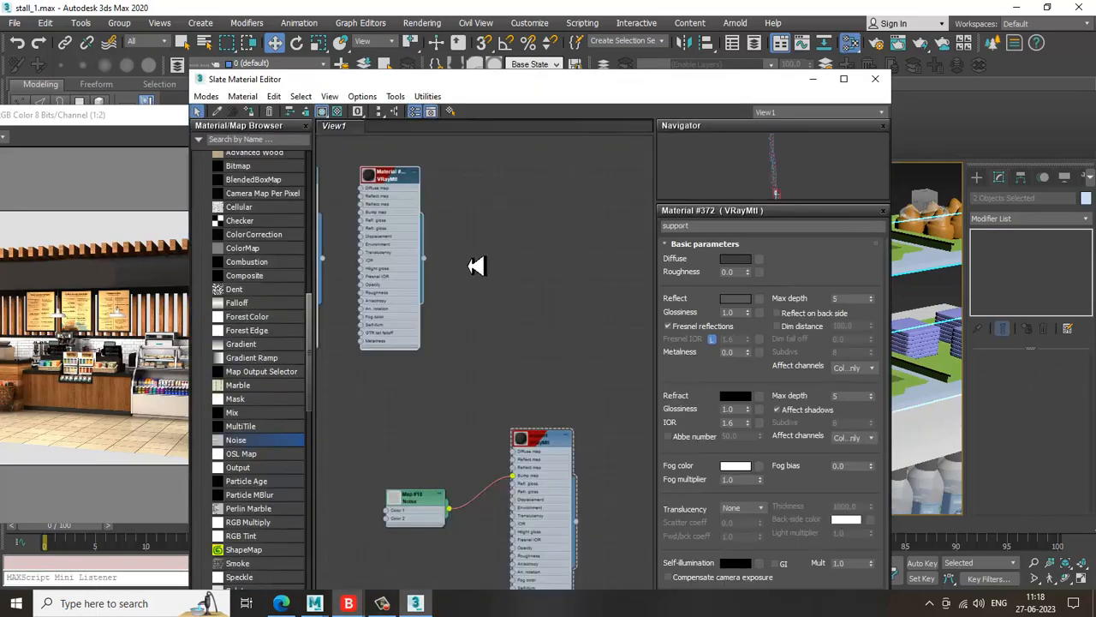
{"action": "middle_click_drag", "start_coordinate": [484, 214], "coordinate": [520, 506]}
{"action": "scroll", "coordinate": [521, 428], "scroll_direction": "down", "scroll_amount": 1}
{"action": "middle_click_drag", "start_coordinate": [513, 226], "coordinate": [527, 583]}
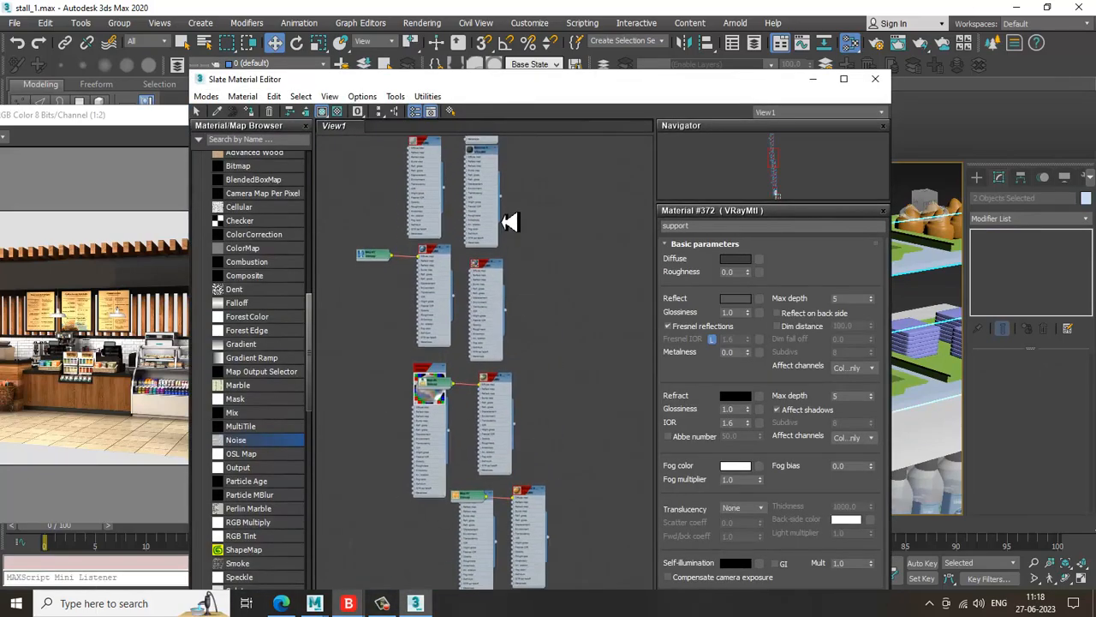
{"action": "scroll", "coordinate": [465, 391], "scroll_direction": "up", "scroll_amount": 5}
{"action": "double_click", "coordinate": [389, 385]}
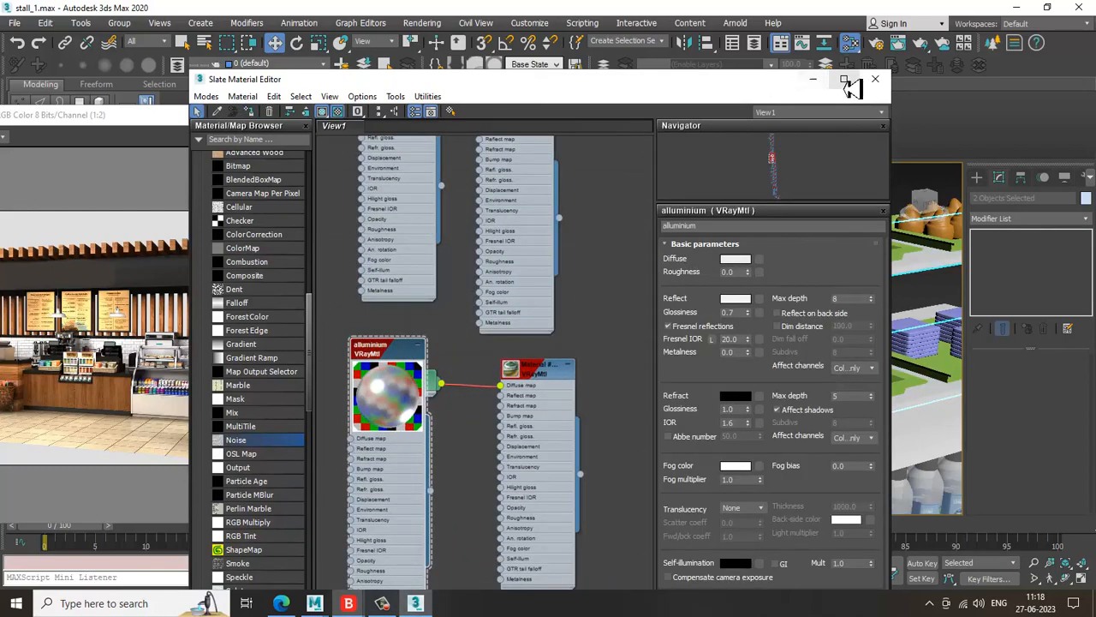
{"action": "left_click", "coordinate": [813, 79]}
Examine the shelves and food trays up close against the display case in the reference image
{"action": "middle_click_drag", "start_coordinate": [791, 397], "coordinate": [676, 208], "text": "alt"}
{"action": "scroll", "coordinate": [747, 380], "scroll_direction": "down", "scroll_amount": 2}
{"action": "middle_click_drag", "start_coordinate": [747, 380], "coordinate": [523, 384], "text": "alt"}
{"action": "scroll", "coordinate": [524, 384], "scroll_direction": "up", "scroll_amount": 3}
{"action": "middle_click_drag", "start_coordinate": [534, 342], "coordinate": [224, 349], "text": "alt"}
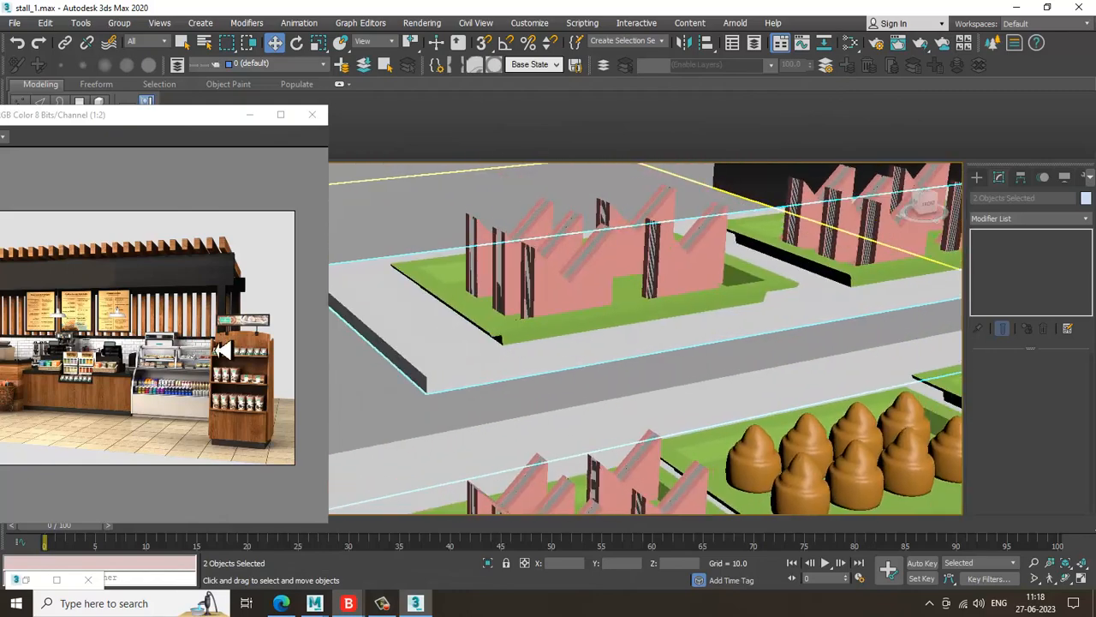
{"action": "scroll", "coordinate": [223, 349], "scroll_direction": "up", "scroll_amount": 1}
{"action": "scroll", "coordinate": [196, 390], "scroll_direction": "up", "scroll_amount": 1}
{"action": "scroll", "coordinate": [196, 390], "scroll_direction": "down", "scroll_amount": 1}
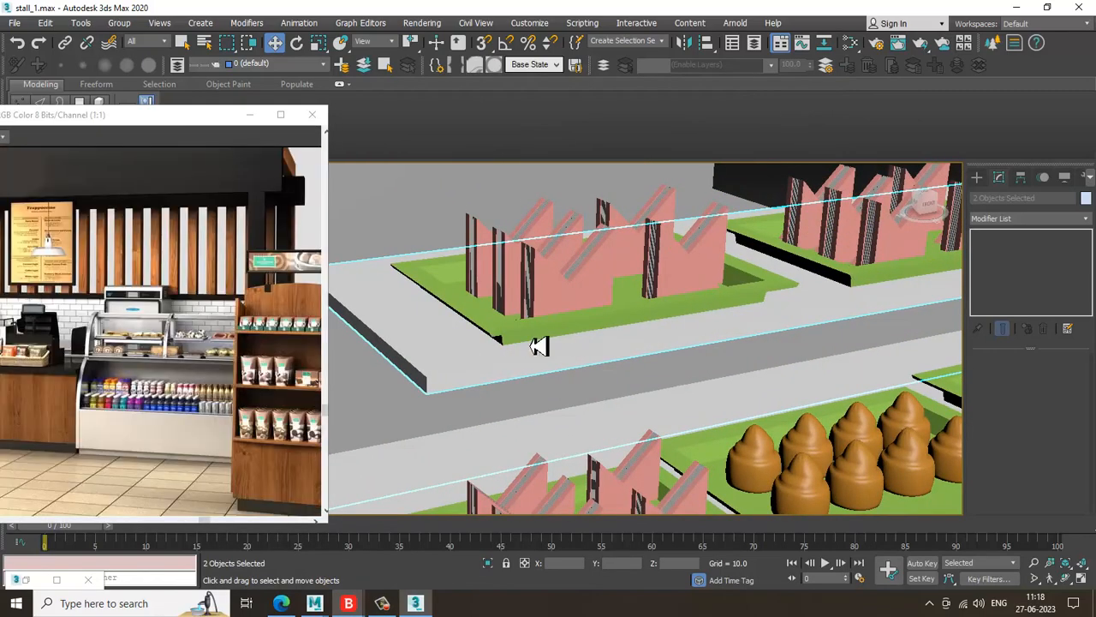
{"action": "left_click", "coordinate": [548, 330]}
{"action": "left_click", "coordinate": [862, 280], "text": "ctrl"}
{"action": "scroll", "coordinate": [823, 287], "scroll_direction": "down", "scroll_amount": 4}
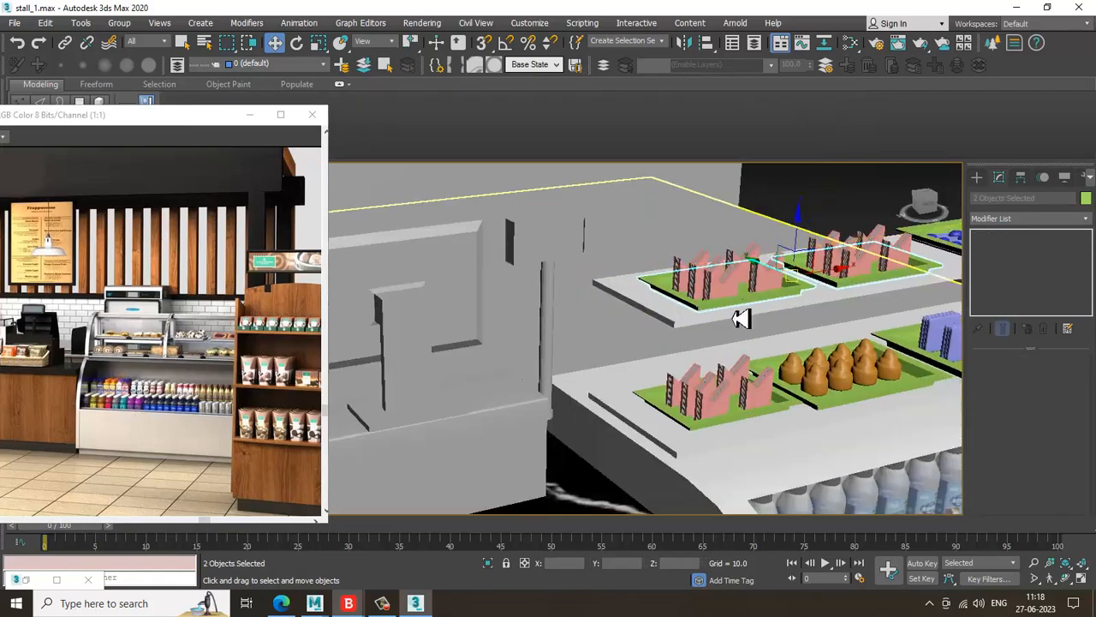
{"action": "middle_click_drag", "start_coordinate": [737, 318], "coordinate": [642, 316]}
{"action": "left_click", "coordinate": [682, 203], "text": "ctrl"}
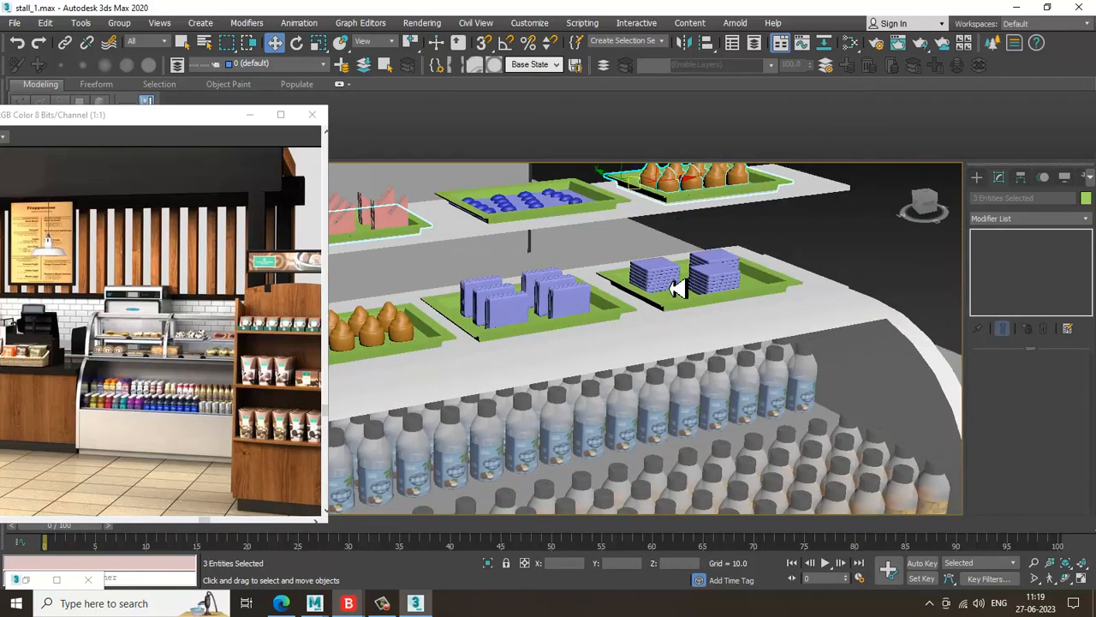
{"action": "left_click", "coordinate": [676, 288], "text": "ctrl"}
{"action": "left_click", "coordinate": [629, 317], "text": "ctrl"}
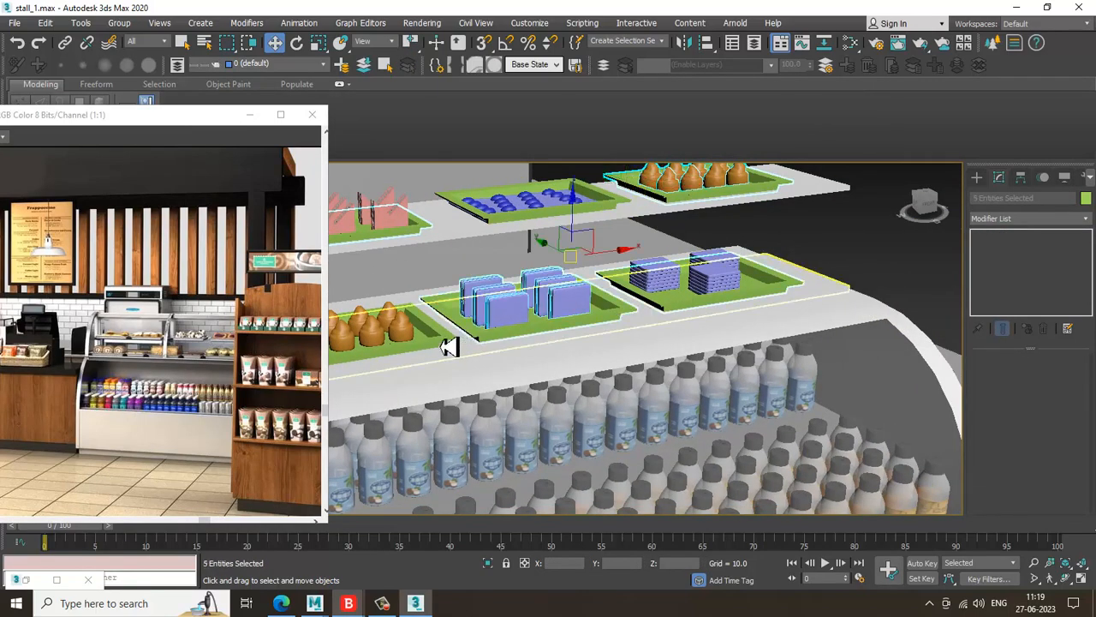
{"action": "middle_click_drag", "start_coordinate": [489, 337], "coordinate": [669, 402], "text": "alt"}
{"action": "key", "text": "m"}
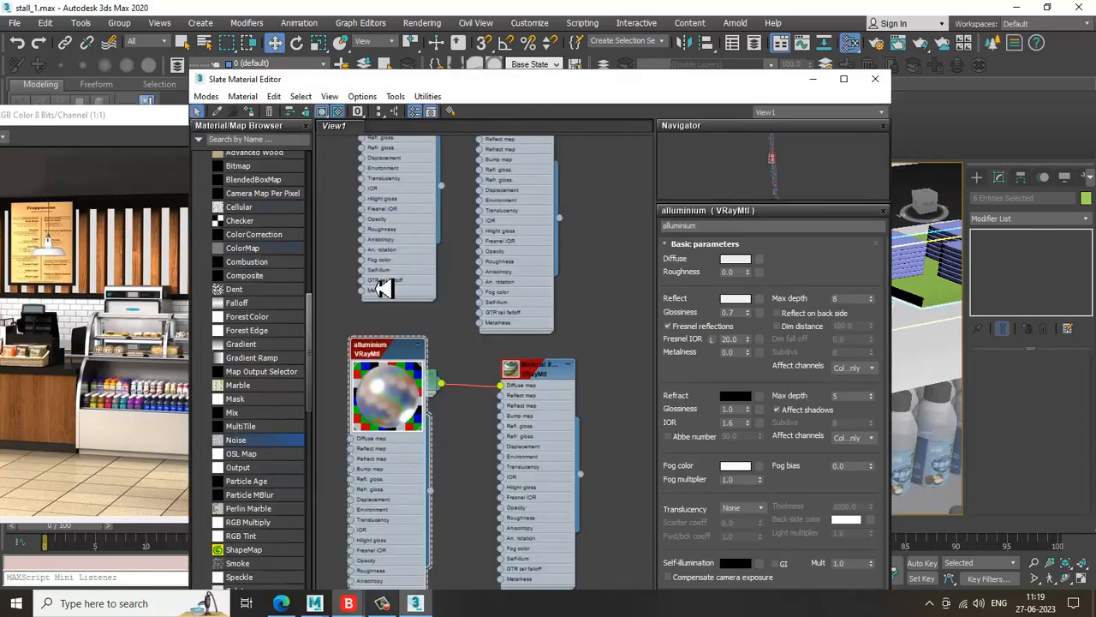
{"action": "left_click", "coordinate": [815, 80]}
{"action": "scroll", "coordinate": [758, 315], "scroll_direction": "down", "scroll_amount": 6}
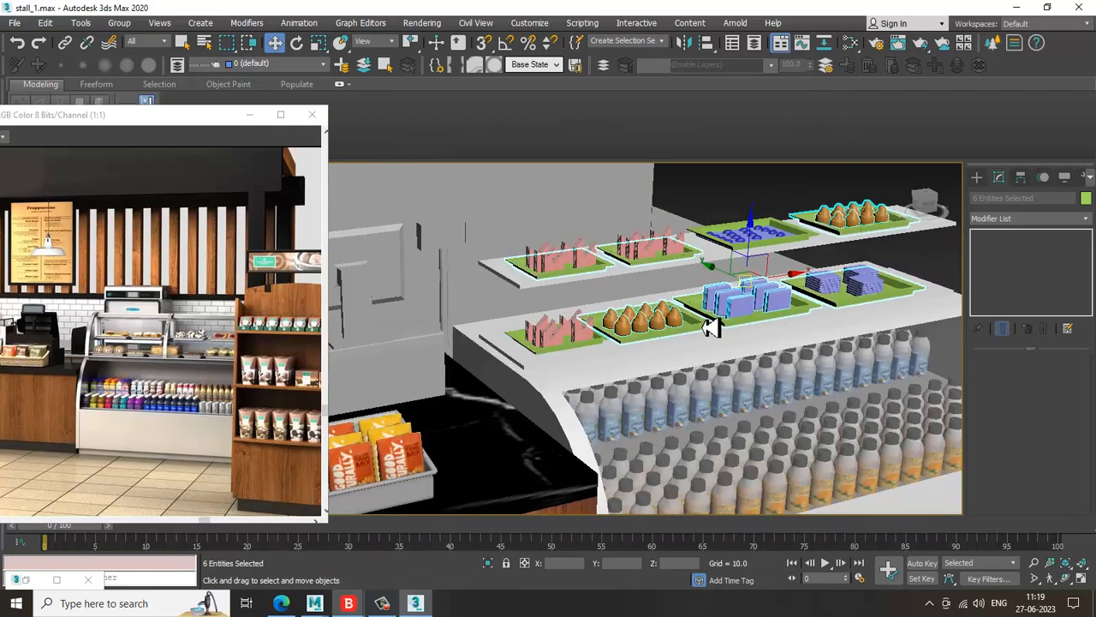
Ungroup the two trays of brown cone pastries and the lower tray of upright blue slices
{"action": "left_click", "coordinate": [752, 196]}
{"action": "left_click", "coordinate": [861, 231]}
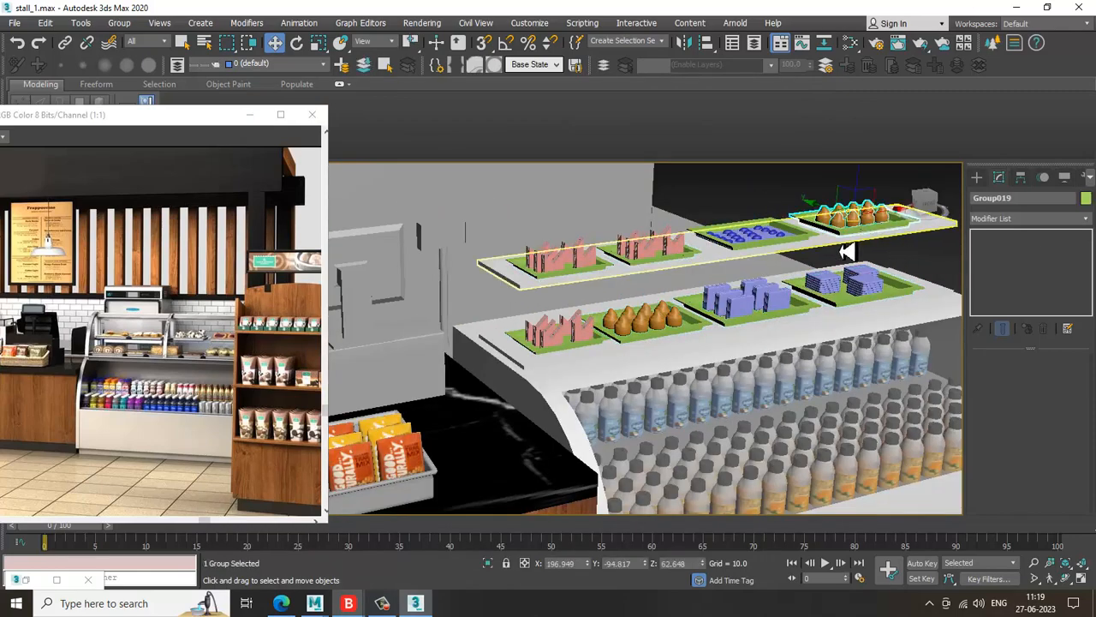
{"action": "left_click", "coordinate": [119, 22]}
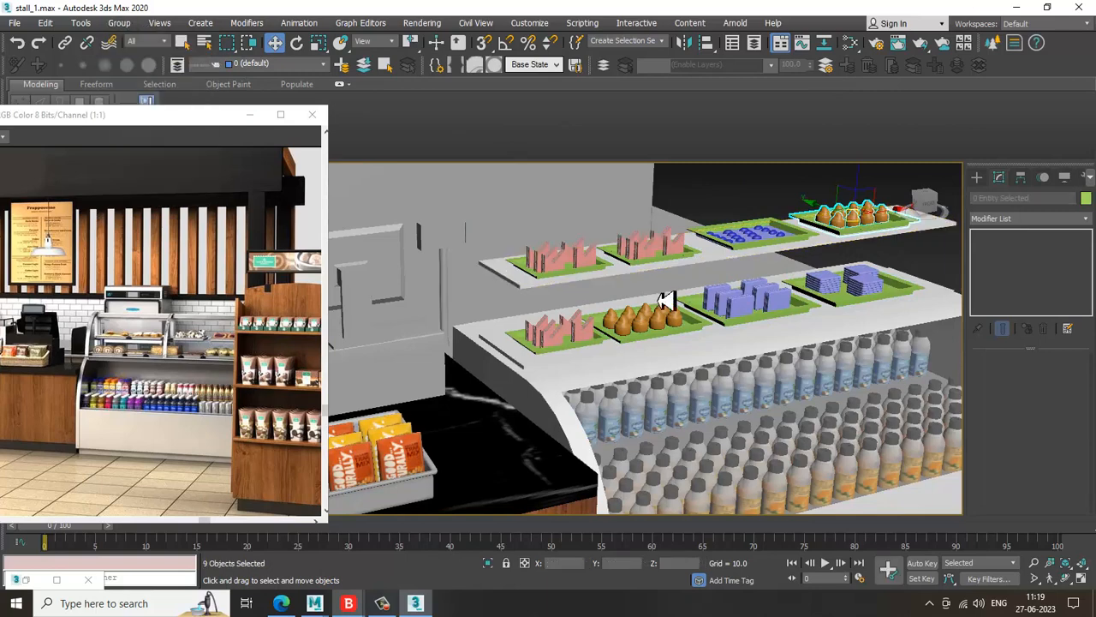
{"action": "left_click", "coordinate": [664, 334]}
{"action": "left_click", "coordinate": [122, 23]}
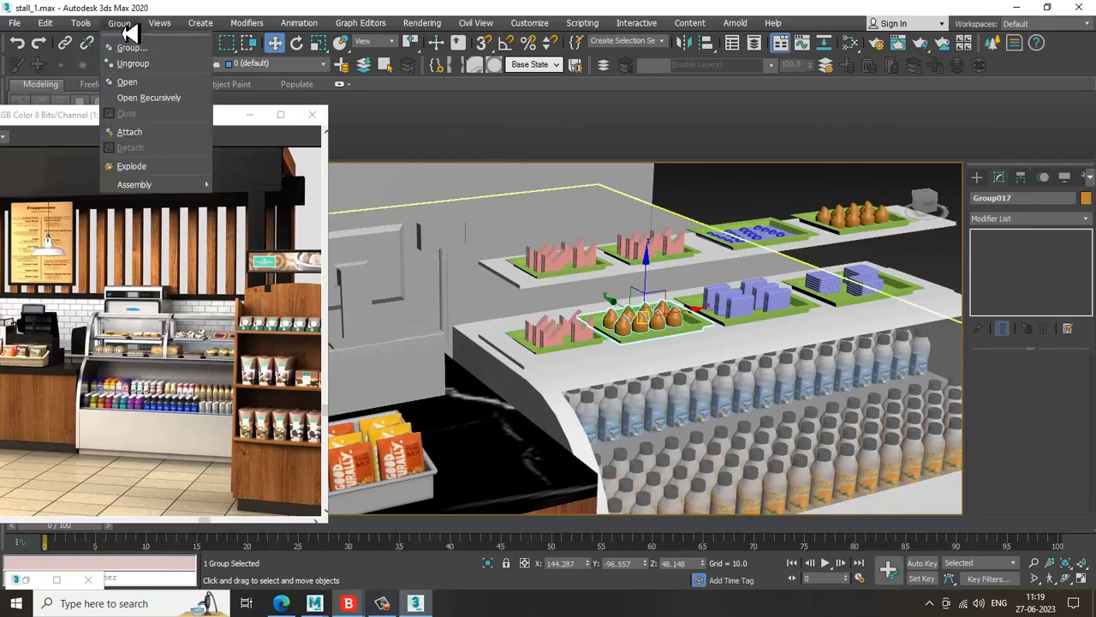
{"action": "left_click", "coordinate": [141, 64]}
{"action": "left_click", "coordinate": [761, 319]}
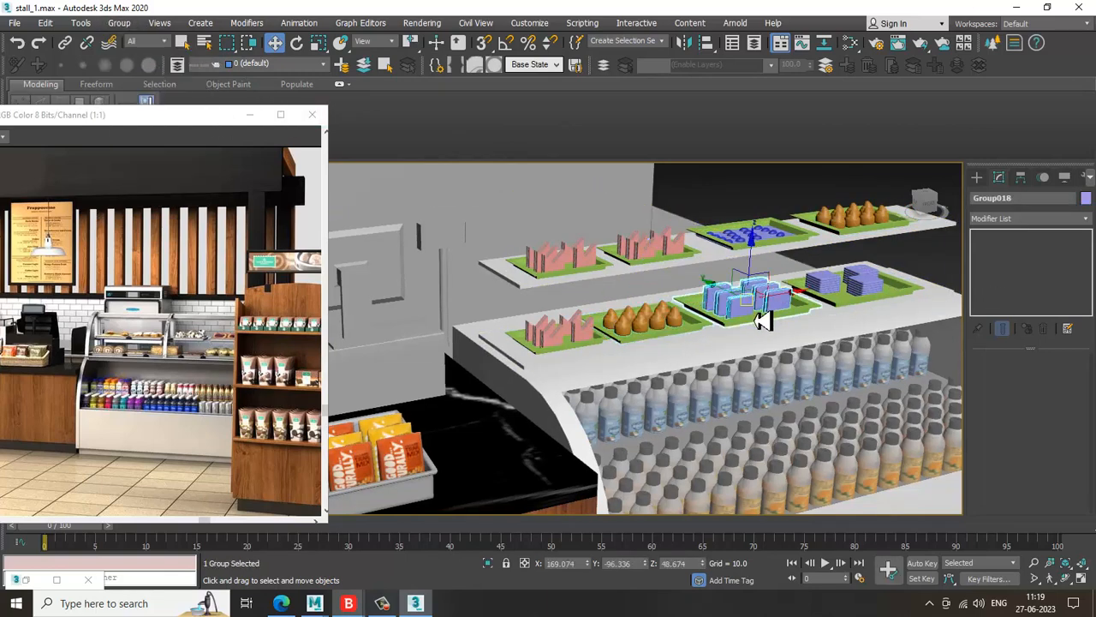
{"action": "left_click", "coordinate": [123, 23]}
{"action": "left_click", "coordinate": [137, 55]}
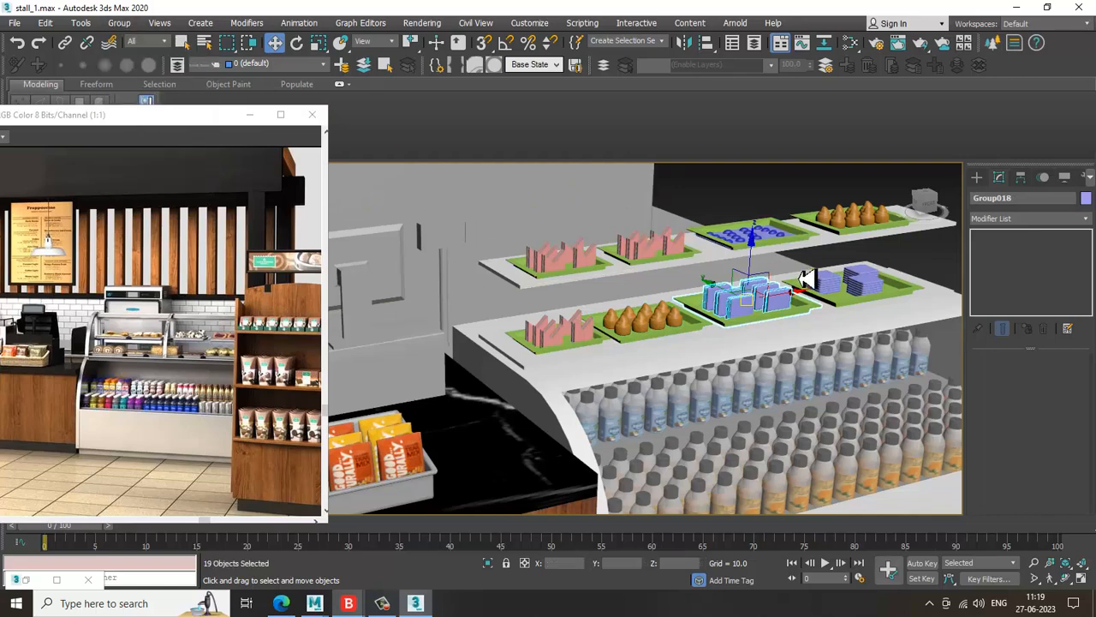
Check whether the remaining trays are separate from their food, including a trial move of the lower pink-slice tray
{"action": "left_click", "coordinate": [870, 314]}
{"action": "left_click", "coordinate": [867, 310]}
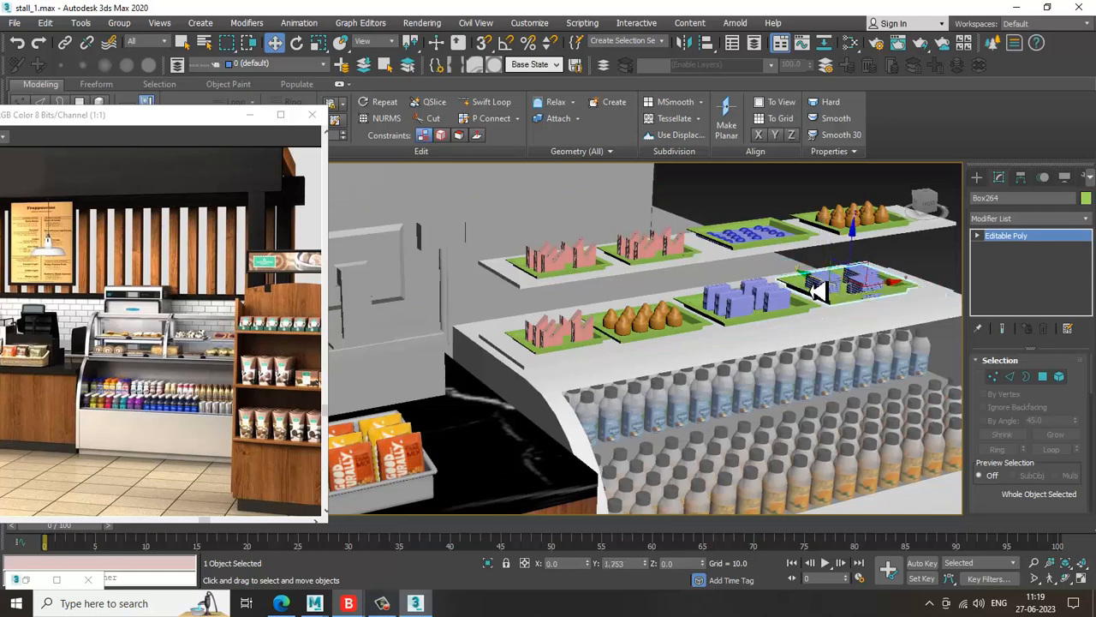
{"action": "left_click", "coordinate": [610, 348]}
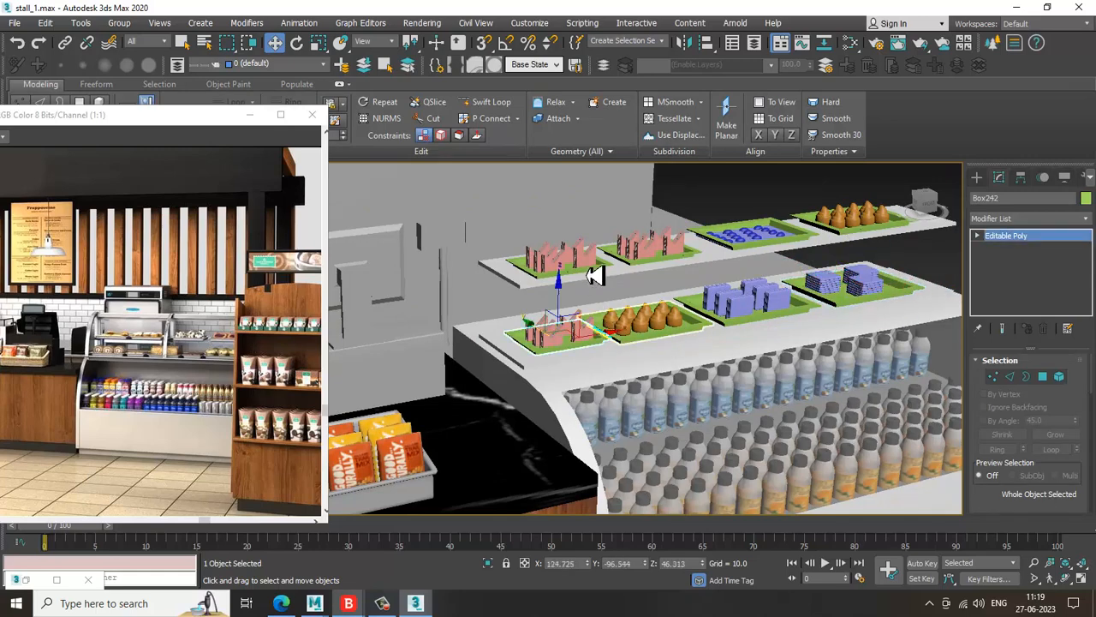
{"action": "left_click", "coordinate": [589, 269]}
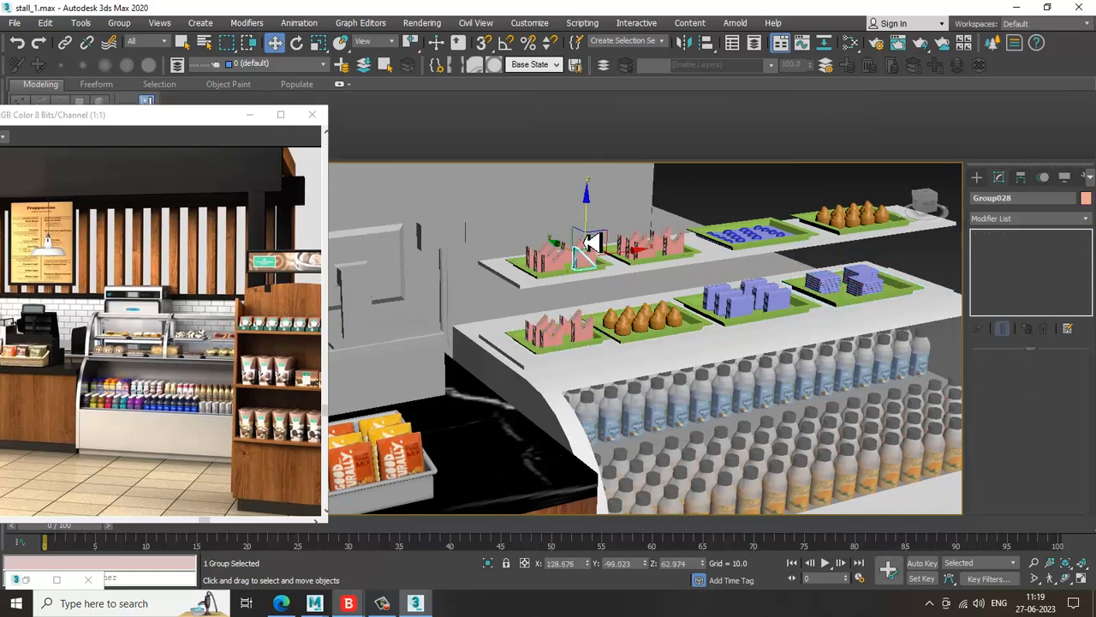
{"action": "left_click", "coordinate": [571, 355]}
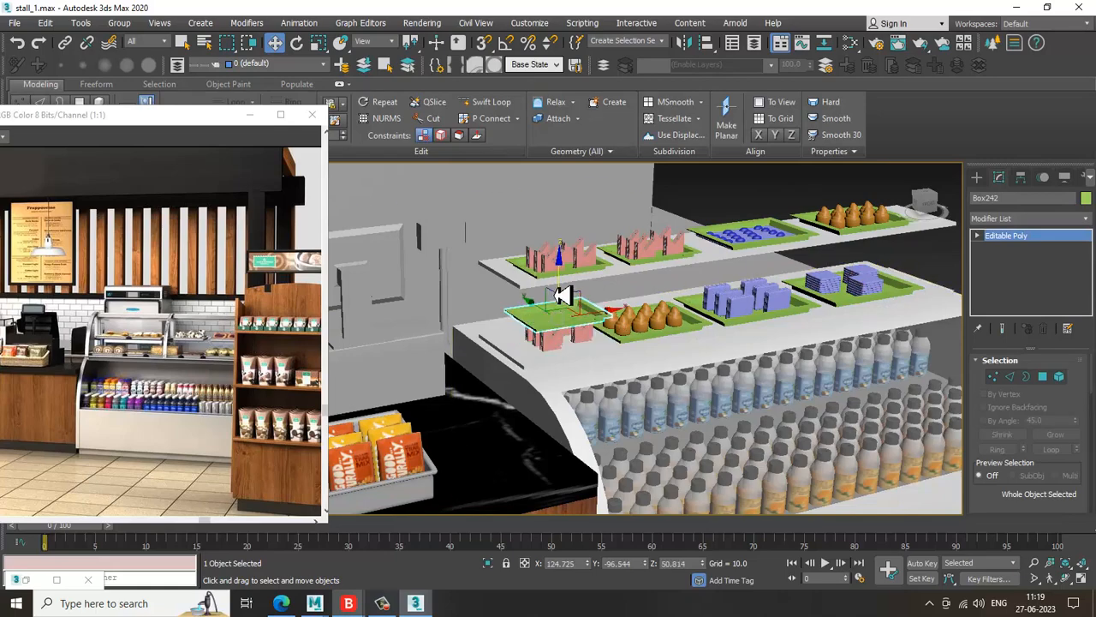
{"action": "scroll", "coordinate": [576, 247], "scroll_direction": "up", "scroll_amount": 2}
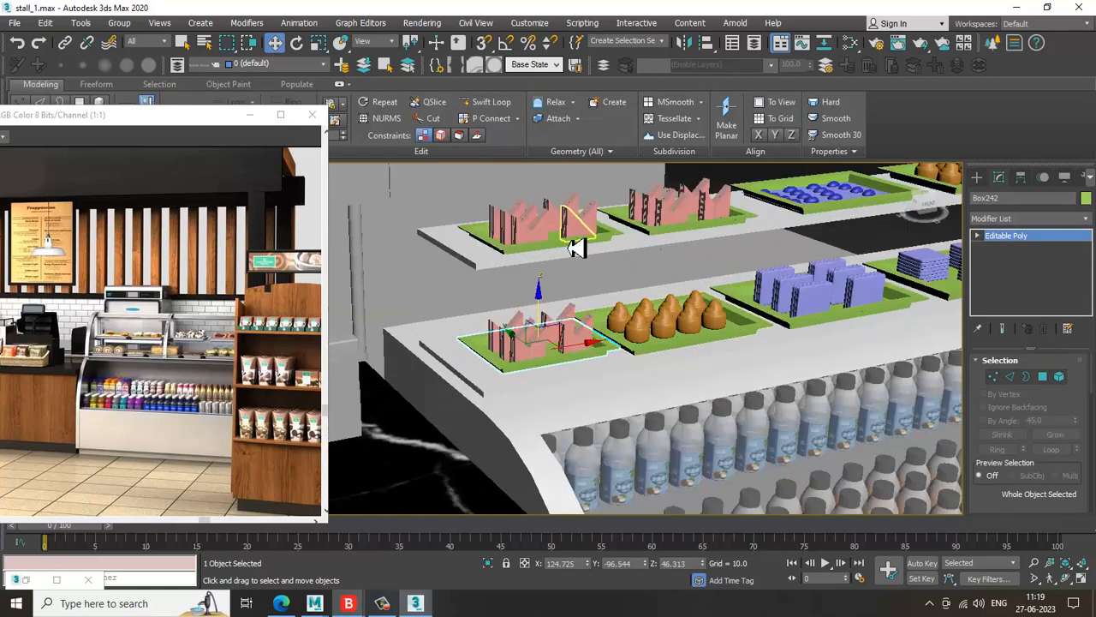
Assign the alluminium material to all the food trays on the upper and lower shelves
{"action": "left_click", "coordinate": [624, 234]}
{"action": "left_click", "coordinate": [678, 221], "text": "ctrl"}
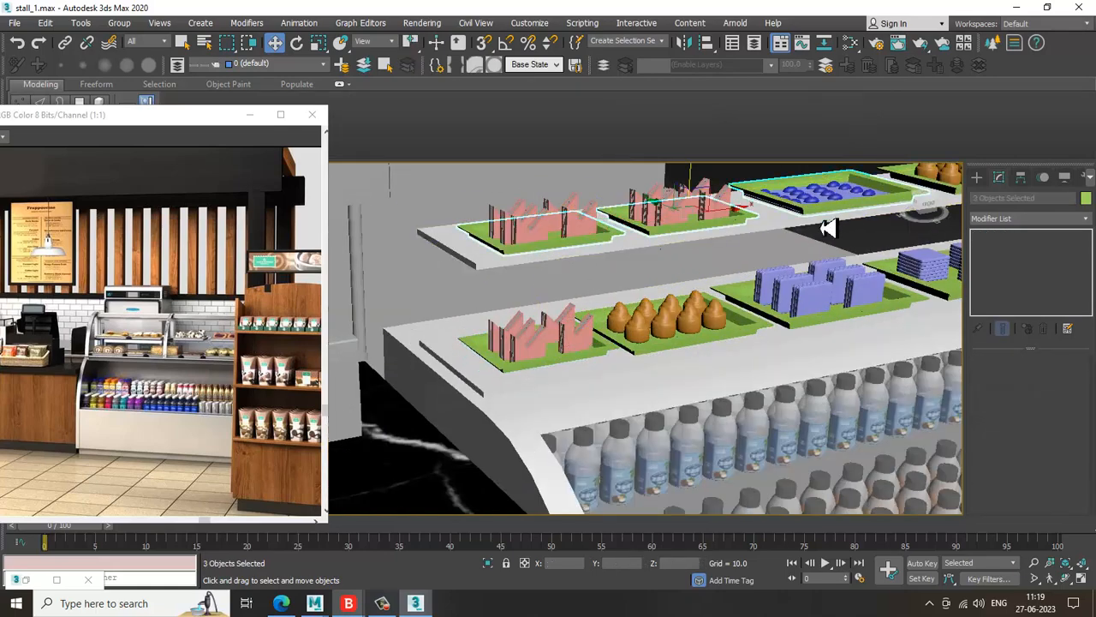
{"action": "middle_click_drag", "start_coordinate": [827, 227], "coordinate": [697, 313], "text": "alt"}
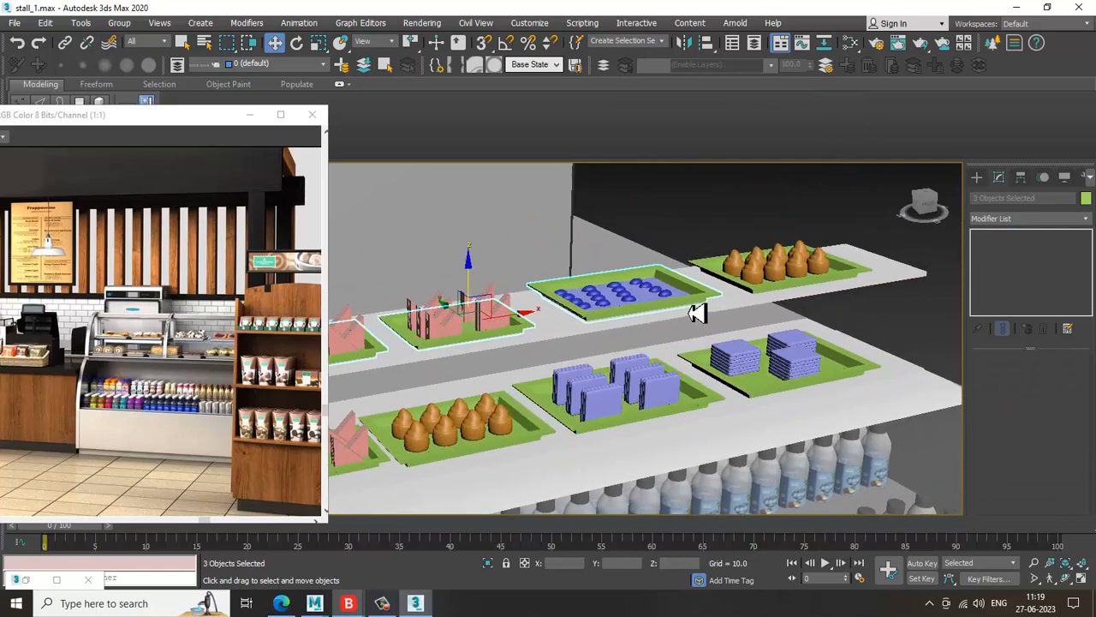
{"action": "left_click", "coordinate": [768, 294], "text": "ctrl"}
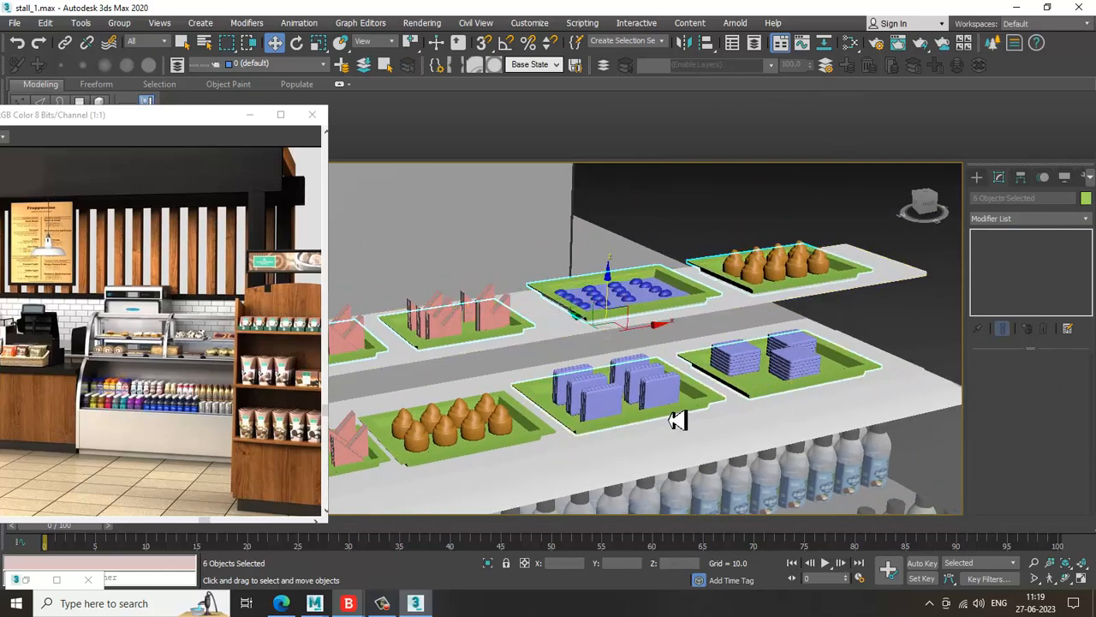
{"action": "middle_click_drag", "start_coordinate": [676, 420], "coordinate": [814, 373]}
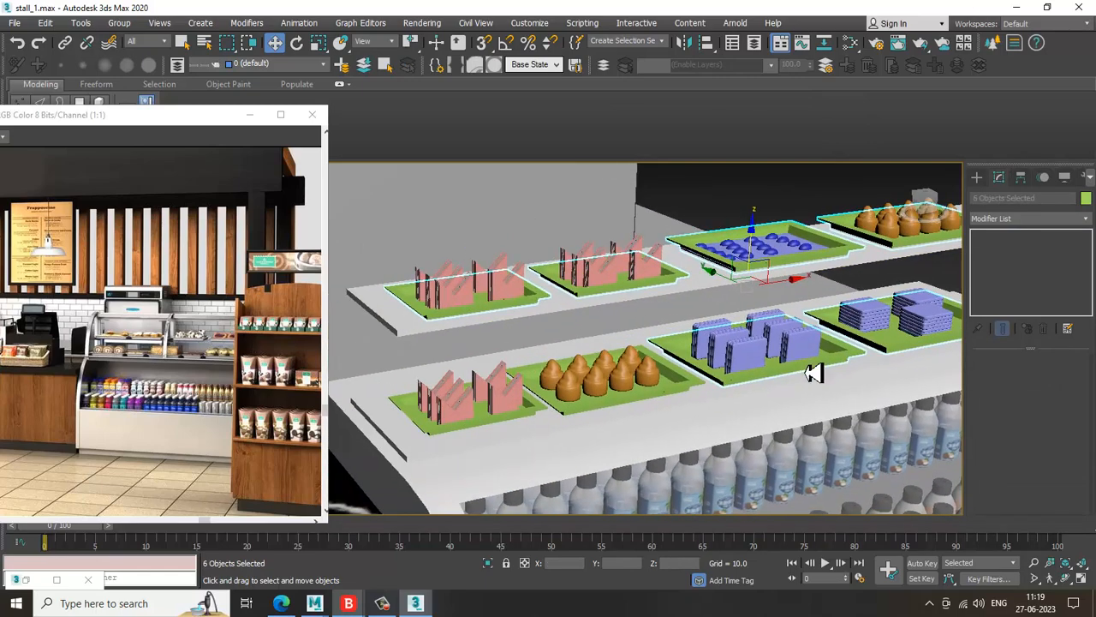
{"action": "left_click", "coordinate": [524, 426], "text": "ctrl"}
{"action": "key", "text": "m"}
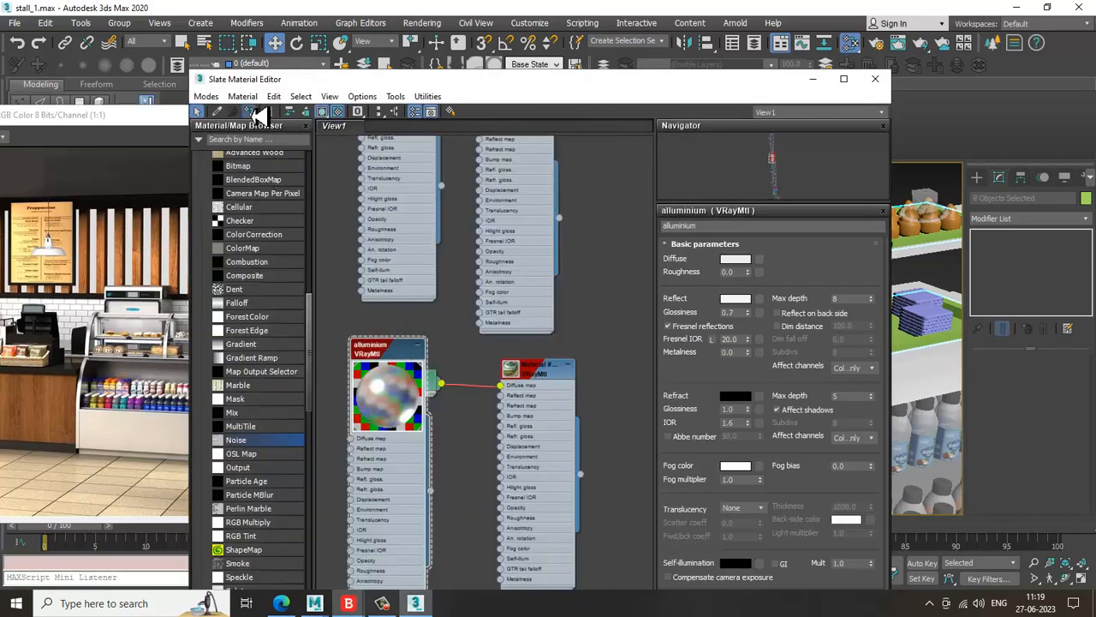
{"action": "left_click", "coordinate": [824, 85]}
{"action": "scroll", "coordinate": [789, 264], "scroll_direction": "down", "scroll_amount": 5}
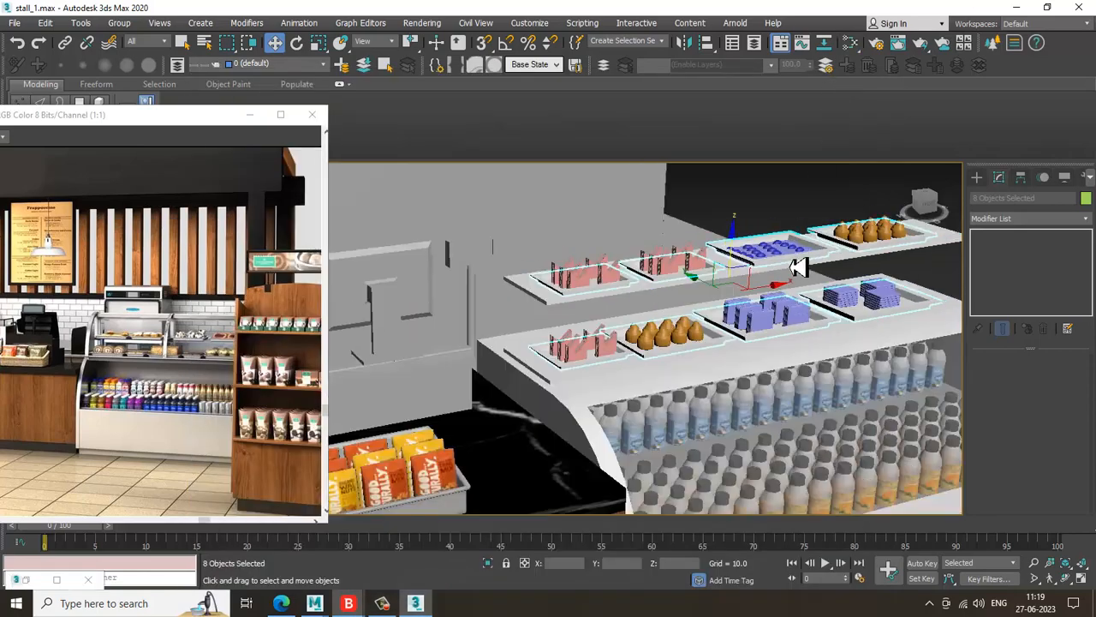
{"action": "middle_click_drag", "start_coordinate": [789, 263], "coordinate": [730, 238], "text": "alt"}
{"action": "left_click", "coordinate": [765, 197]}
Create a new VRayMtl for the front right-facing sandwich wedge in the upper shelf's end tray, after checking the existing material nodes
{"action": "scroll", "coordinate": [713, 279], "scroll_direction": "up", "scroll_amount": 3}
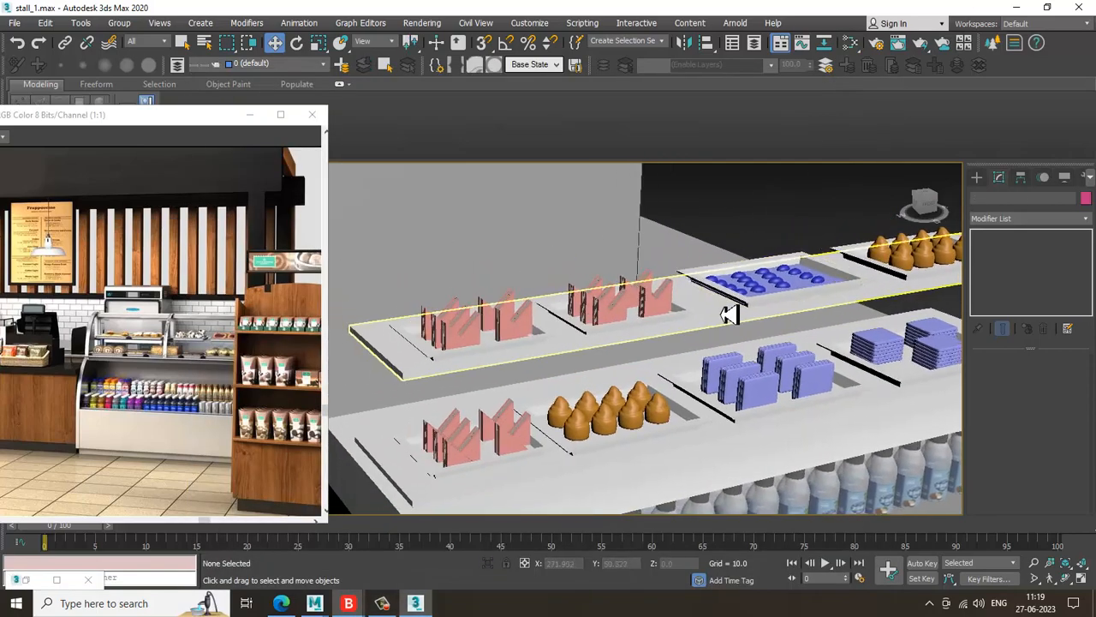
{"action": "scroll", "coordinate": [590, 368], "scroll_direction": "up", "scroll_amount": 4}
{"action": "scroll", "coordinate": [546, 316], "scroll_direction": "down", "scroll_amount": 5}
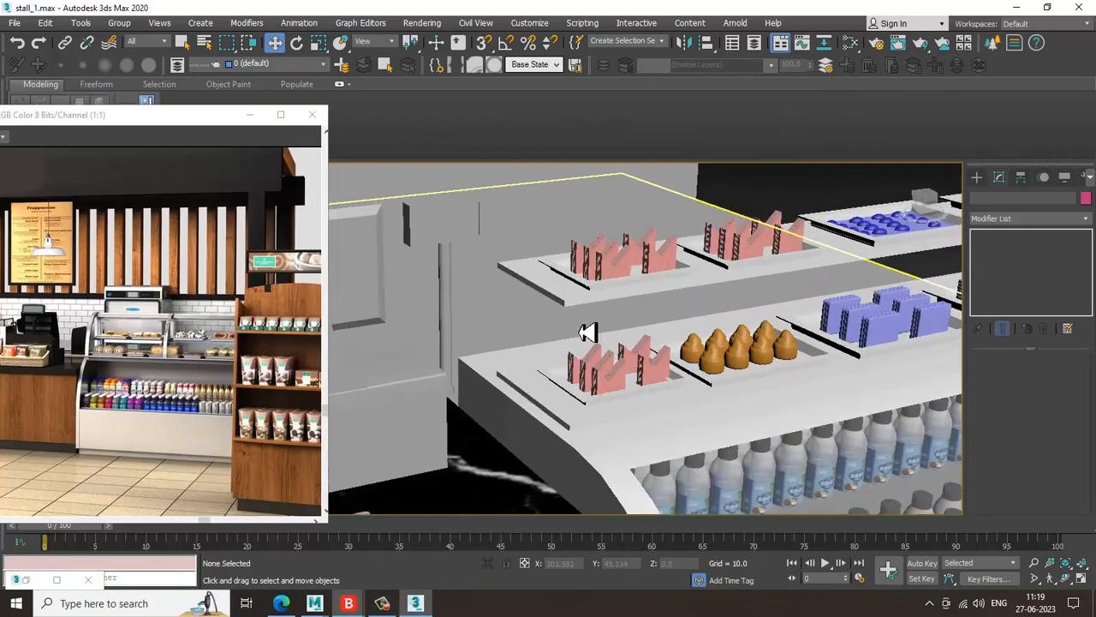
{"action": "left_click", "coordinate": [602, 341]}
{"action": "scroll", "coordinate": [634, 329], "scroll_direction": "up", "scroll_amount": 5}
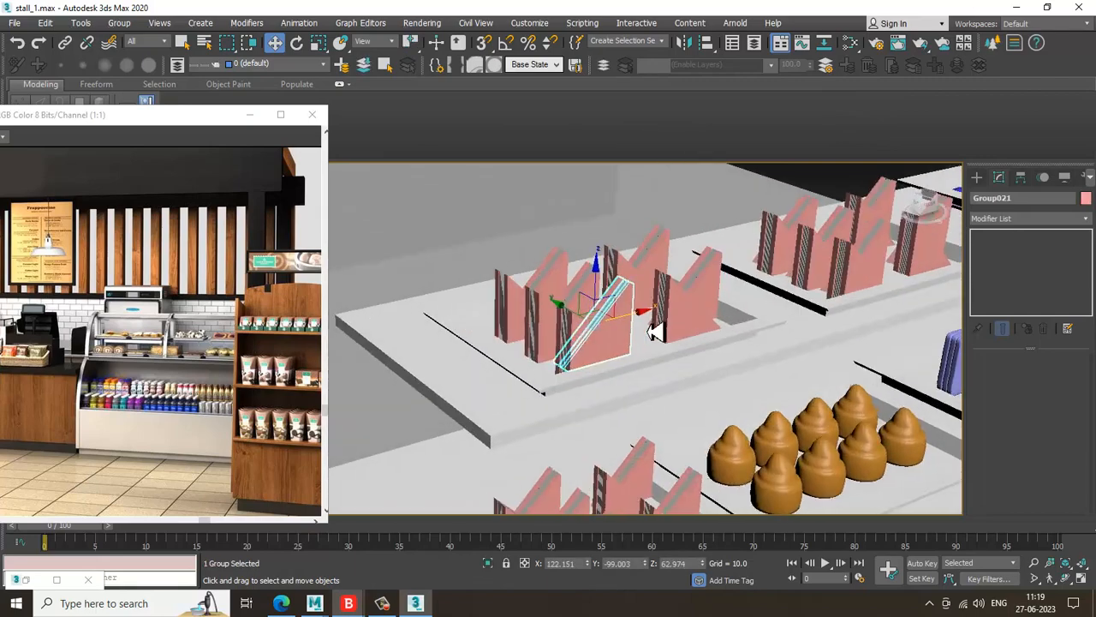
{"action": "key", "text": "m"}
{"action": "mouse_move", "coordinate": [525, 476]}
{"action": "middle_mouse_down"}
{"action": "mouse_move", "coordinate": [540, 463]}
{"action": "mouse_move", "coordinate": [548, 287]}
{"action": "middle_mouse_up"}
{"action": "middle_click_drag", "start_coordinate": [492, 501], "coordinate": [503, 318]}
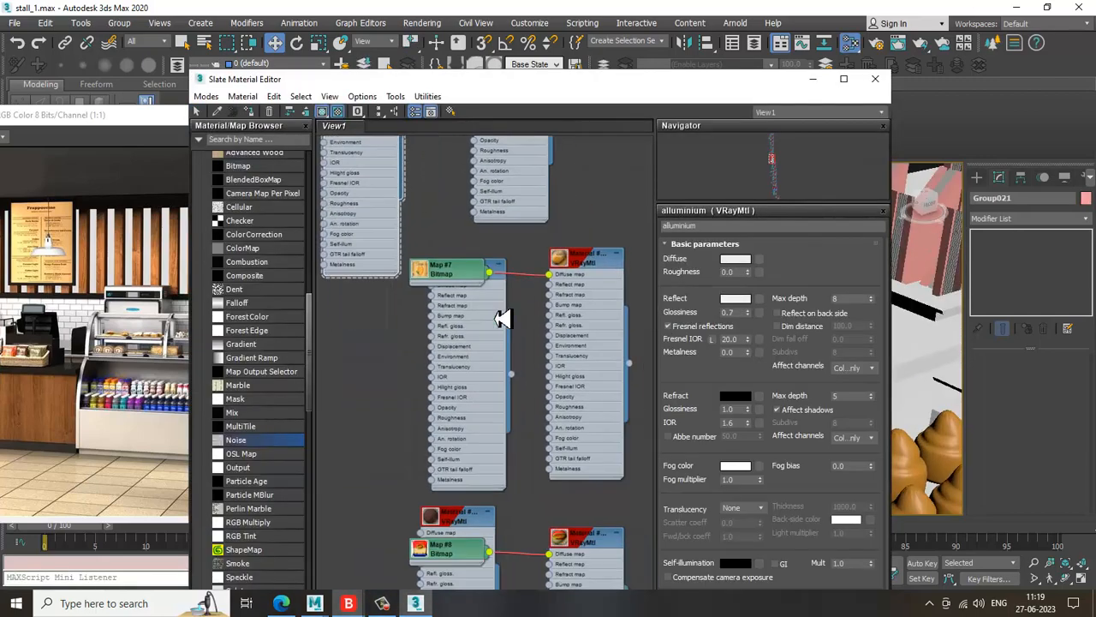
{"action": "middle_click_drag", "start_coordinate": [522, 491], "coordinate": [486, 285]}
{"action": "scroll", "coordinate": [545, 443], "scroll_direction": "down", "scroll_amount": 1}
{"action": "scroll", "coordinate": [512, 183], "scroll_direction": "down", "scroll_amount": 2}
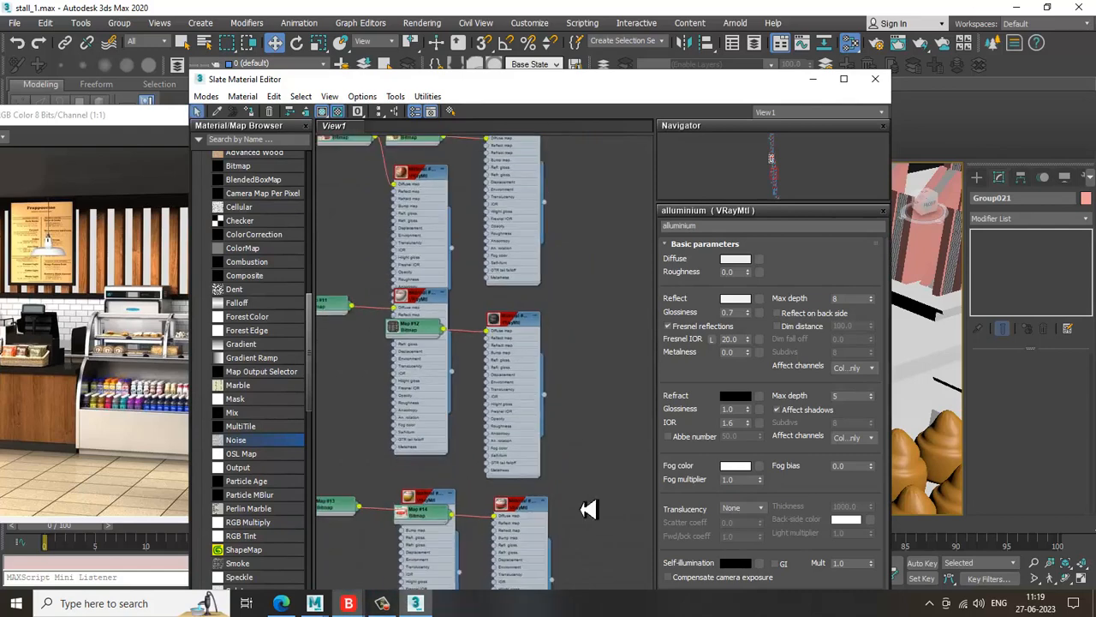
{"action": "middle_click_drag", "start_coordinate": [589, 510], "coordinate": [607, 186]}
{"action": "middle_click_drag", "start_coordinate": [523, 424], "coordinate": [532, 119]}
{"action": "middle_click_drag", "start_coordinate": [526, 391], "coordinate": [462, 95]}
{"action": "middle_click_drag", "start_coordinate": [511, 338], "coordinate": [498, 87]}
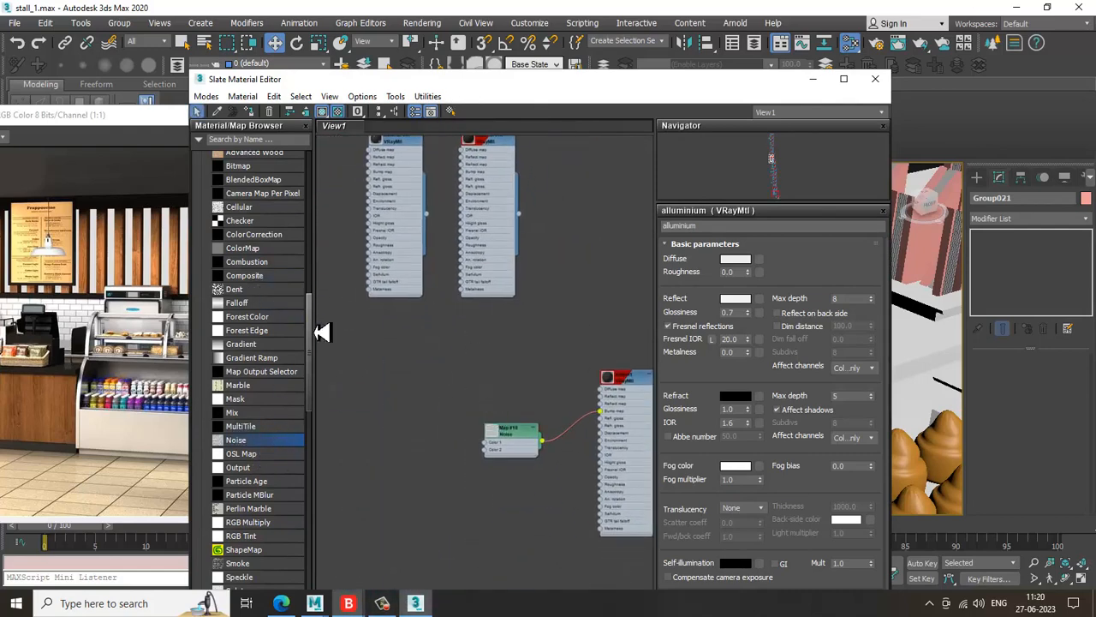
{"action": "left_click_drag", "start_coordinate": [313, 334], "coordinate": [311, 265]}
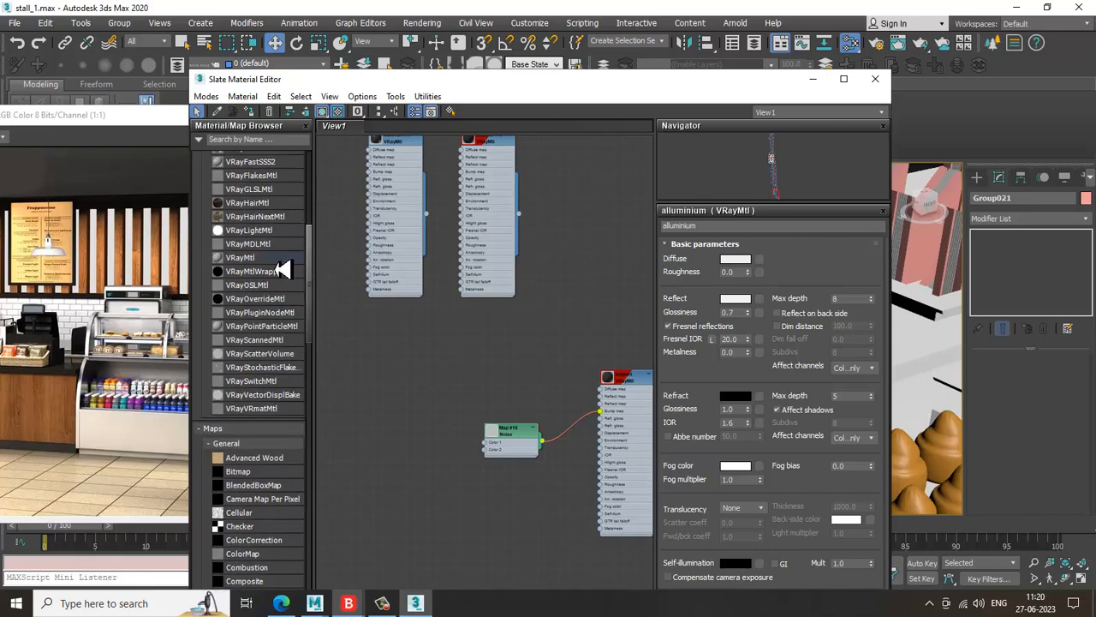
{"action": "left_click_drag", "start_coordinate": [398, 354], "coordinate": [399, 358]}
{"action": "double_click", "coordinate": [399, 360]}
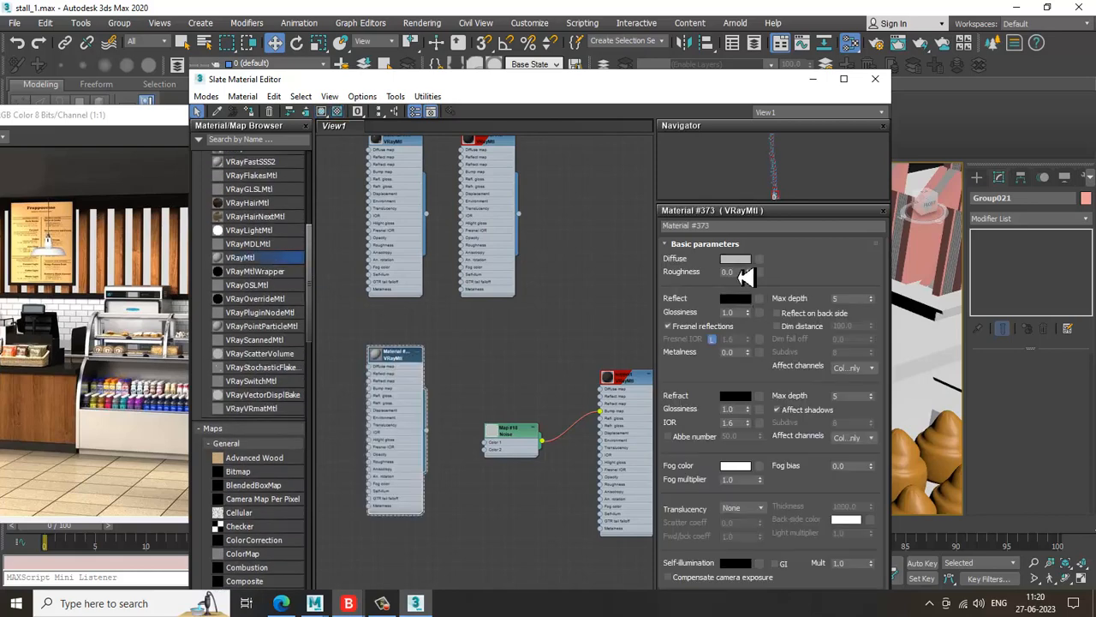
{"action": "left_click", "coordinate": [759, 260]}
{"action": "double_click", "coordinate": [692, 163]}
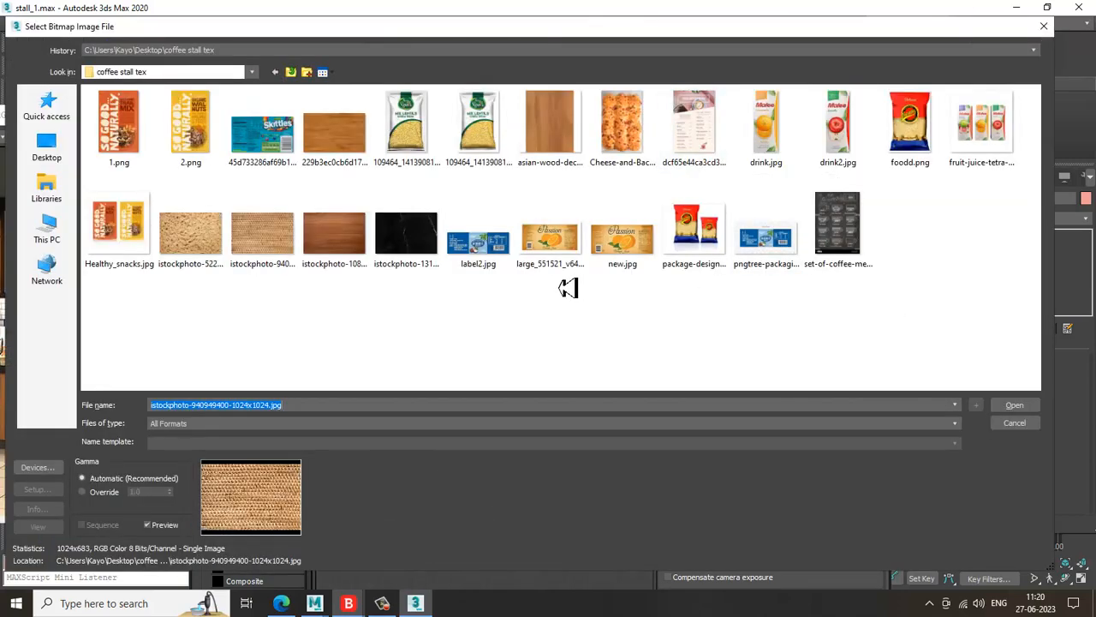
{"action": "double_click", "coordinate": [226, 233]}
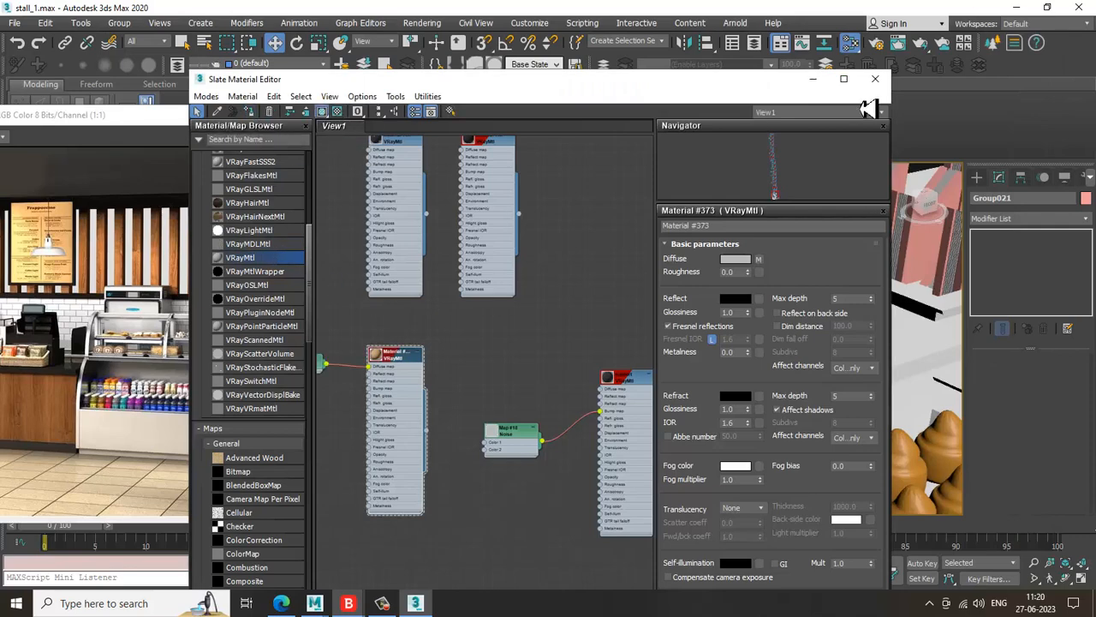
{"action": "left_click", "coordinate": [813, 79]}
Add a UVW Map modifier with Box mapping to the sandwich wedge that has the new bread material
{"action": "middle_click_drag", "start_coordinate": [718, 223], "coordinate": [669, 333], "text": "alt"}
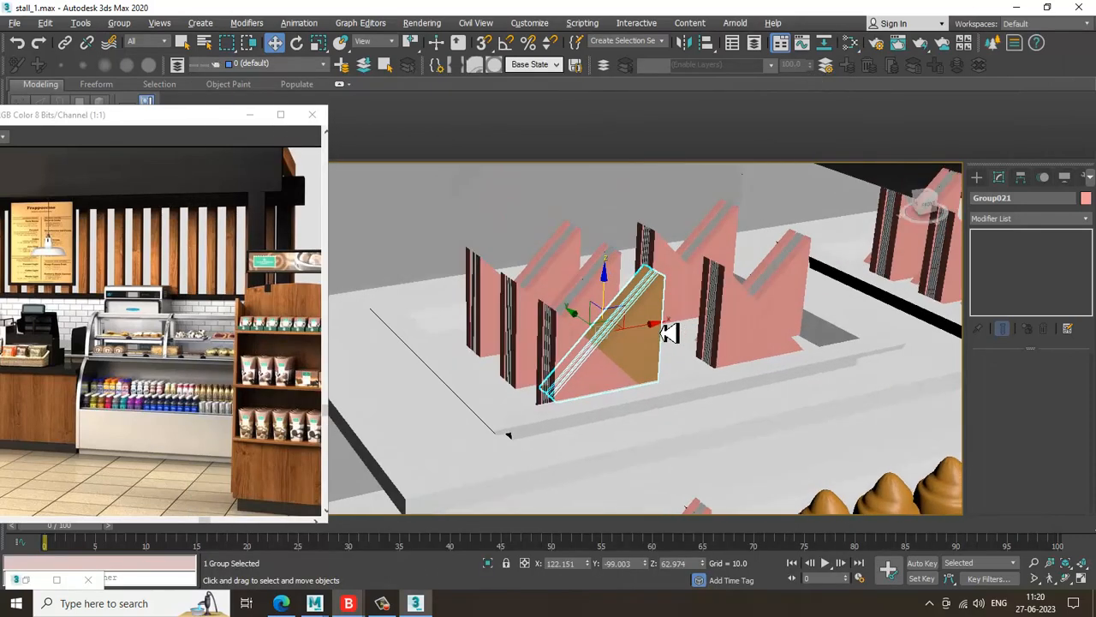
{"action": "left_click", "coordinate": [1028, 219]}
{"action": "scroll", "coordinate": [1028, 326], "scroll_direction": "down", "scroll_amount": 10}
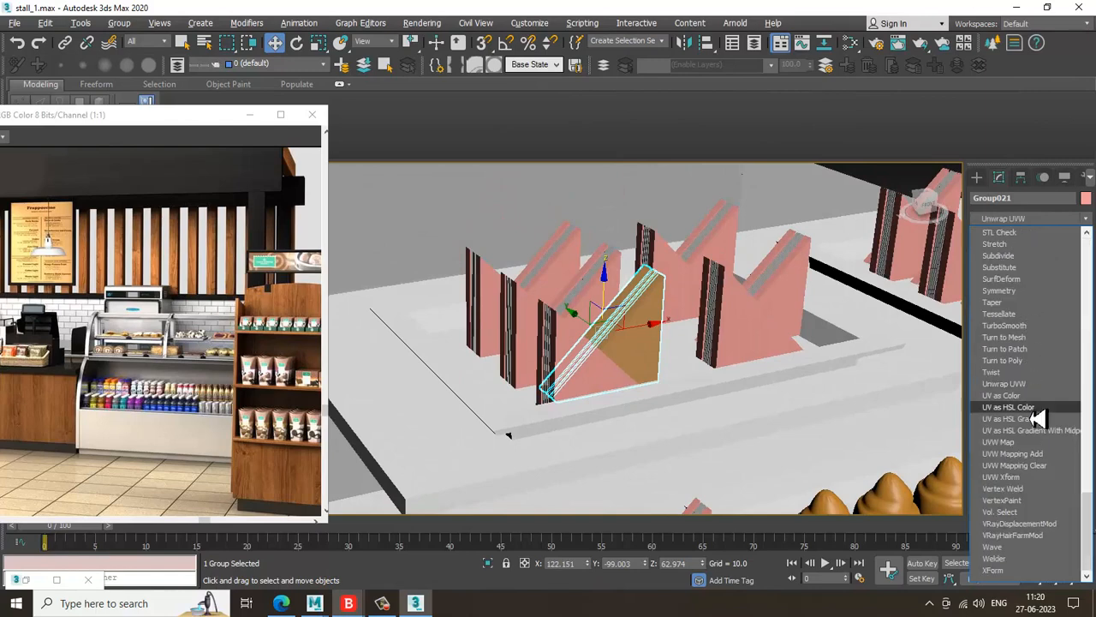
{"action": "left_click", "coordinate": [1034, 449]}
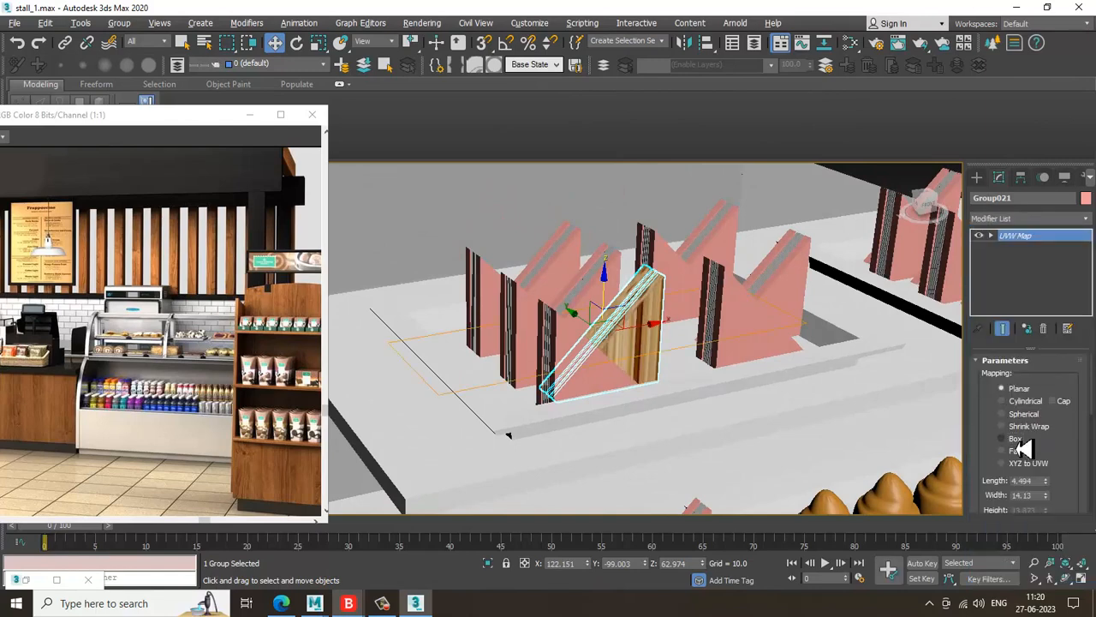
{"action": "left_click", "coordinate": [1015, 439]}
Set the bread bitmap's U and V tiling to 3.0 and fit the box mapping to the wedge
{"action": "key", "text": "m"}
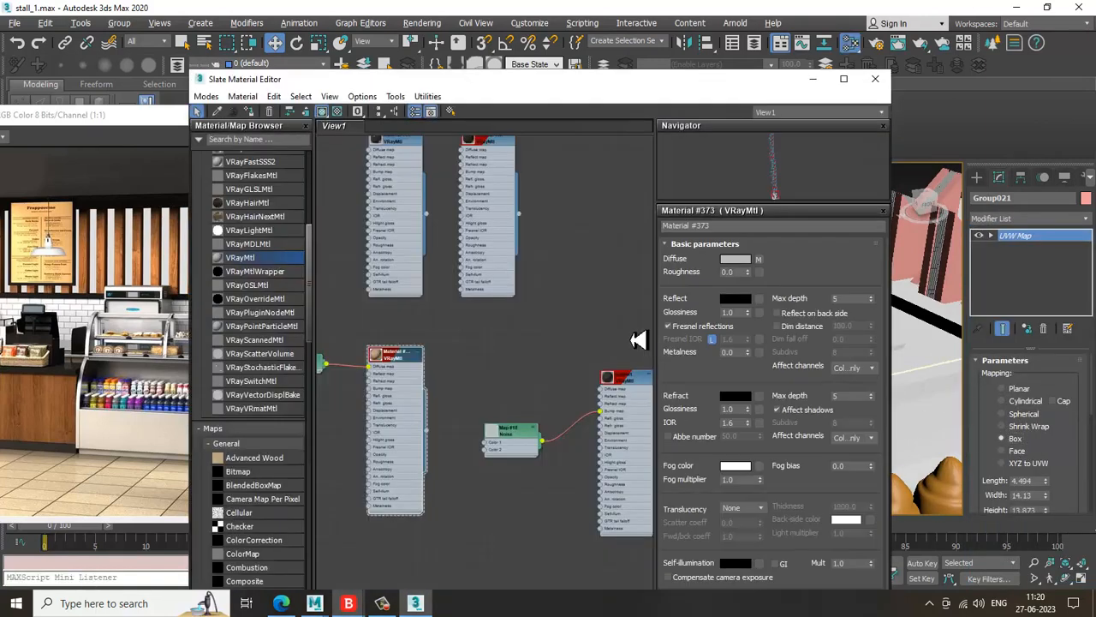
{"action": "left_click_drag", "start_coordinate": [577, 84], "coordinate": [137, 33]}
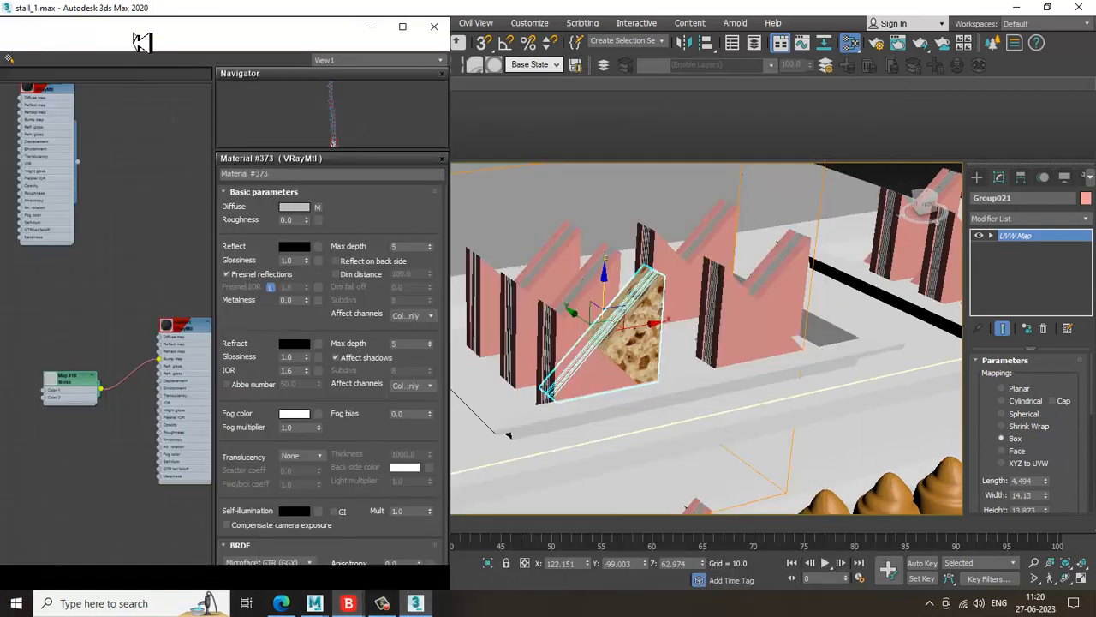
{"action": "left_click", "coordinate": [319, 209]}
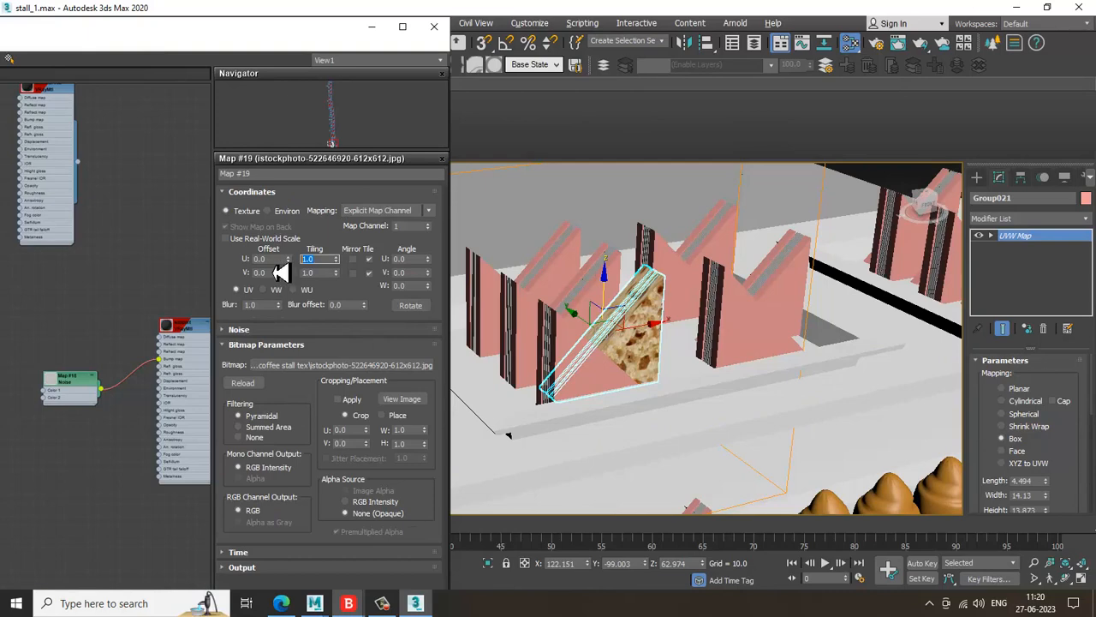
{"action": "type", "text": "3"}
{"action": "key", "text": "Tab"}
{"action": "type", "text": "3"}
{"action": "key", "text": "Return"}
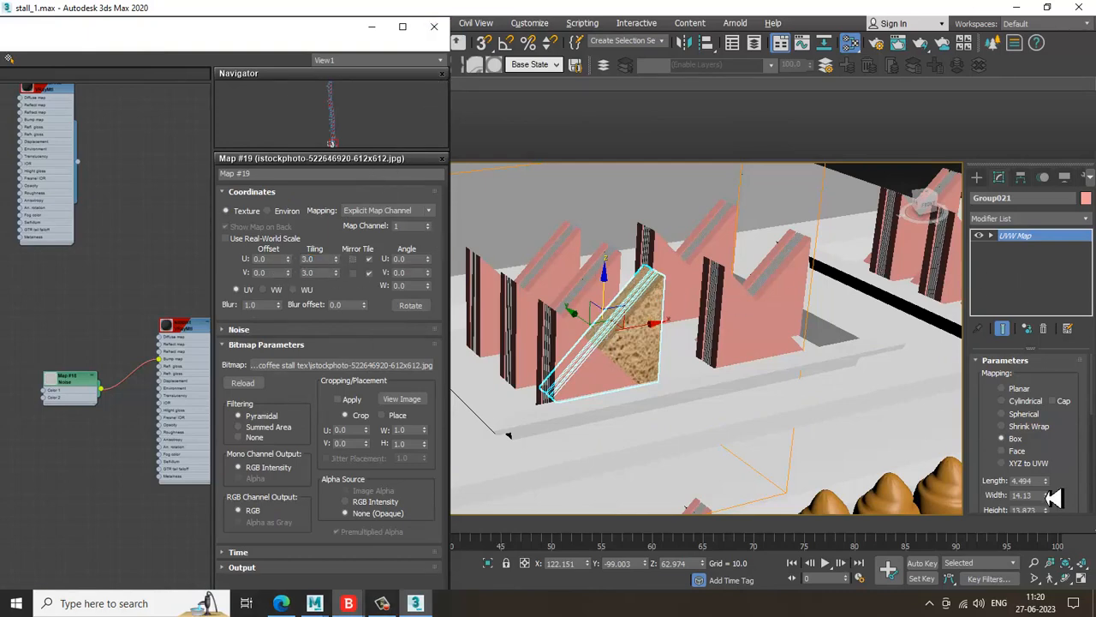
{"action": "left_click_drag", "start_coordinate": [1069, 469], "coordinate": [1055, 269]}
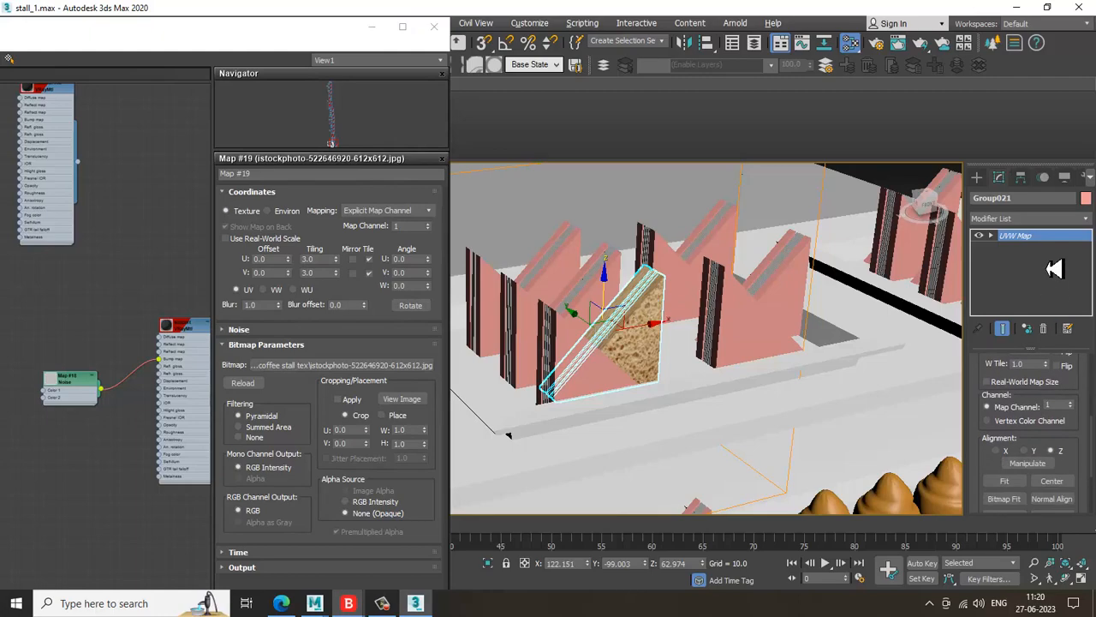
{"action": "left_click", "coordinate": [1002, 482]}
{"action": "left_click", "coordinate": [375, 29]}
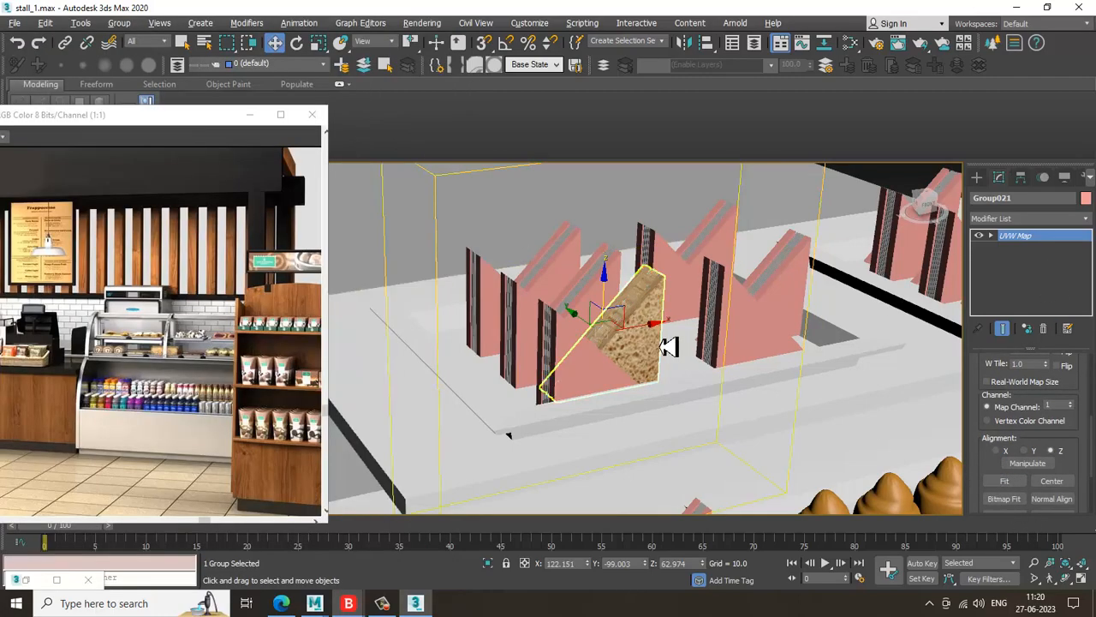
Convert the bread-textured sandwich wedge to an Editable Poly
{"action": "scroll", "coordinate": [660, 349], "scroll_direction": "down", "scroll_amount": 5}
{"action": "scroll", "coordinate": [659, 354], "scroll_direction": "up", "scroll_amount": 4}
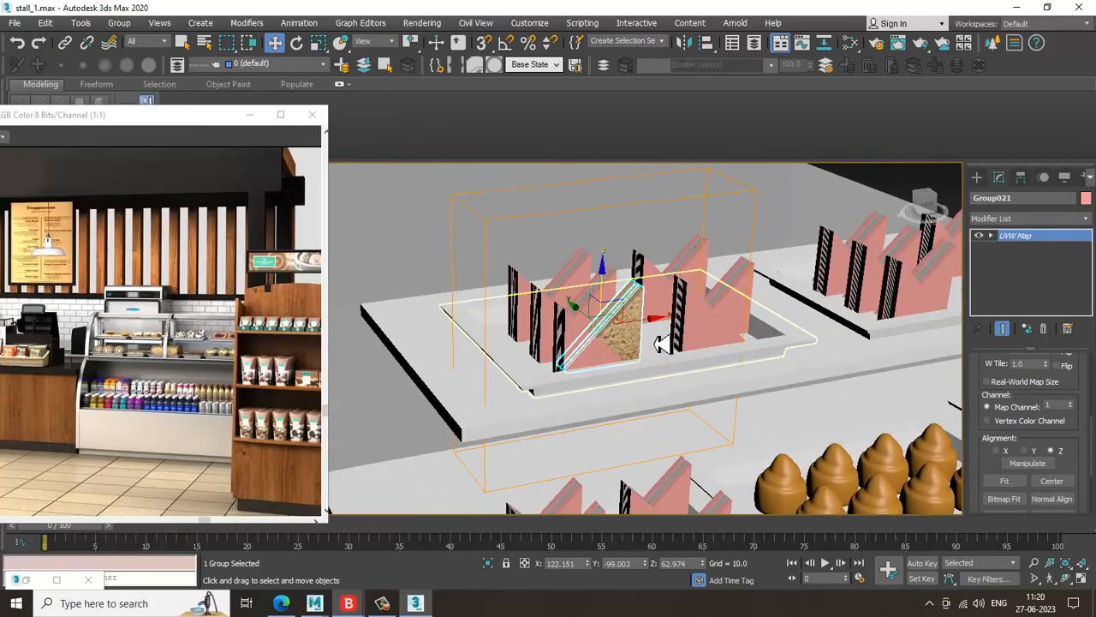
{"action": "right_click", "coordinate": [625, 327]}
{"action": "mouse_move", "coordinate": [711, 480]}
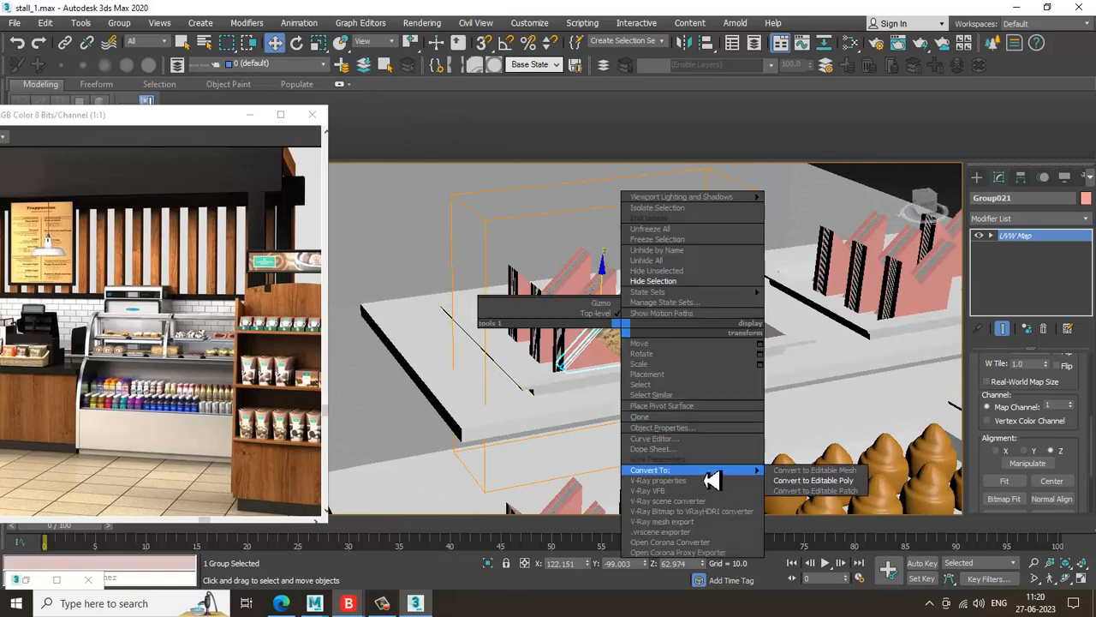
{"action": "left_click", "coordinate": [839, 482]}
Assign the bread material to the adjoining wedge at the front corner of the same tray
{"action": "middle_click_drag", "start_coordinate": [519, 329], "coordinate": [626, 360], "text": "alt"}
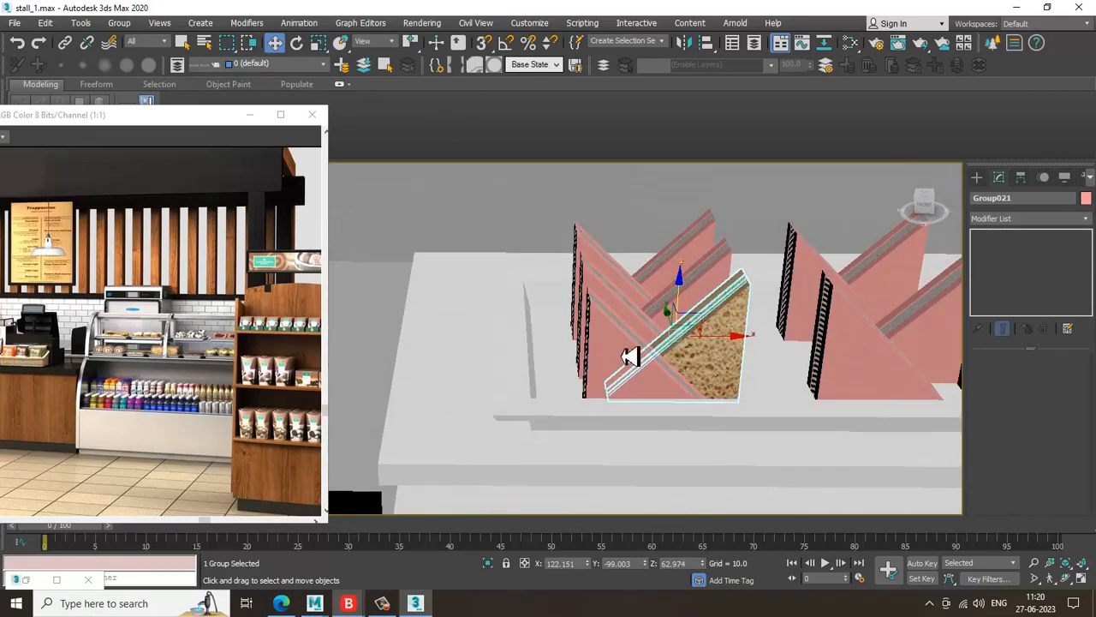
{"action": "middle_click_drag", "start_coordinate": [718, 343], "coordinate": [700, 380], "text": "alt"}
{"action": "left_click", "coordinate": [629, 374]}
{"action": "scroll", "coordinate": [726, 424], "scroll_direction": "up", "scroll_amount": 2}
{"action": "key", "text": "m"}
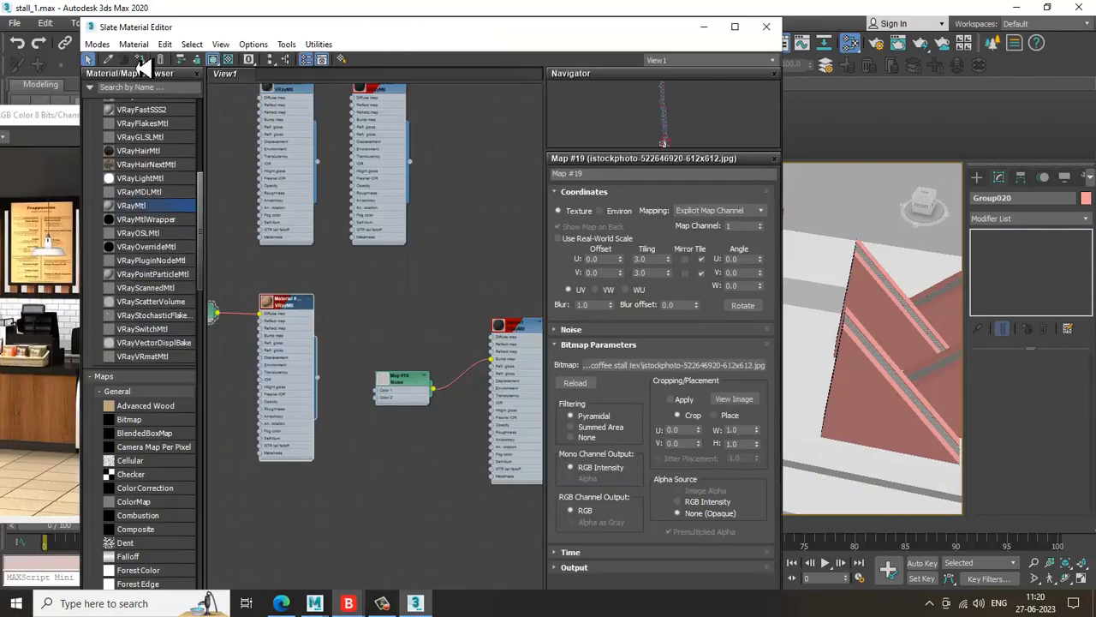
{"action": "left_click", "coordinate": [704, 27]}
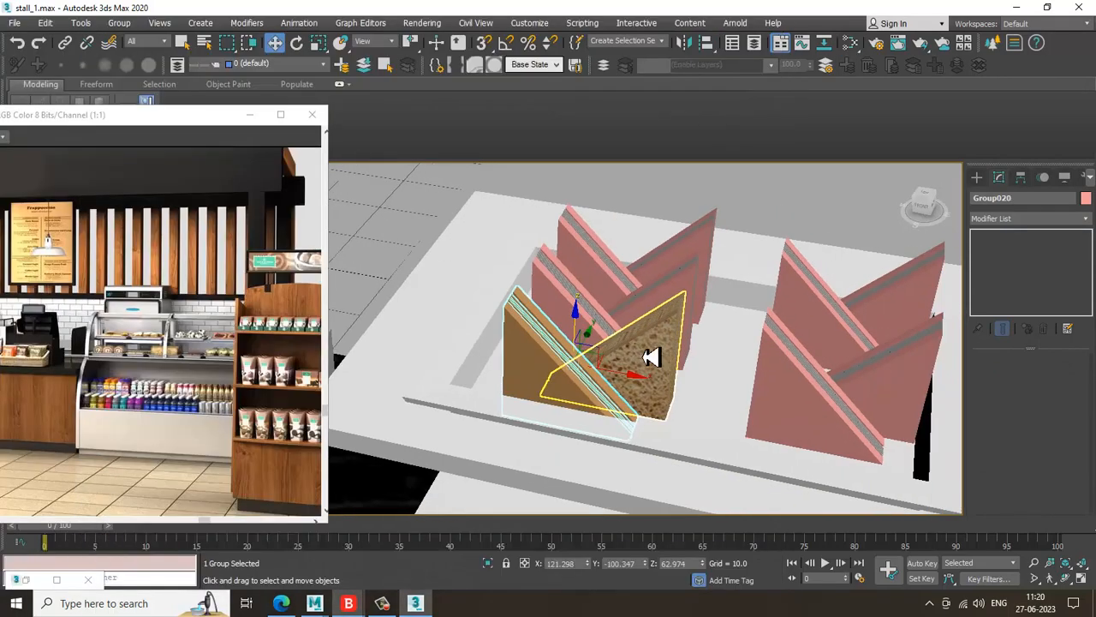
Apply a Box-type UVW Map modifier to the front corner wedge
{"action": "left_click", "coordinate": [1052, 221]}
{"action": "key", "text": "u"}
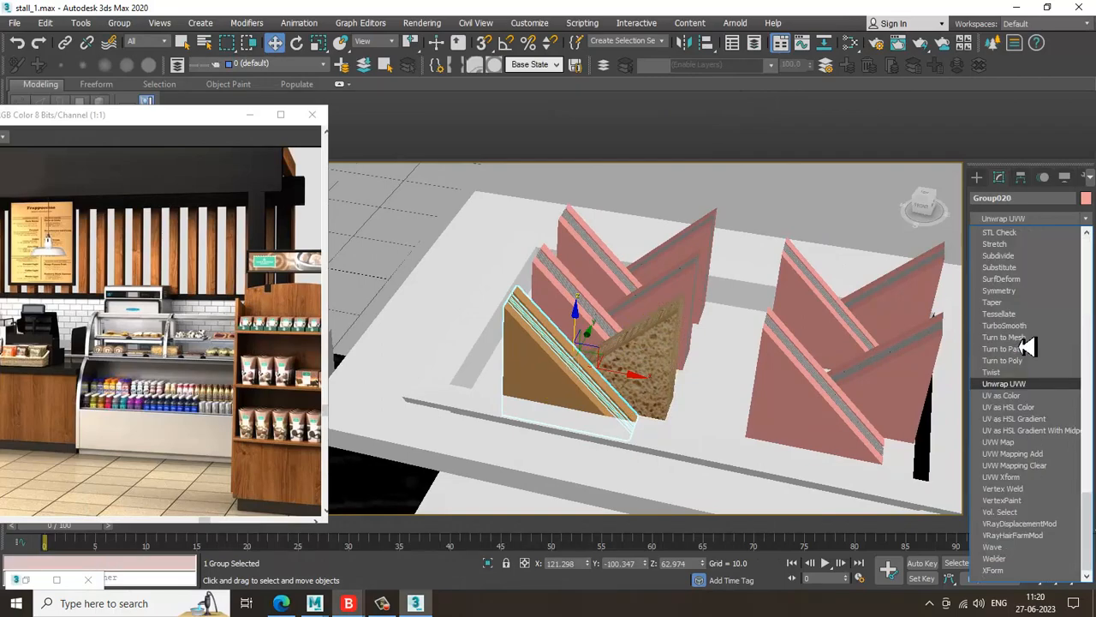
{"action": "left_click", "coordinate": [1009, 442]}
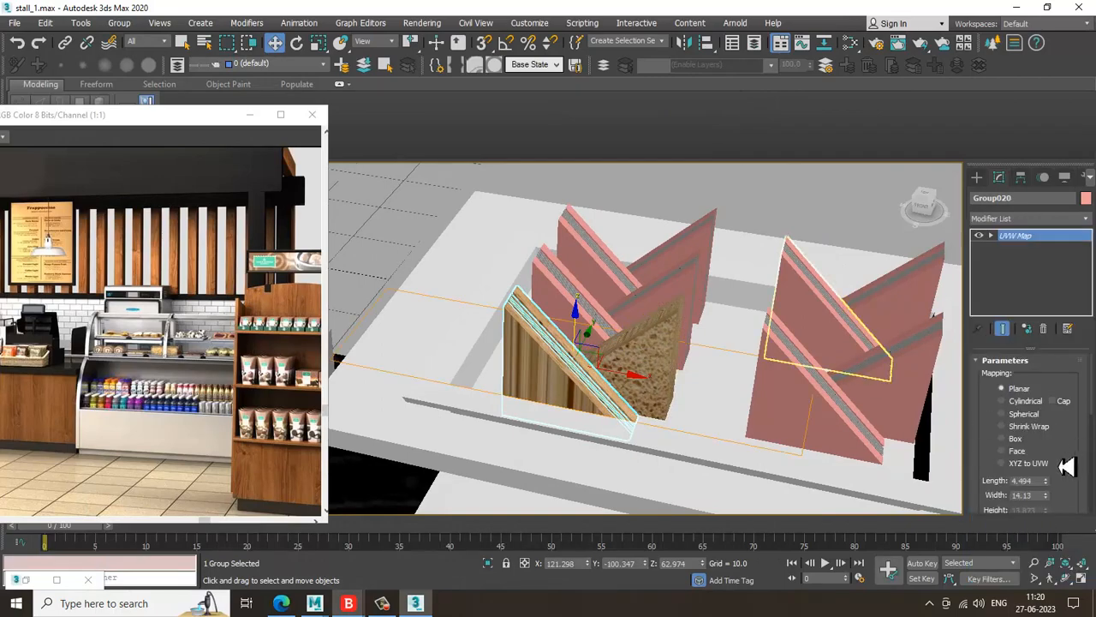
{"action": "left_click", "coordinate": [1014, 444]}
{"action": "middle_click_drag", "start_coordinate": [630, 344], "coordinate": [677, 348], "text": "alt"}
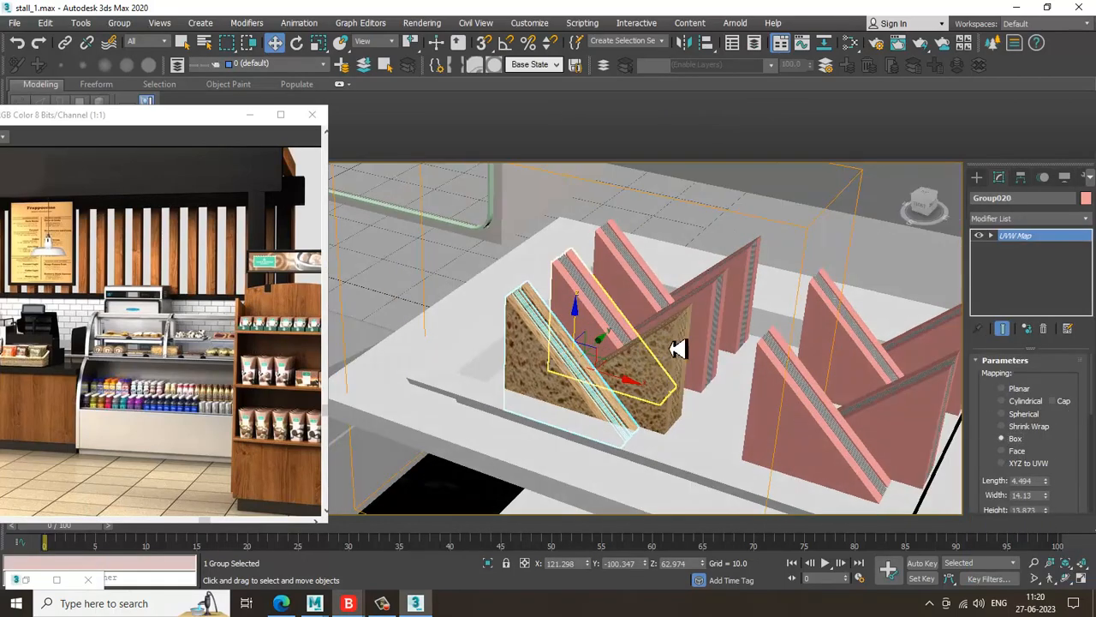
Convert the front corner wedge to an Editable Poly and view it alongside the remaining pink wedges
{"action": "right_click", "coordinate": [557, 330]}
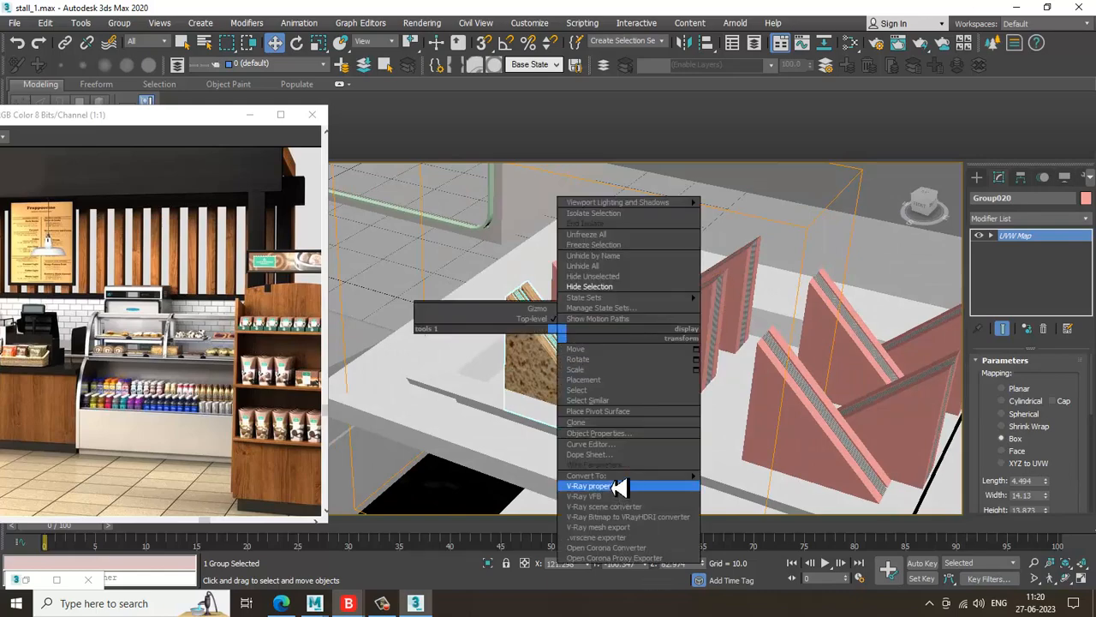
{"action": "mouse_move", "coordinate": [616, 476]}
{"action": "left_click", "coordinate": [760, 486]}
{"action": "middle_click_drag", "start_coordinate": [774, 497], "coordinate": [693, 431], "text": "alt"}
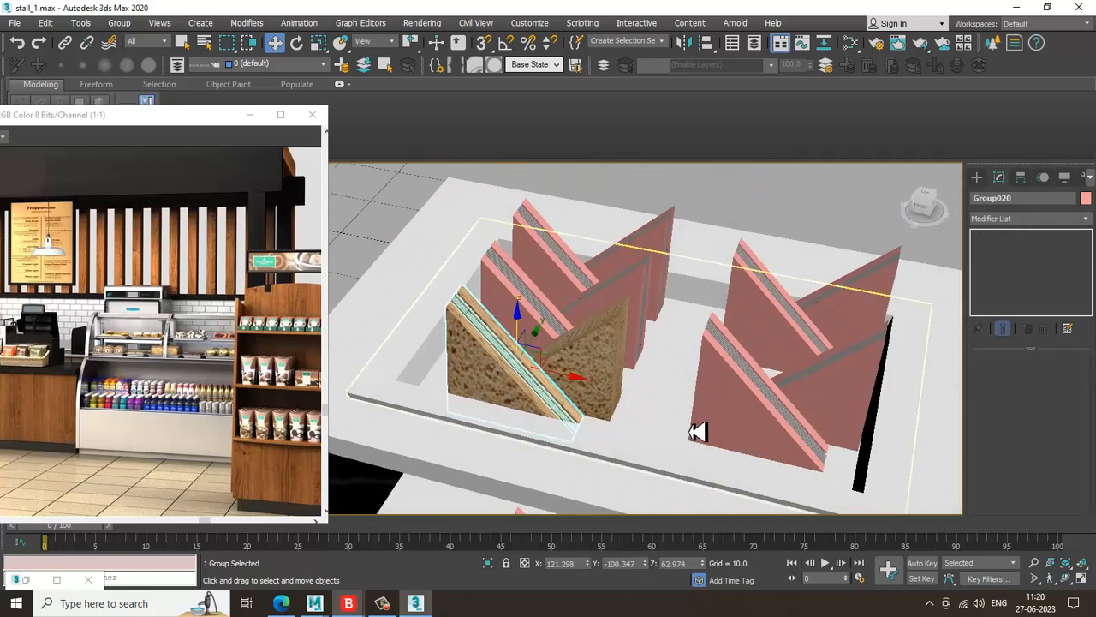
Delete the four pink sandwich wedges in the tray half opposite the bread-textured pair
{"action": "left_click", "coordinate": [726, 418]}
{"action": "left_click", "coordinate": [864, 394], "text": "ctrl"}
{"action": "left_click", "coordinate": [798, 320], "text": "ctrl"}
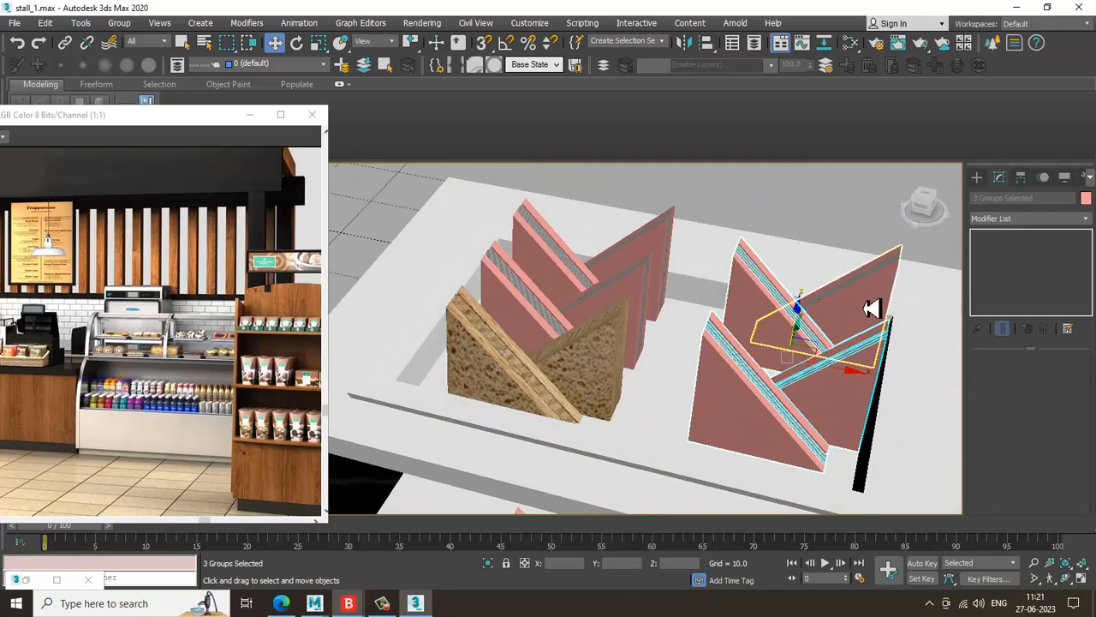
{"action": "left_click", "coordinate": [872, 308], "text": "ctrl"}
{"action": "key", "text": "Delete"}
Delete the four pink wedges behind the bread-textured pair in the same tray
{"action": "left_click", "coordinate": [550, 341]}
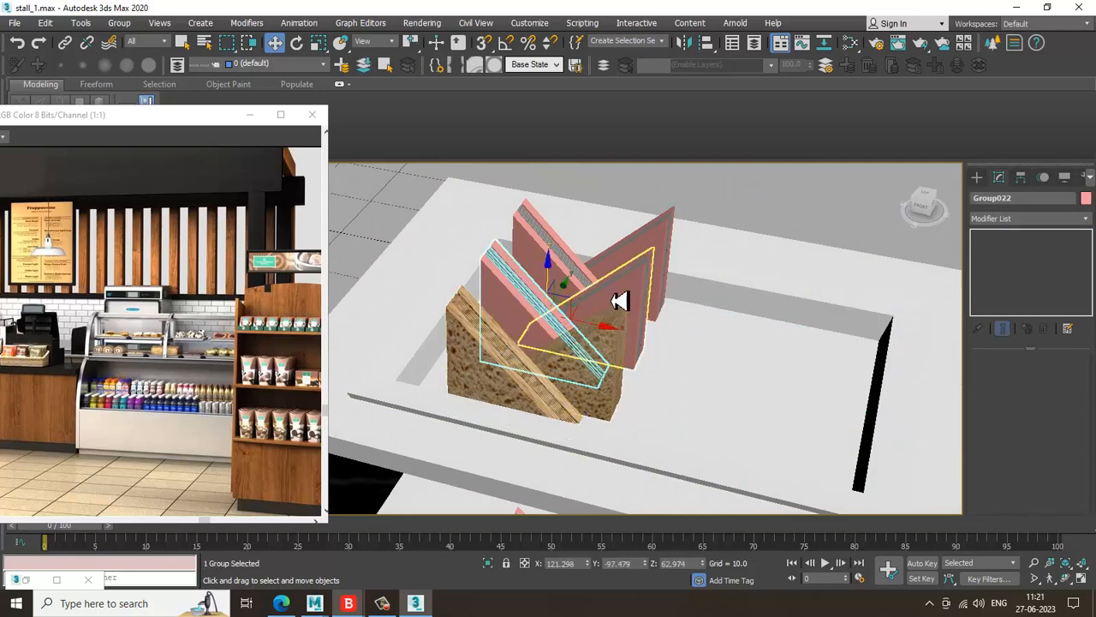
{"action": "left_click", "coordinate": [619, 301], "text": "ctrl"}
{"action": "left_click", "coordinate": [636, 260], "text": "ctrl"}
{"action": "left_click", "coordinate": [555, 255], "text": "ctrl"}
{"action": "key", "text": "Delete"}
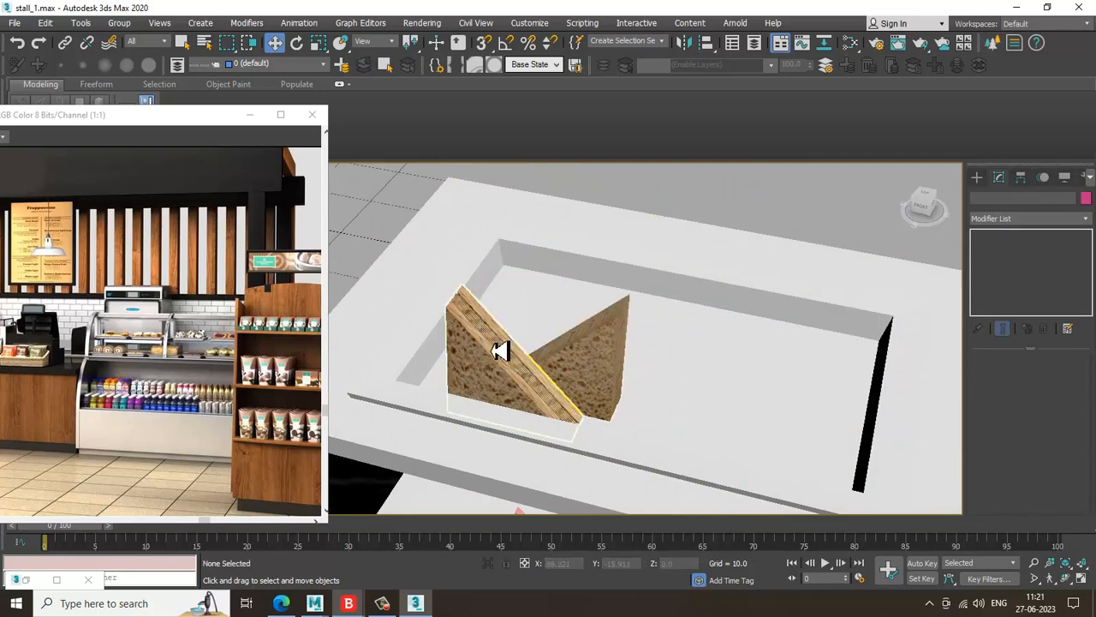
Select both bread-textured wedge groups and view them from the side
{"action": "left_click", "coordinate": [502, 349]}
{"action": "left_click", "coordinate": [619, 362], "text": "ctrl"}
{"action": "middle_click_drag", "start_coordinate": [620, 362], "coordinate": [581, 399], "text": "alt"}
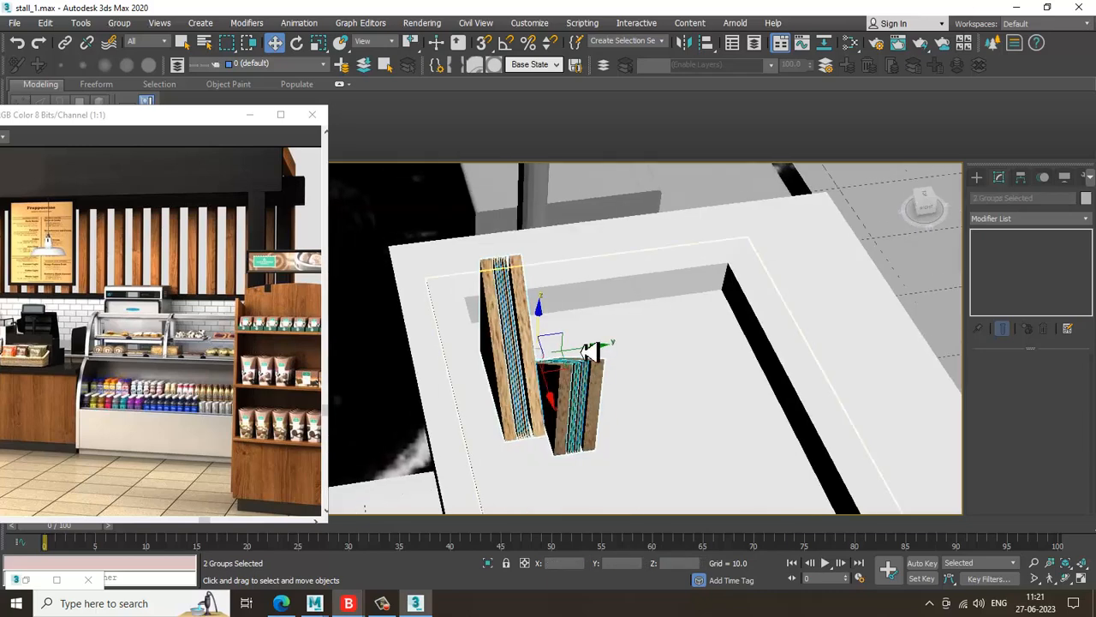
{"action": "left_click", "coordinate": [602, 352], "text": "shift"}
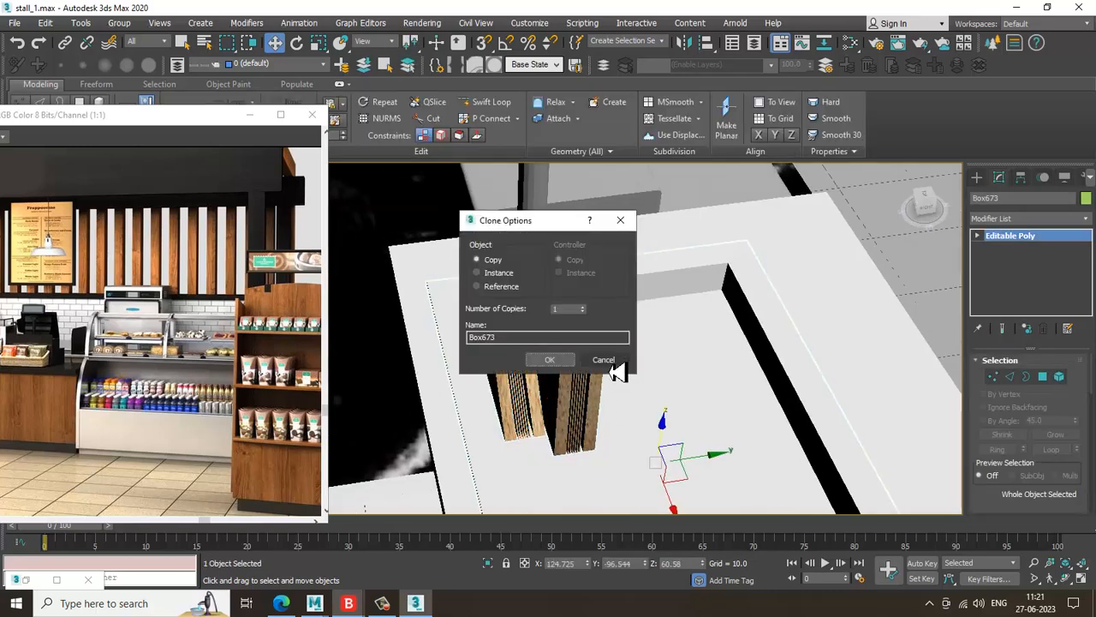
{"action": "left_click", "coordinate": [610, 363]}
{"action": "key", "text": "ctrl+z"}
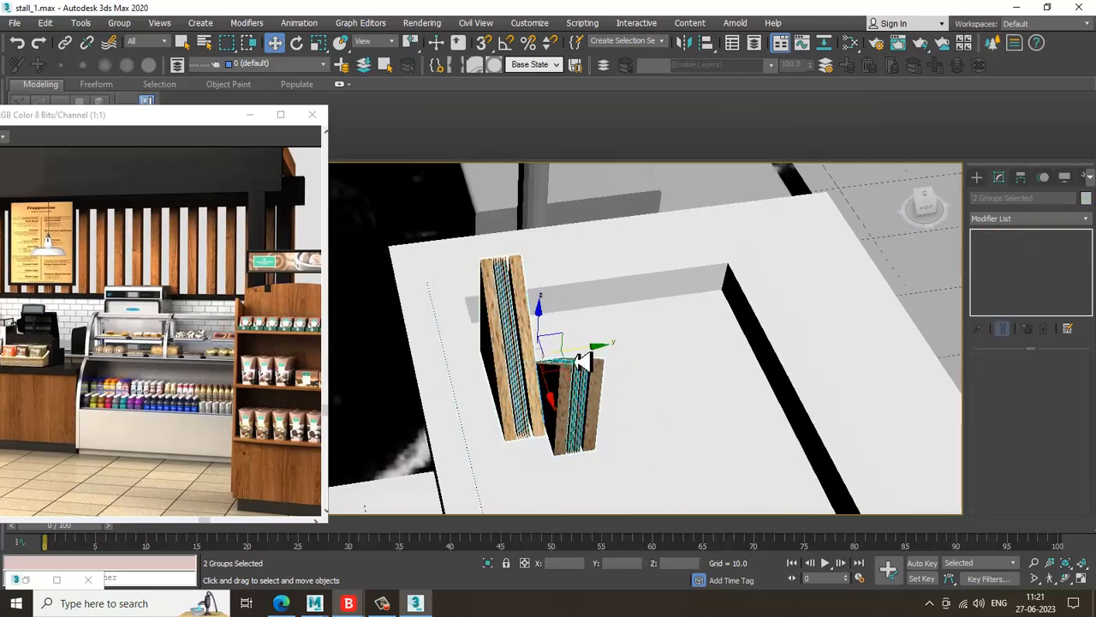
Clone the selected wedge pair as copies twice along the tray's depth, forming three evenly spaced rows
{"action": "left_click_drag", "start_coordinate": [582, 362], "coordinate": [677, 364], "text": "shift"}
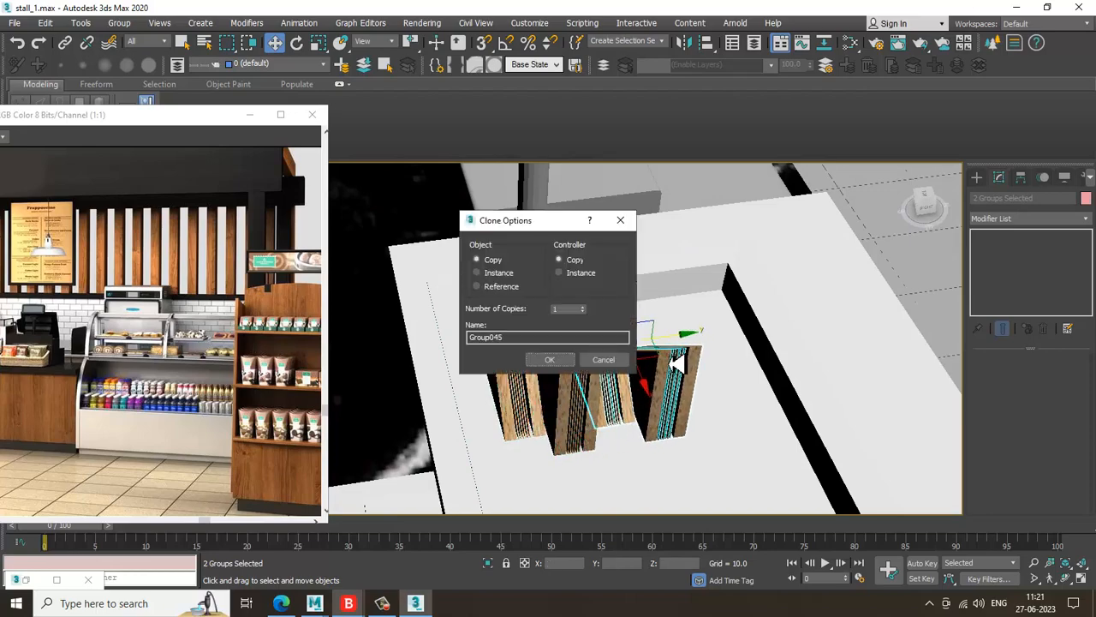
{"action": "left_click", "coordinate": [561, 359]}
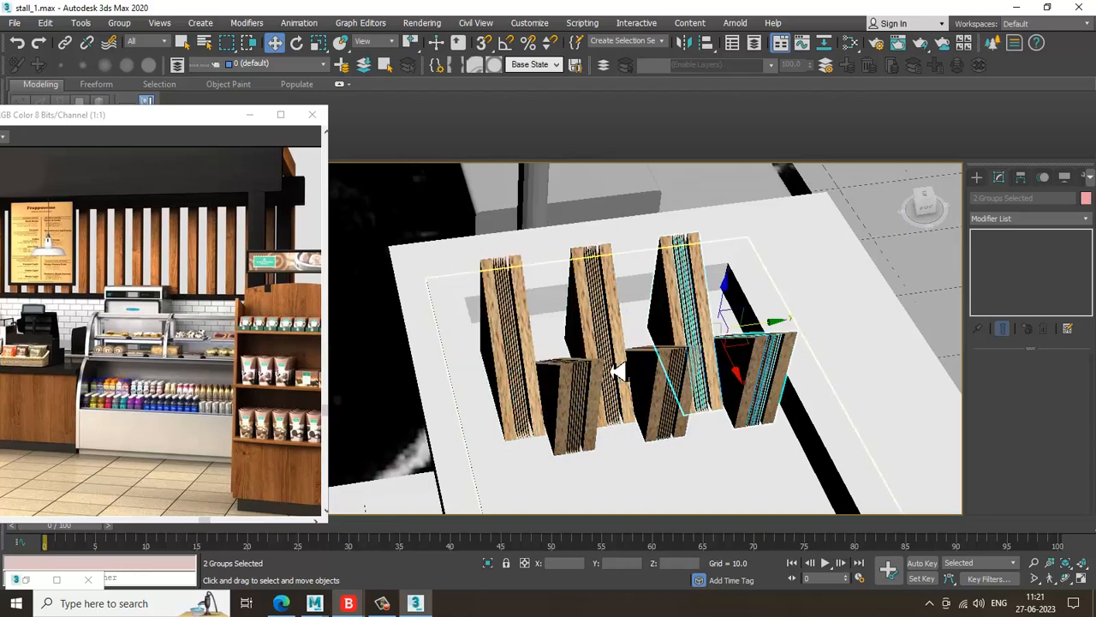
Select all six bread-textured wedges and clone them once as copies into the empty half of the tray
{"action": "mouse_move", "coordinate": [744, 386]}
{"action": "middle_mouse_down", "text": "alt"}
{"action": "mouse_move", "coordinate": [719, 370]}
{"action": "mouse_move", "coordinate": [832, 348]}
{"action": "mouse_move", "coordinate": [722, 363]}
{"action": "mouse_move", "coordinate": [718, 383]}
{"action": "mouse_move", "coordinate": [673, 400]}
{"action": "middle_mouse_up", "text": "alt"}
{"action": "left_click", "coordinate": [568, 370], "text": "ctrl"}
{"action": "left_click", "coordinate": [668, 355], "text": "ctrl"}
{"action": "left_click", "coordinate": [631, 448], "text": "ctrl"}
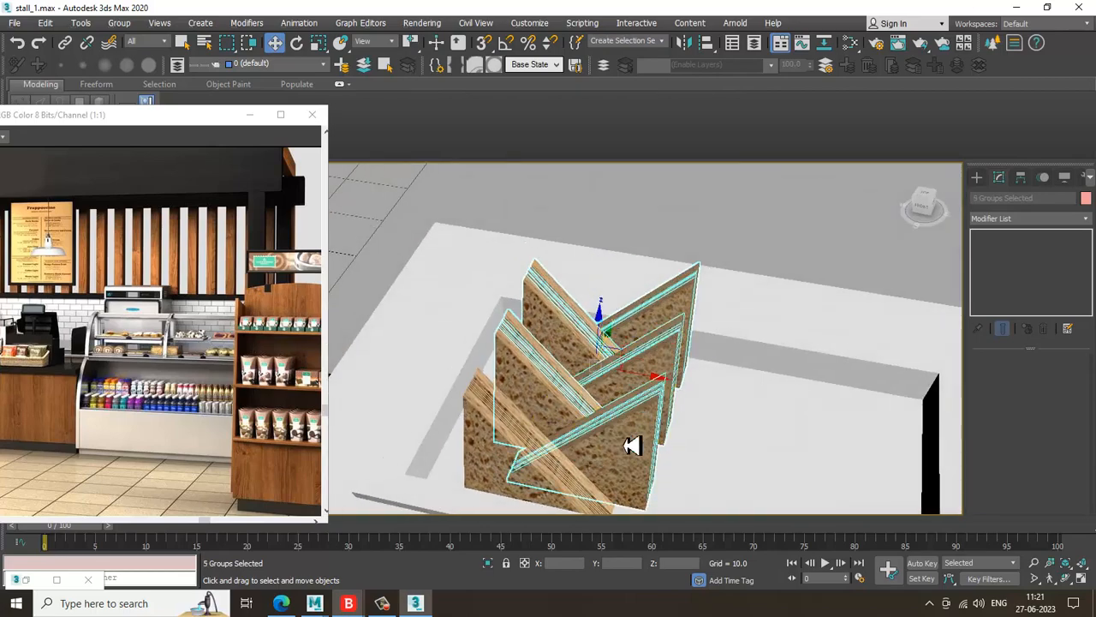
{"action": "left_click", "coordinate": [514, 465], "text": "ctrl"}
{"action": "middle_click_drag", "start_coordinate": [514, 465], "coordinate": [601, 423], "text": "alt"}
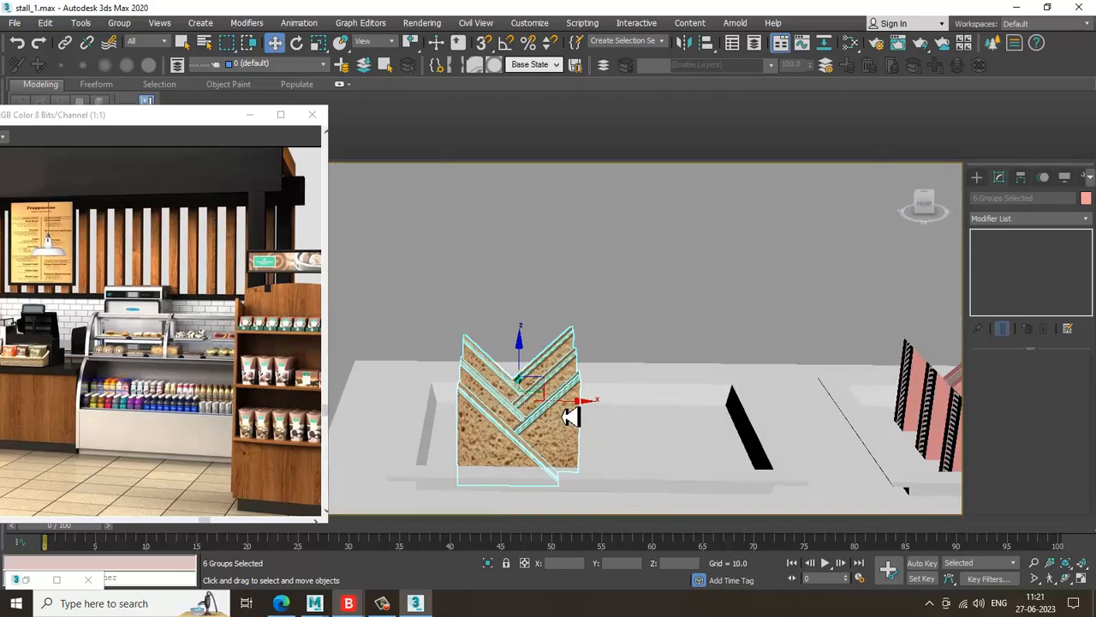
{"action": "left_click_drag", "start_coordinate": [580, 411], "coordinate": [728, 411]}
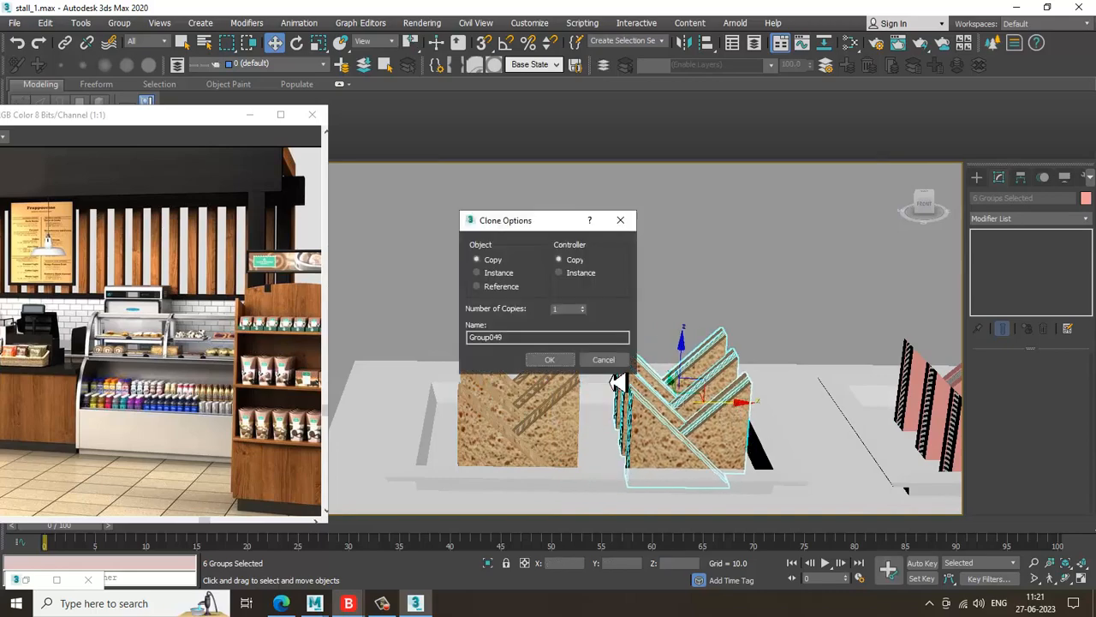
{"action": "left_click", "coordinate": [553, 361]}
Save the scene and check the new bread wedges against the other food trays in the display case
{"action": "scroll", "coordinate": [708, 385], "scroll_direction": "down", "scroll_amount": 6}
{"action": "middle_click_drag", "start_coordinate": [710, 386], "coordinate": [643, 377], "text": "alt"}
{"action": "scroll", "coordinate": [641, 376], "scroll_direction": "up", "scroll_amount": 5}
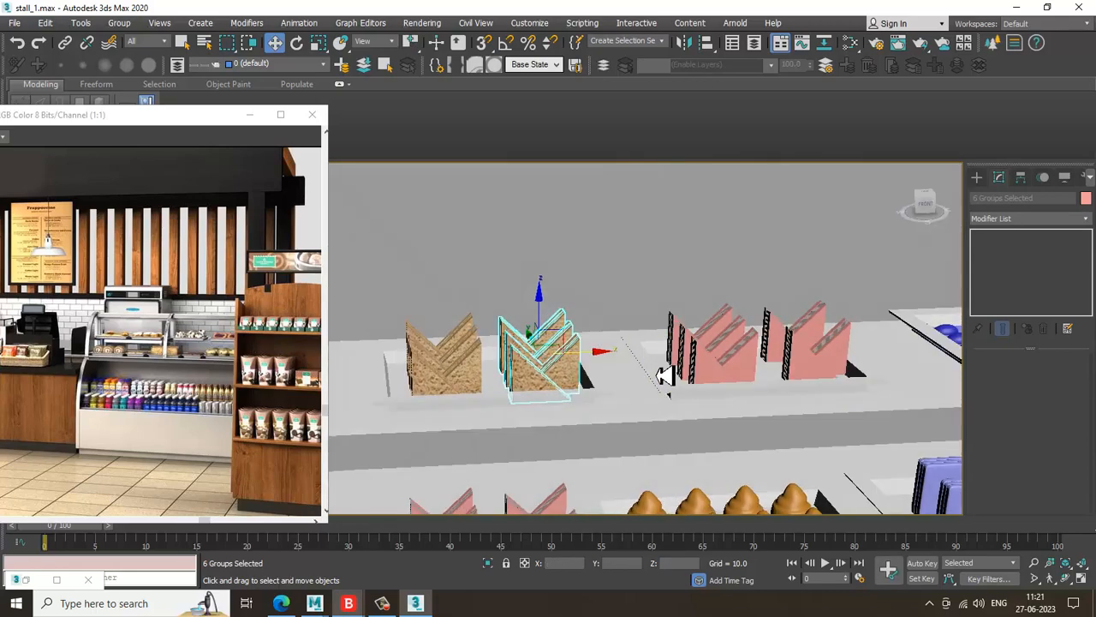
{"action": "scroll", "coordinate": [665, 375], "scroll_direction": "up", "scroll_amount": 2}
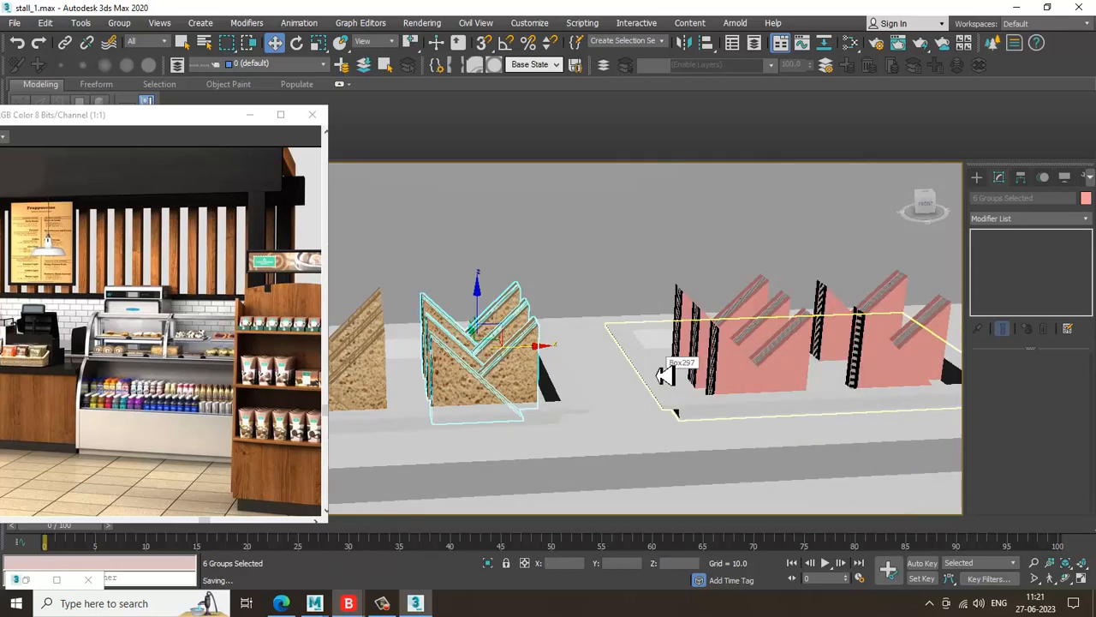
{"action": "scroll", "coordinate": [666, 379], "scroll_direction": "down", "scroll_amount": 6}
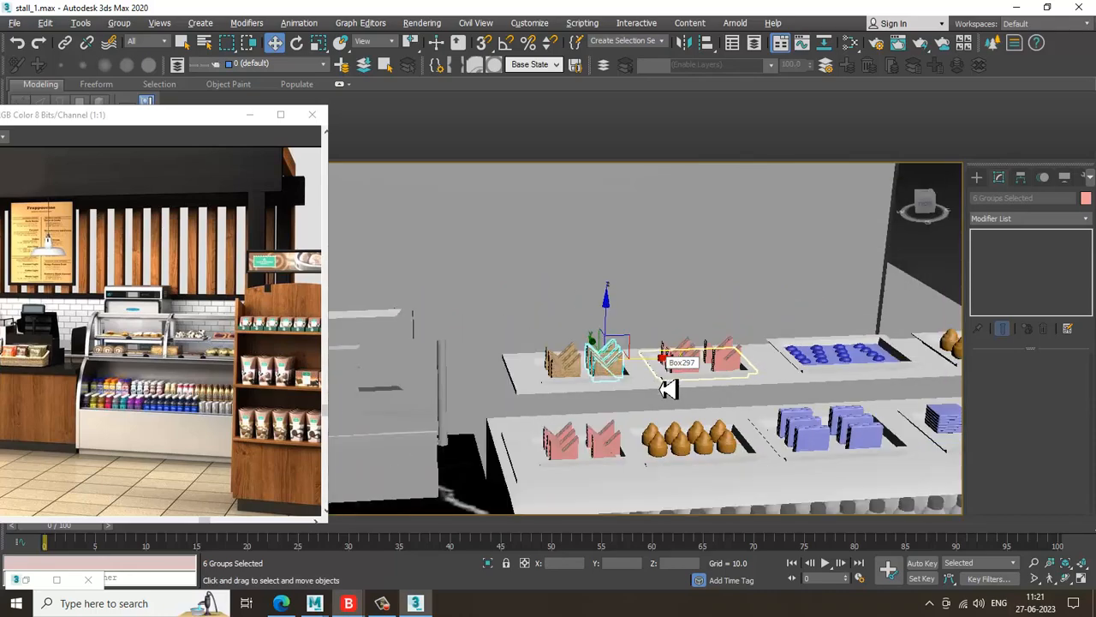
{"action": "middle_click_drag", "start_coordinate": [668, 385], "coordinate": [614, 357], "text": "alt"}
{"action": "scroll", "coordinate": [615, 358], "scroll_direction": "up", "scroll_amount": 3}
{"action": "left_click", "coordinate": [396, 603]}
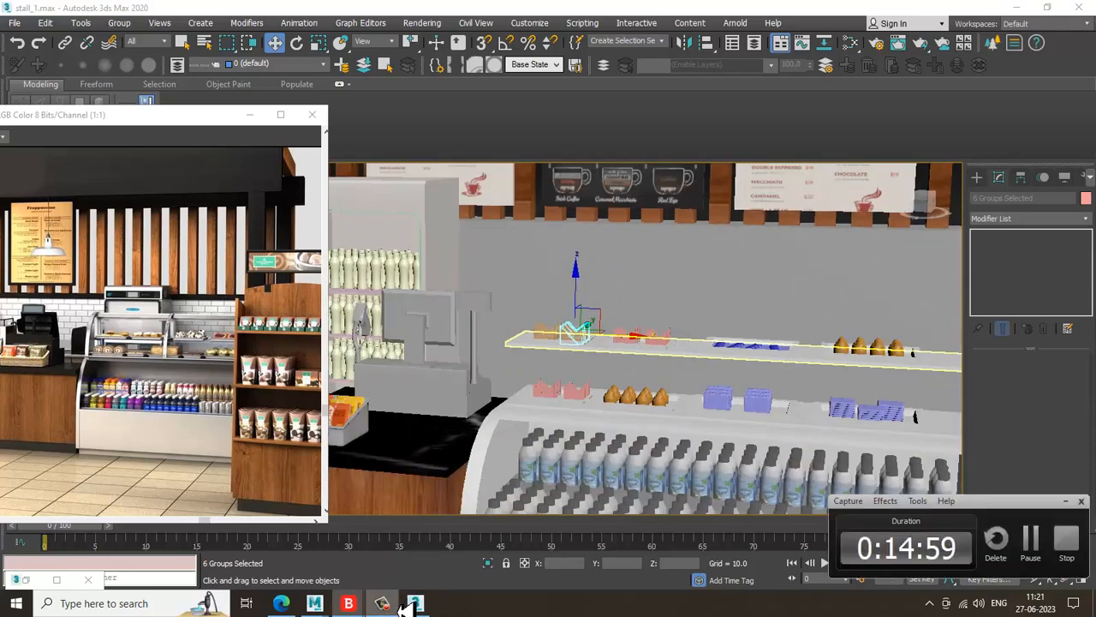
{"action": "left_click", "coordinate": [397, 608]}
Bring the whole counter area into view and move the reference image window aside to uncover more of the scene
{"action": "scroll", "coordinate": [619, 402], "scroll_direction": "down", "scroll_amount": 4}
{"action": "middle_click_drag", "start_coordinate": [642, 421], "coordinate": [757, 405], "text": "alt"}
{"action": "scroll", "coordinate": [706, 393], "scroll_direction": "down", "scroll_amount": 3}
{"action": "scroll", "coordinate": [714, 394], "scroll_direction": "down", "scroll_amount": 1}
{"action": "middle_click_drag", "start_coordinate": [673, 403], "coordinate": [707, 385], "text": "alt"}
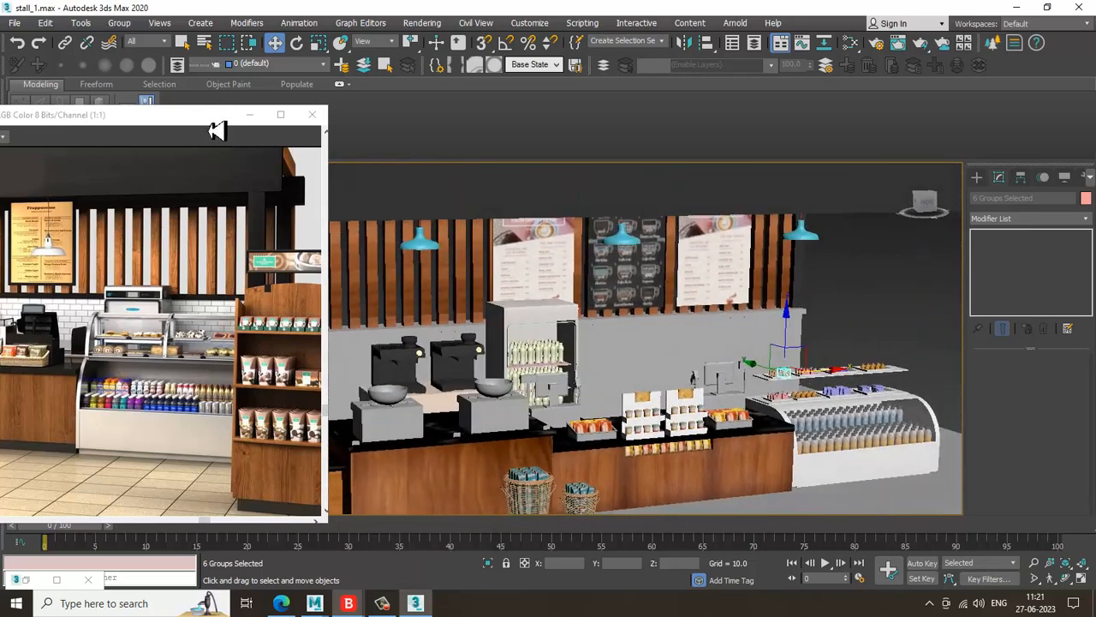
{"action": "left_click_drag", "start_coordinate": [214, 117], "coordinate": [142, 105]}
Compare the overall stall, including roof, counters, menu boards and display case, with the full reference image
{"action": "scroll", "coordinate": [618, 392], "scroll_direction": "down", "scroll_amount": 3}
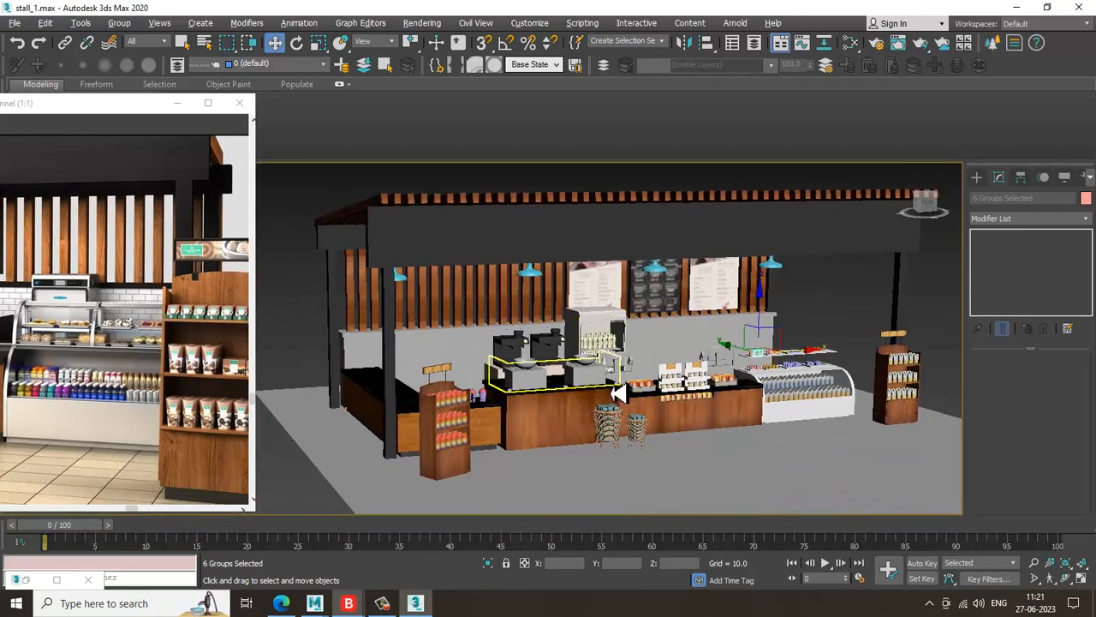
{"action": "scroll", "coordinate": [618, 392], "scroll_direction": "up", "scroll_amount": 3}
{"action": "scroll", "coordinate": [631, 381], "scroll_direction": "down", "scroll_amount": 3}
{"action": "scroll", "coordinate": [639, 379], "scroll_direction": "up", "scroll_amount": 2}
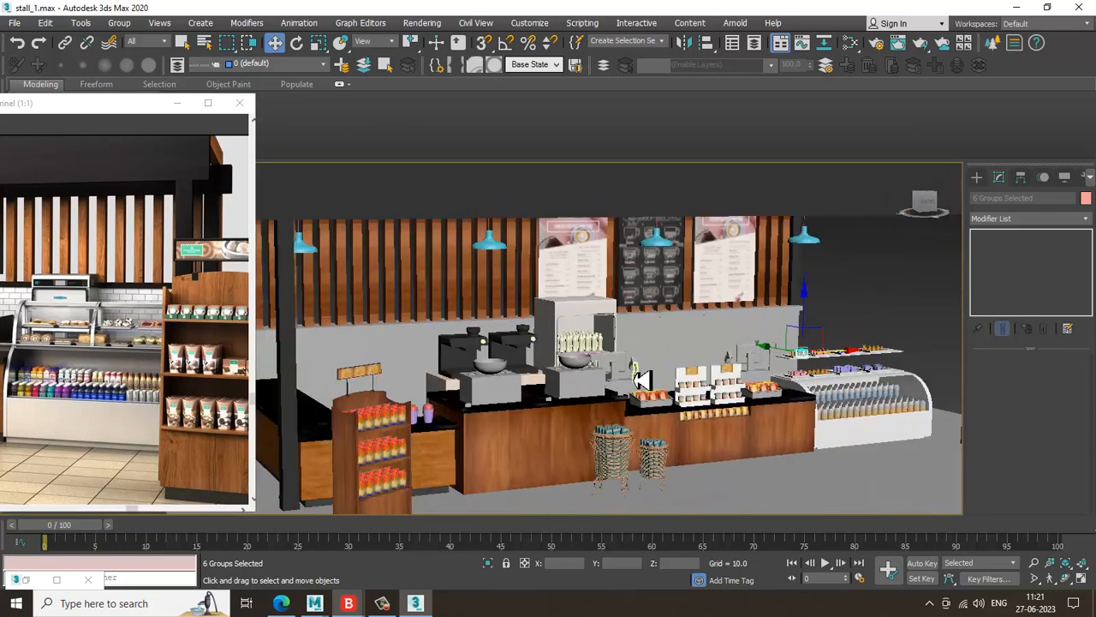
{"action": "scroll", "coordinate": [642, 382], "scroll_direction": "down", "scroll_amount": 3}
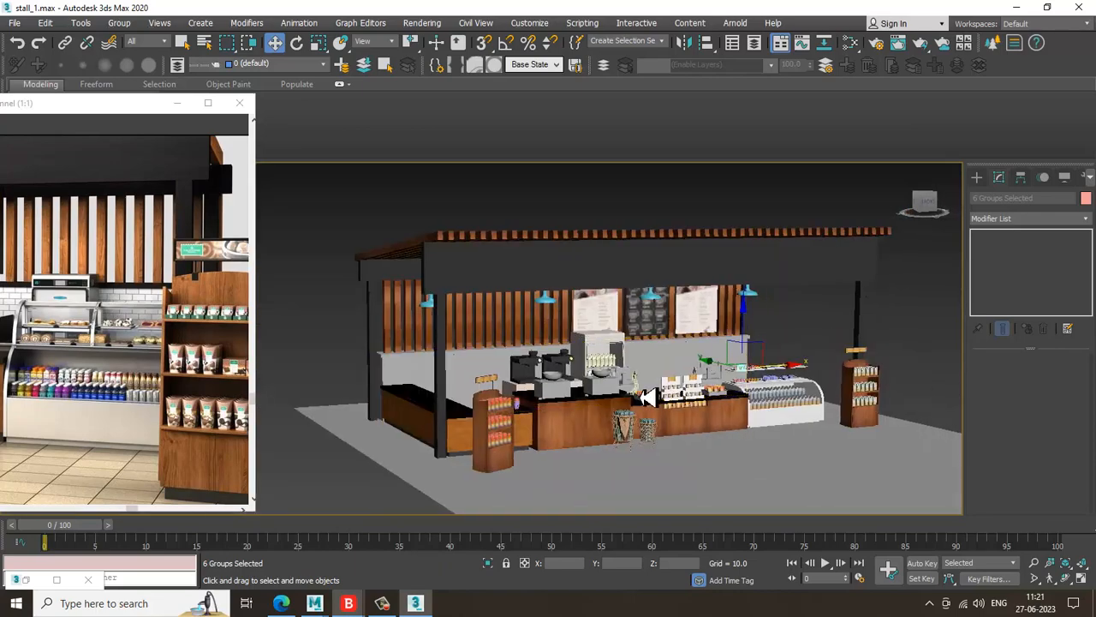
{"action": "scroll", "coordinate": [649, 397], "scroll_direction": "up", "scroll_amount": 3}
{"action": "middle_click_drag", "start_coordinate": [649, 397], "coordinate": [641, 406]}
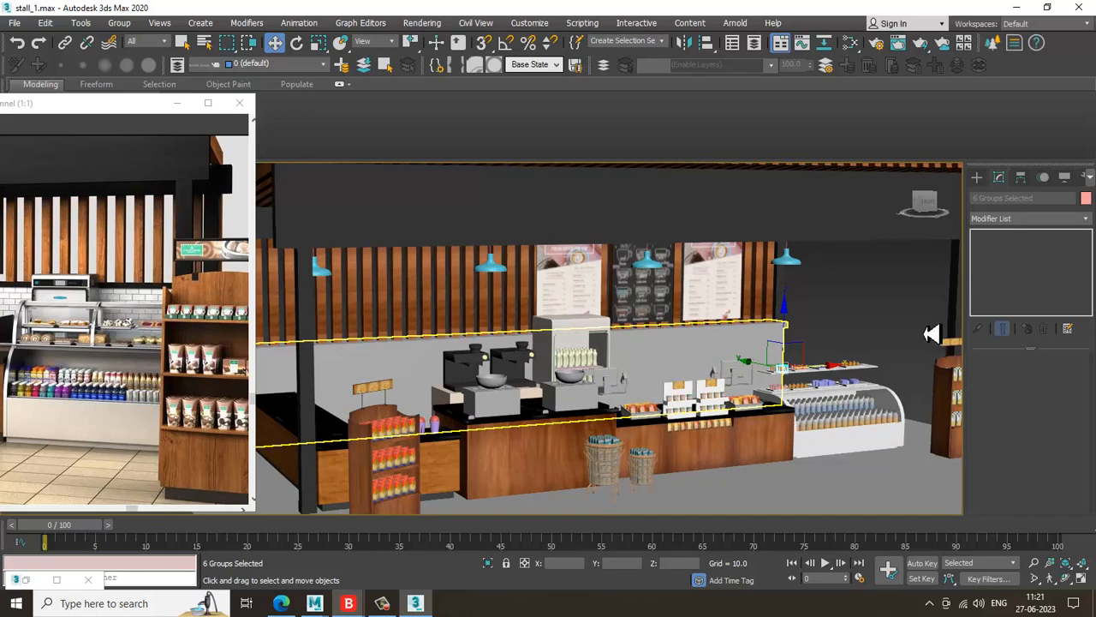
{"action": "scroll", "coordinate": [135, 298], "scroll_direction": "down", "scroll_amount": 1}
{"action": "scroll", "coordinate": [631, 358], "scroll_direction": "down", "scroll_amount": 3}
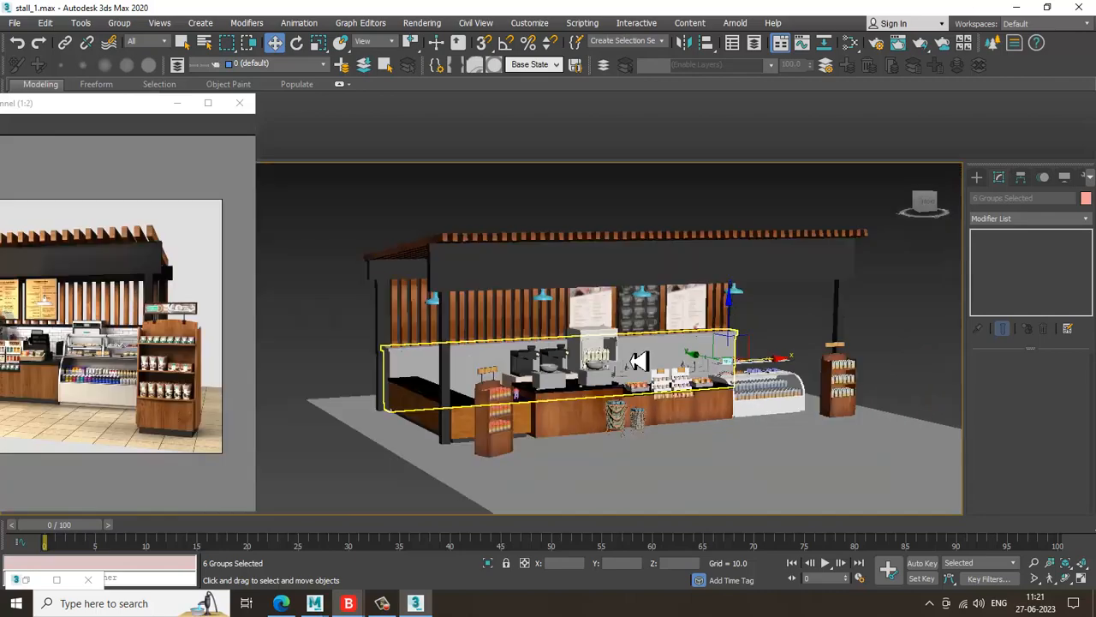
{"action": "scroll", "coordinate": [610, 360], "scroll_direction": "up", "scroll_amount": 3}
{"action": "scroll", "coordinate": [611, 359], "scroll_direction": "down", "scroll_amount": 3}
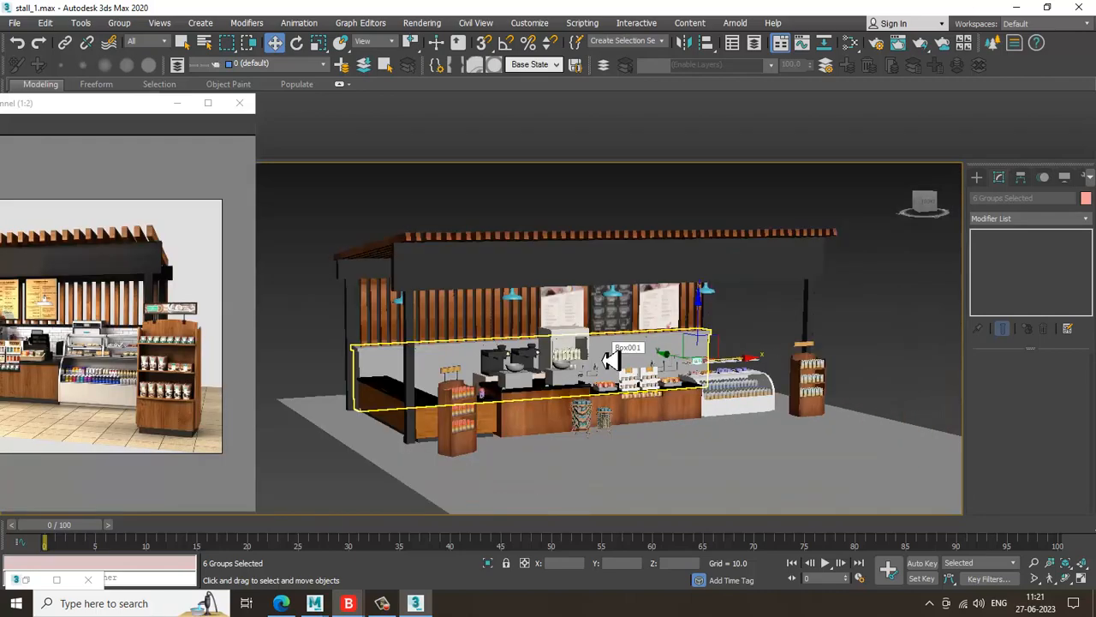